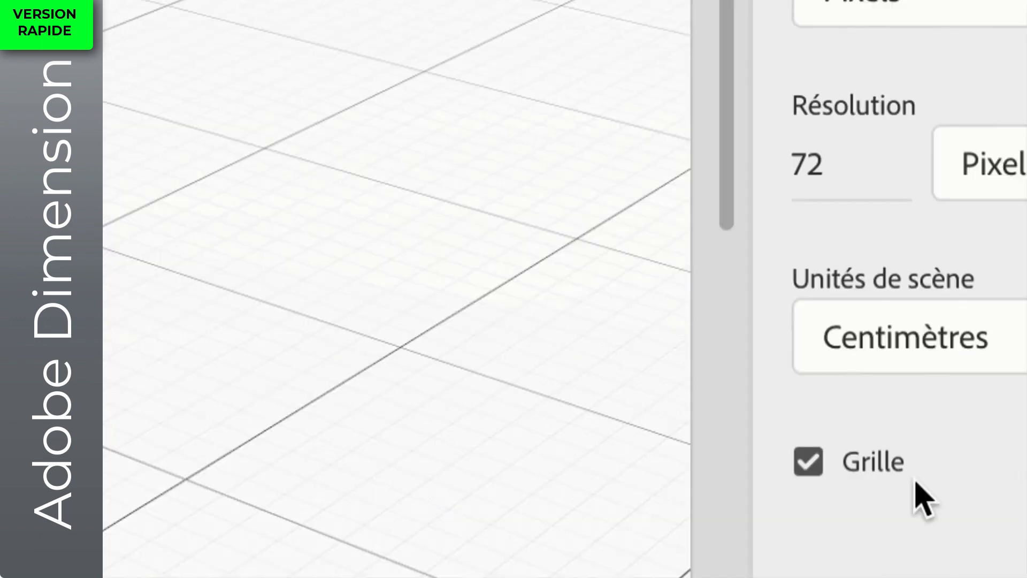
# - Hide the scene grid (Grille) and show it again
pyautogui.click(894, 477)
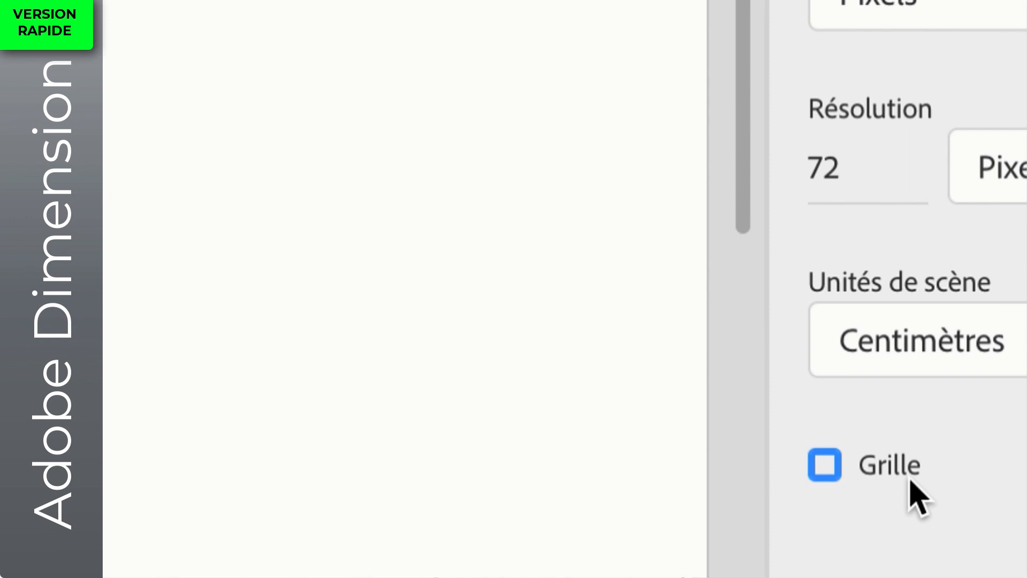
pyautogui.click(894, 477)
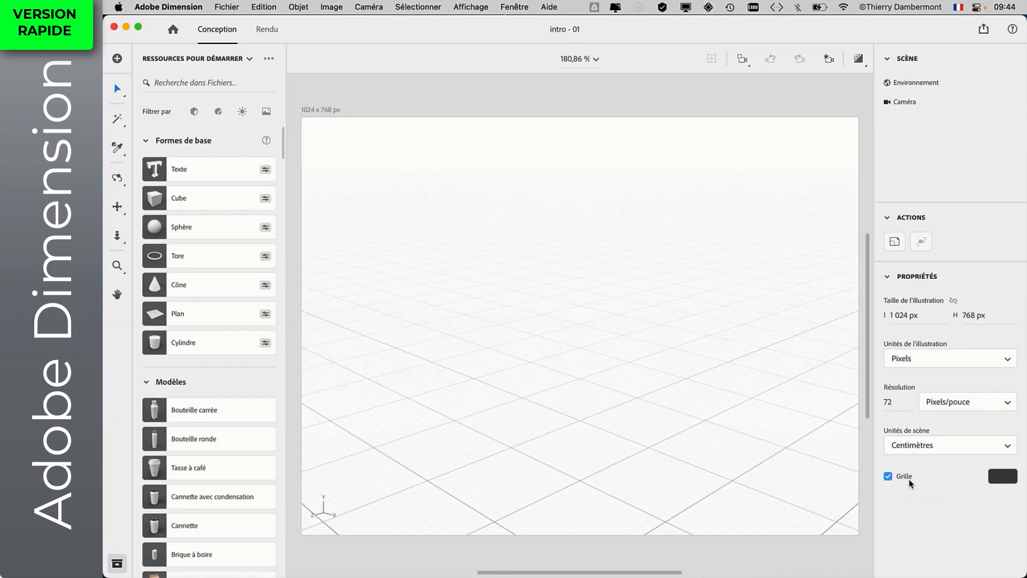
pyautogui.click(909, 480)
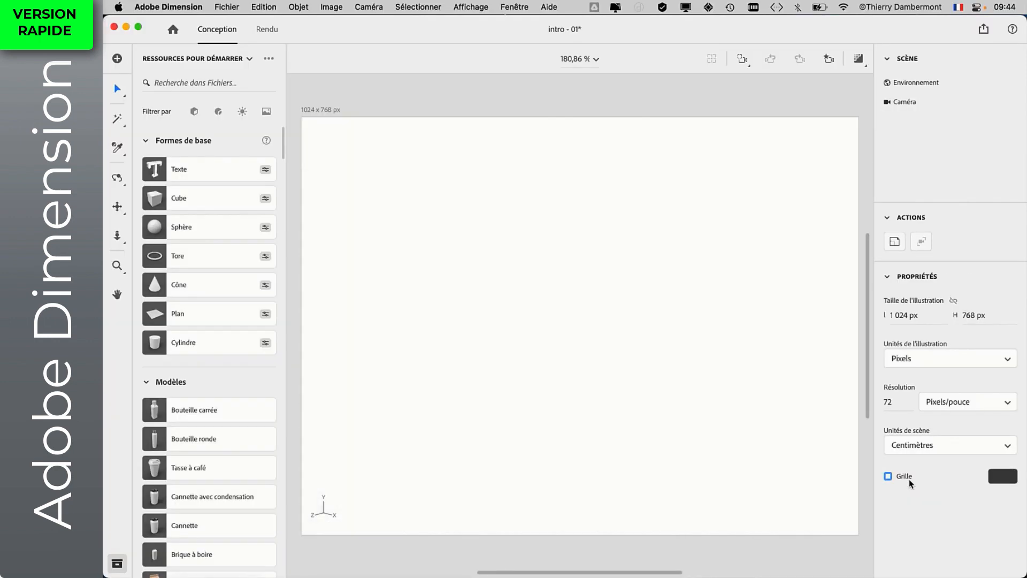
pyautogui.click(909, 479)
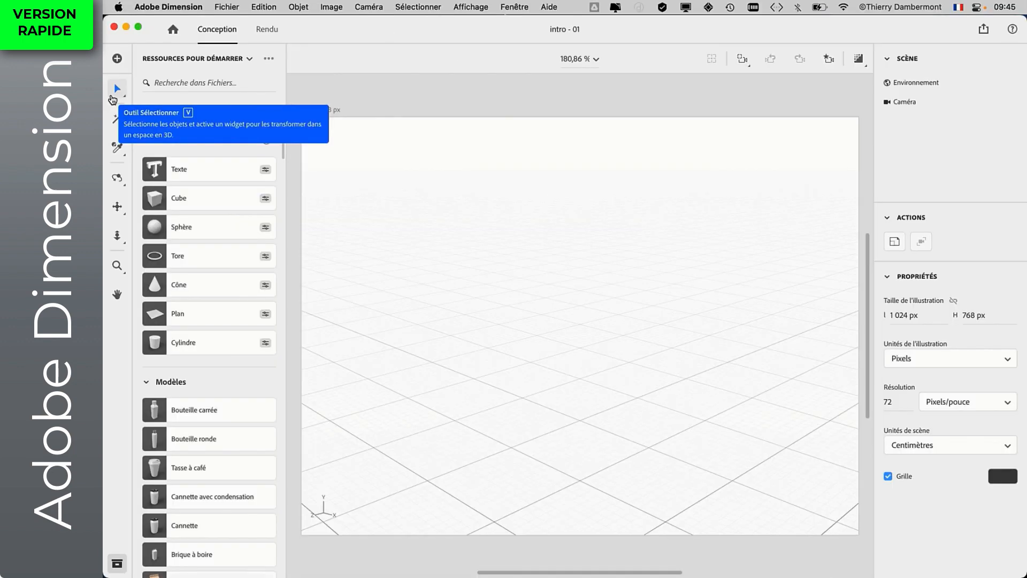
# - Reposition the camera over the empty scene by orbiting, panning and dollying it
pyautogui.moveTo(458, 351); pyautogui.dragTo(541, 368)
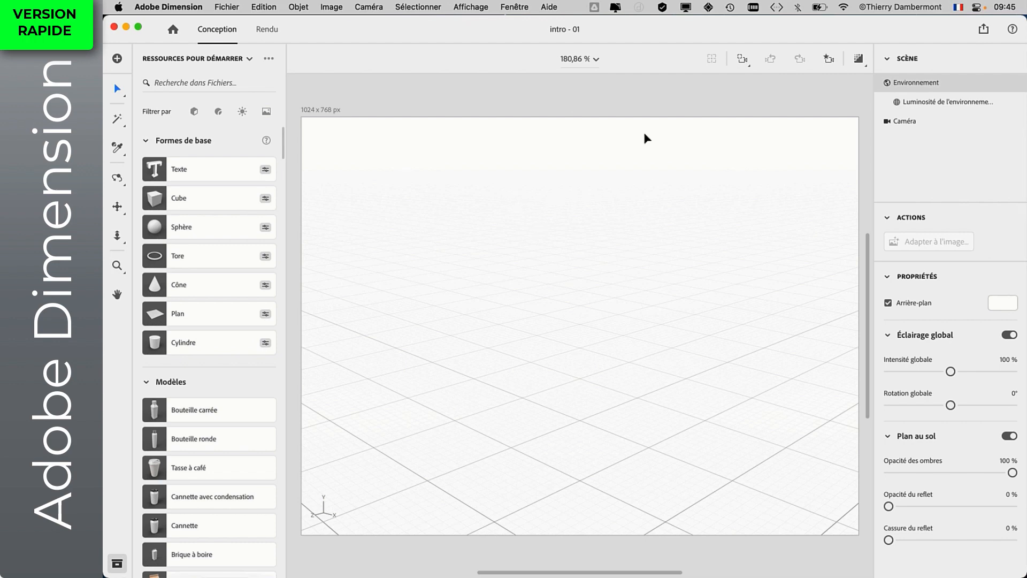
pyautogui.click(117, 179)
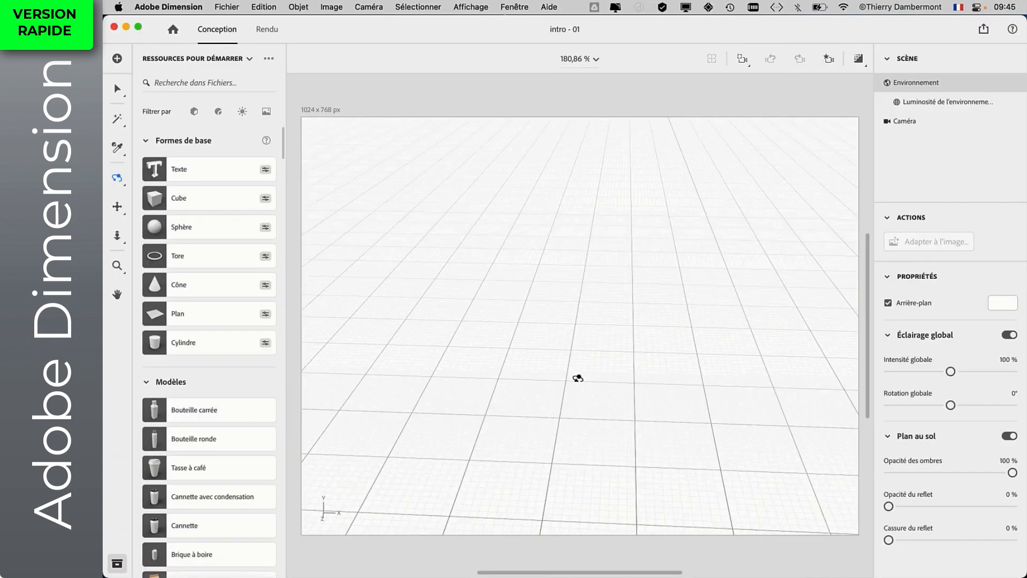
pyautogui.moveTo(580, 378); pyautogui.dragTo(396, 369)
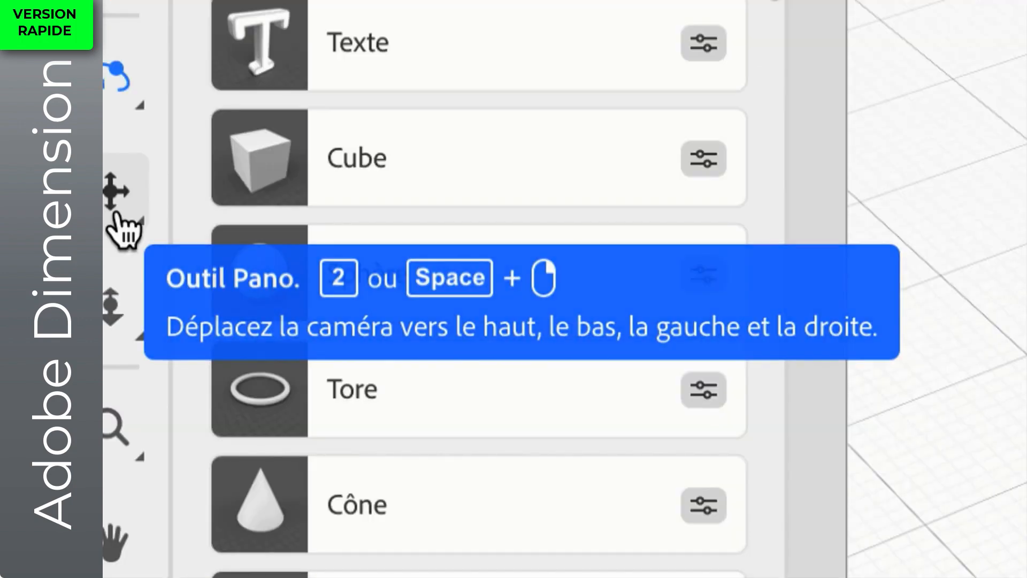
pyautogui.click(115, 213)
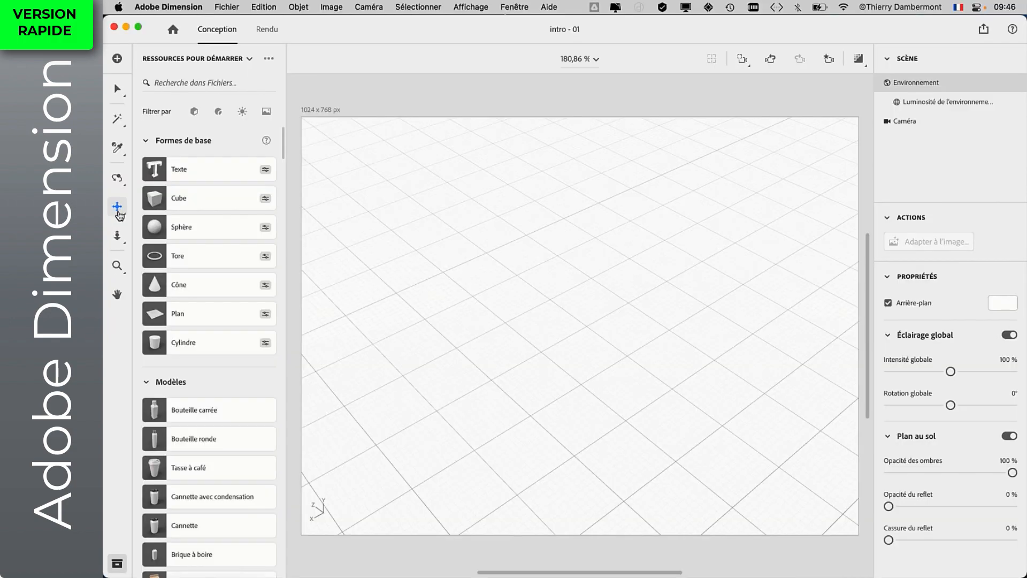
pyautogui.moveTo(497, 328); pyautogui.dragTo(704, 295)
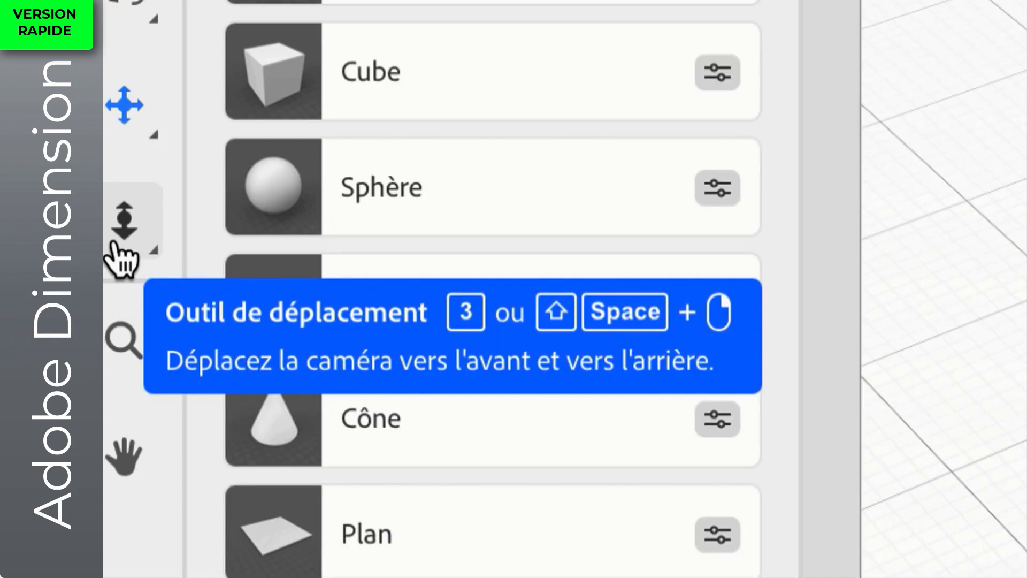
pyautogui.click(114, 243)
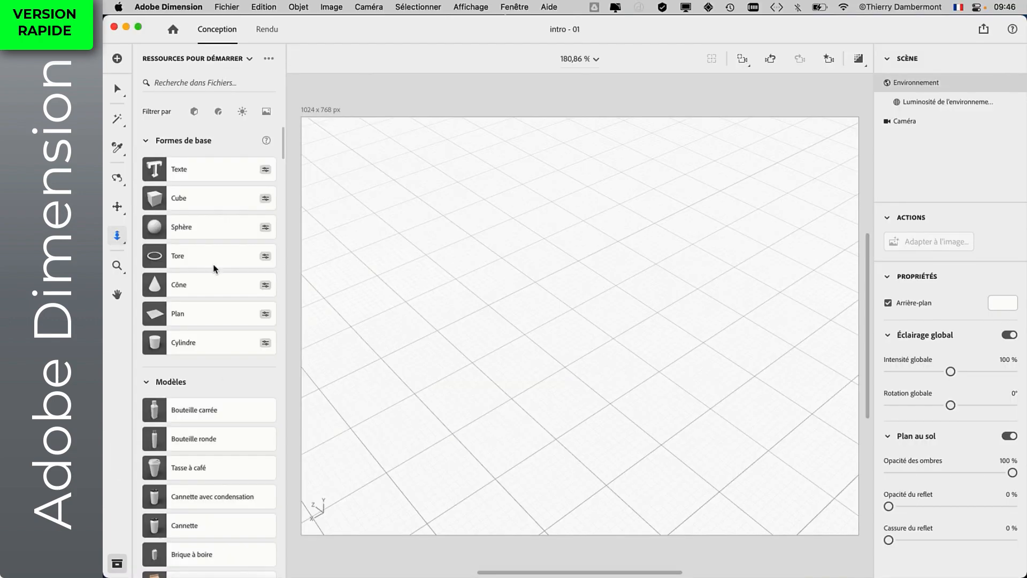
pyautogui.moveTo(587, 314); pyautogui.dragTo(599, 280)
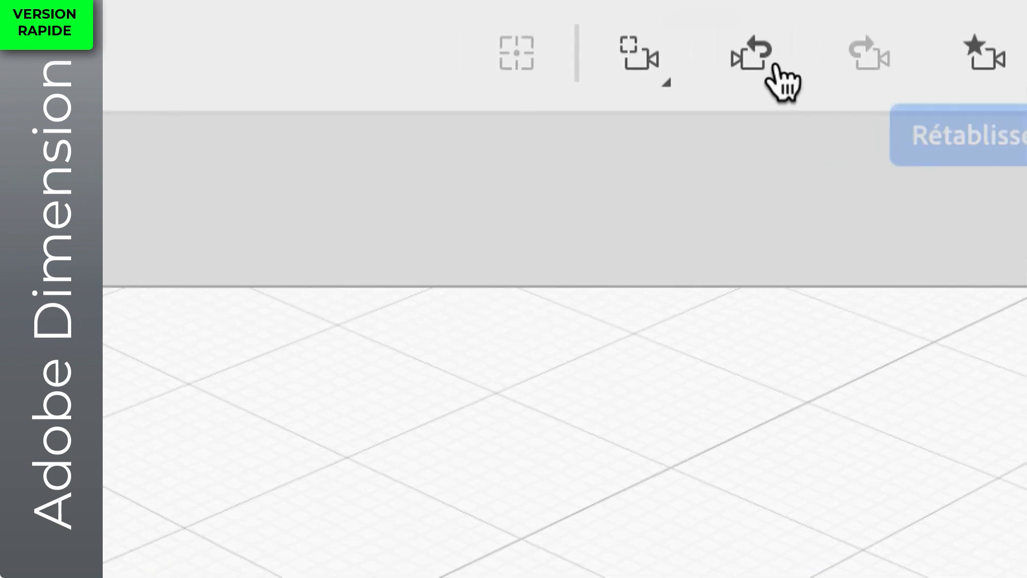
# - Step back and forward through the camera moves, return to the starting view, and reactivate the Select tool
pyautogui.click(762, 60)
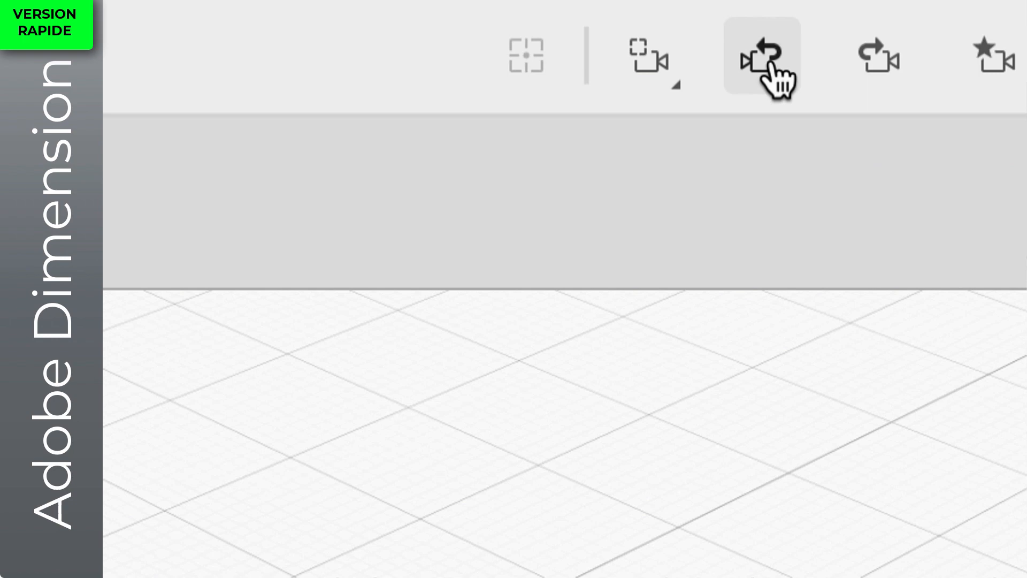
pyautogui.click(770, 63)
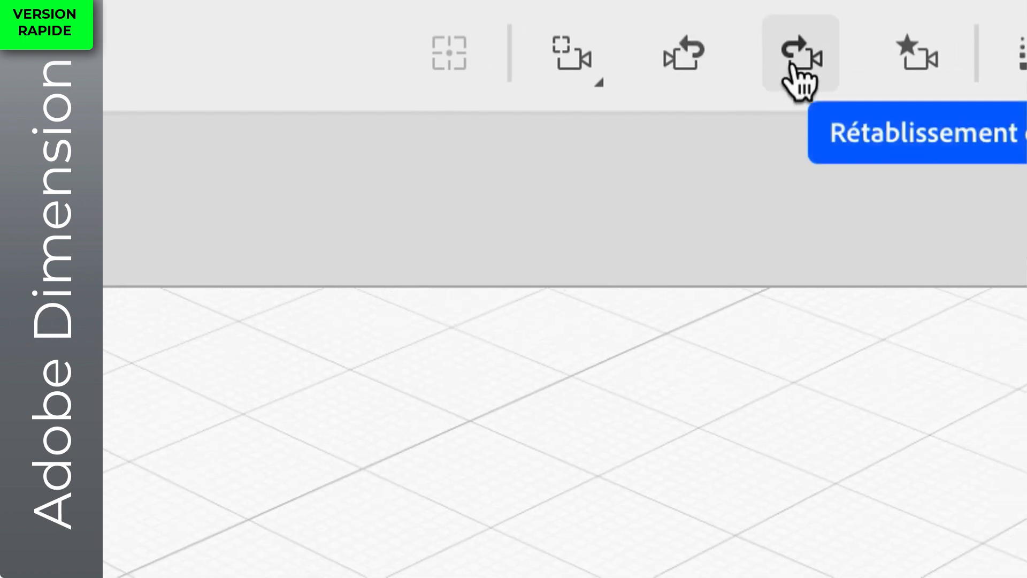
pyautogui.click(791, 64)
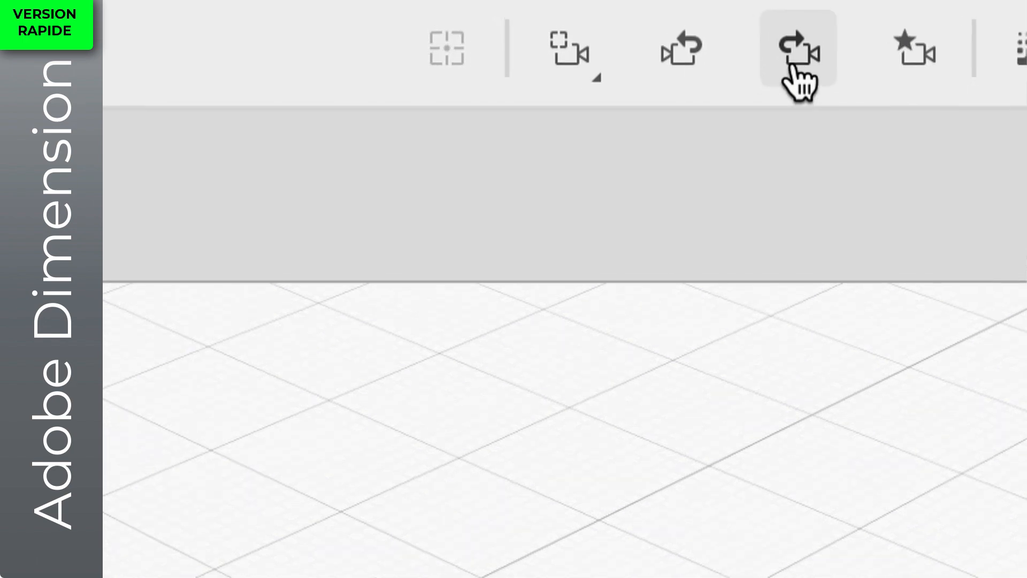
pyautogui.click(698, 62)
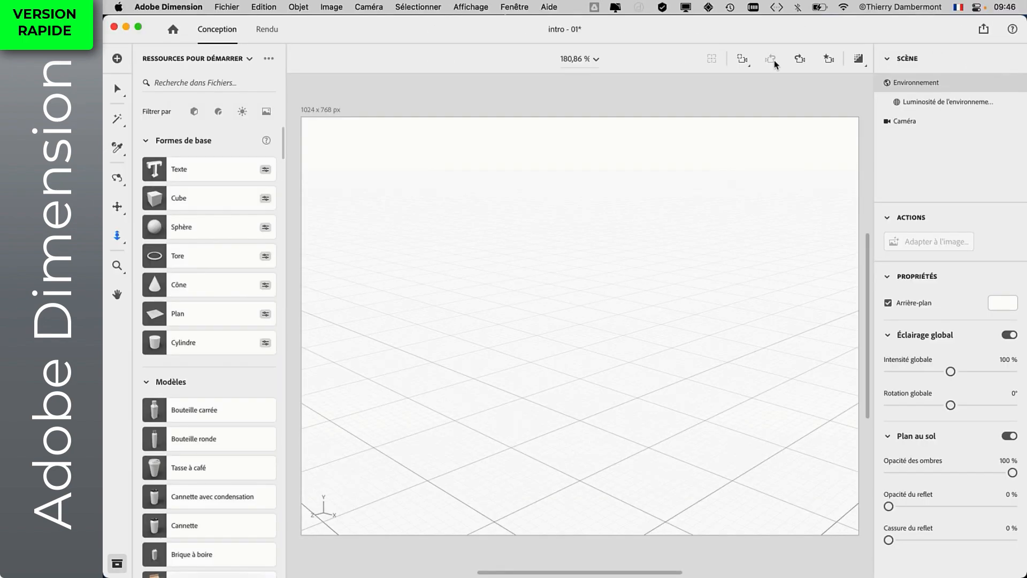
pyautogui.click(117, 91)
# - Switch the asset source to Bibliothèques to view the libraries, and return to Ressources pour démarrer
pyautogui.click(171, 59)
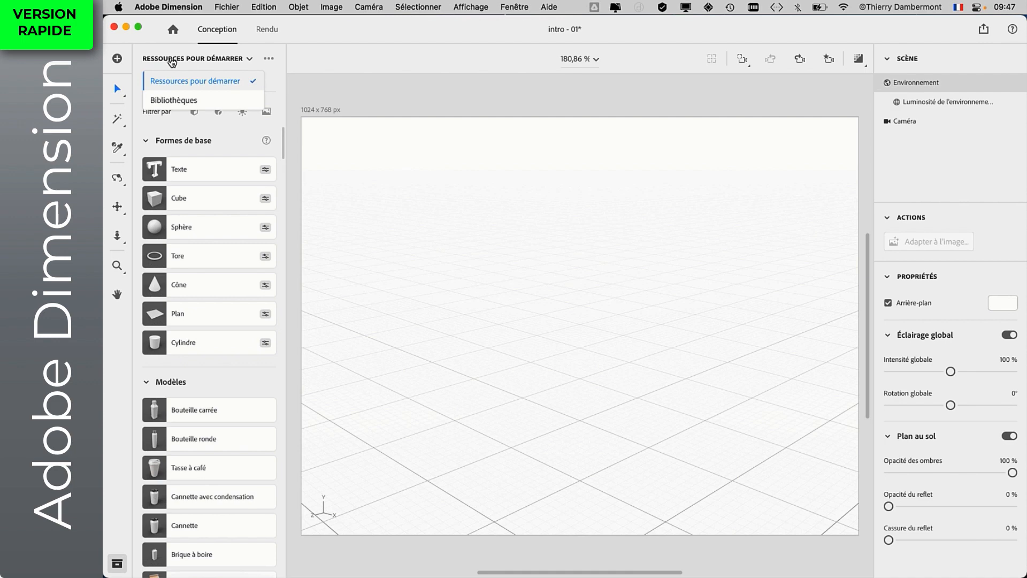
pyautogui.click(172, 61)
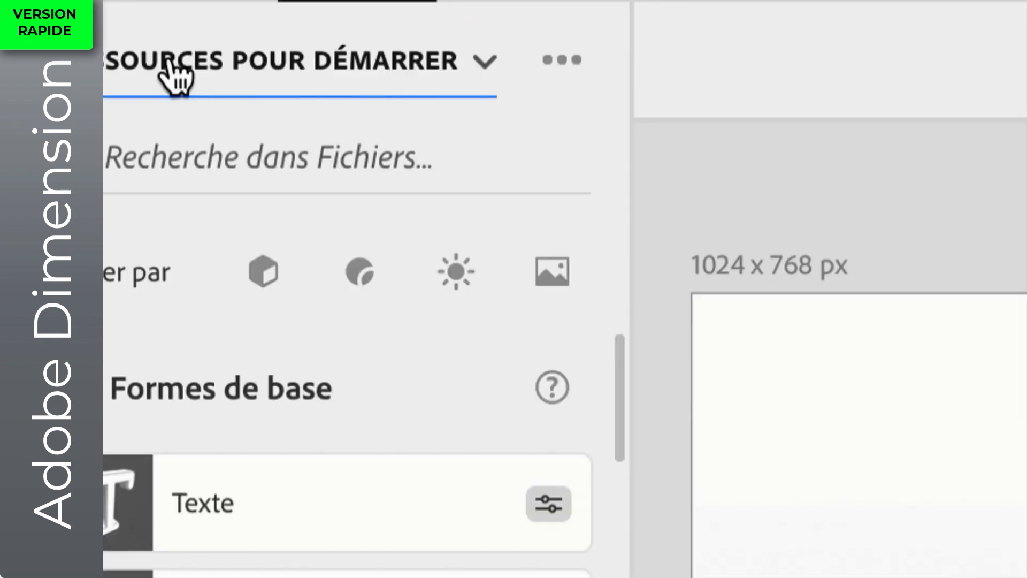
pyautogui.click(171, 62)
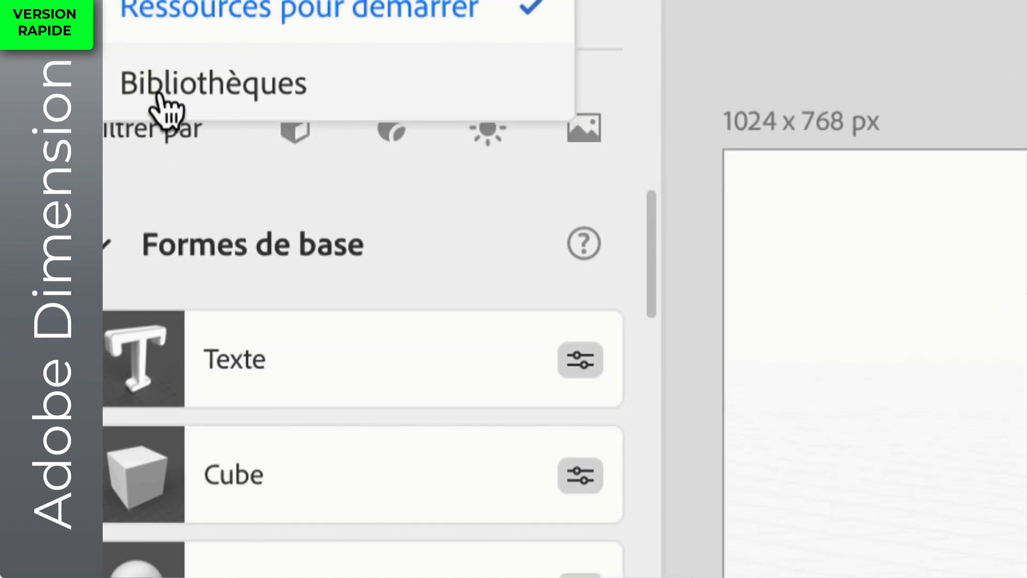
pyautogui.click(190, 236)
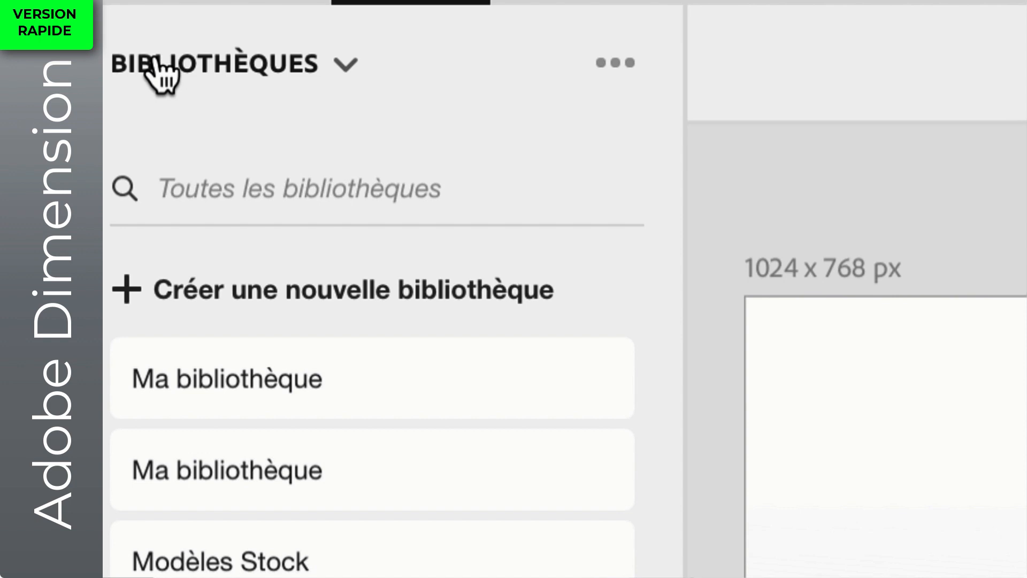
pyautogui.click(158, 73)
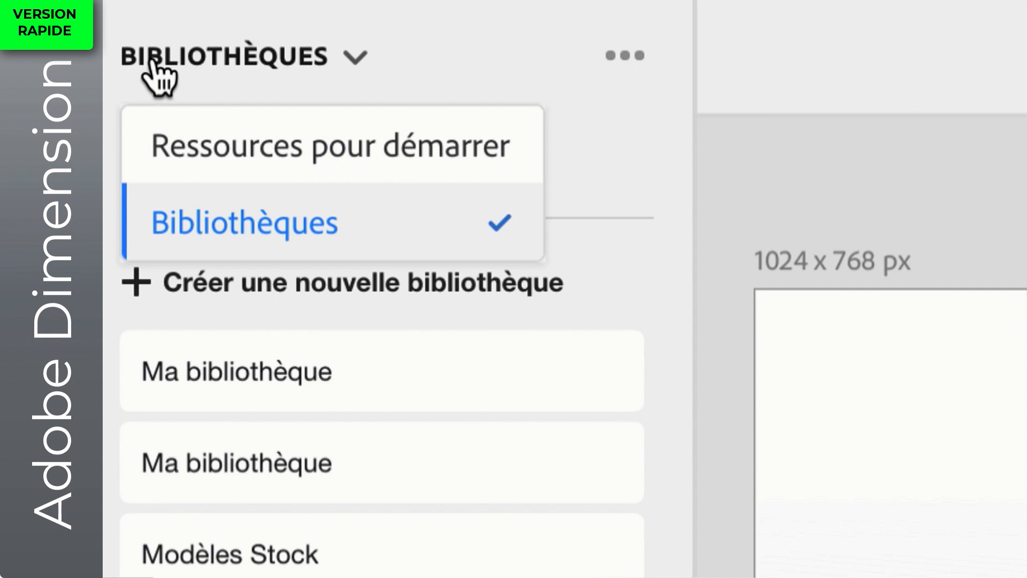
pyautogui.click(160, 153)
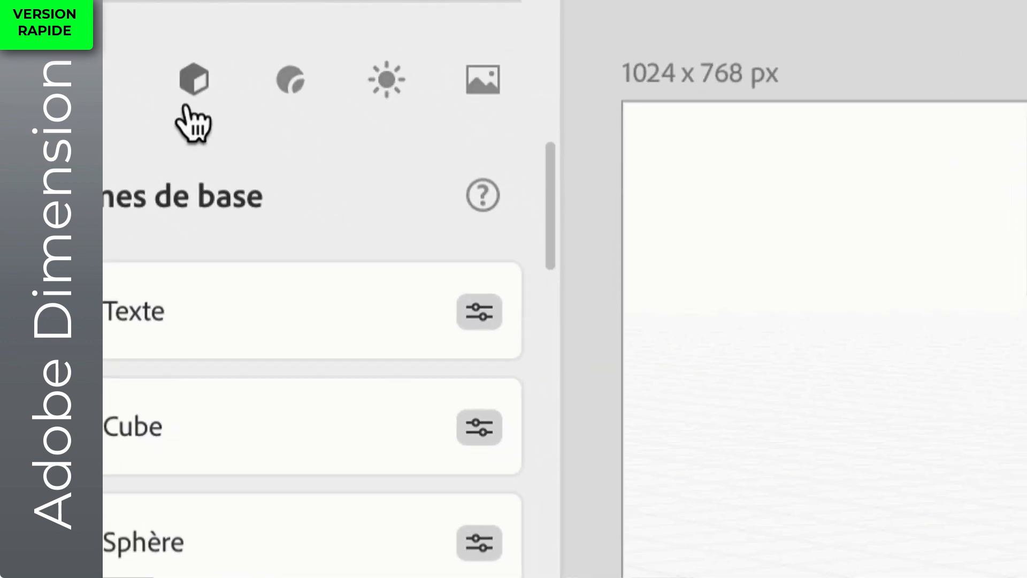
# - Filter the starter assets by models, materials and lights, collapsing the Matériaux standard Adobe and Matières Substance groups
pyautogui.click(189, 102)
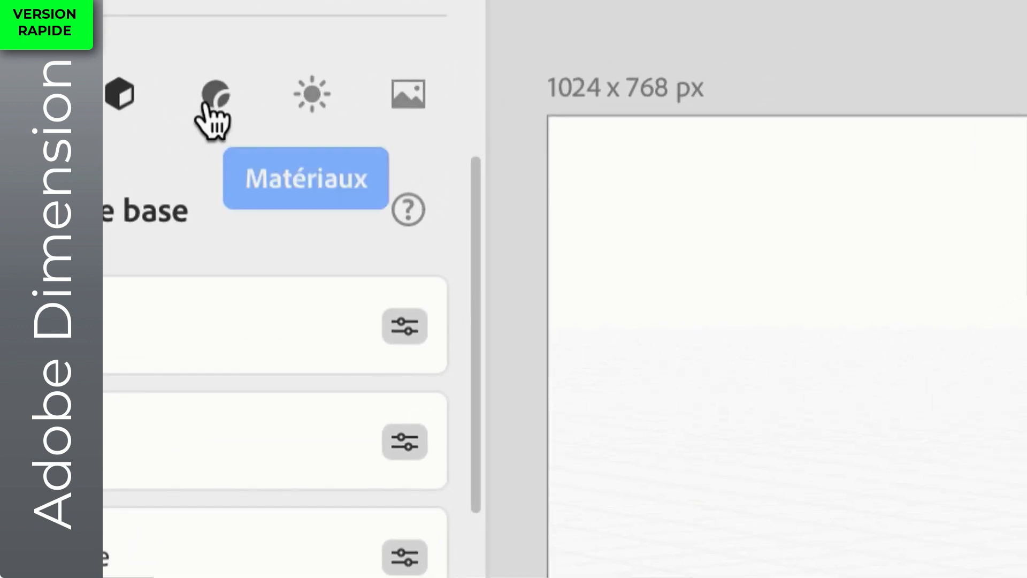
pyautogui.click(315, 86)
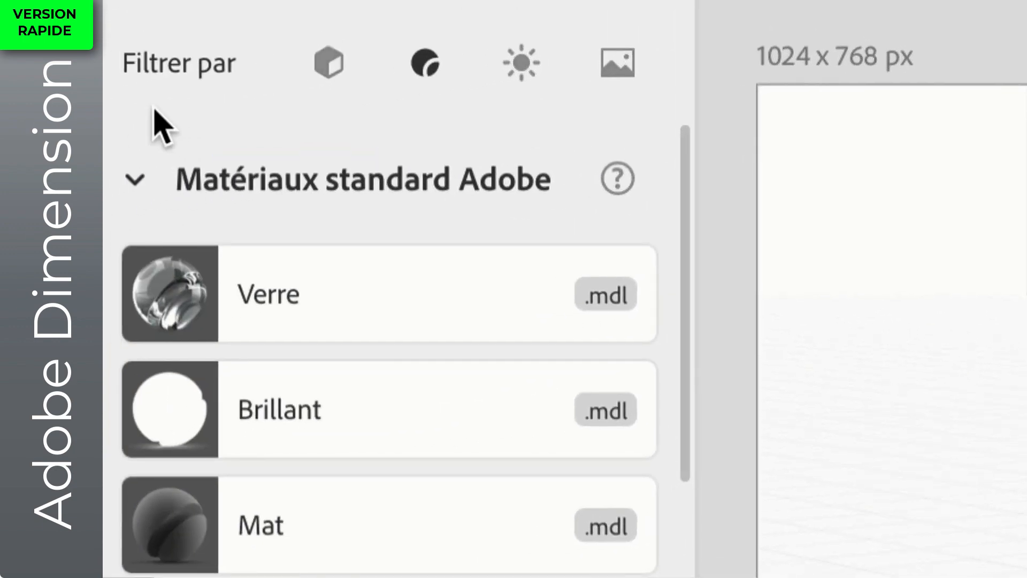
pyautogui.click(135, 179)
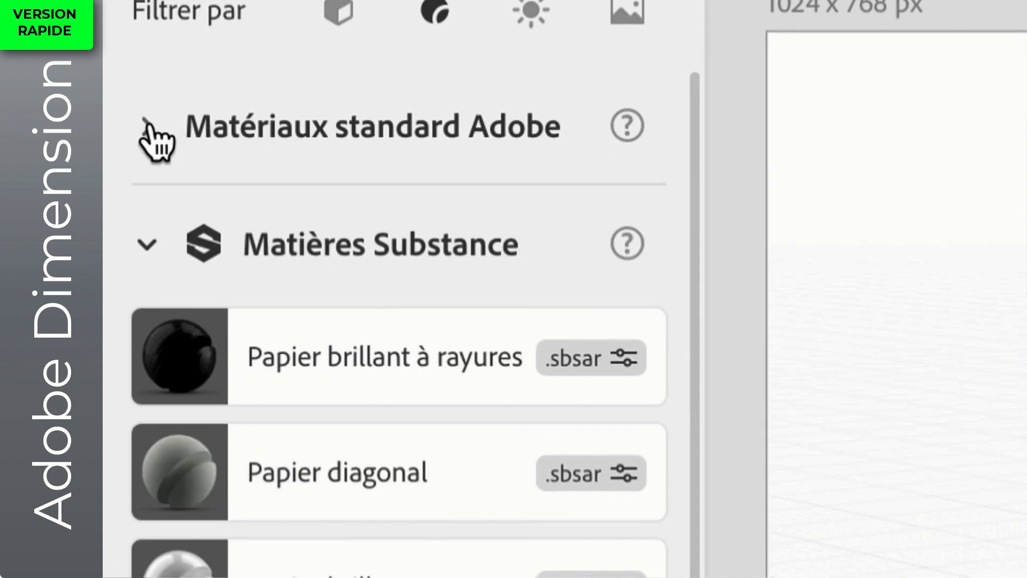
pyautogui.click(147, 244)
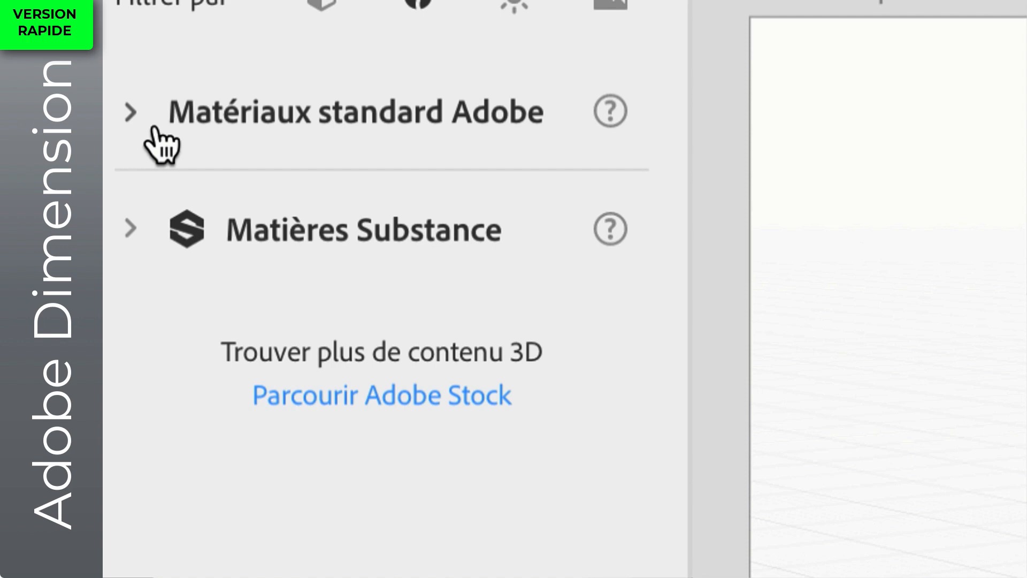
pyautogui.click(491, 14)
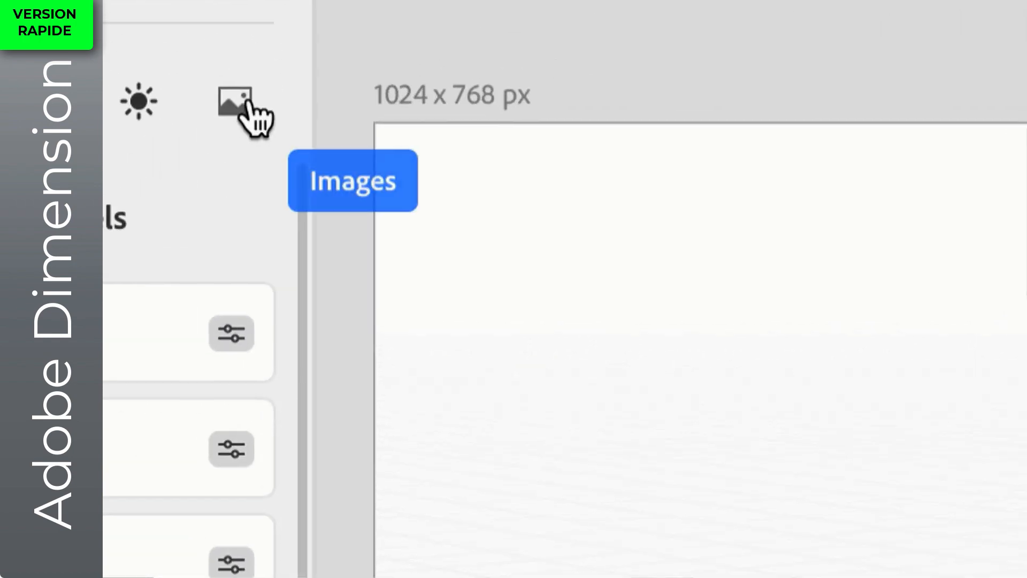
# - Filter the starter assets to images, try the Table backdrop, and set Toile de fond : désert as the scene background
pyautogui.click(243, 103)
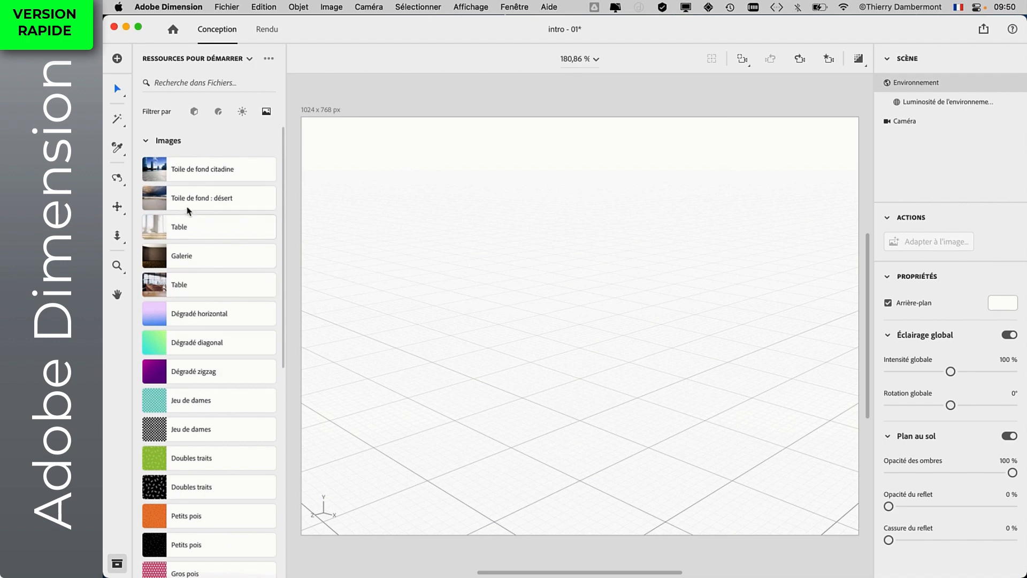
pyautogui.click(181, 284)
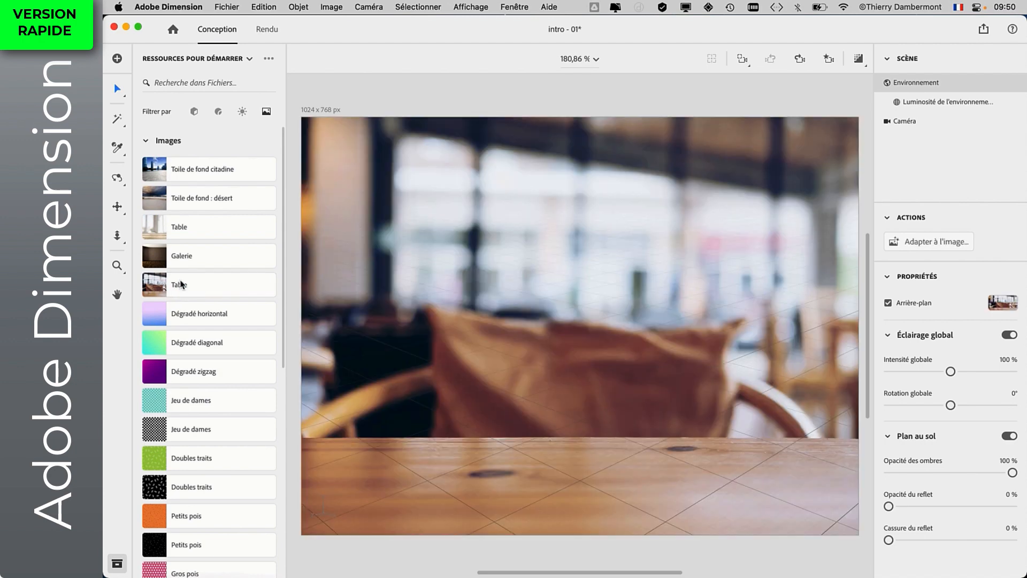
pyautogui.click(183, 201)
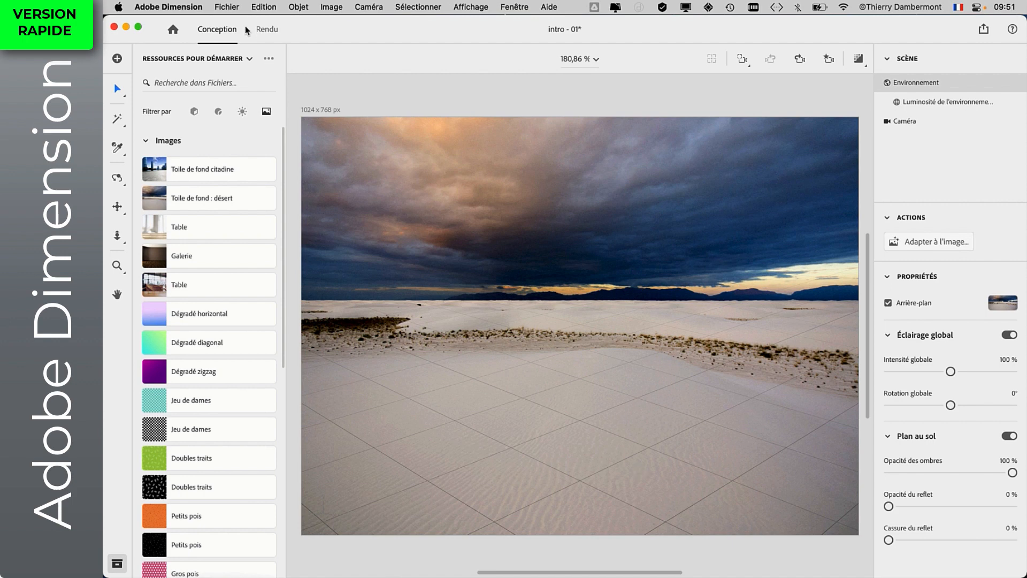
# - Replace the image of the environment light (Luminosité de l'environnement) with Toile de fond : désert
pyautogui.click(558, 312)
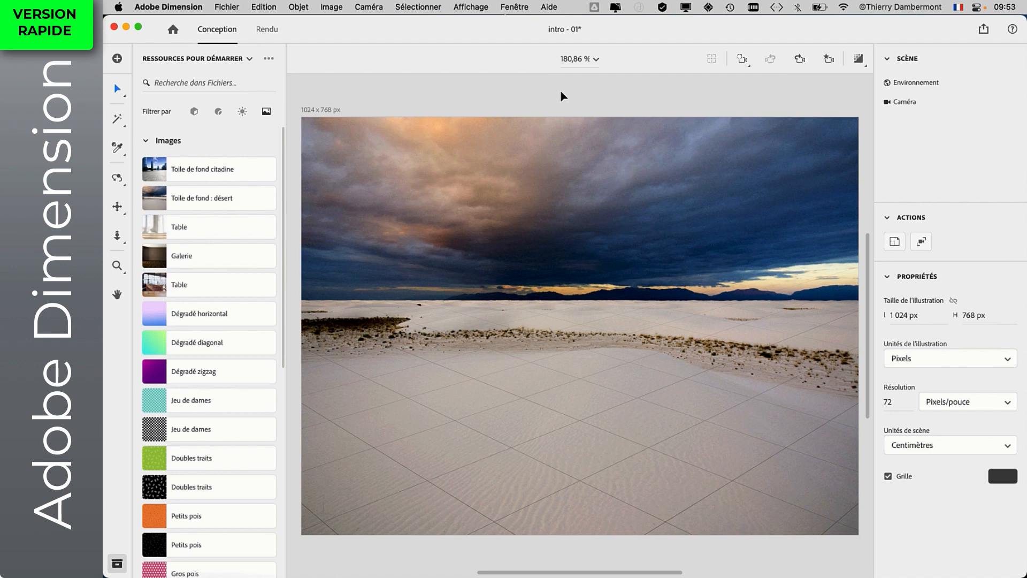
pyautogui.click(903, 82)
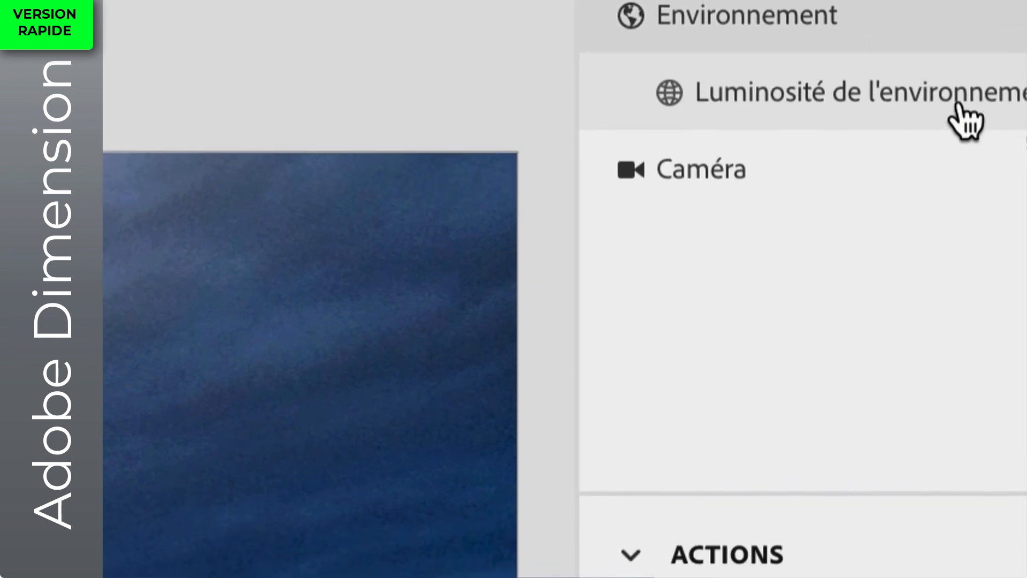
pyautogui.click(965, 120)
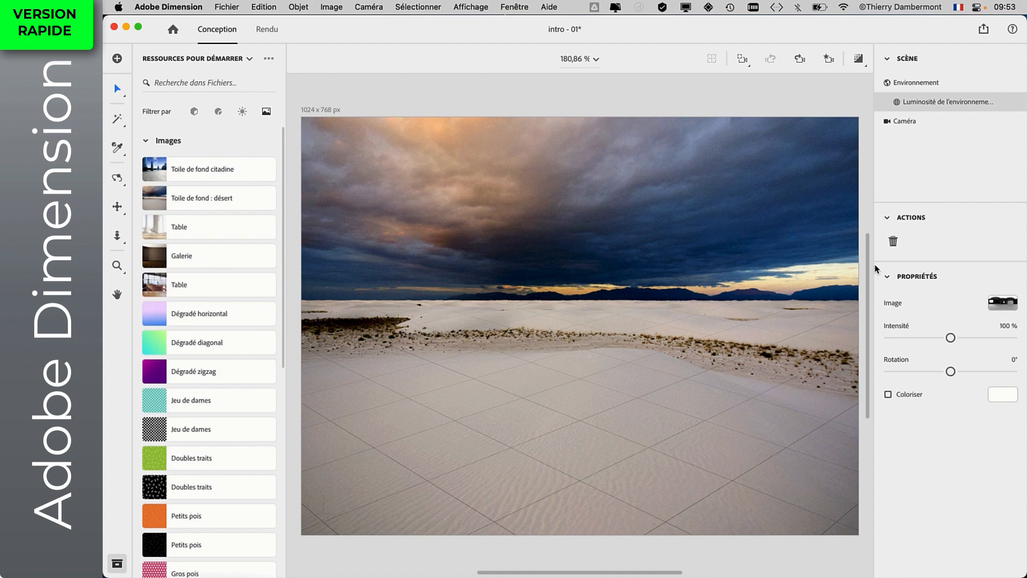
pyautogui.moveTo(206, 202); pyautogui.dragTo(1003, 308)
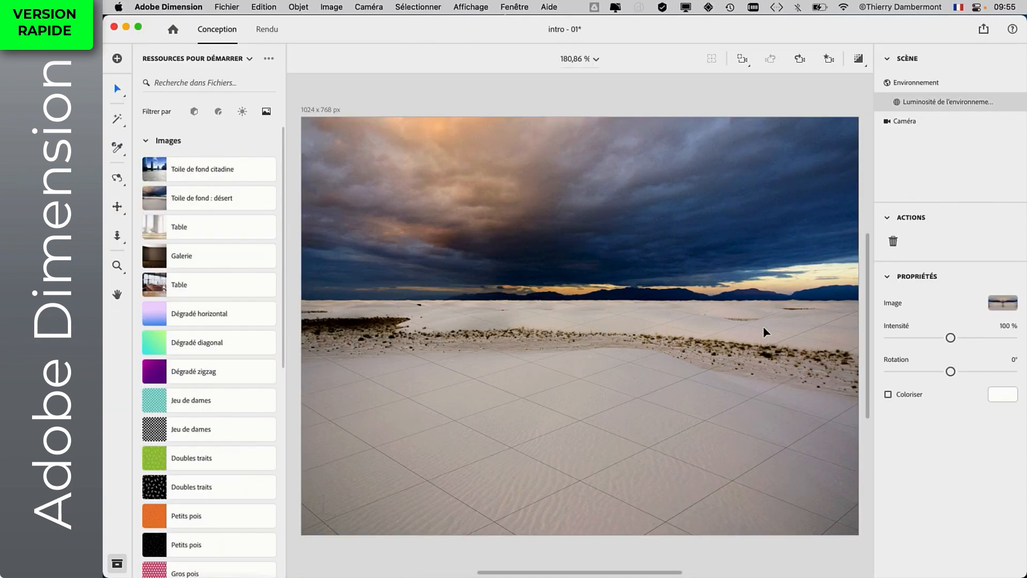
# - Match the environment to its background image with Proportions de l'image for the canvas, Lumière du jour extérieure lights and adapted camera perspective
pyautogui.click(910, 83)
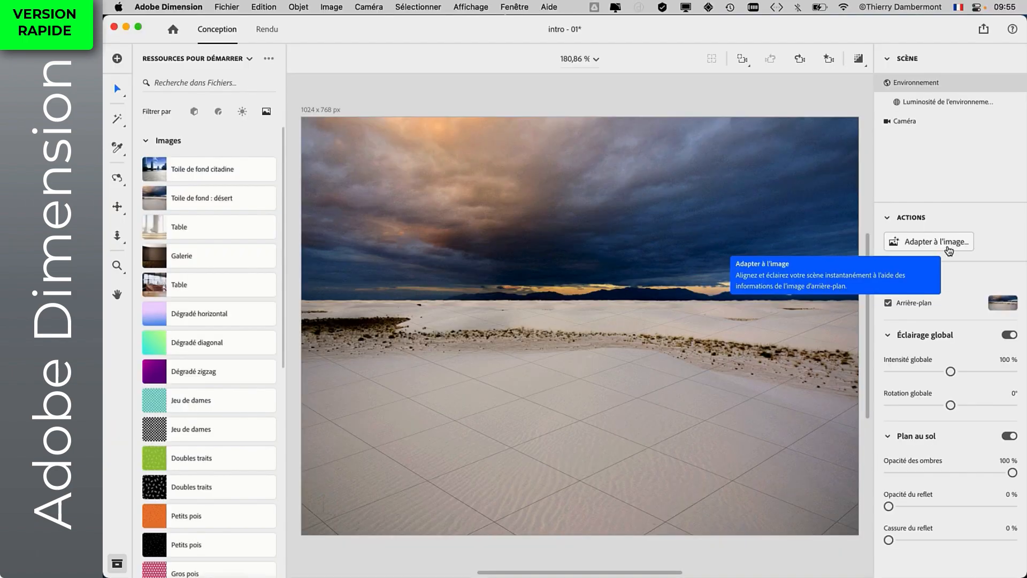
pyautogui.click(947, 245)
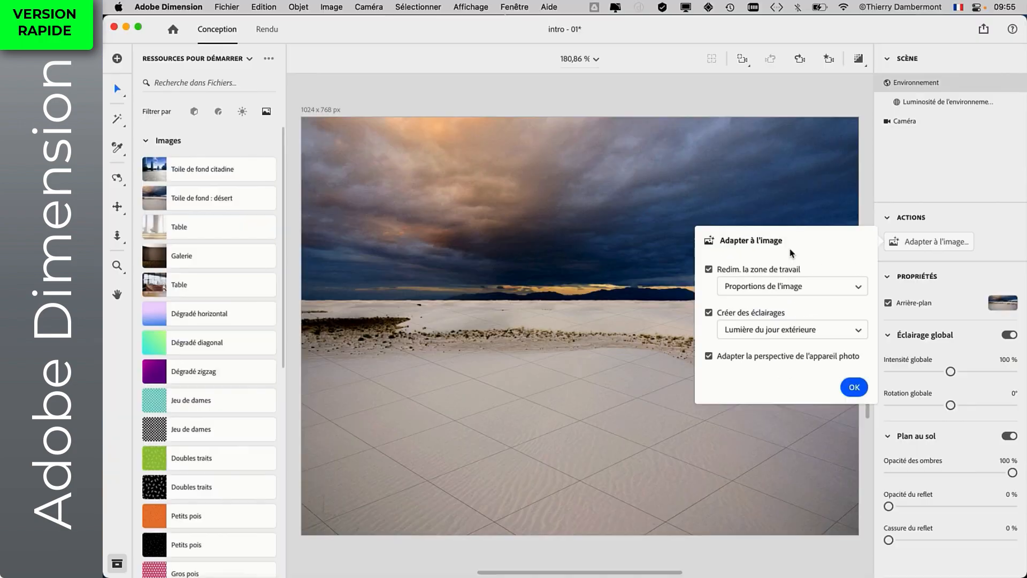
pyautogui.click(850, 388)
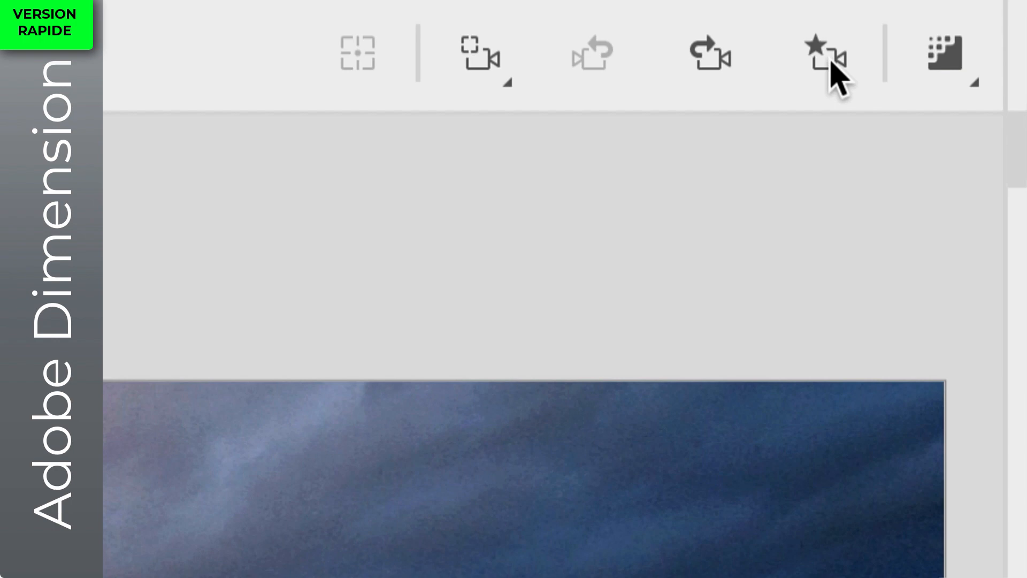
# - Save the current camera view as a bookmark named vue de face
pyautogui.click(829, 64)
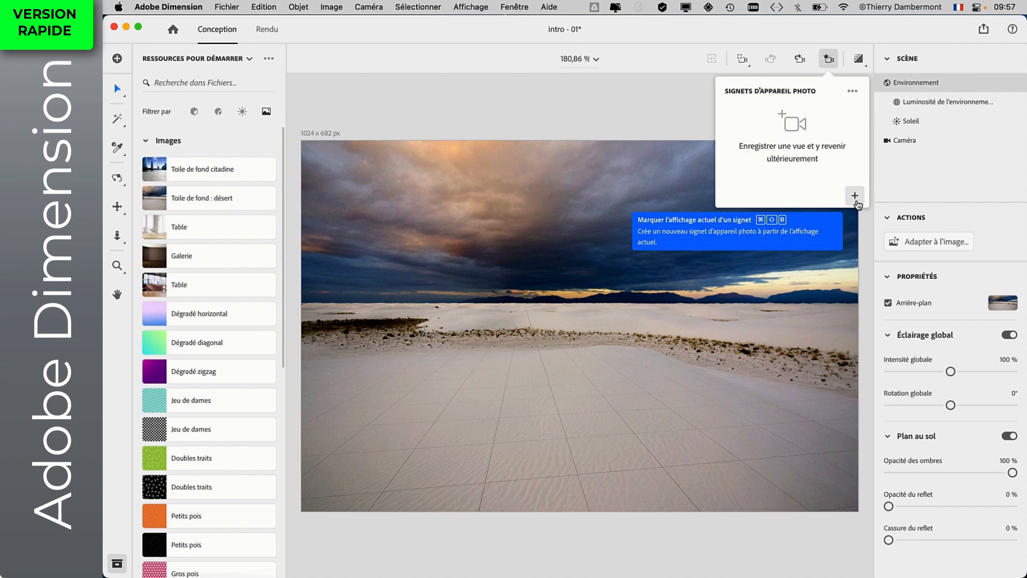
pyautogui.click(855, 195)
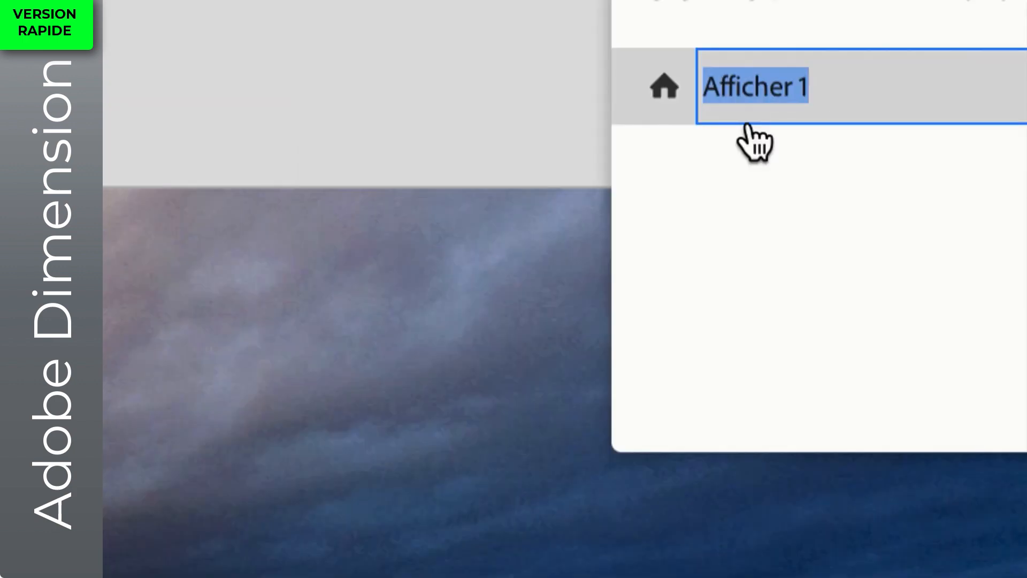
pyautogui.write('vie')
pyautogui.press('BackSpace')
pyautogui.press('BackSpace')
pyautogui.write('u')
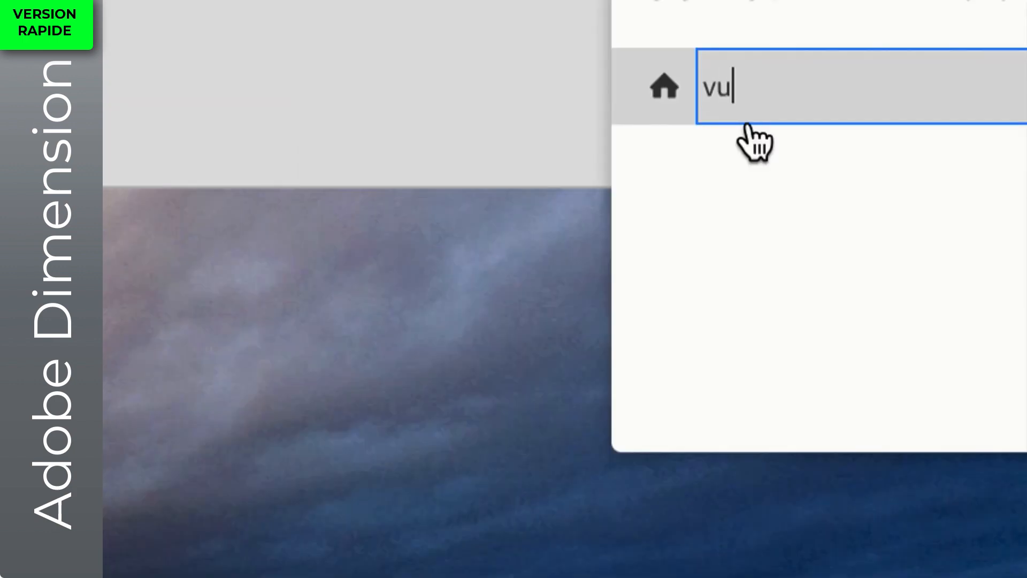
pyautogui.write('e de face')
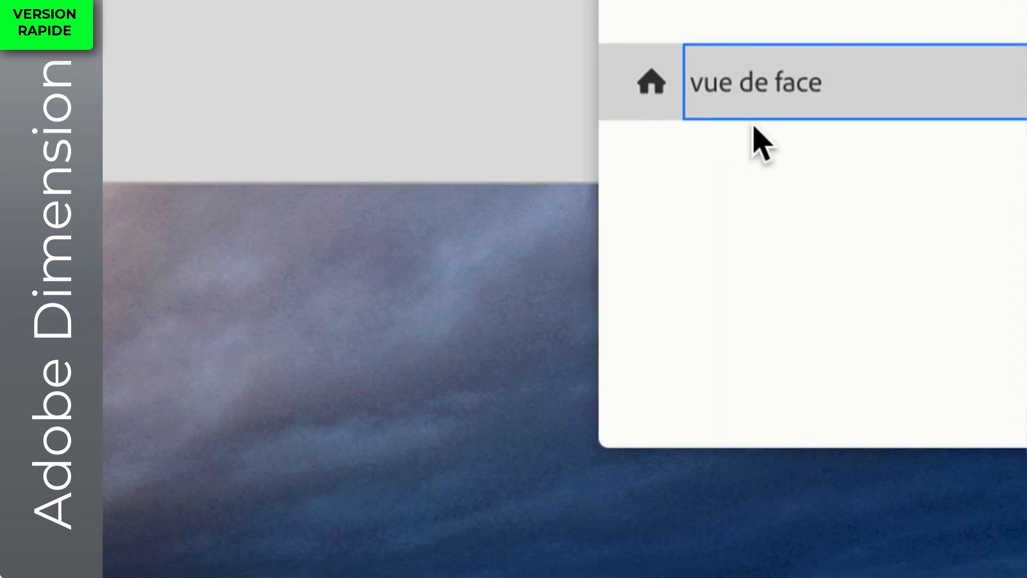
pyautogui.press('Return')
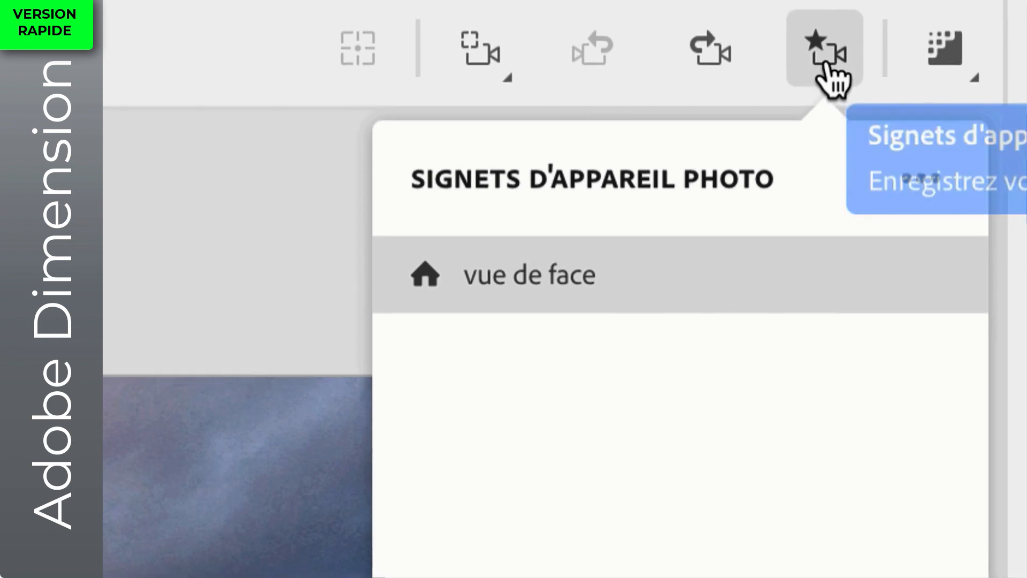
pyautogui.click(826, 64)
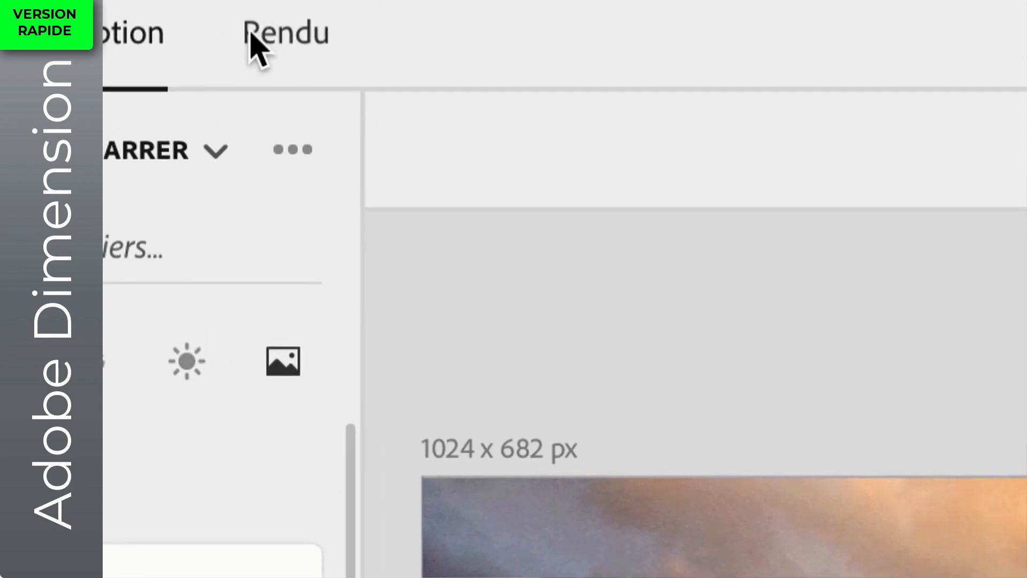
# - Switch between the Rendu and Conception modes to examine the render settings, ending back in Conception
pyautogui.click(278, 36)
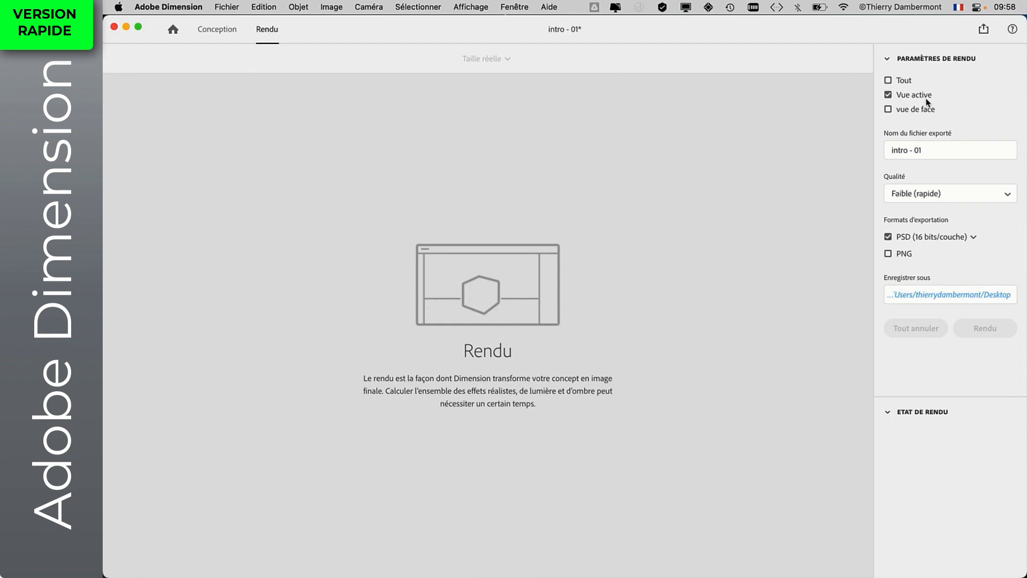
pyautogui.click(214, 30)
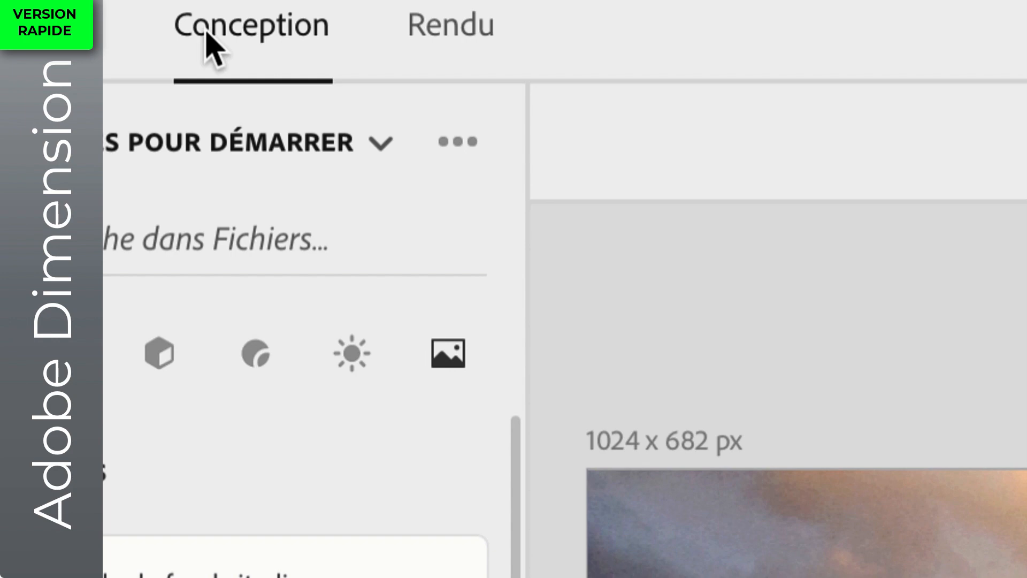
pyautogui.click(422, 46)
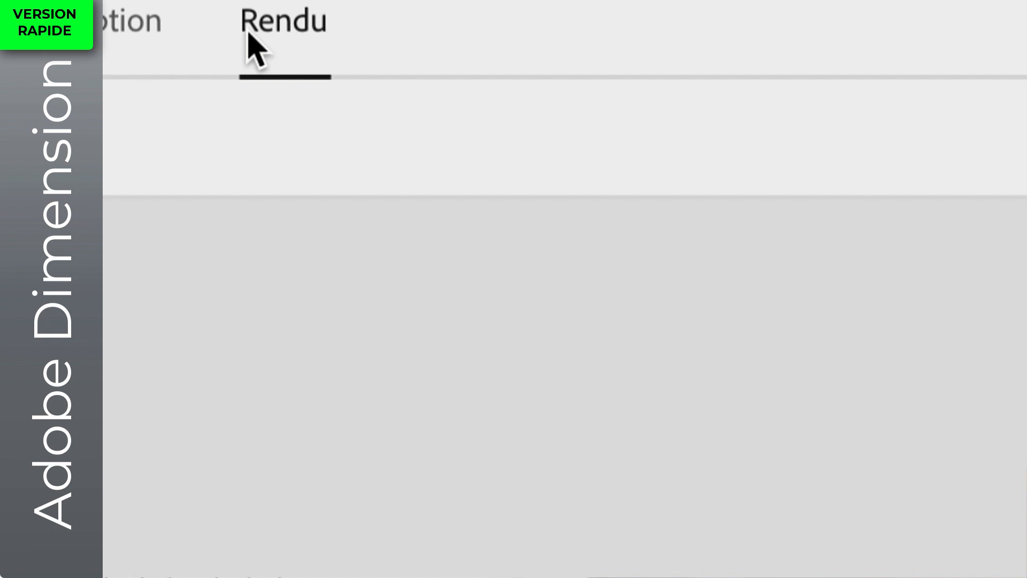
pyautogui.click(115, 34)
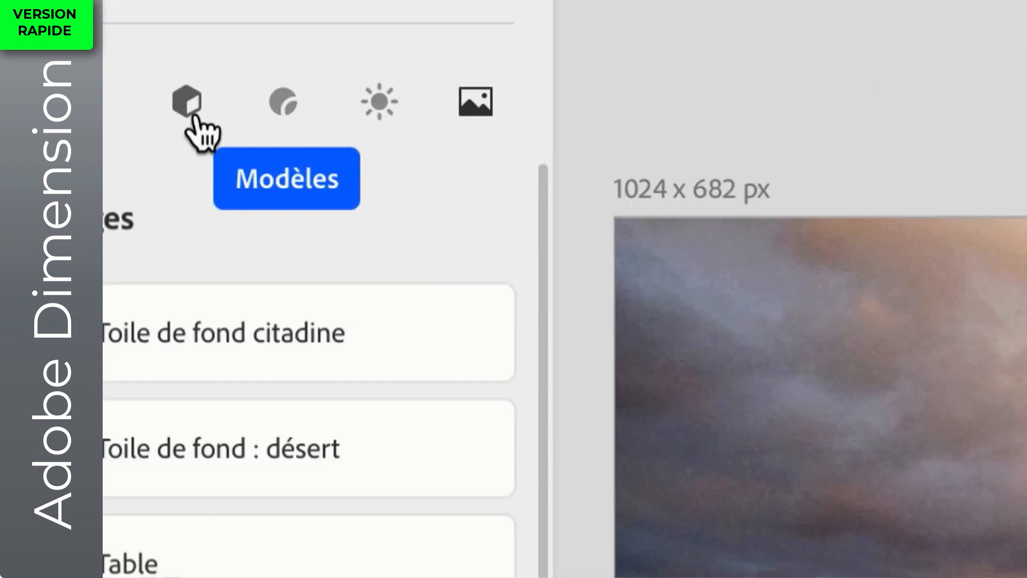
# - Add a Bouteille carrée from the starter models, collapsing Formes de base, and move it along the ground to about X -28,2 cm, Z 17,2 cm
pyautogui.click(196, 114)
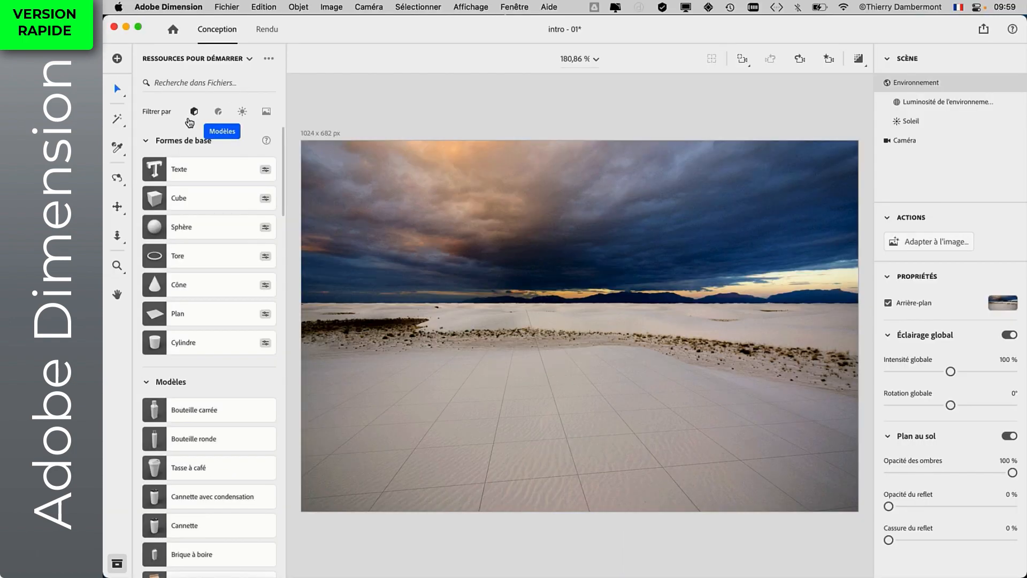
pyautogui.click(147, 140)
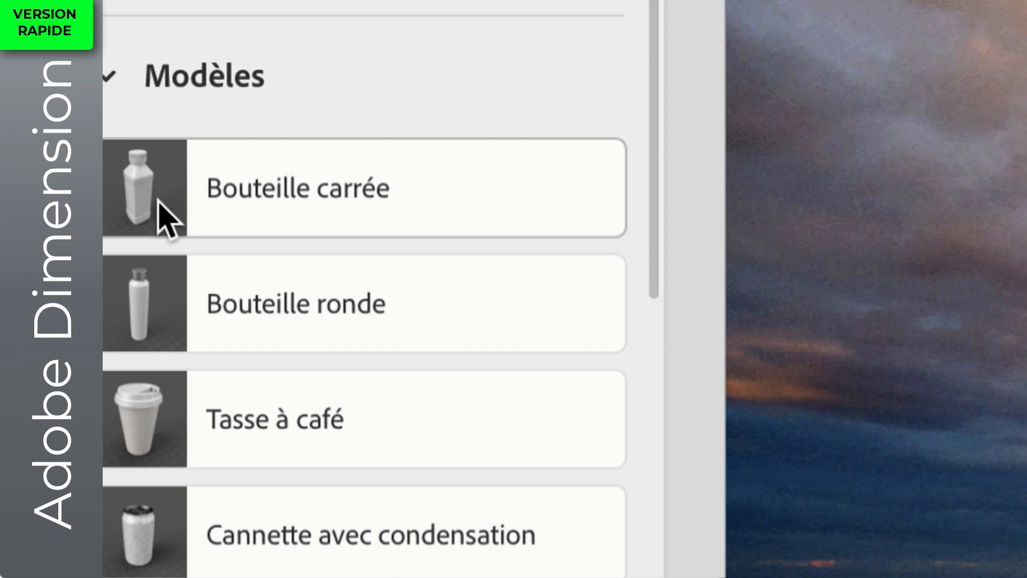
pyautogui.click(157, 200)
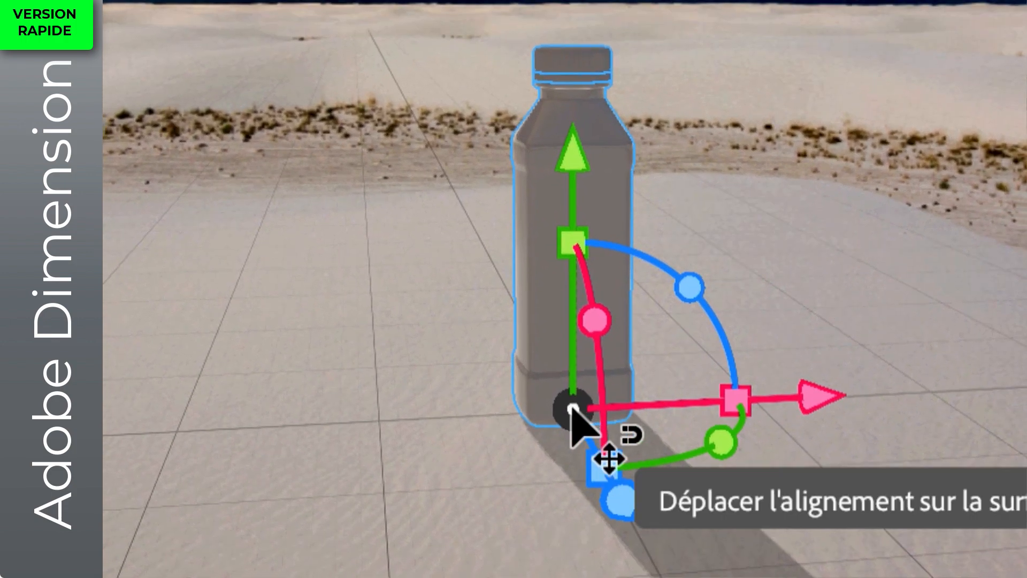
pyautogui.moveTo(571, 410); pyautogui.dragTo(451, 423)
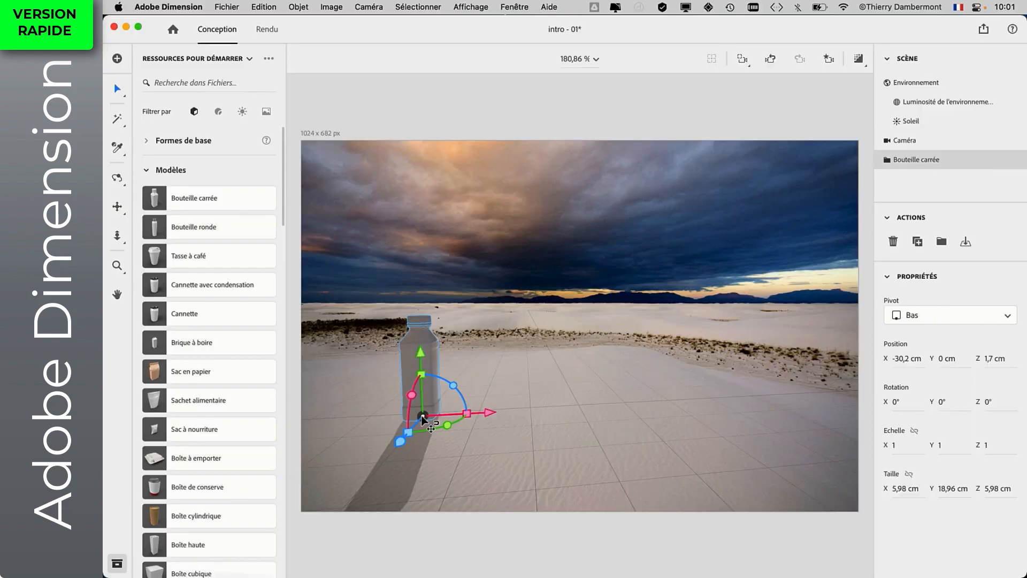
pyautogui.moveTo(422, 418); pyautogui.dragTo(678, 432)
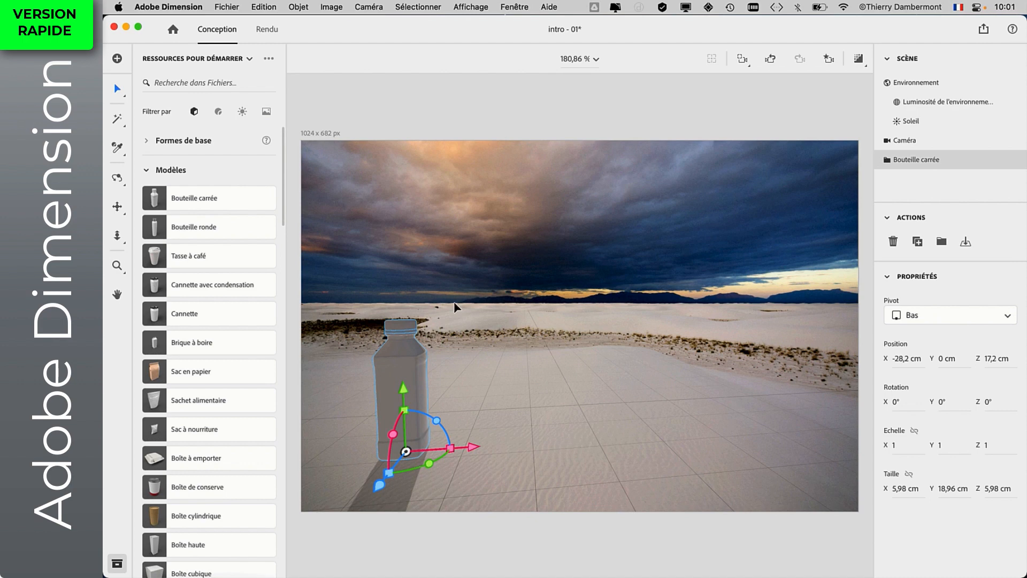
# - Add a second Bouteille carrée, shift it along the ground, and move the first bottle near it at about X -5,5 cm, Z 16,3 cm
pyautogui.click(154, 198)
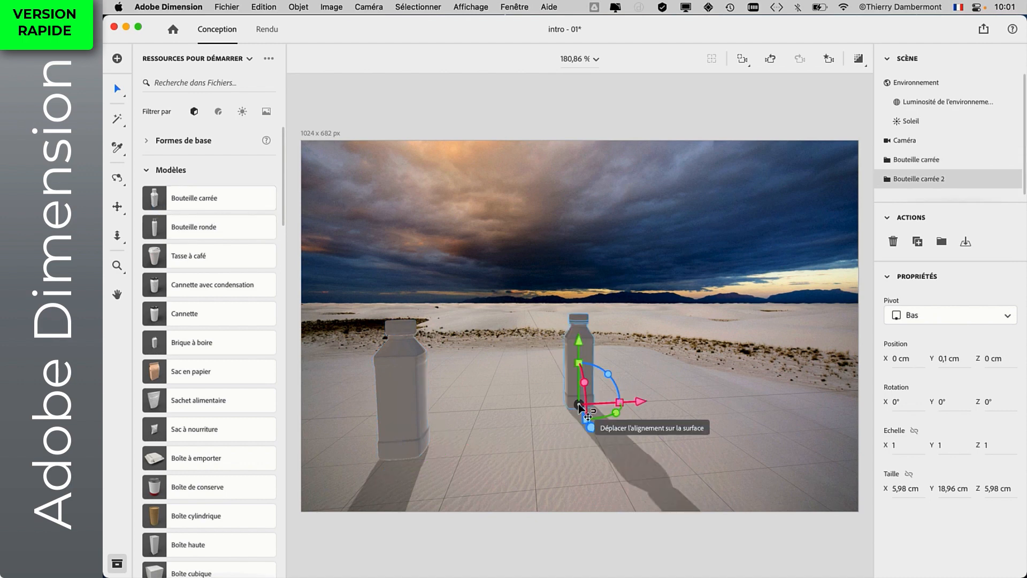
pyautogui.moveTo(578, 404); pyautogui.dragTo(623, 404)
pyautogui.moveTo(406, 454); pyautogui.dragTo(560, 437)
# - Move the camera closer and farther repeatedly to examine how the bottles and shadows follow the backdrop's perspective, and select Environnement
pyautogui.scroll(-4, 671, 425)
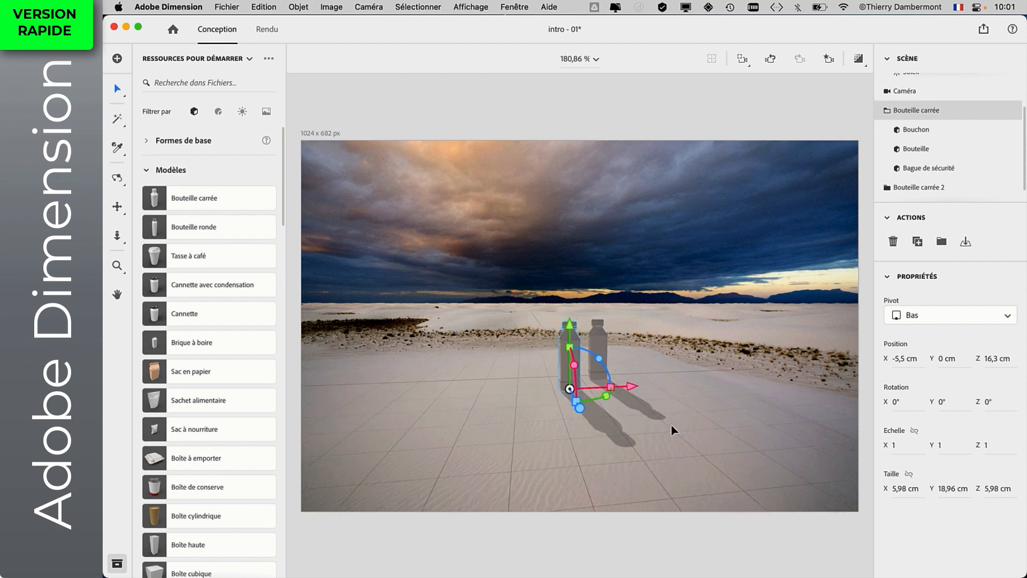
pyautogui.scroll(5, 671, 425)
pyautogui.scroll(-3, 670, 424)
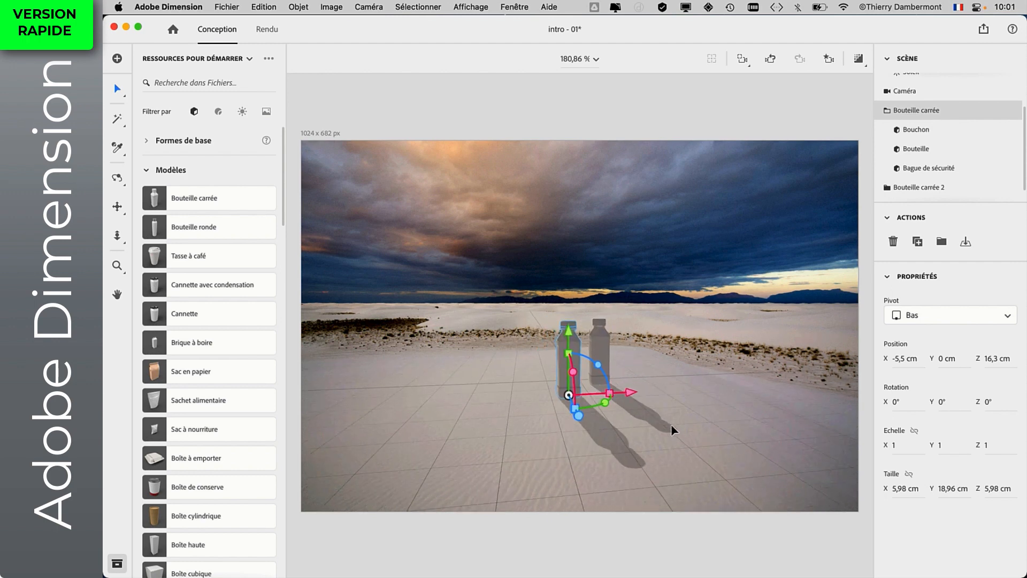
pyautogui.scroll(3, 671, 424)
pyautogui.scroll(-5, 671, 423)
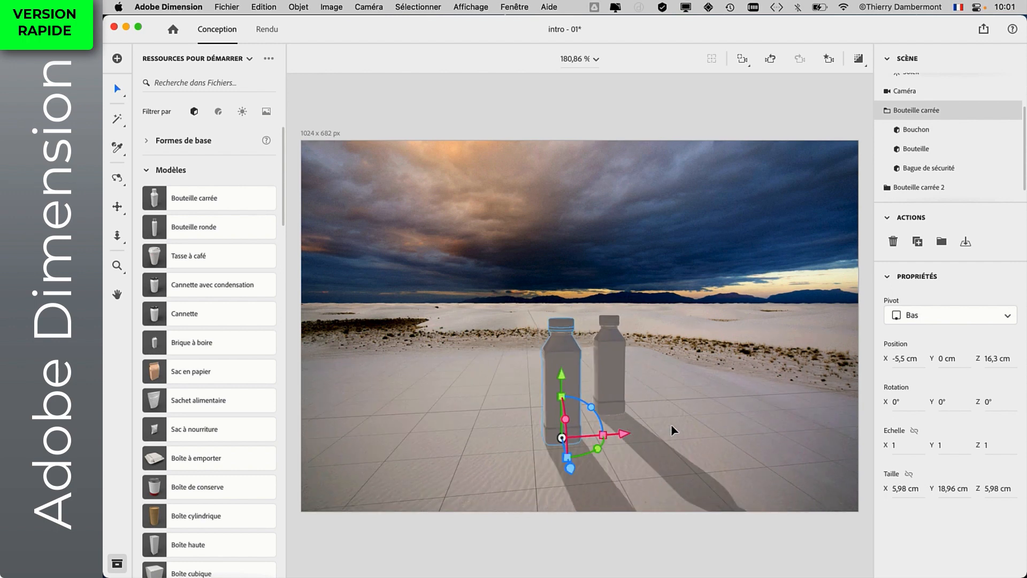
pyautogui.scroll(-4, 671, 425)
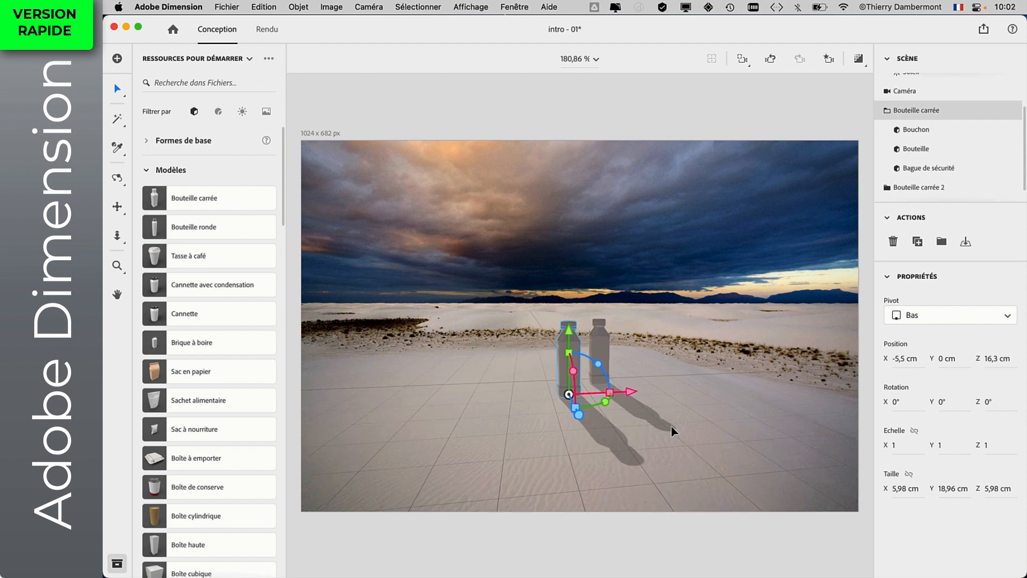
pyautogui.scroll(6, 671, 426)
pyautogui.scroll(4, 669, 426)
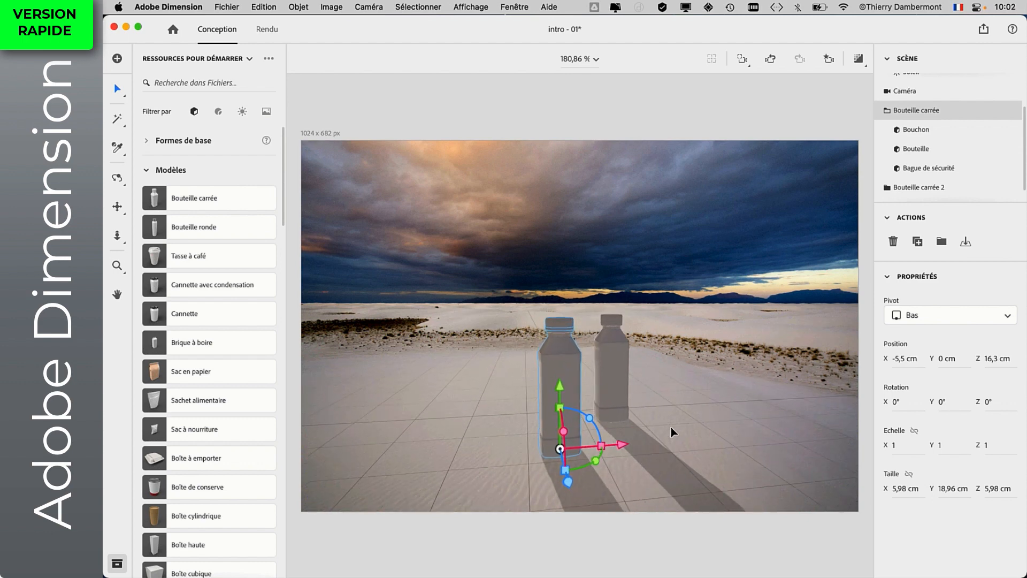
pyautogui.scroll(2, 957, 115)
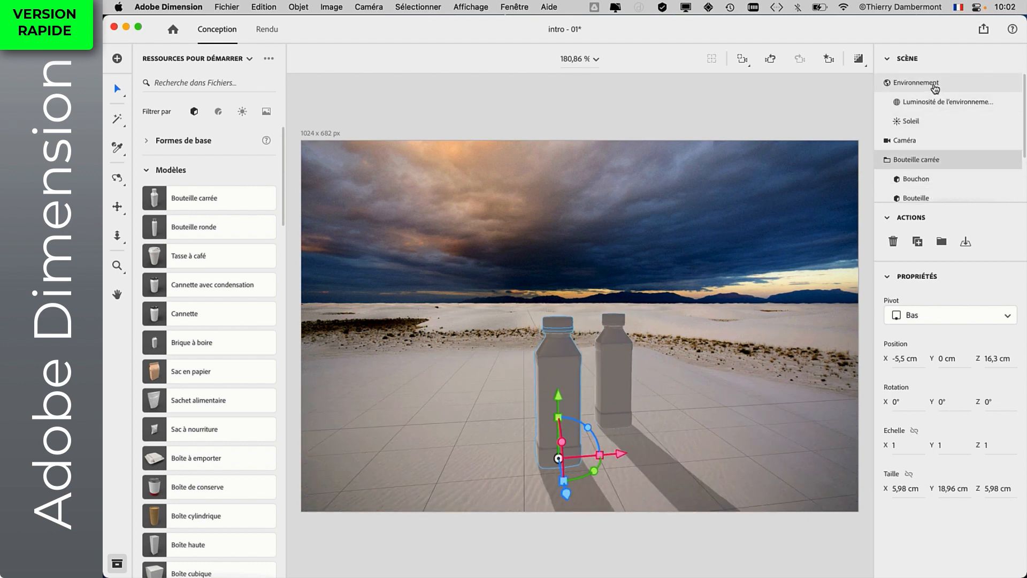
pyautogui.click(933, 85)
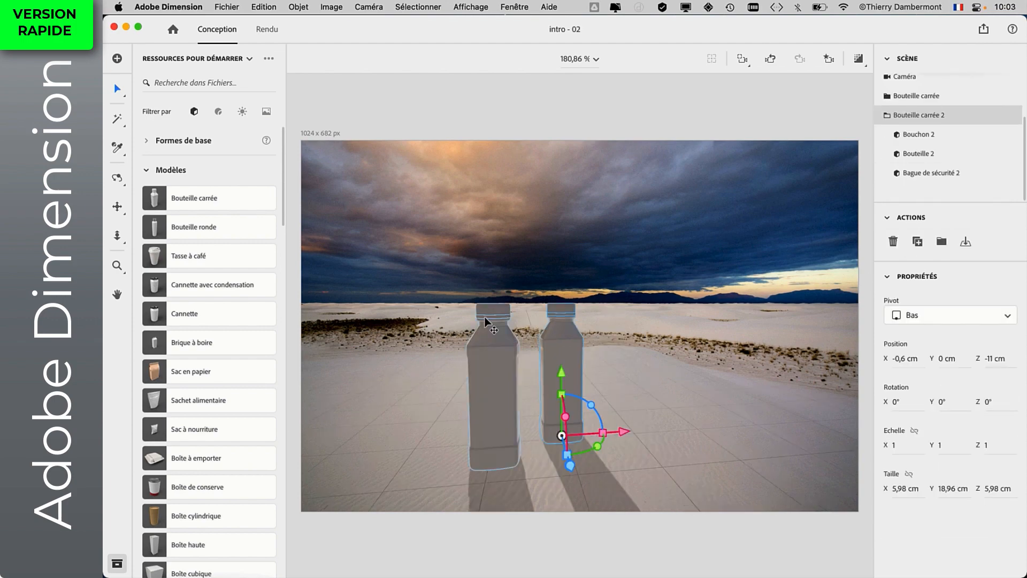
# - Select the front and rear bottles in turn on the canvas to examine their groups in the scene list
pyautogui.click(479, 375)
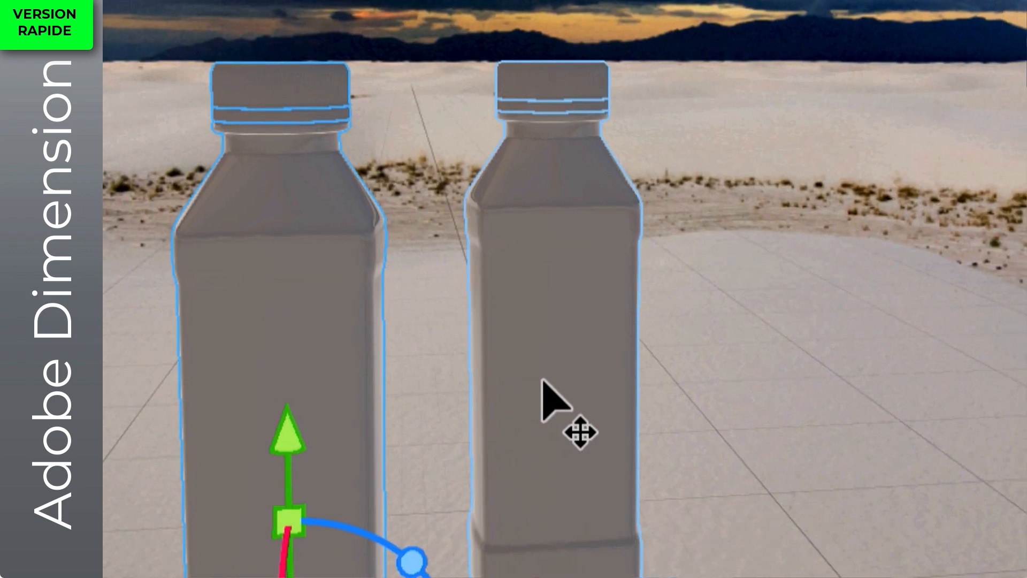
pyautogui.click(792, 407)
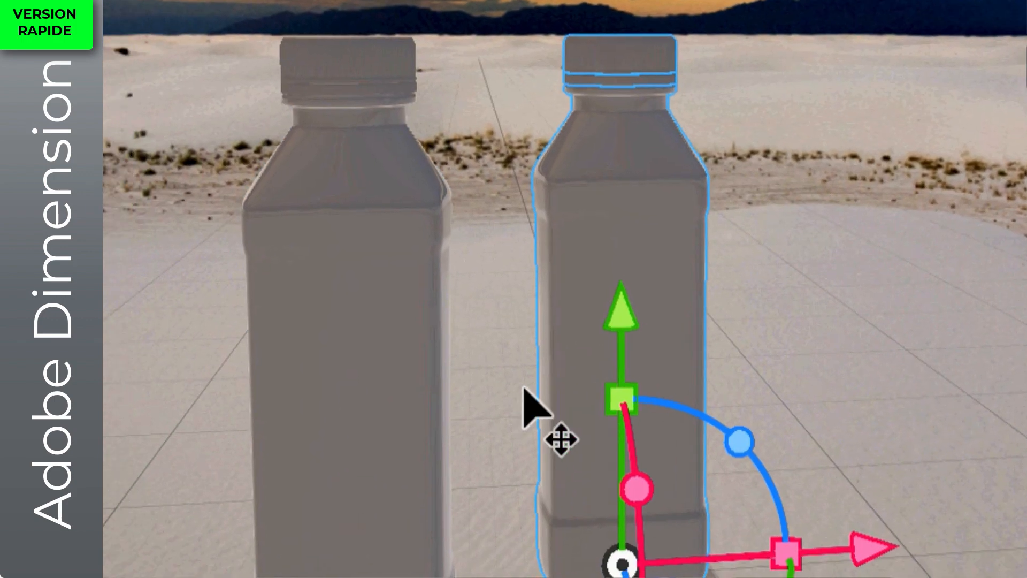
pyautogui.click(569, 458)
pyautogui.click(537, 389)
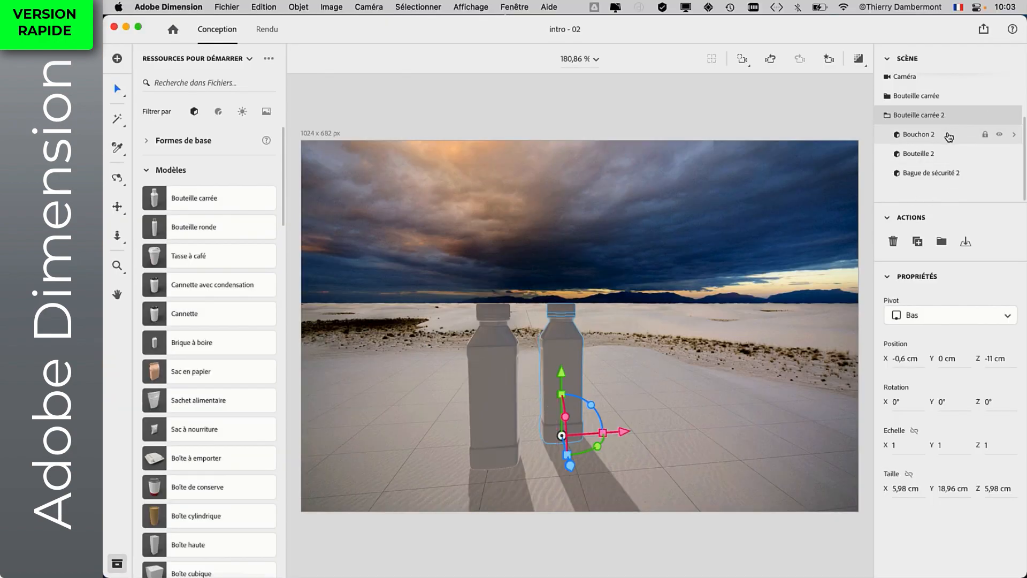
pyautogui.click(502, 361)
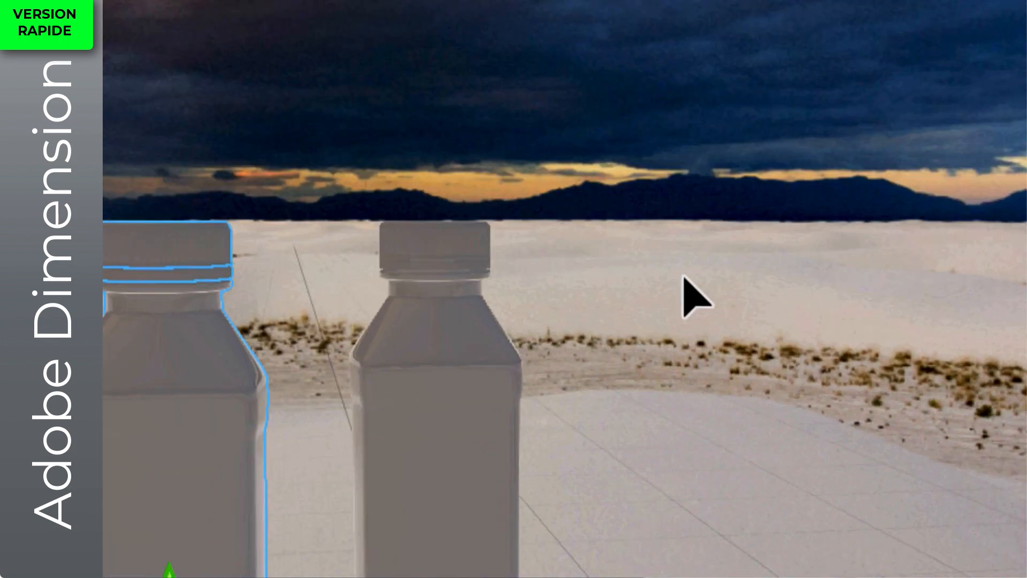
pyautogui.click(461, 436)
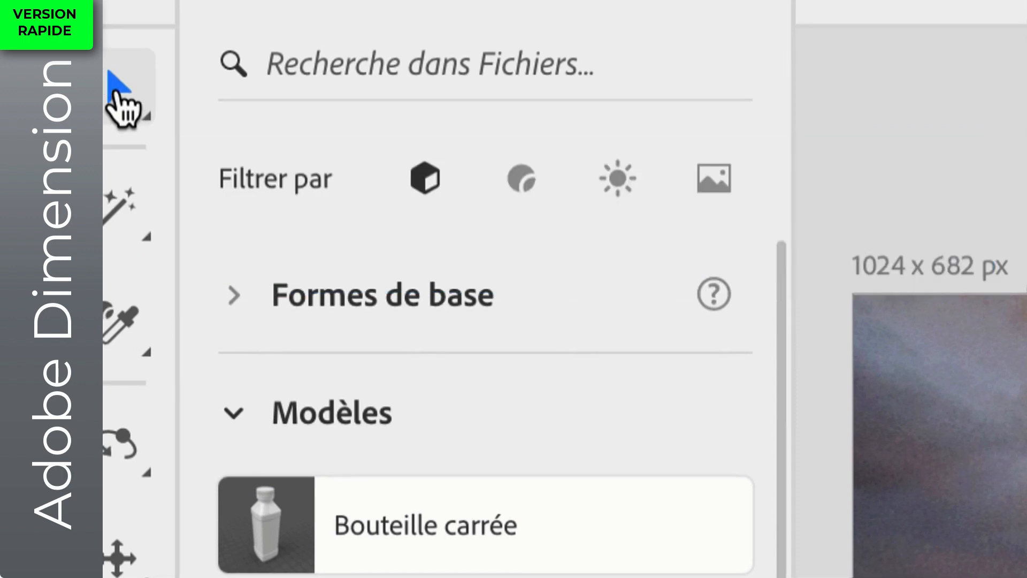
# - Using the selection tool, open the front bottle's cap and body in turn, and filter the starter assets to materials
pyautogui.click(114, 92)
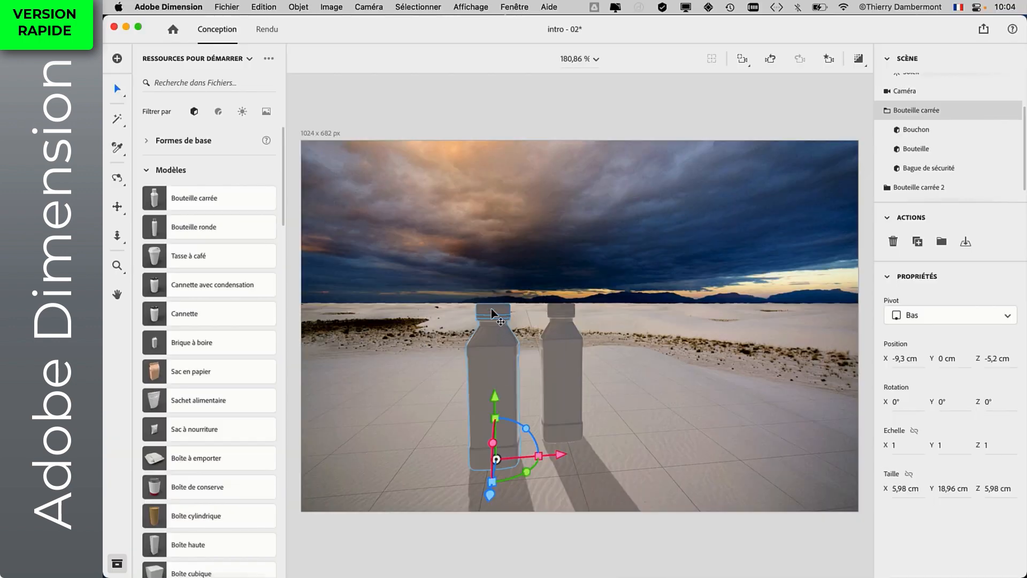
pyautogui.doubleClick(491, 308)
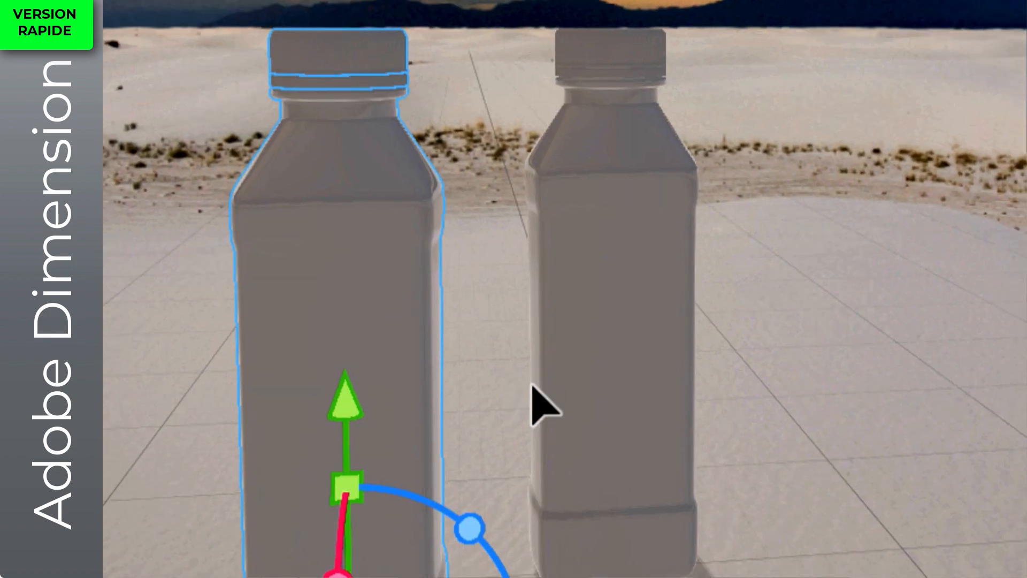
pyautogui.doubleClick(394, 334)
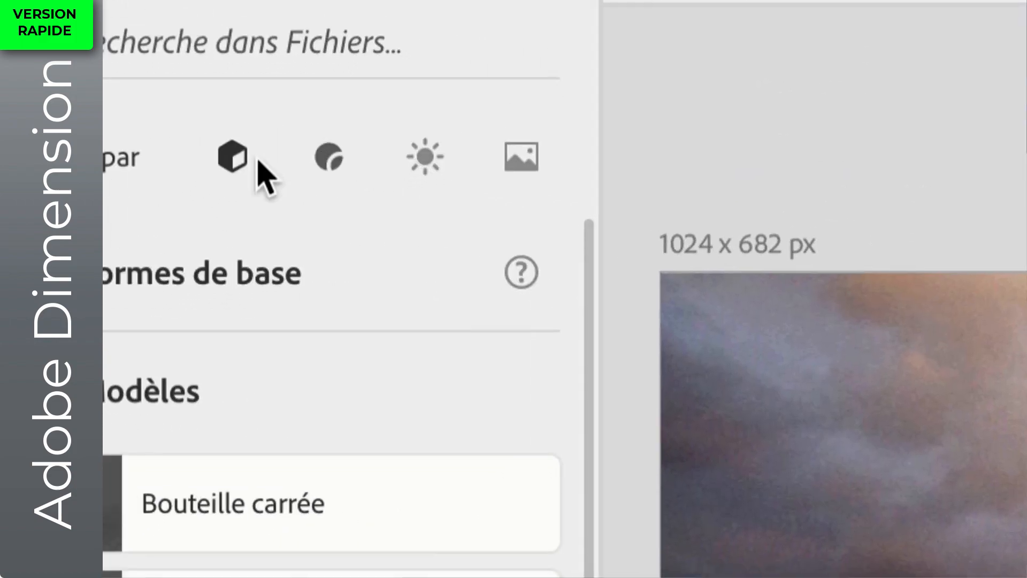
pyautogui.click(330, 160)
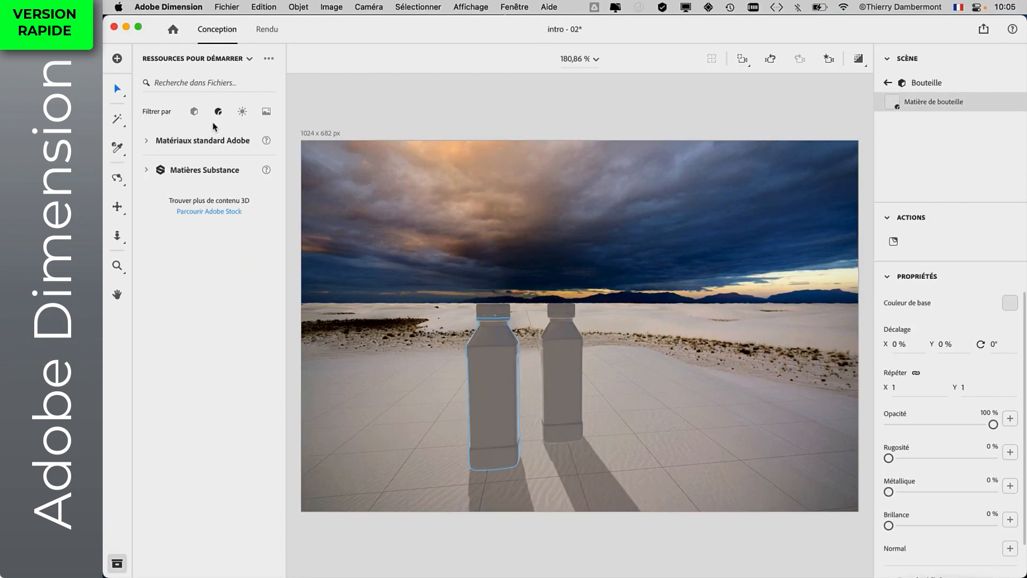
# - Apply the Adobe standard material Verre to the front bottle's body
pyautogui.click(146, 142)
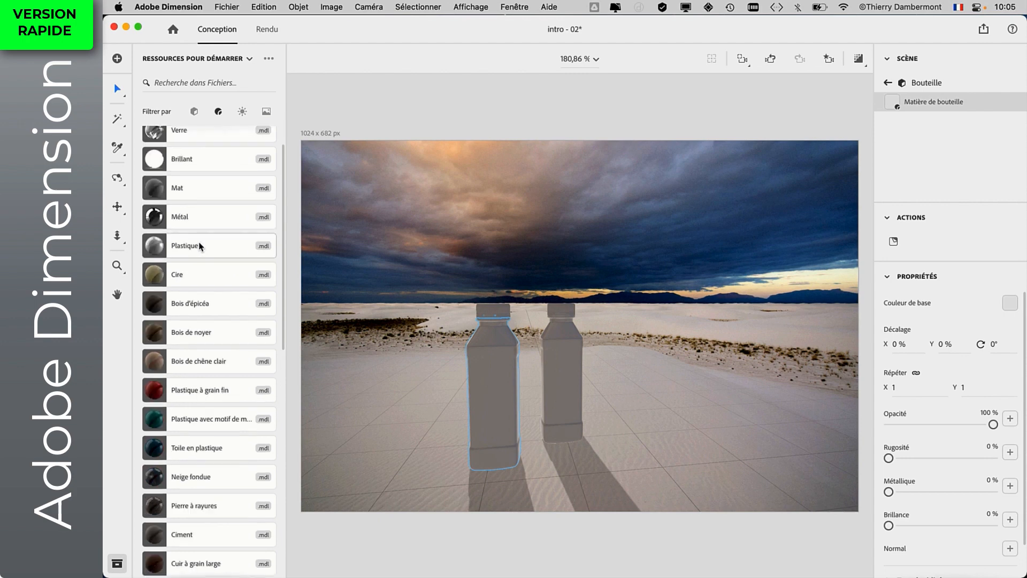
pyautogui.click(154, 177)
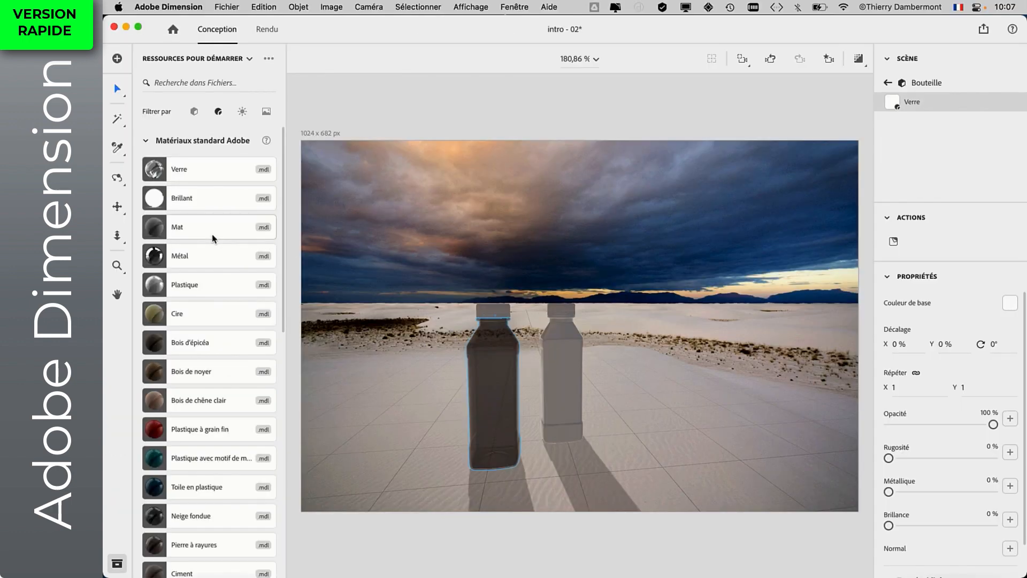
# - Move the camera closer and shift it so that both bottles fill the frame in full height
pyautogui.click(117, 238)
pyautogui.moveTo(485, 428); pyautogui.dragTo(483, 356)
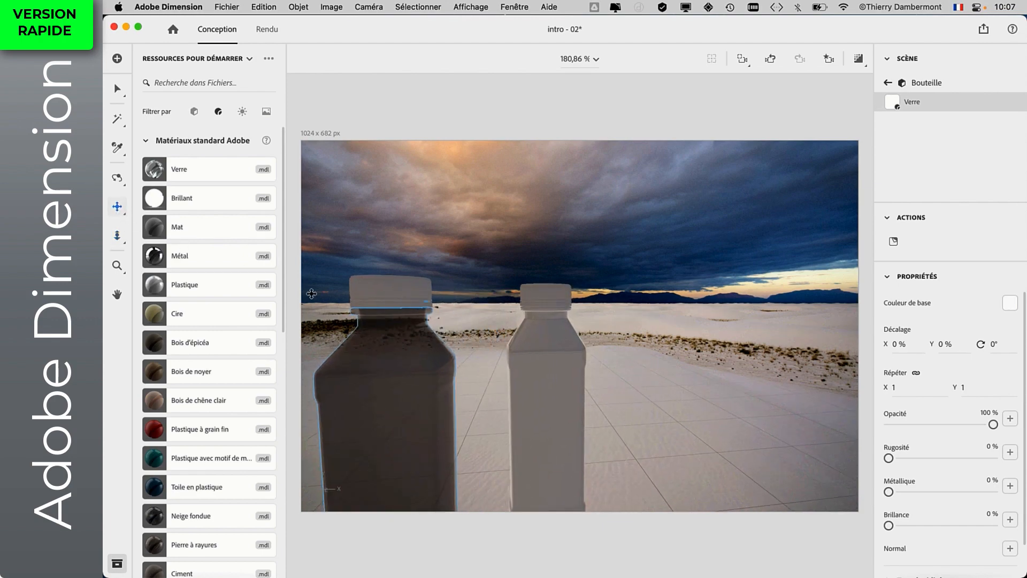
pyautogui.moveTo(311, 293); pyautogui.dragTo(593, 250)
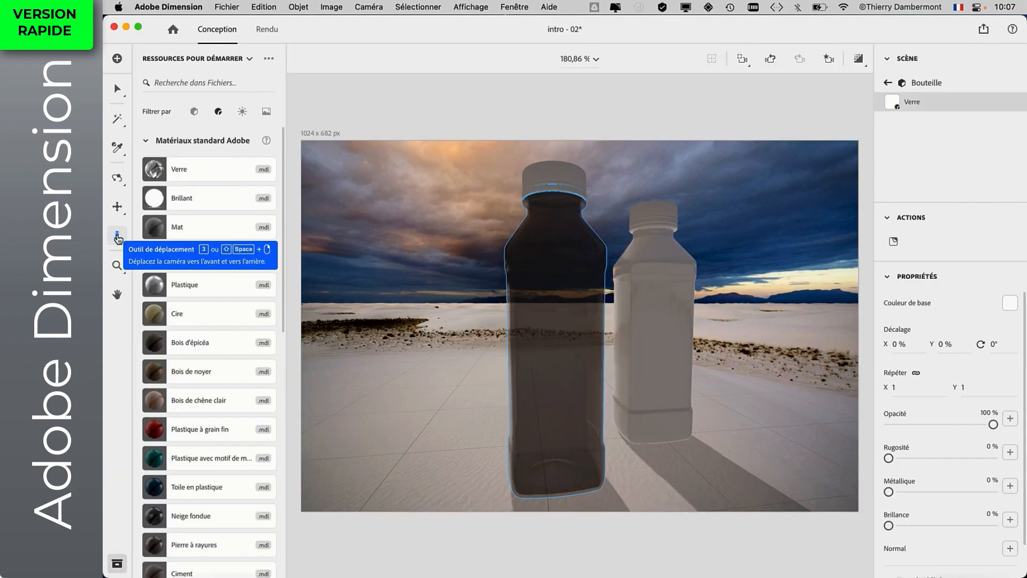
pyautogui.click(117, 237)
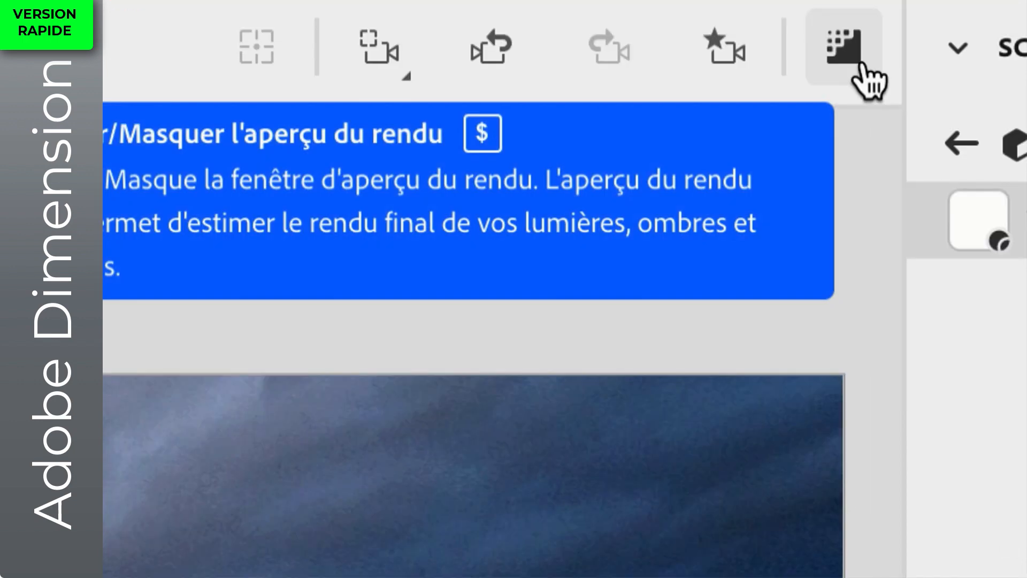
# - Turn on the render preview and examine its resolution options, keeping Maxi with preview noise reduction
pyautogui.click(863, 66)
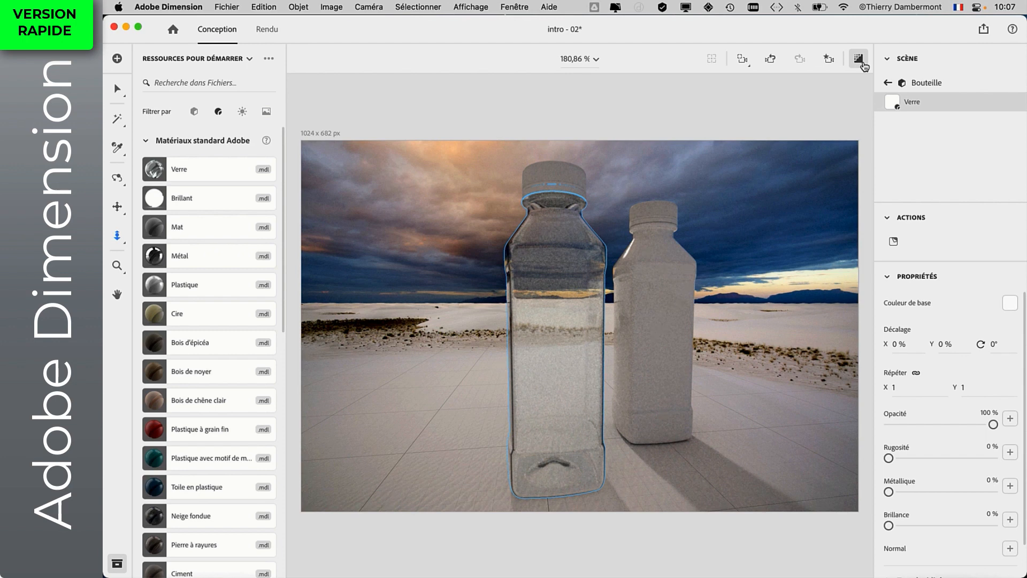
pyautogui.moveTo(863, 65)
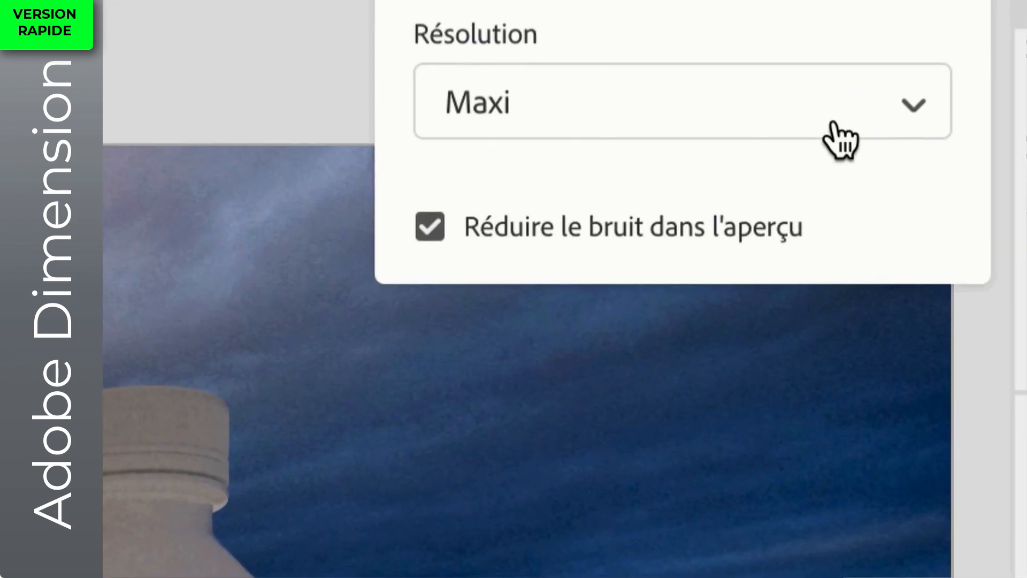
pyautogui.click(725, 349)
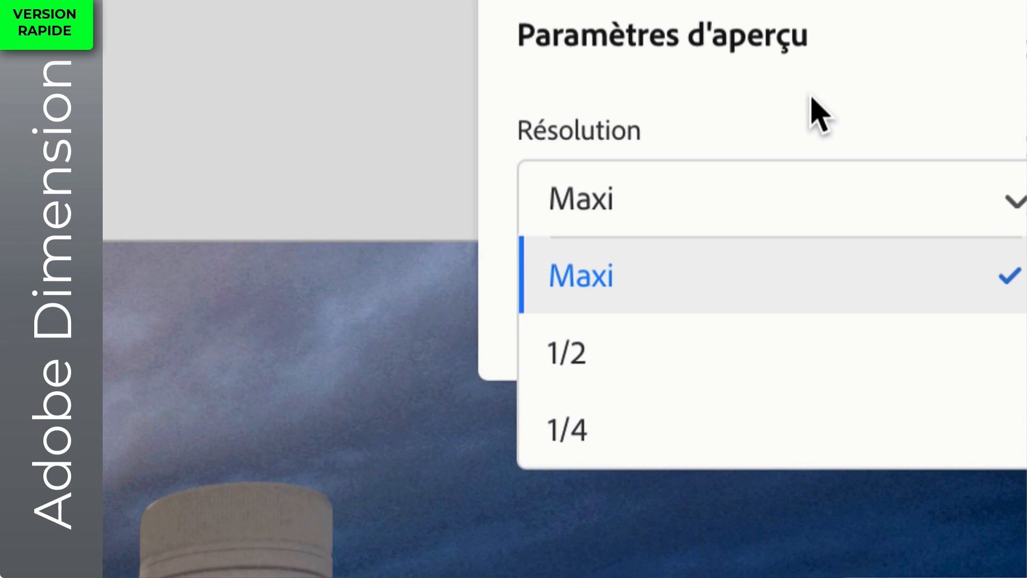
pyautogui.click(808, 91)
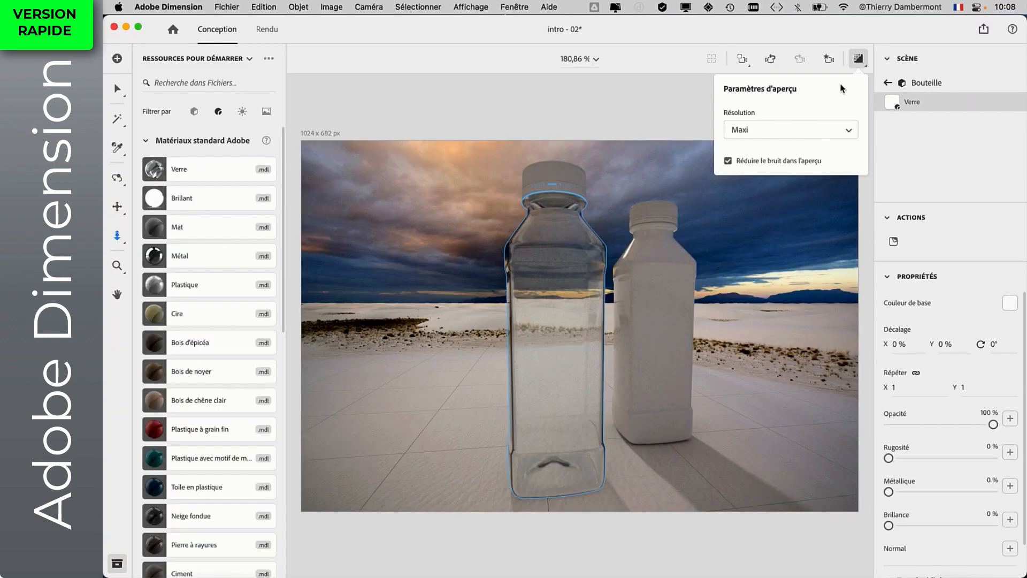
pyautogui.click(857, 55)
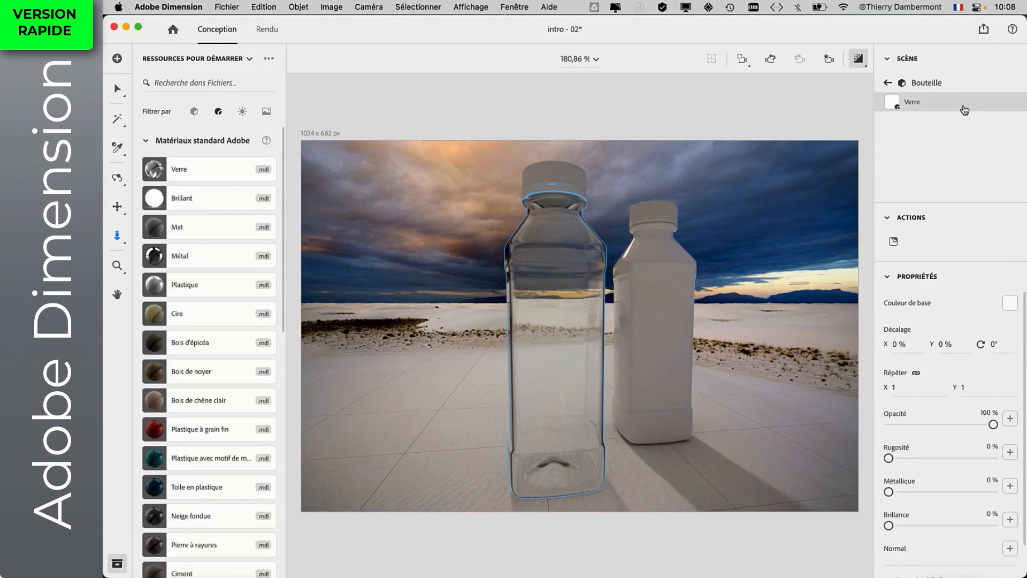
# - Try a rougher glass with 25 % translucency and refraction index 0,02 on the front bottle, and replace it with a fresh Verre
pyautogui.scroll(-2, 955, 407)
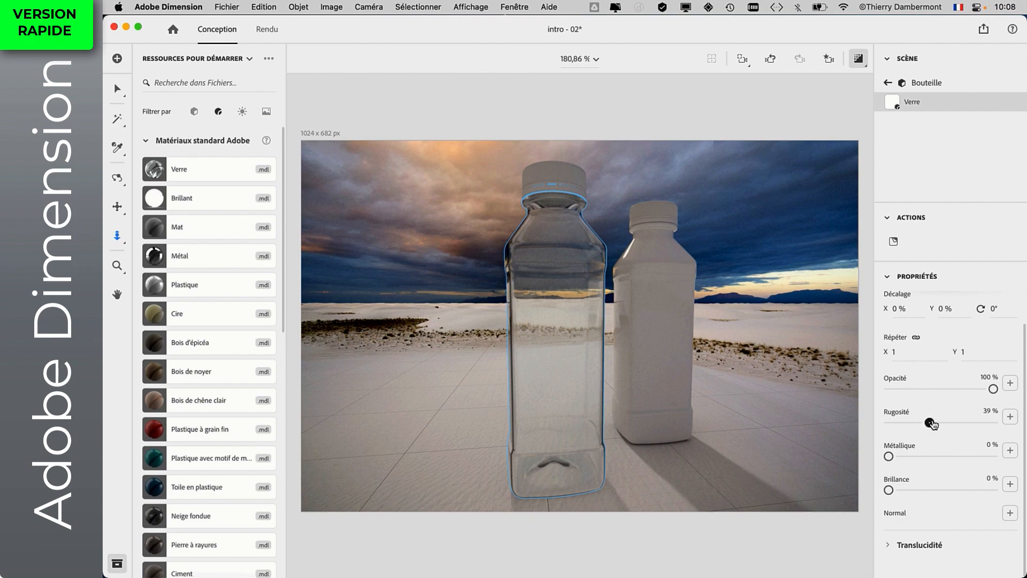
pyautogui.moveTo(931, 424); pyautogui.dragTo(941, 430)
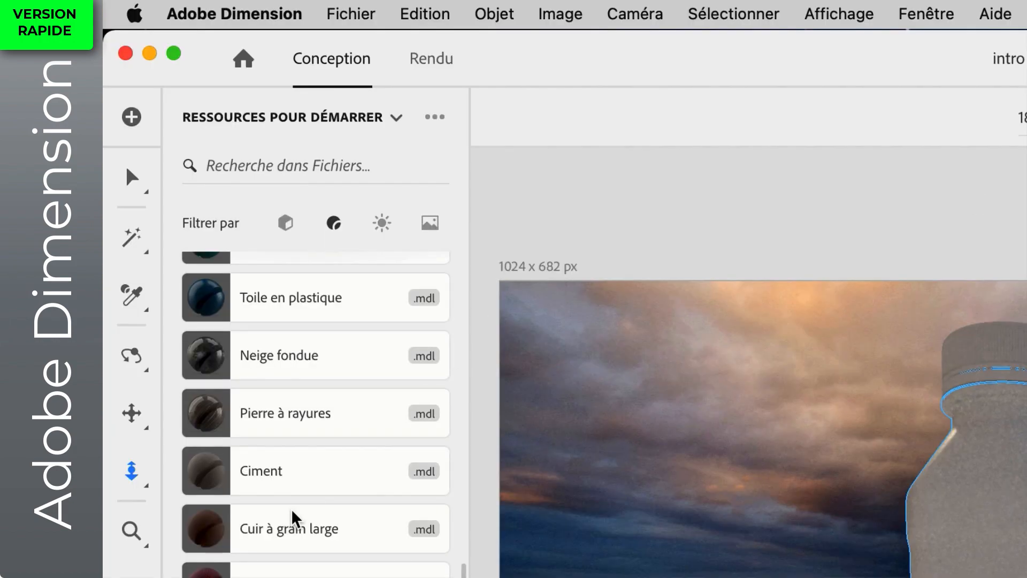
pyautogui.scroll(-5, 294, 516)
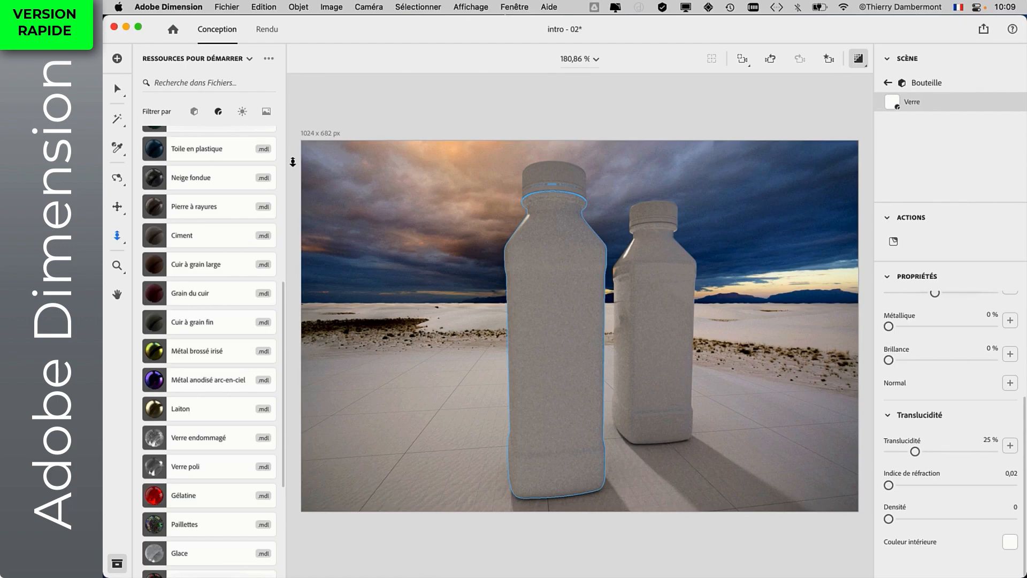
pyautogui.scroll(6, 282, 513)
pyautogui.click(190, 169)
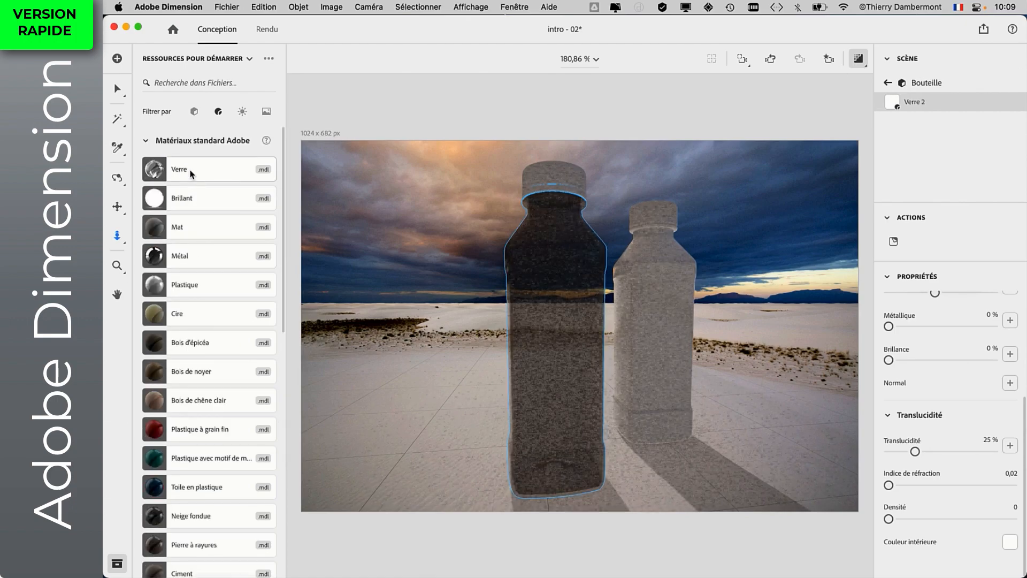
# - Set the front bottle's glass base colour to light green, RGB 223, 255, 207, and turn on the render preview
pyautogui.scroll(5, 942, 335)
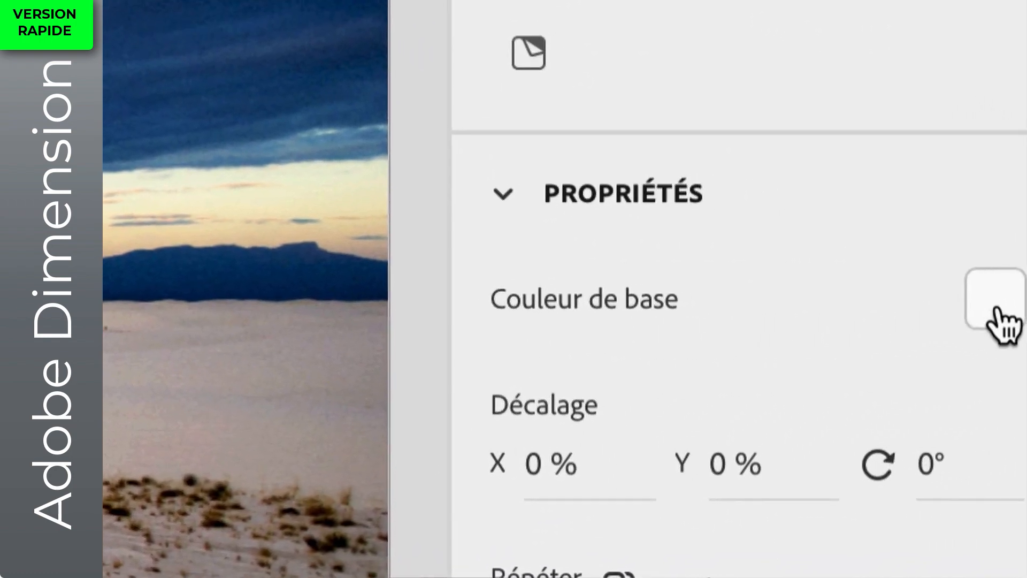
pyautogui.click(996, 307)
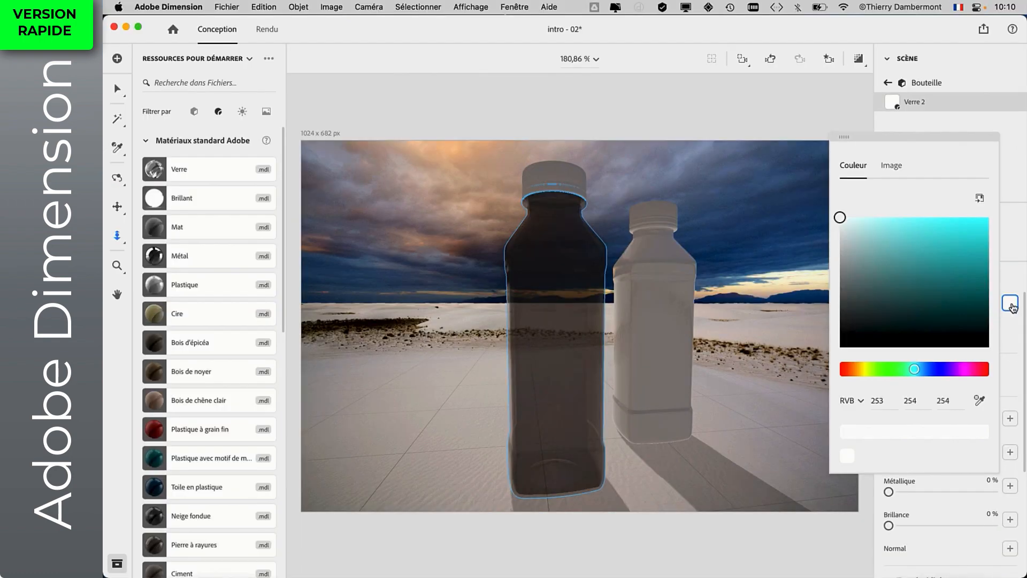
pyautogui.click(920, 270)
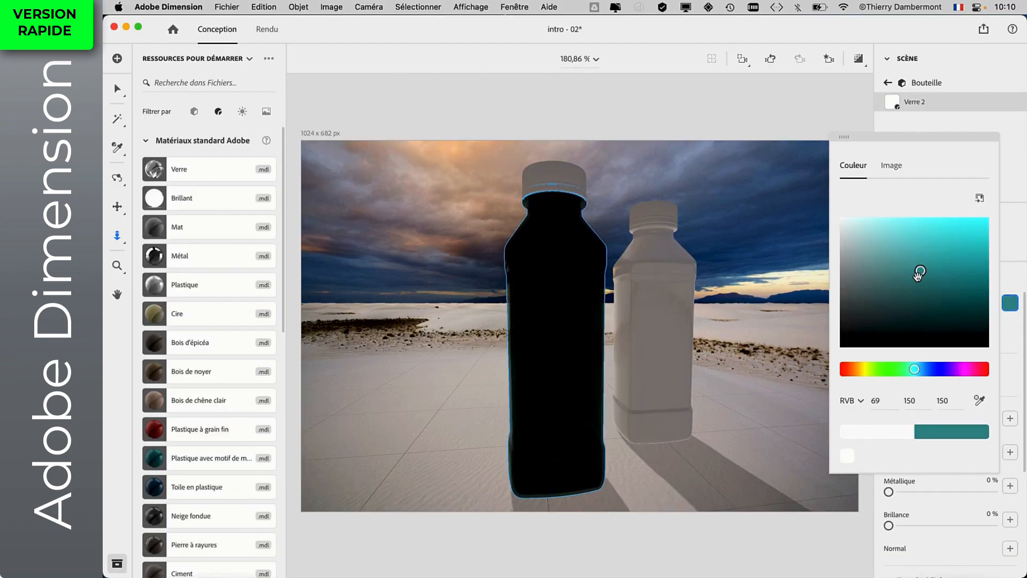
pyautogui.moveTo(943, 283); pyautogui.dragTo(954, 224)
pyautogui.click(984, 220)
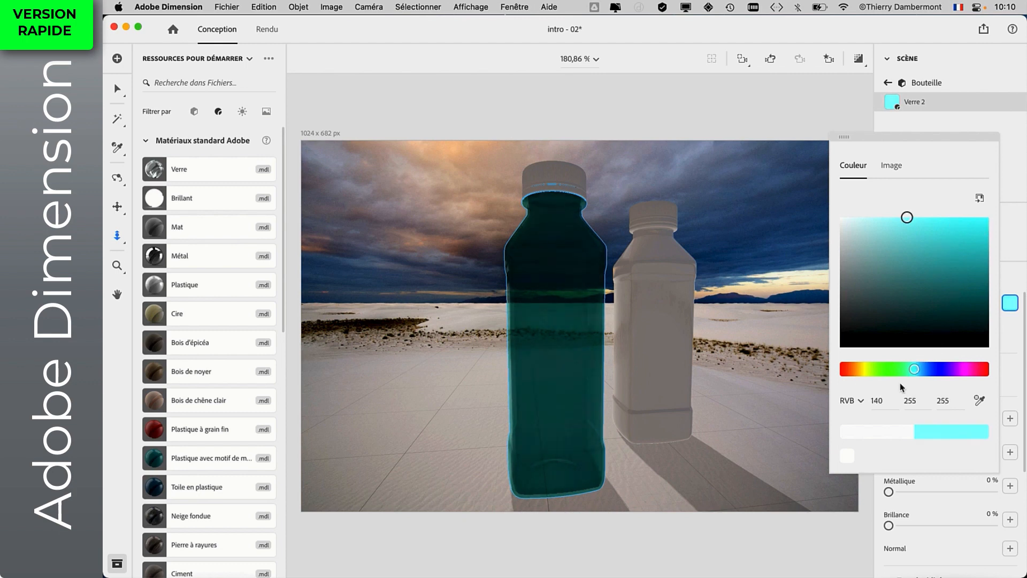
pyautogui.click(881, 369)
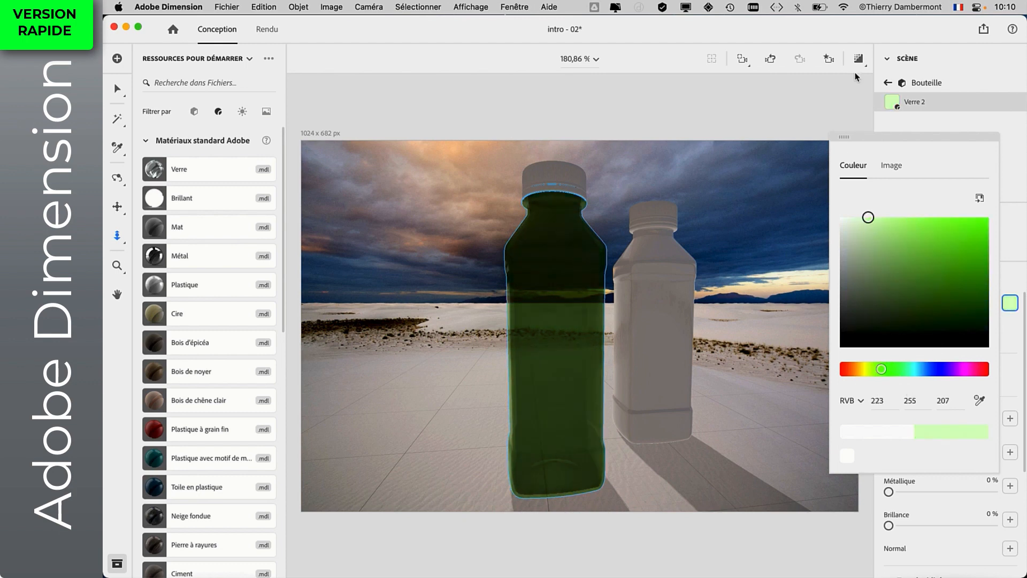
pyautogui.click(858, 60)
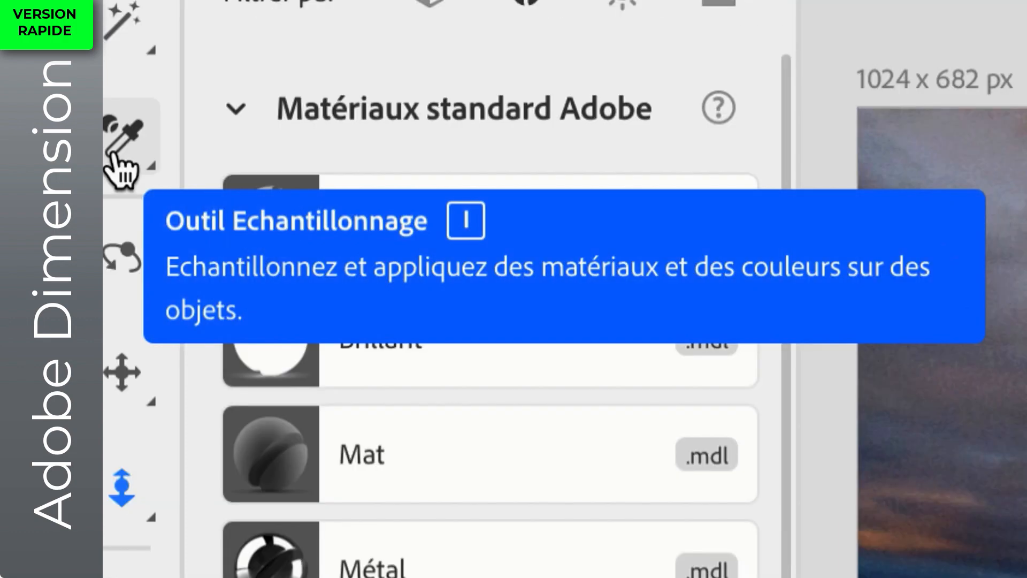
# - Sample the front bottle's green glass and apply it to the rear bottle's body
pyautogui.click(115, 154)
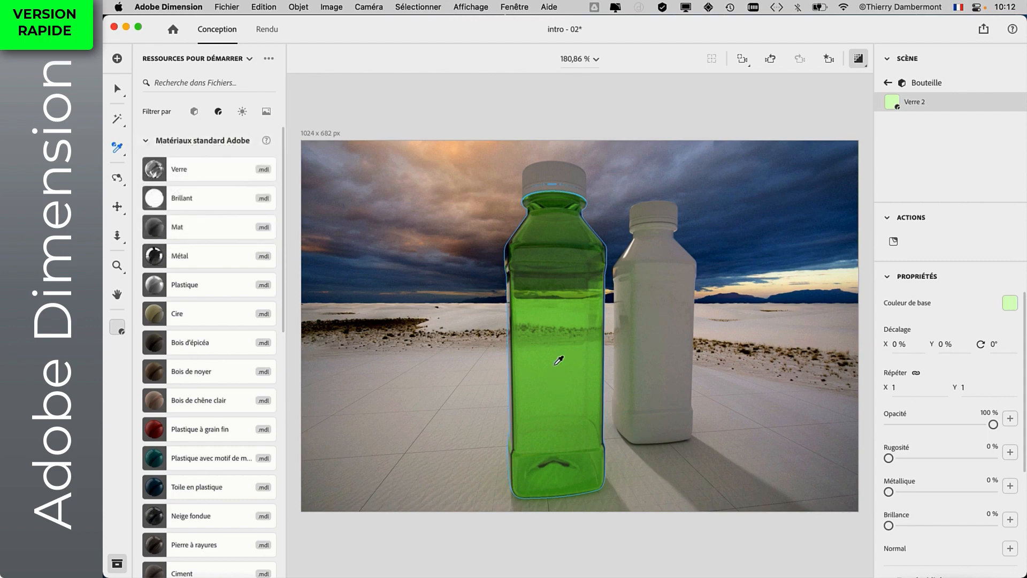
pyautogui.click(558, 361)
pyautogui.click(656, 311)
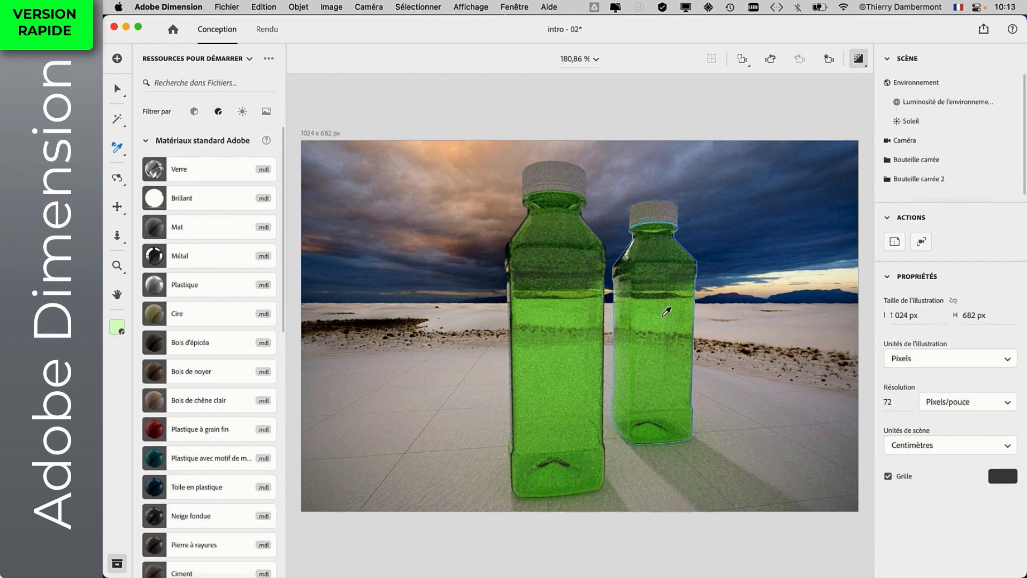
# - Open the front bottle's shared glass material, change its base colour to pink, RGB 254, 209, 255, and deselect everything
pyautogui.click(117, 89)
pyautogui.click(566, 364)
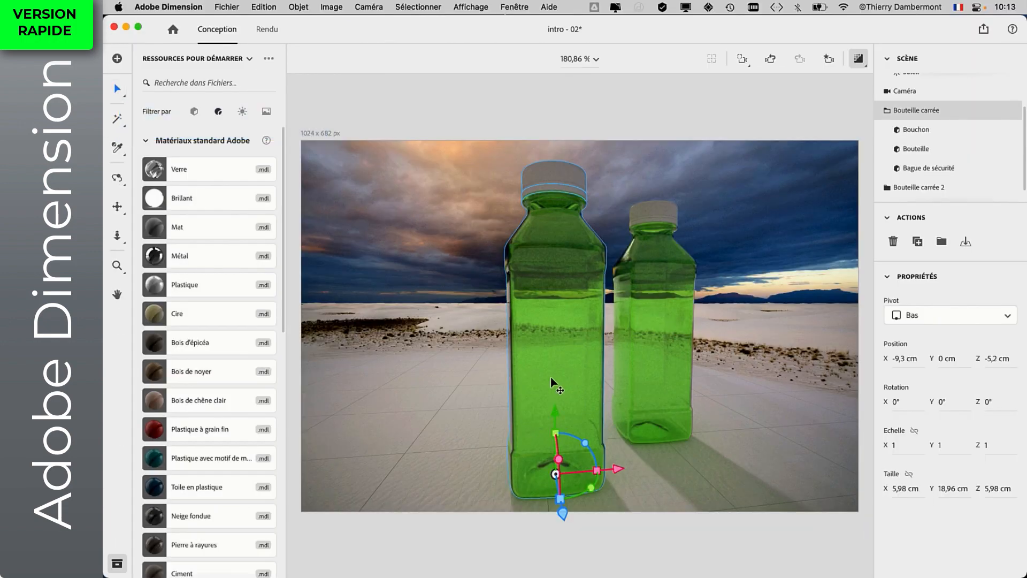
pyautogui.click(549, 377)
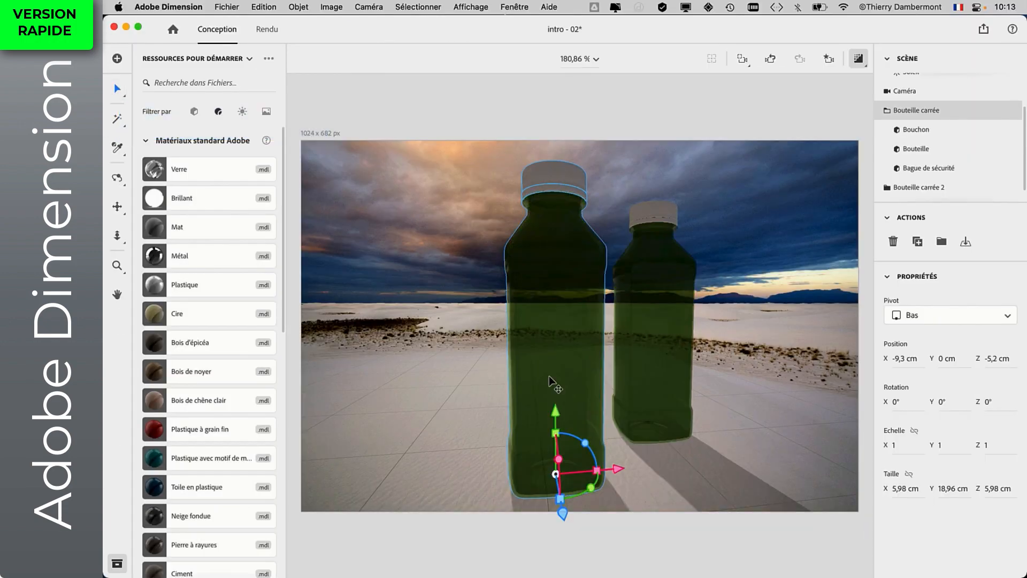
pyautogui.click(549, 375)
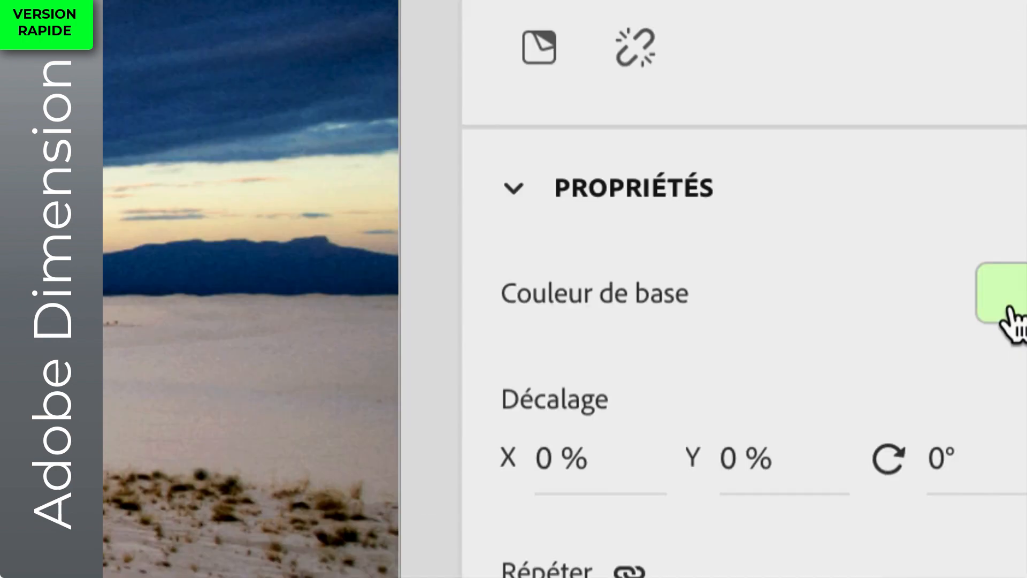
pyautogui.click(1011, 320)
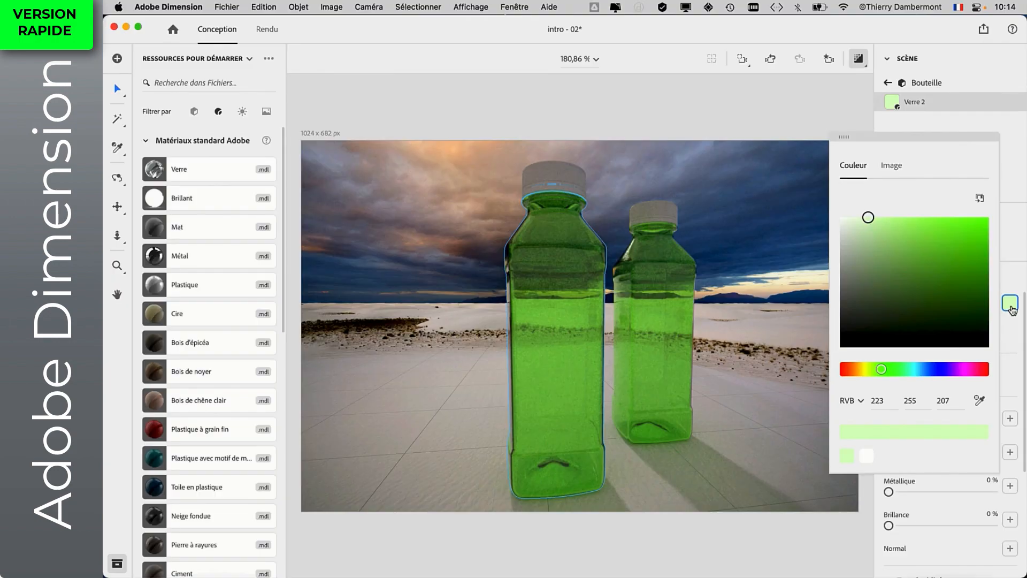
pyautogui.click(963, 369)
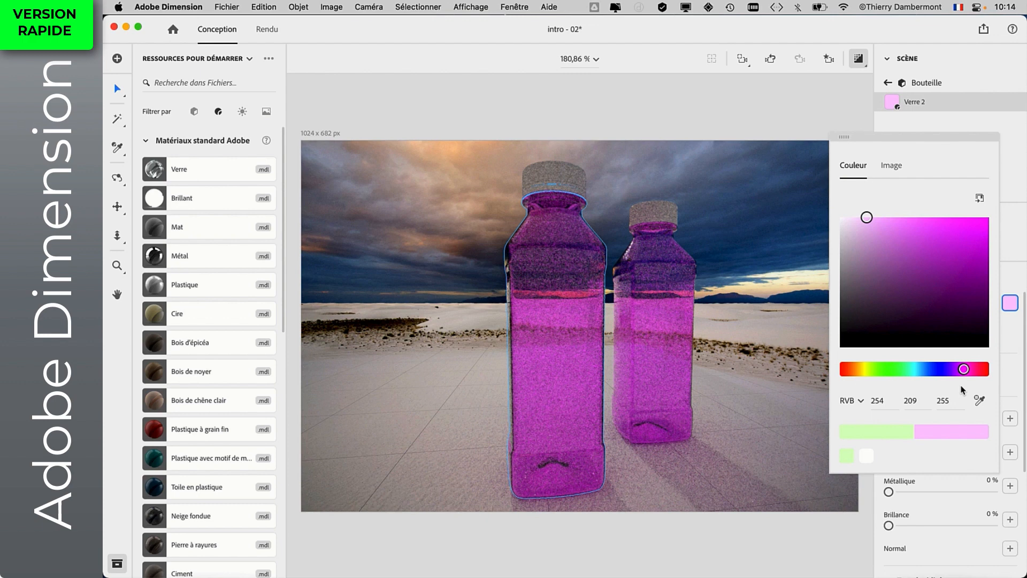
pyautogui.click(510, 113)
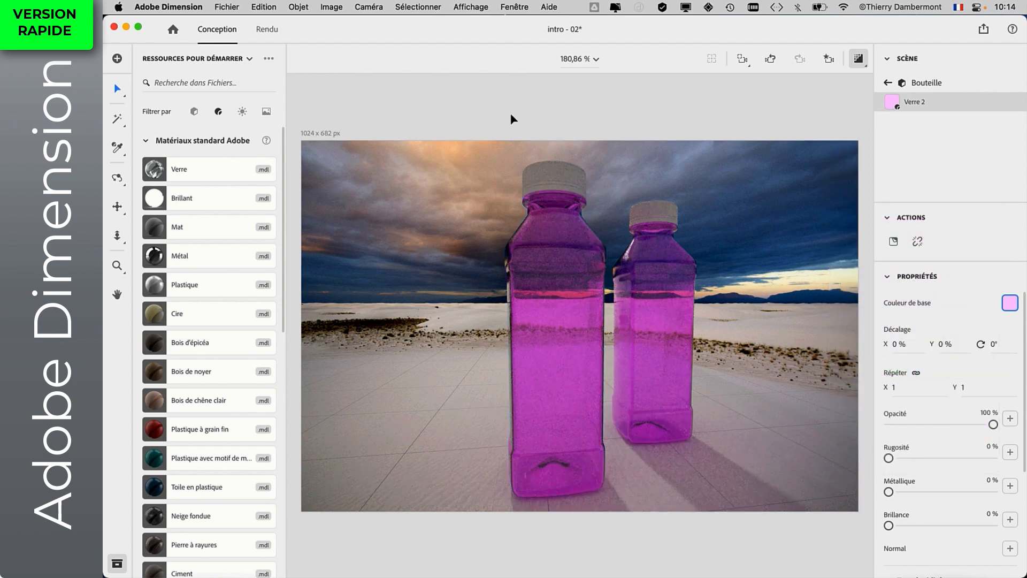
pyautogui.click(511, 113)
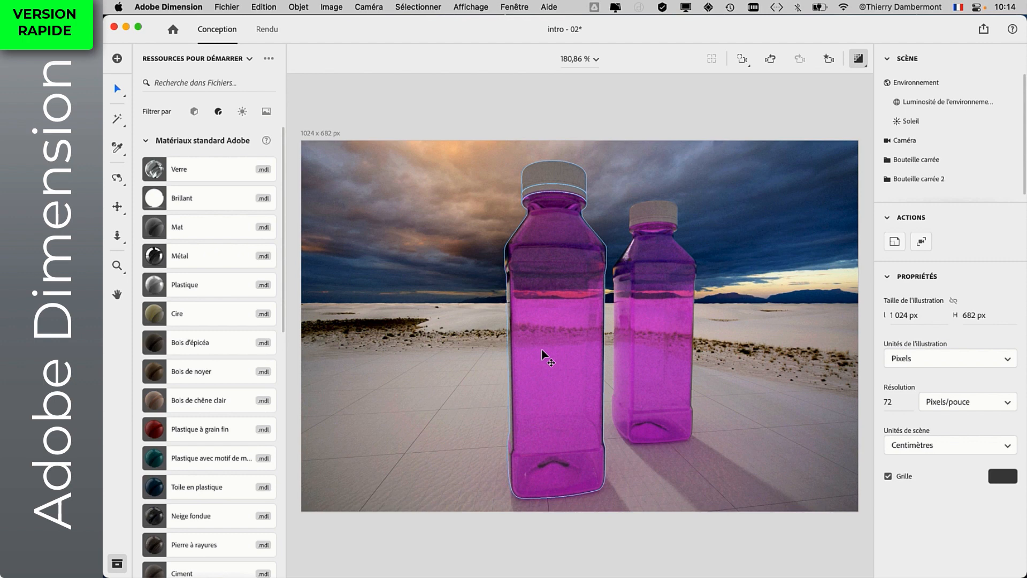
# - Reopen the front bottle's glass material and break its link with the rear bottle's material
pyautogui.doubleClick(580, 356)
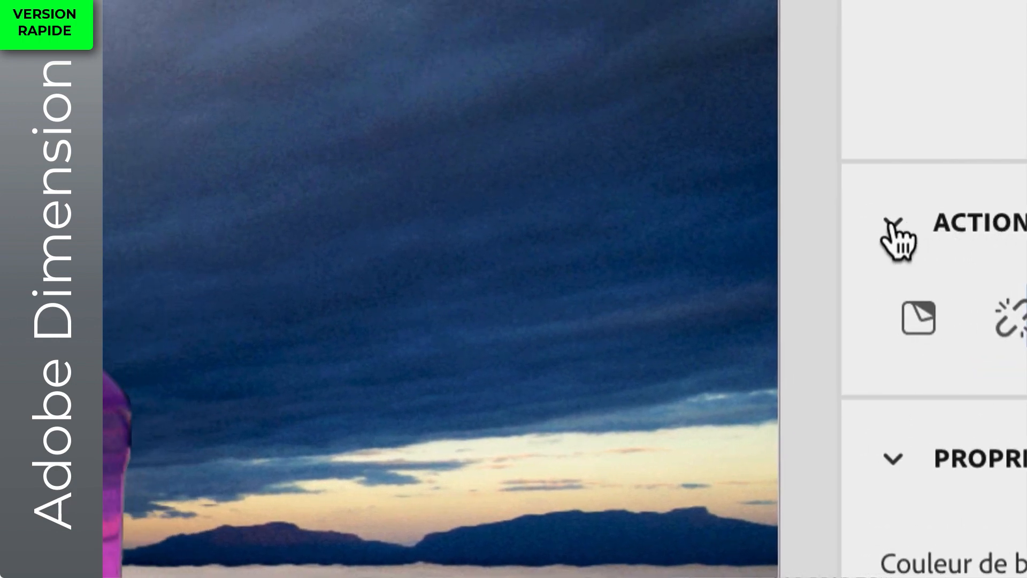
pyautogui.click(783, 134)
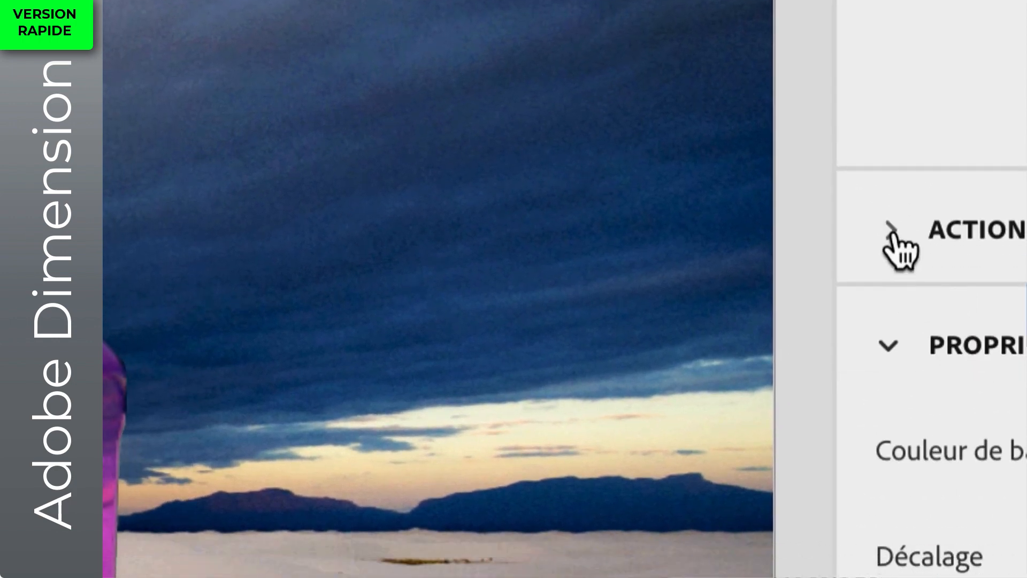
pyautogui.click(890, 264)
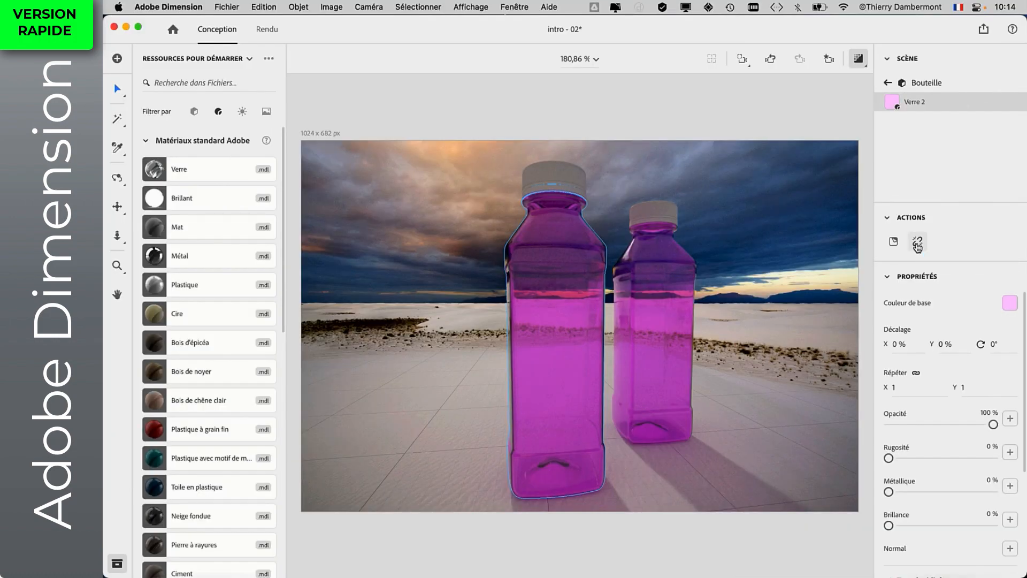
pyautogui.click(917, 245)
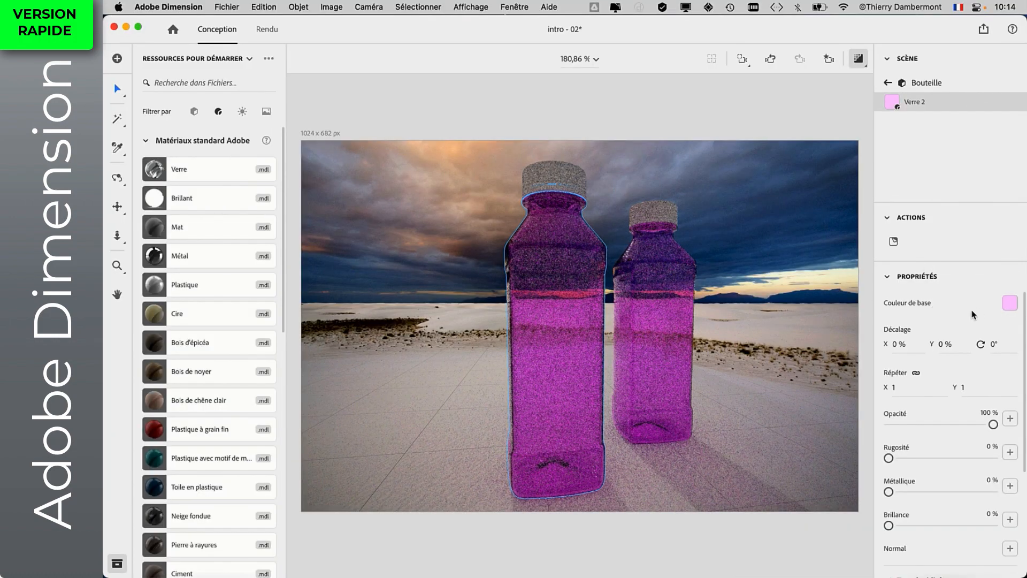
# - Set the front bottle's glass base colour to mint green, RGB 209, 255, 236, and turn off the render preview
pyautogui.click(1015, 305)
pyautogui.click(904, 369)
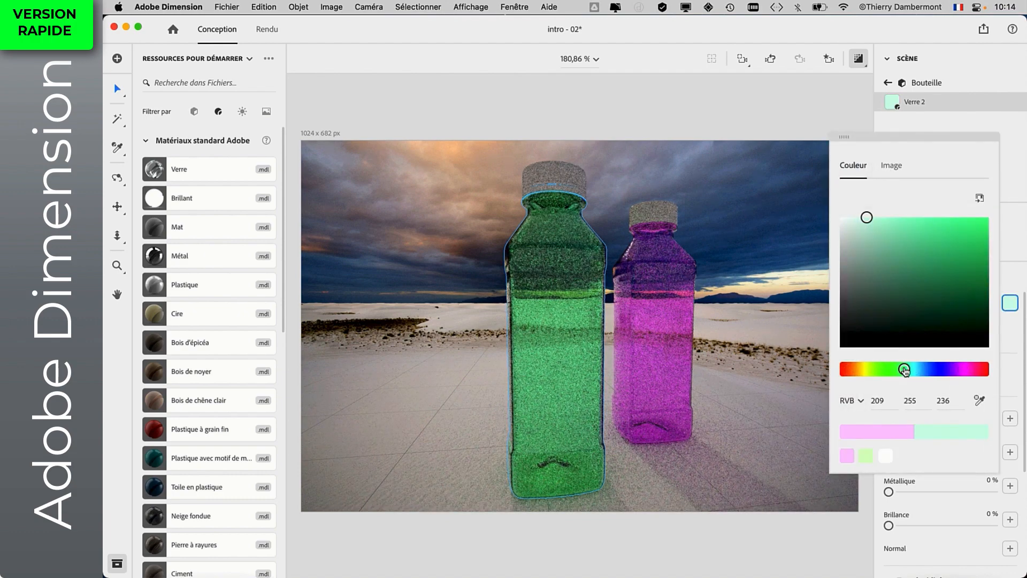
pyautogui.click(618, 93)
pyautogui.click(859, 59)
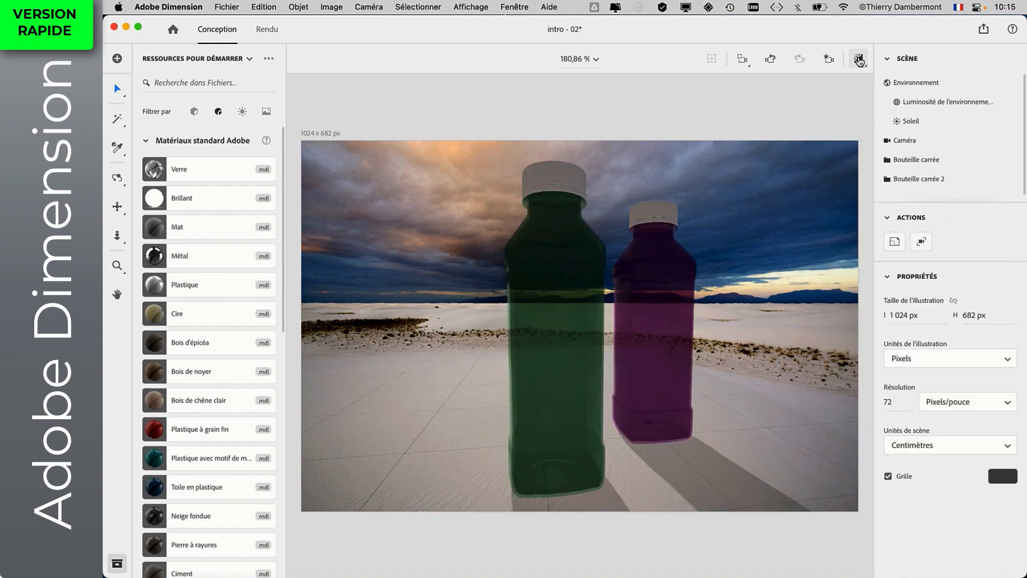
# - Preview the two glass bottles in the render preview, and switch the preview off again
pyautogui.click(859, 59)
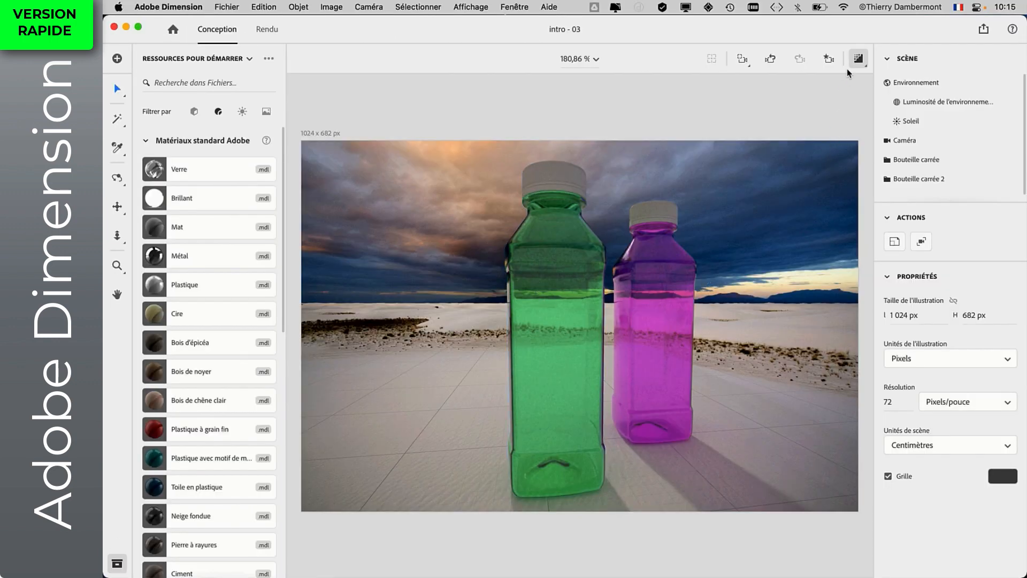
pyautogui.click(858, 59)
# - Move the green bottle to the scene's left edge and the purple bottle in beside it, at about X -20,4 cm, Z -8,7 cm
pyautogui.click(555, 344)
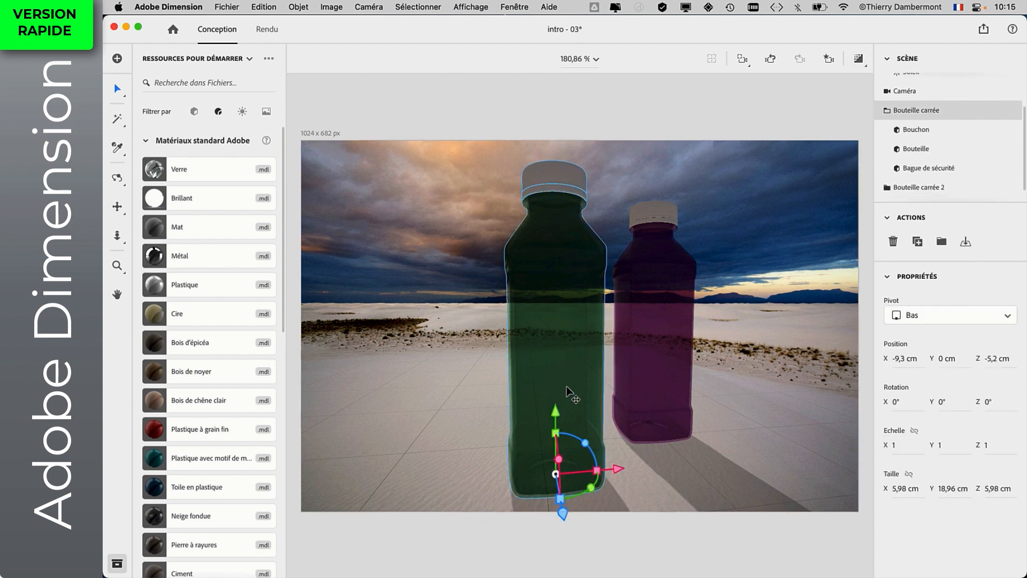
pyautogui.moveTo(559, 498); pyautogui.dragTo(313, 457)
pyautogui.click(648, 430)
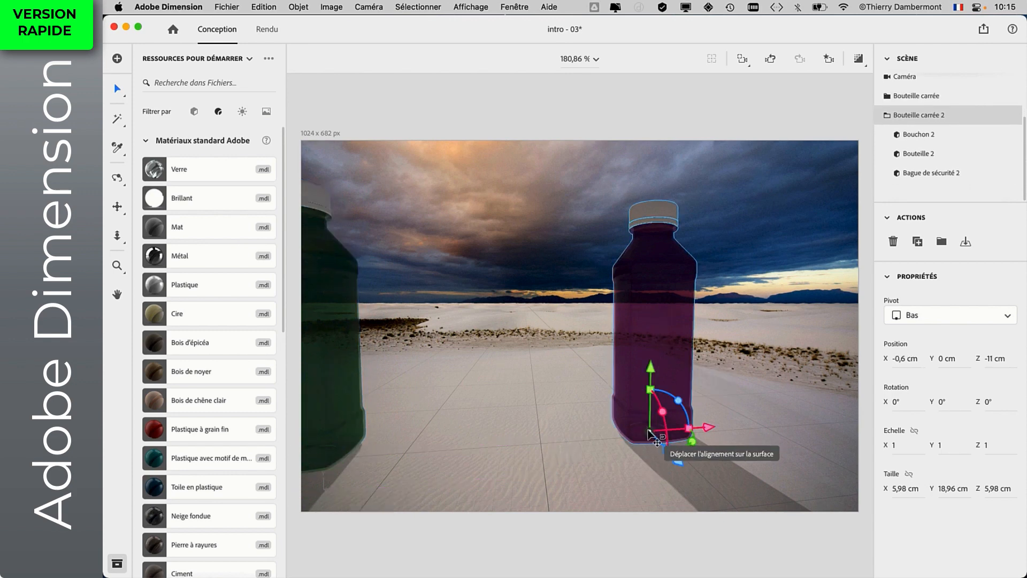
pyautogui.moveTo(649, 430); pyautogui.dragTo(392, 466)
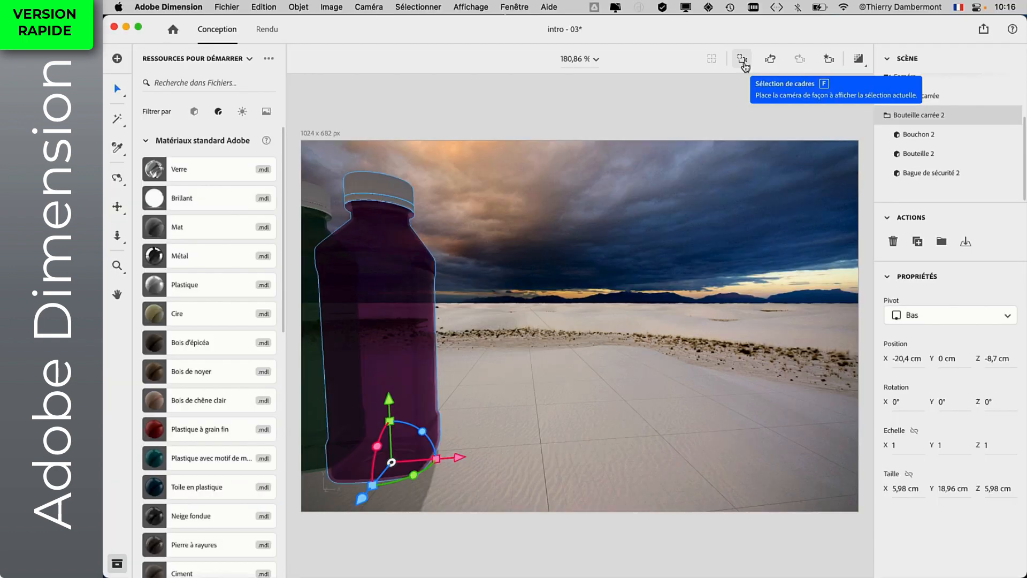
# - Frame the camera on the purple bottle and move that bottle across the ground to the right edge of the scene
pyautogui.click(744, 65)
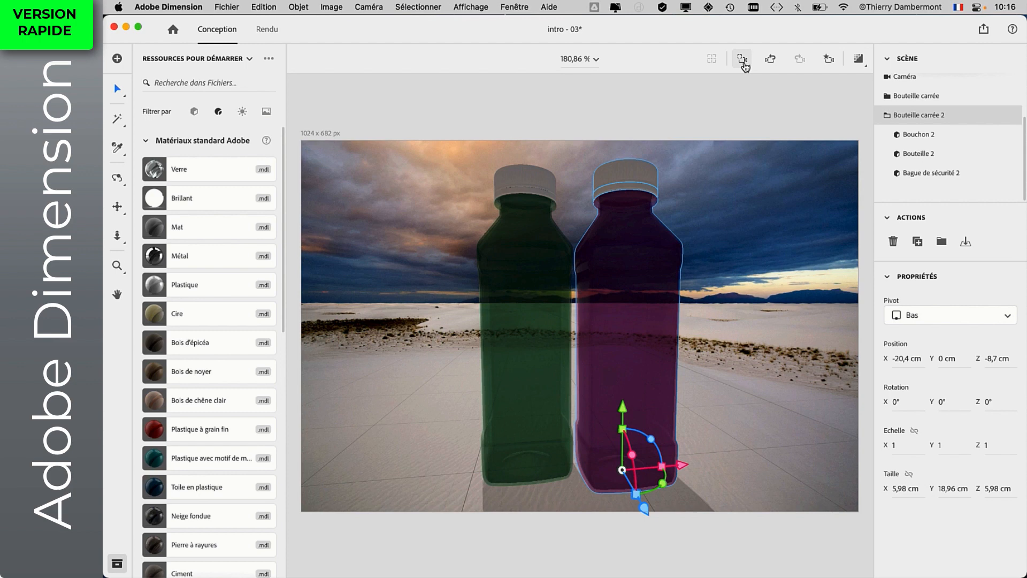
pyautogui.moveTo(622, 470); pyautogui.dragTo(839, 465)
# - Try moving the green bottle toward the purple one twice, undoing each attempt
pyautogui.click(534, 434)
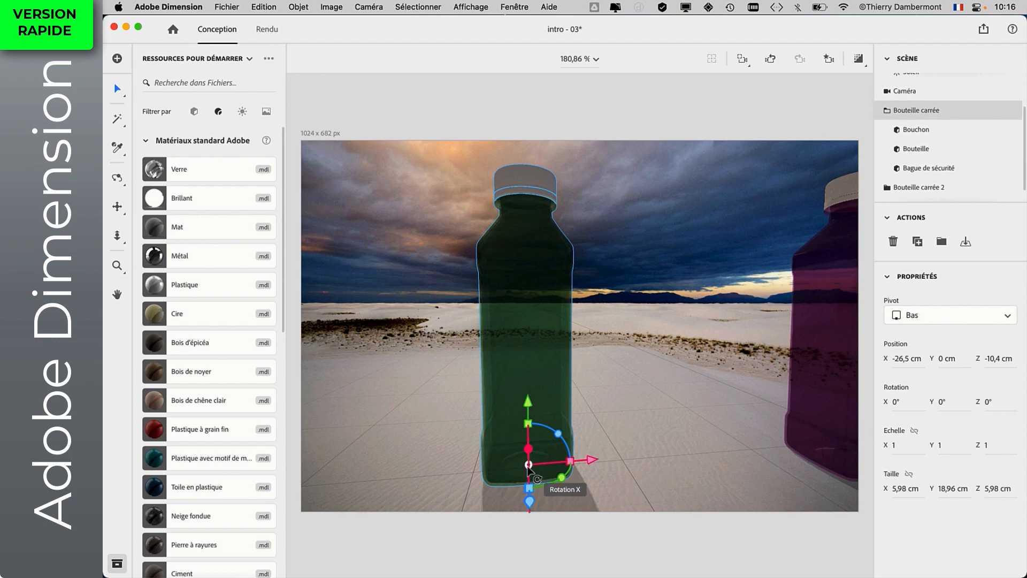
pyautogui.moveTo(527, 466); pyautogui.dragTo(734, 467)
pyautogui.press('super+z')
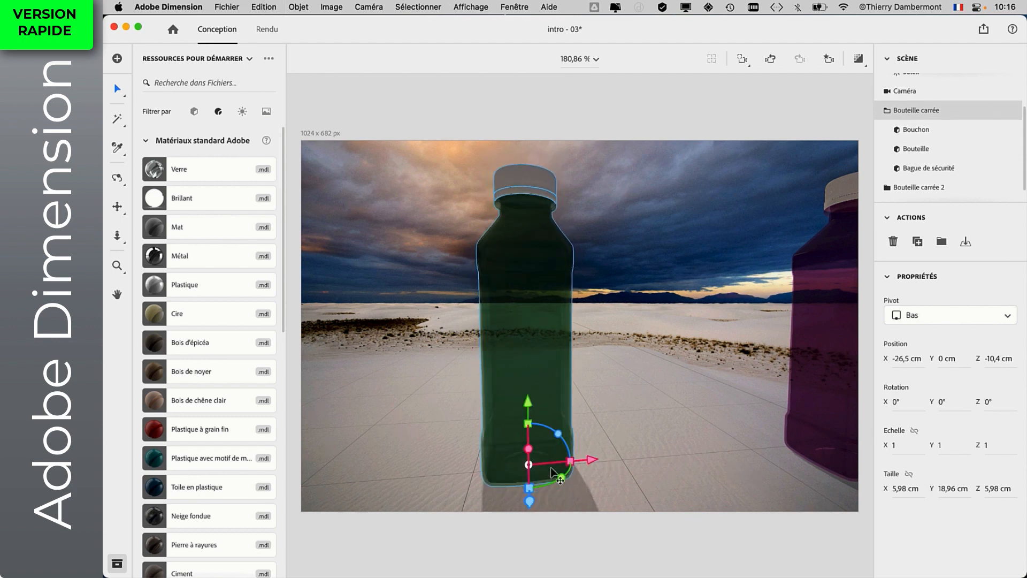
pyautogui.moveTo(559, 477); pyautogui.dragTo(725, 466)
pyautogui.press('super+z')
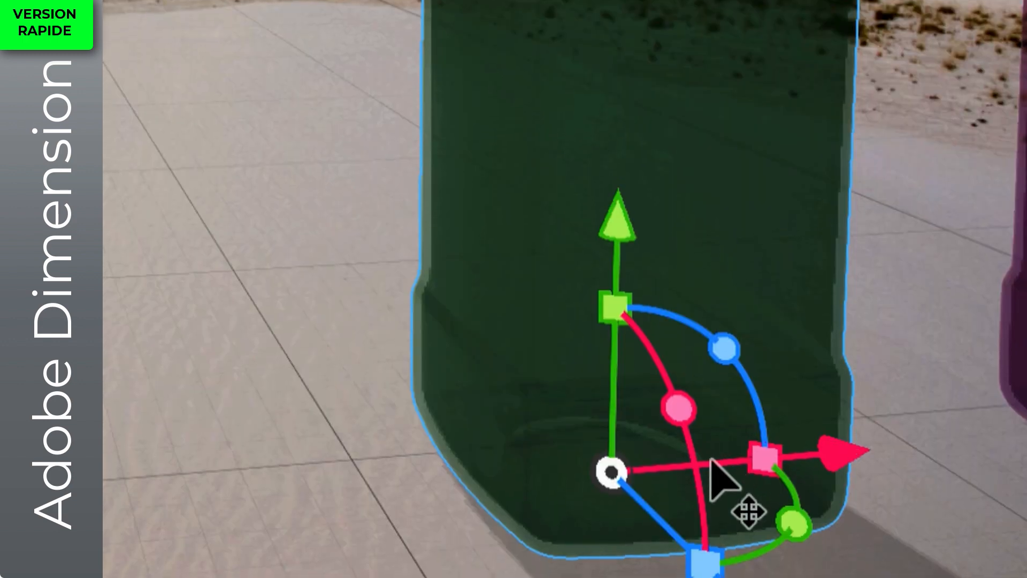
# - Slide the green bottle along its X axis and frame the camera on it
pyautogui.moveTo(712, 461); pyautogui.dragTo(735, 459)
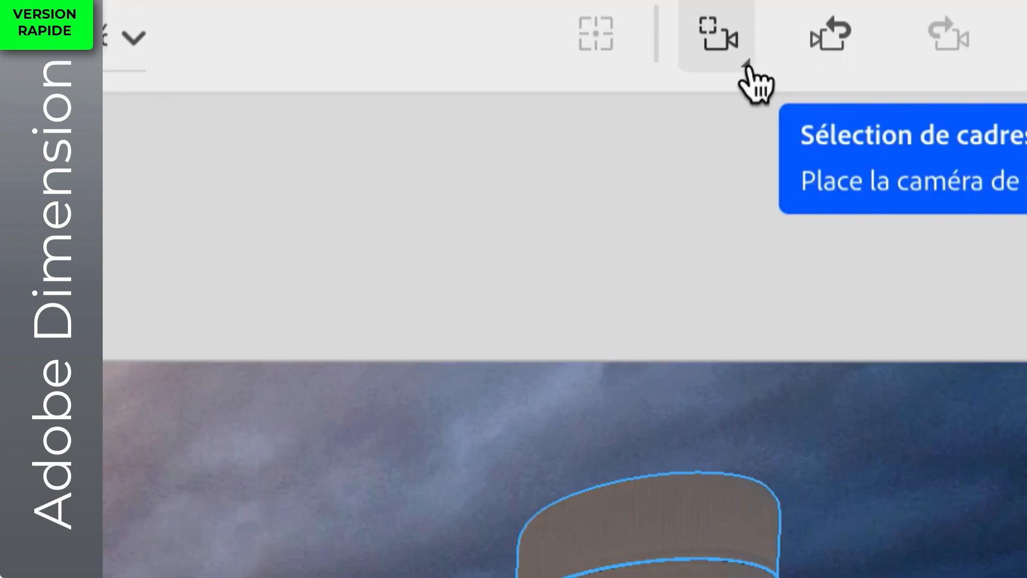
pyautogui.click(719, 53)
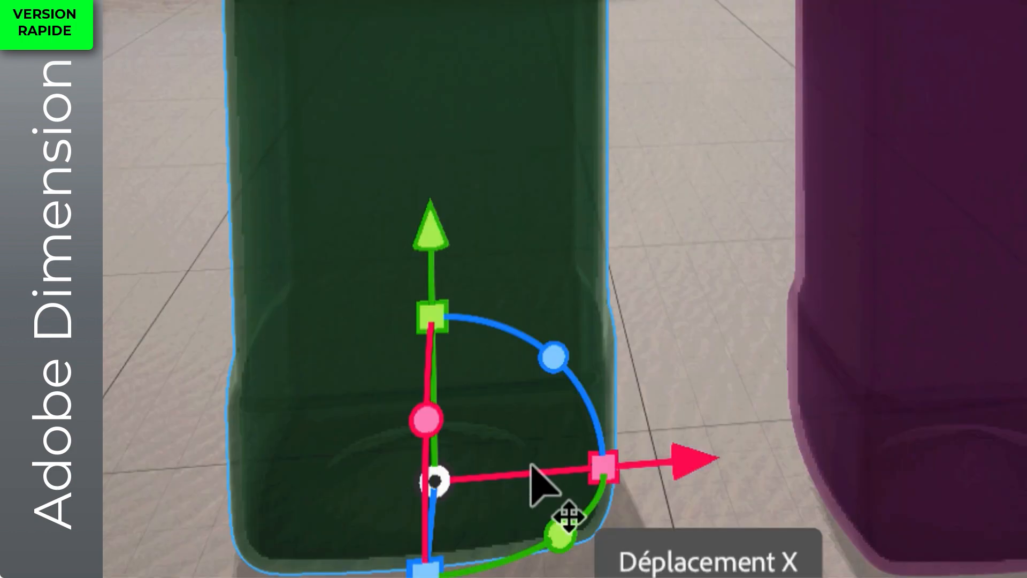
pyautogui.moveTo(534, 469); pyautogui.dragTo(480, 444)
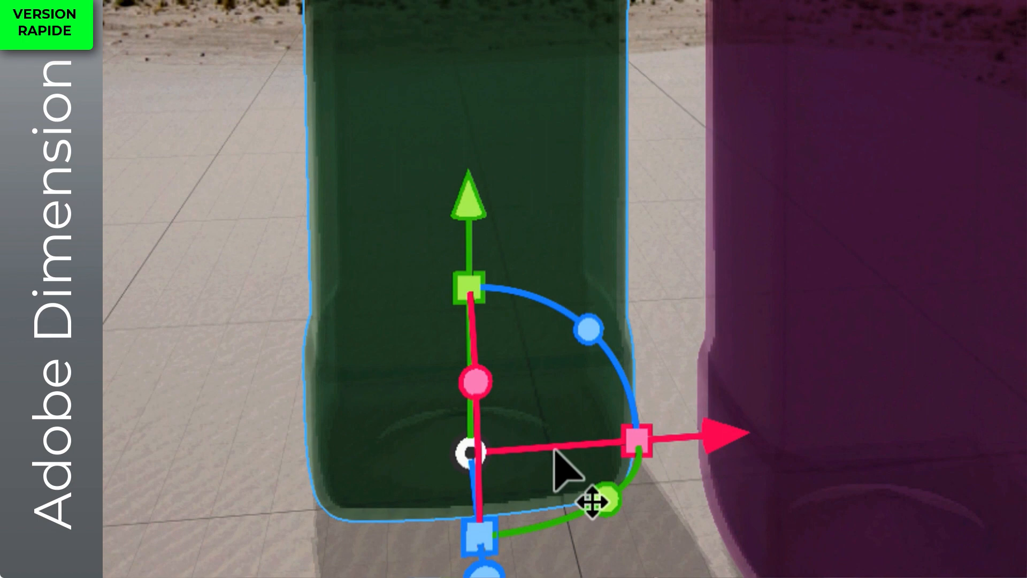
pyautogui.moveTo(554, 451); pyautogui.dragTo(464, 457)
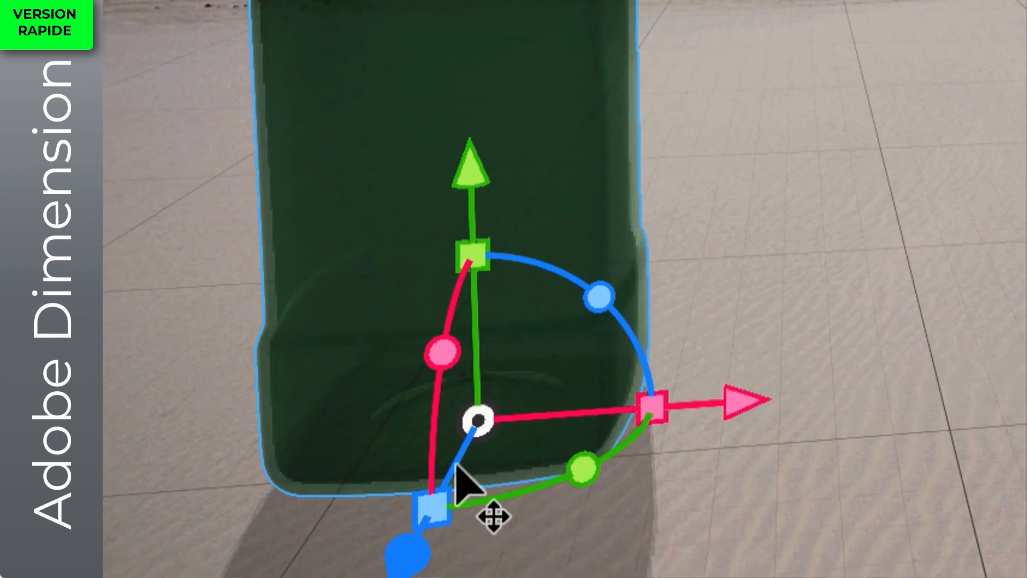
# - Shift the green bottle along its Z and Y axes, and set it on the ground in the distance at about X -33,7 cm, Z -36,8 cm
pyautogui.moveTo(455, 467); pyautogui.dragTo(466, 395)
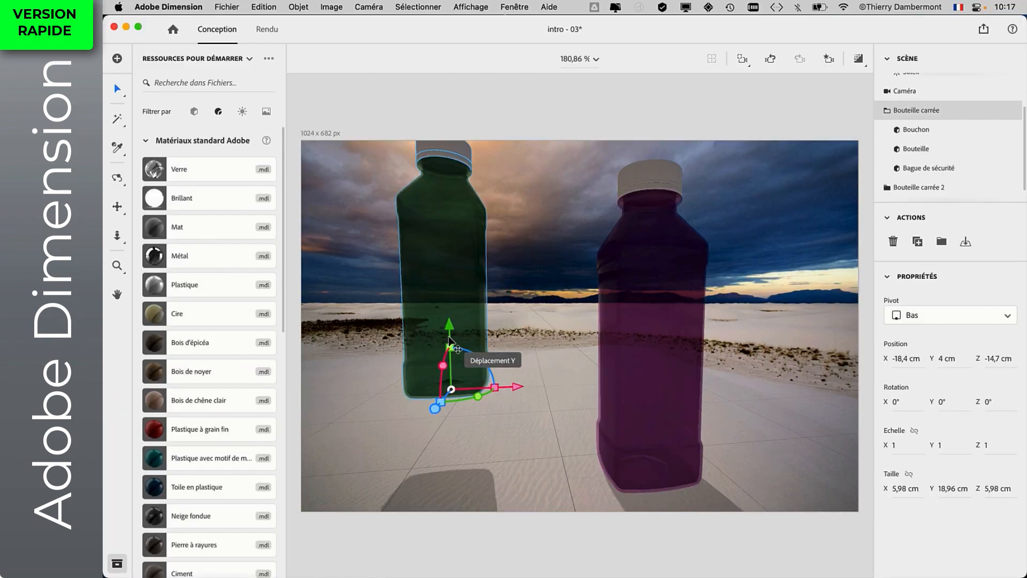
pyautogui.moveTo(461, 118); pyautogui.dragTo(461, 161)
pyautogui.moveTo(453, 354); pyautogui.dragTo(450, 353)
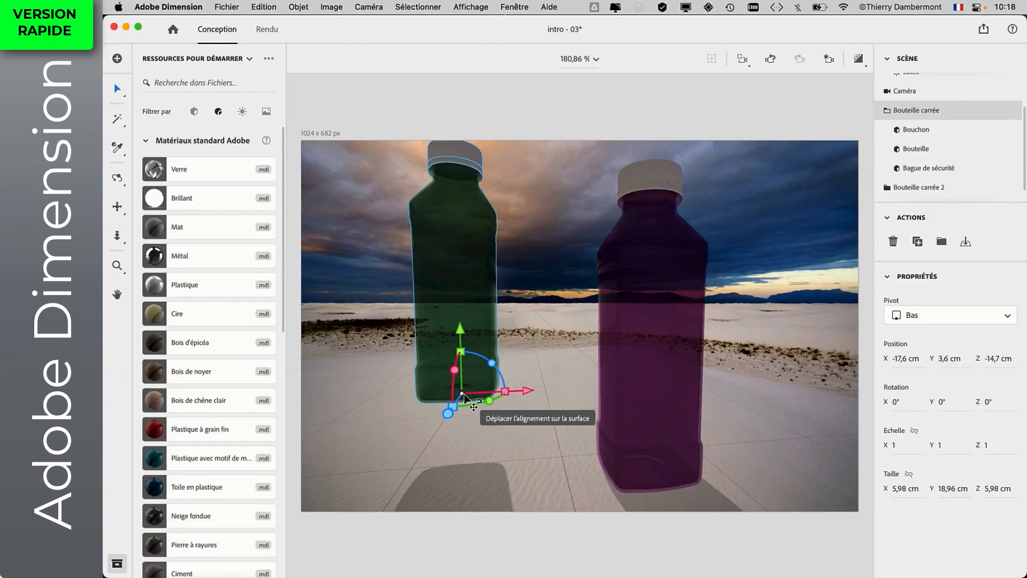
pyautogui.moveTo(461, 395); pyautogui.dragTo(370, 380)
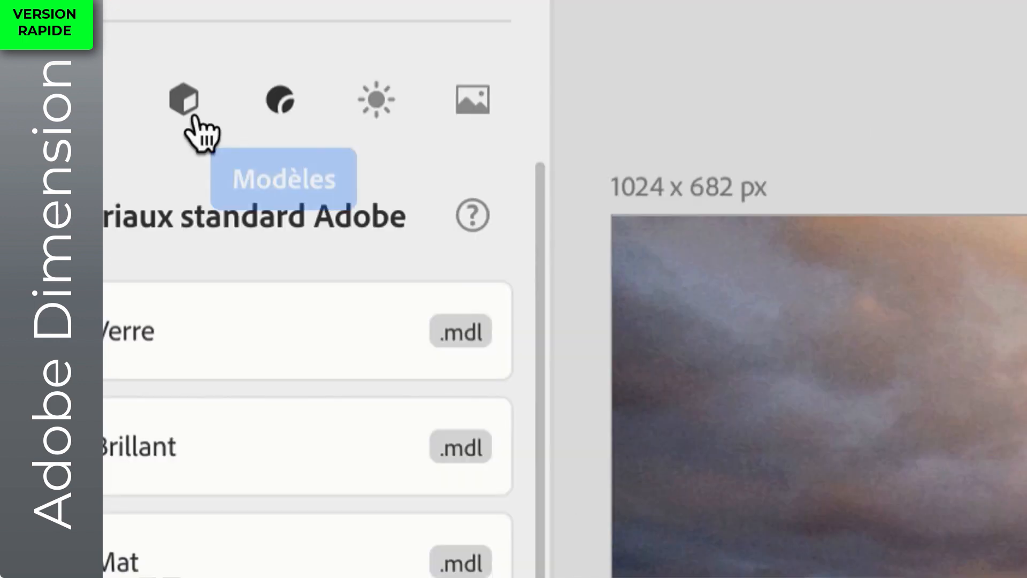
# - Add the Boîte cubique model and place it on the ground between the bottles at about X -14,6 cm, Z -18,8 cm
pyautogui.click(195, 113)
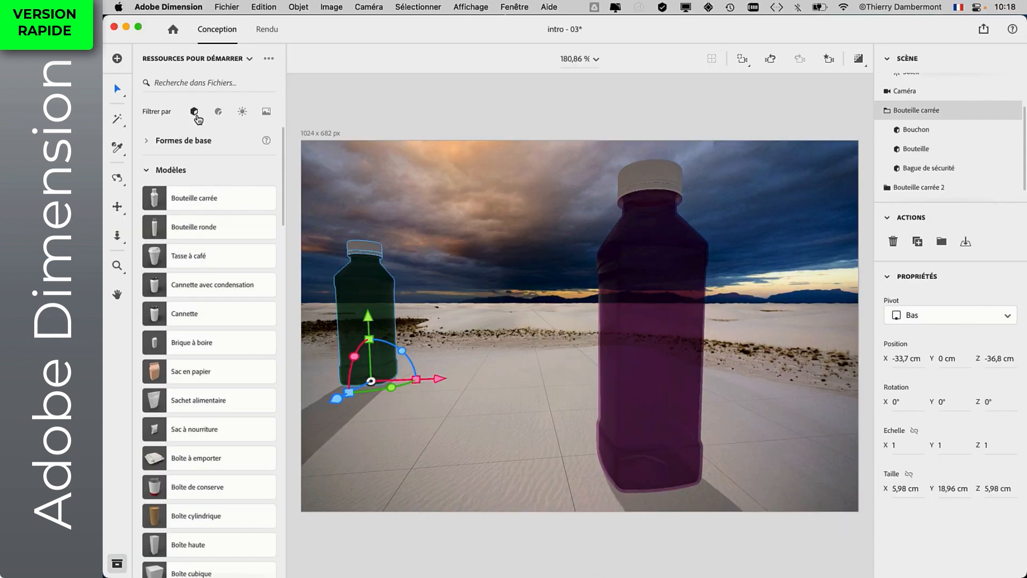
pyautogui.scroll(-6, 189, 275)
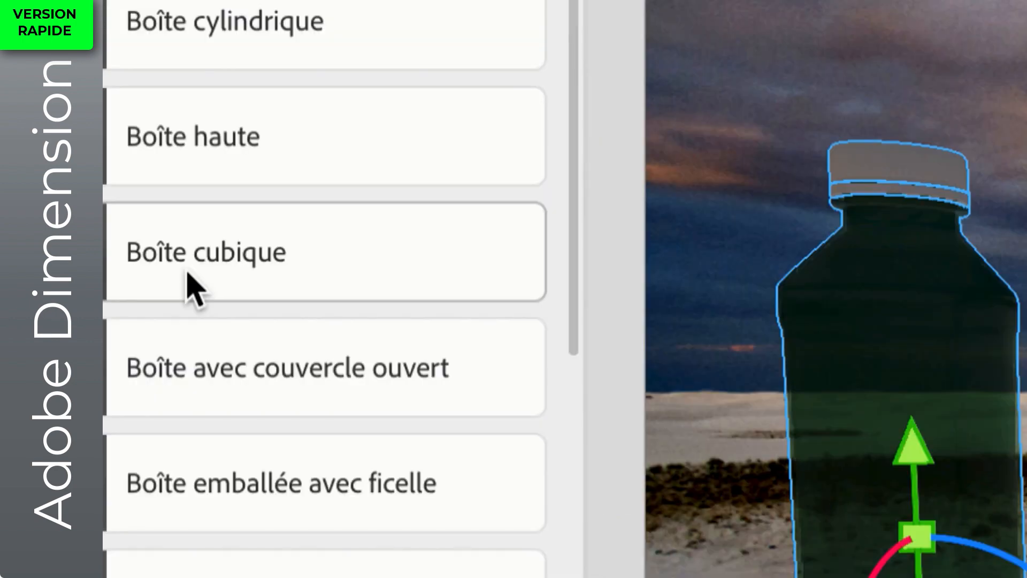
pyautogui.click(189, 274)
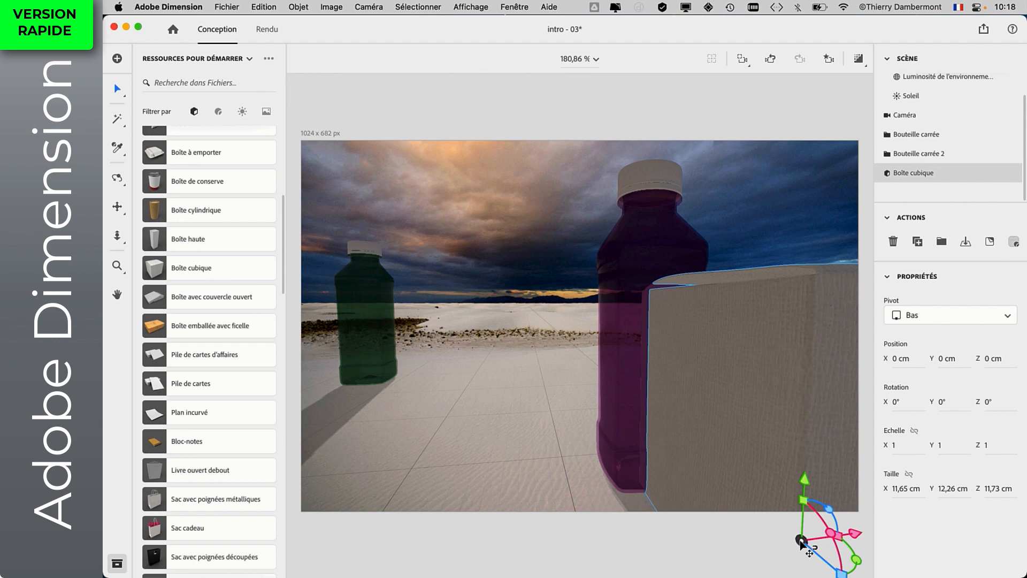
pyautogui.moveTo(800, 541); pyautogui.dragTo(503, 420)
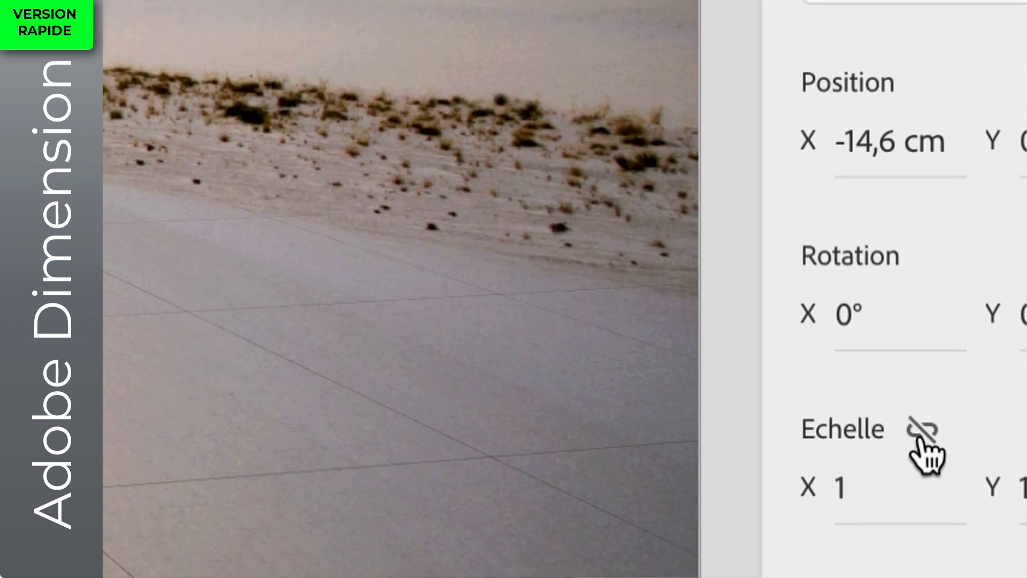
# - Link the box's scale axes and scale it uniformly to 1,4, undoing any extra scale change
pyautogui.click(920, 436)
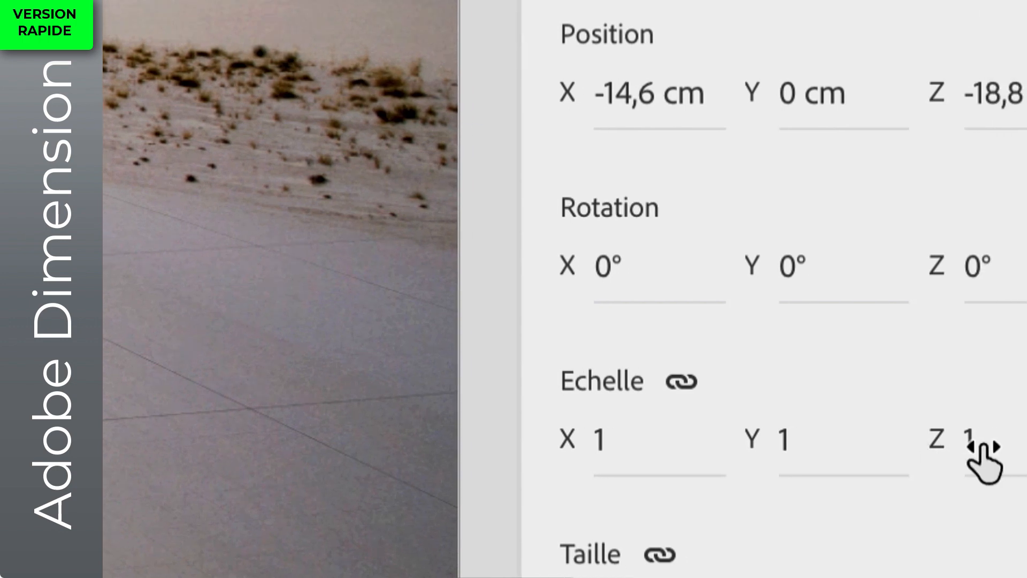
pyautogui.moveTo(984, 447); pyautogui.dragTo(1008, 447)
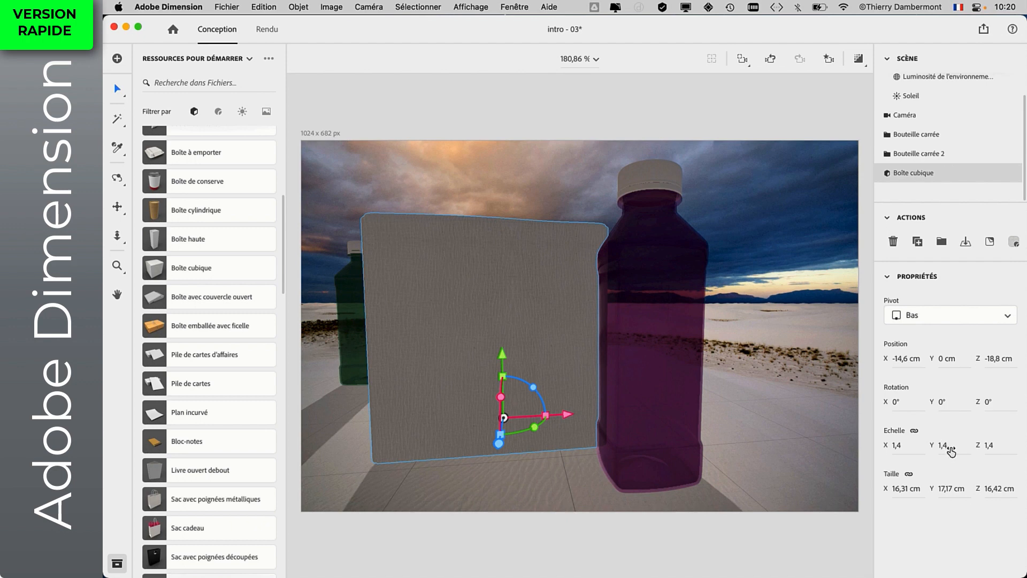
pyautogui.moveTo(945, 446)
pyautogui.mouseDown()
pyautogui.moveTo(897, 446)
pyautogui.moveTo(944, 450)
pyautogui.mouseUp()
pyautogui.press('super+z')
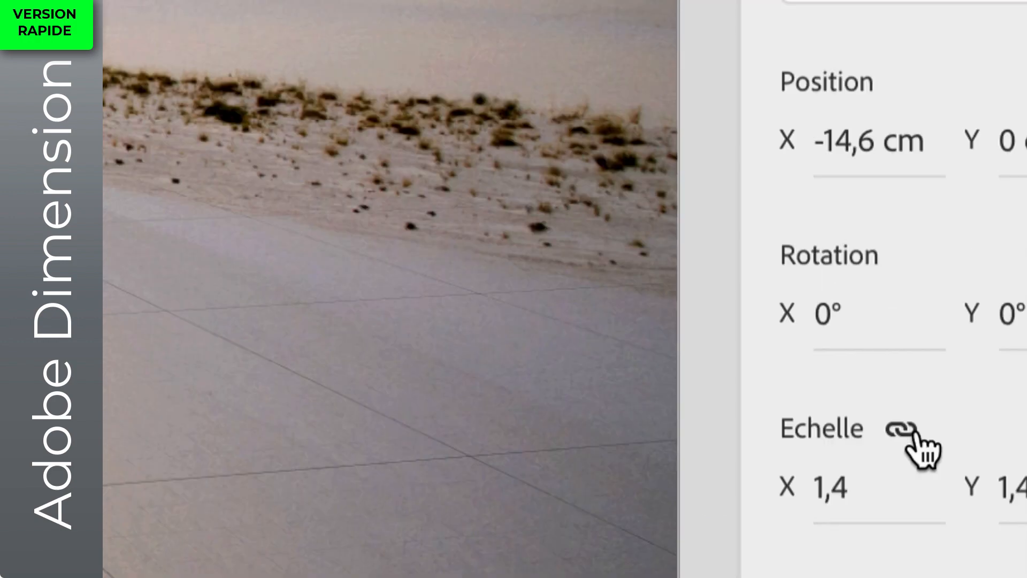
# - Unlink the box's scale axes, and set its Y scale to 1,6 and its X scale to 0,8
pyautogui.click(909, 431)
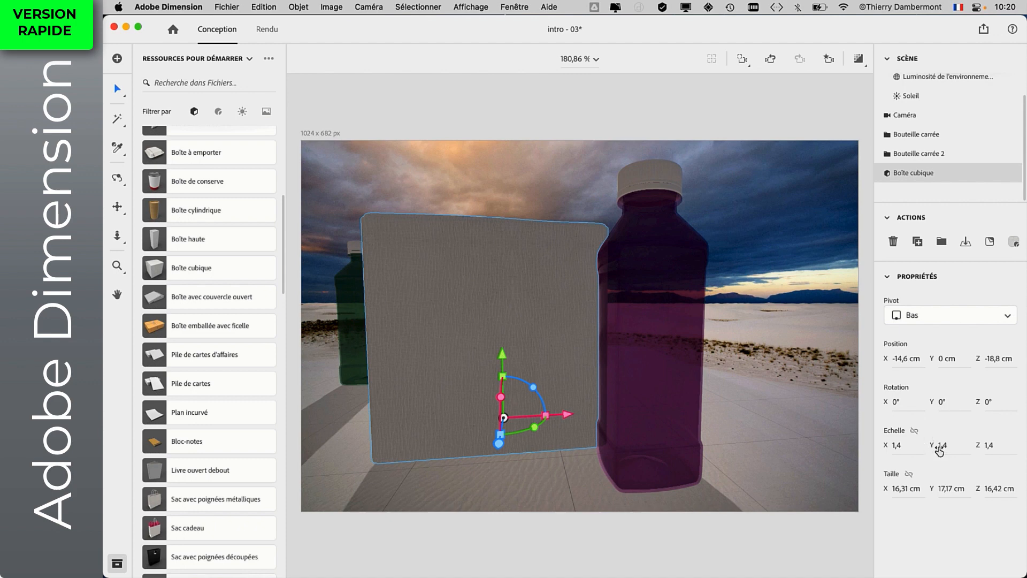
pyautogui.moveTo(940, 449); pyautogui.dragTo(877, 448)
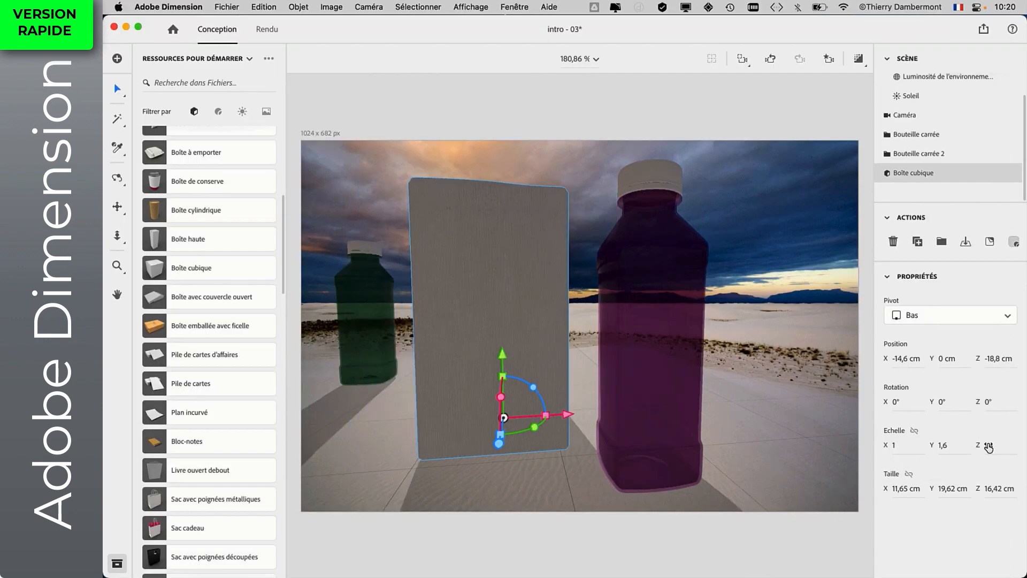
pyautogui.moveTo(987, 447)
pyautogui.mouseDown()
pyautogui.moveTo(1001, 447)
pyautogui.moveTo(987, 447)
pyautogui.mouseUp()
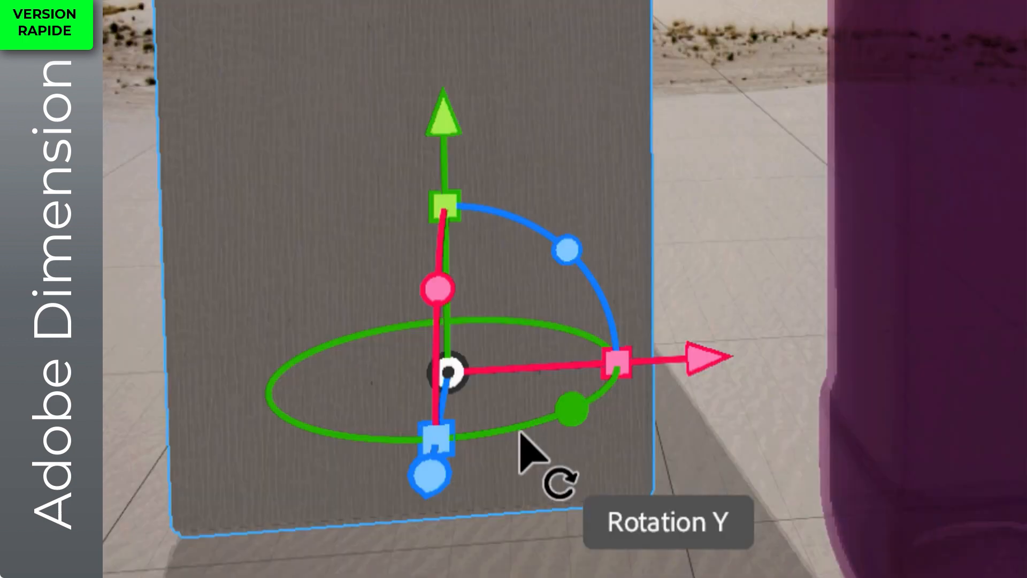
# - Rotate the box to -32° around its Y axis and set its Z scale to 0,8
pyautogui.moveTo(521, 436)
pyautogui.mouseDown()
pyautogui.moveTo(631, 413)
pyautogui.moveTo(533, 443)
pyautogui.mouseUp()
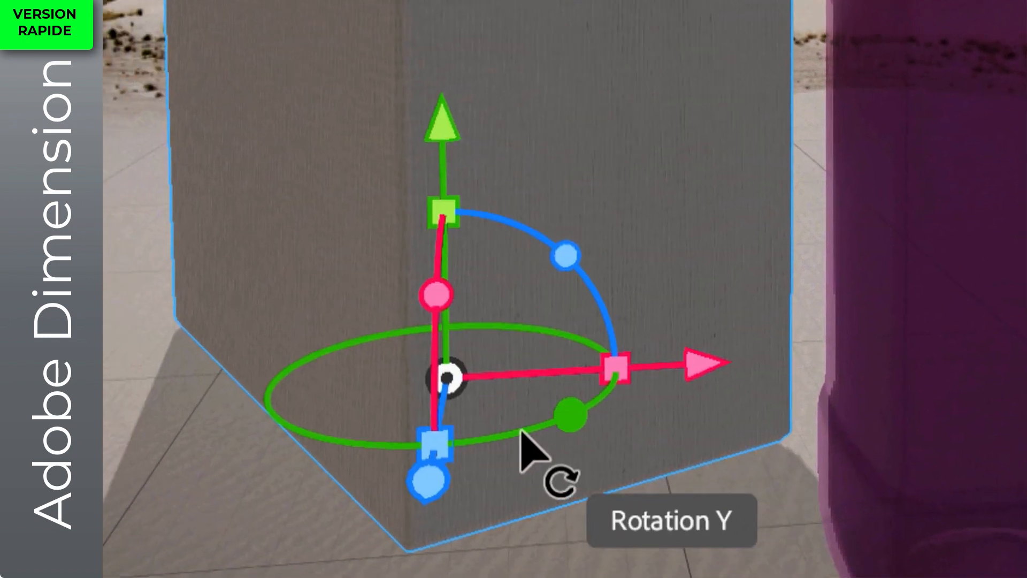
pyautogui.moveTo(447, 448); pyautogui.dragTo(476, 435)
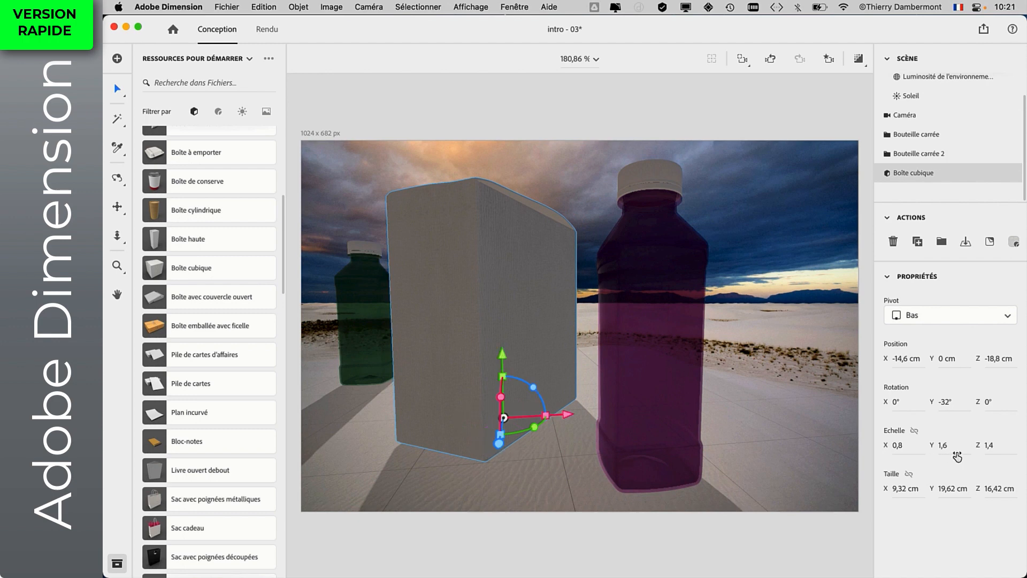
pyautogui.moveTo(987, 448); pyautogui.dragTo(957, 448)
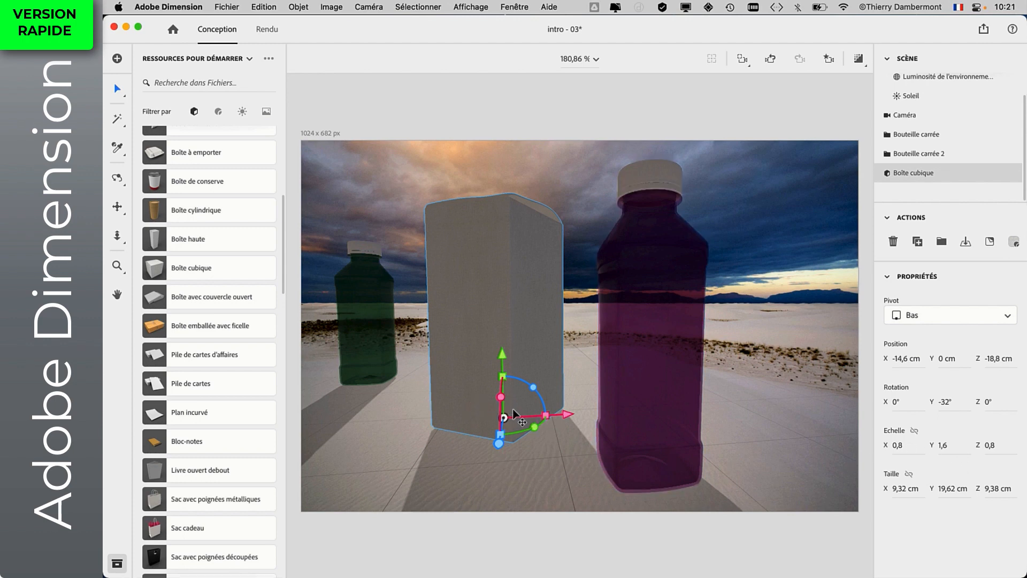
# - Move the box to the far side of the purple bottle, at about X 7,9 cm, Z -12,8 cm
pyautogui.click(557, 419)
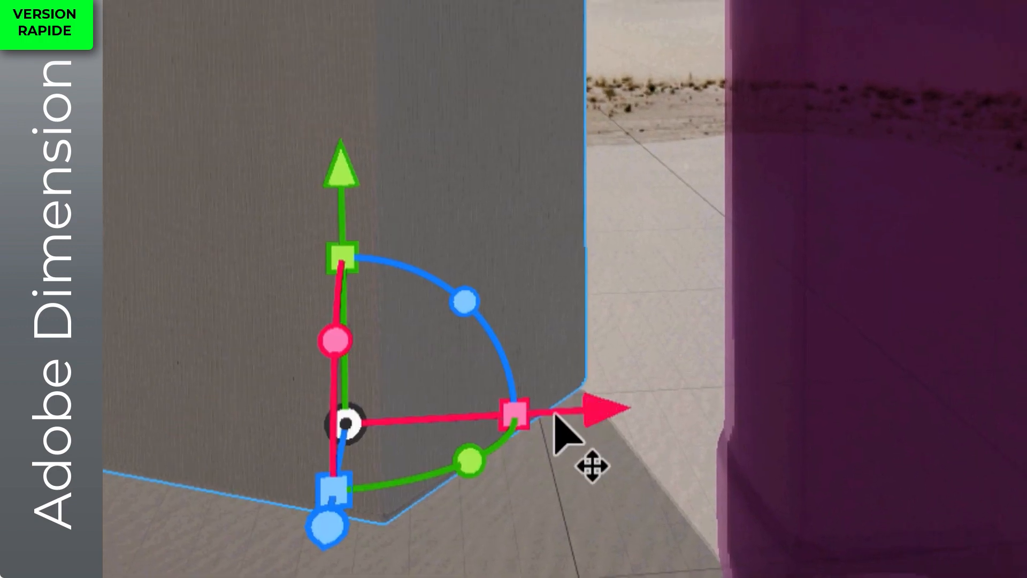
pyautogui.moveTo(555, 417); pyautogui.dragTo(757, 428)
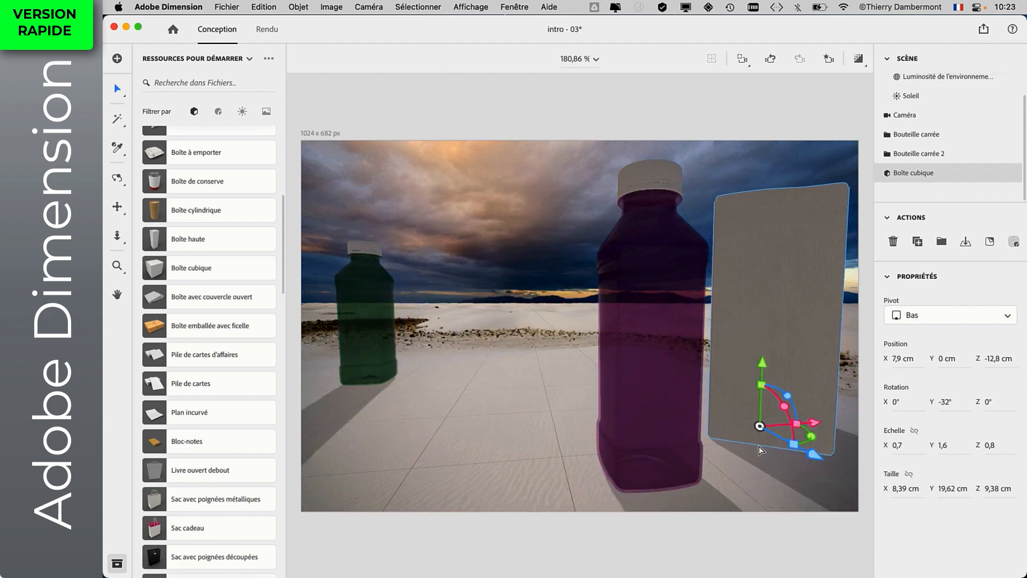
# - Undo the box's latest move, scale and rotation changes one by one, back to its unrotated state
pyautogui.press('super+z')
pyautogui.press('super+z')
pyautogui.press('super+z')
pyautogui.press('super+z')
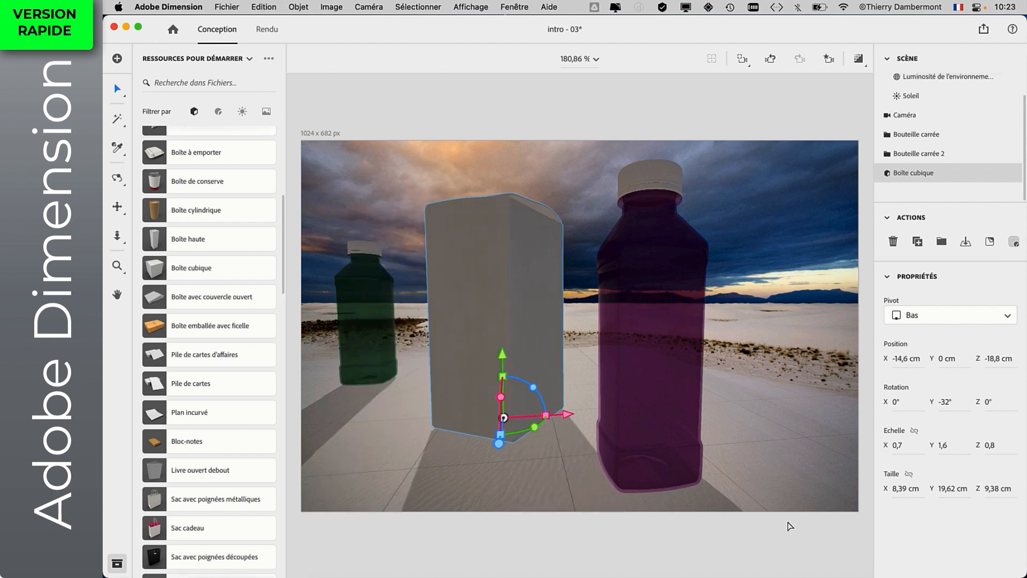
pyautogui.press('super+z')
pyautogui.press('super+z')
pyautogui.press('super+z')
pyautogui.press('super+z')
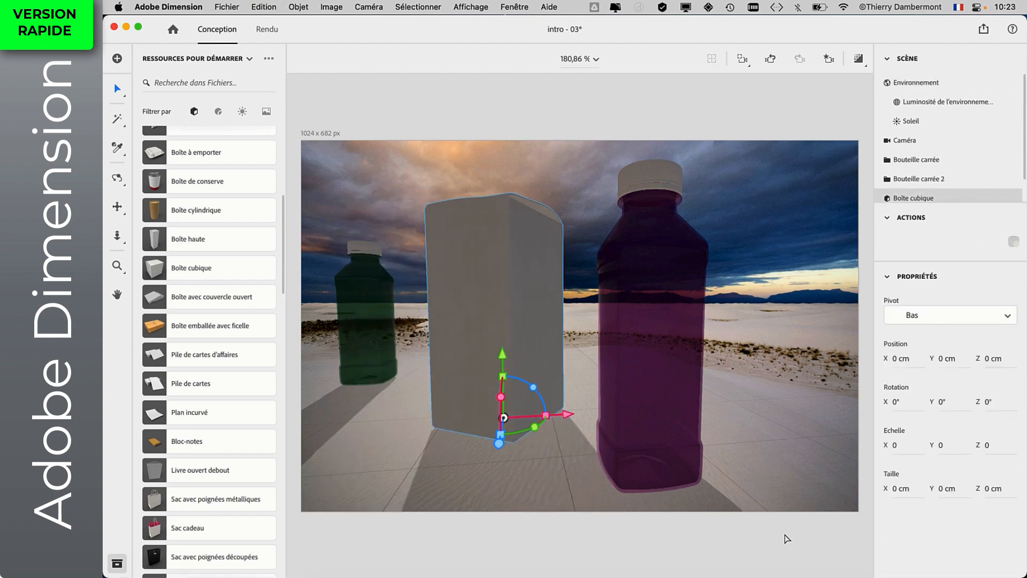
pyautogui.press('super+z')
pyautogui.press('super+z')
pyautogui.press('super+z')
pyautogui.press('super+z')
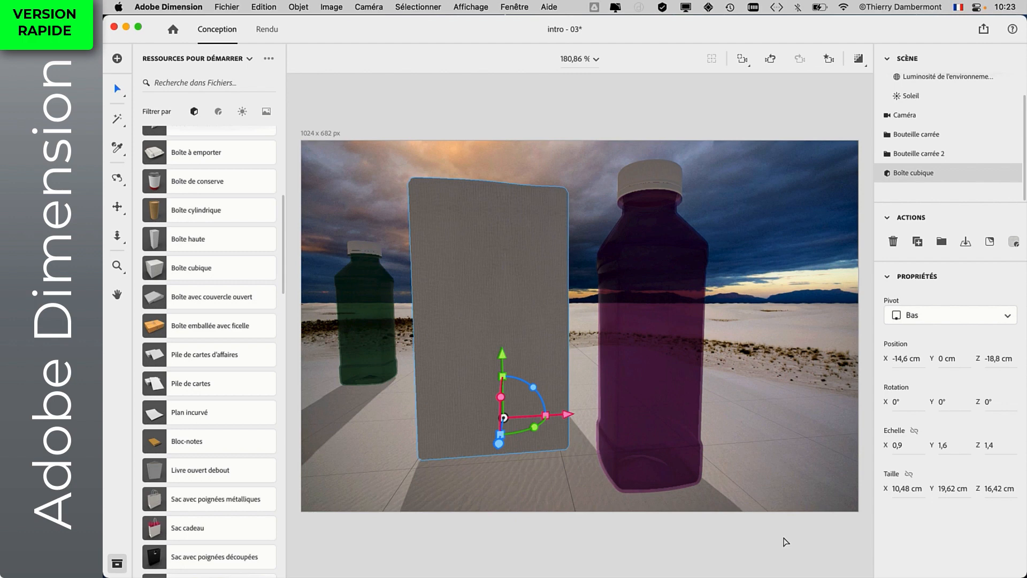
# - Keep undoing the box's earlier scale, rotation and position changes until the narrower box stands between the two bottles
pyautogui.press('super+z')
pyautogui.press('super+z')
pyautogui.press('super+z')
pyautogui.press('super+z')
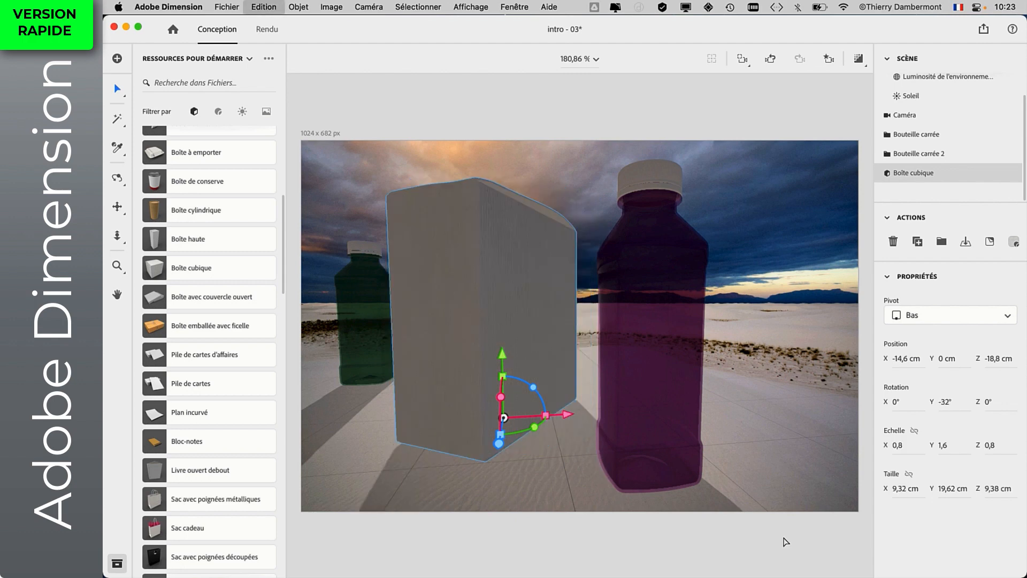
pyautogui.press('super+z')
pyautogui.press('super+z')
pyautogui.press('super+z')
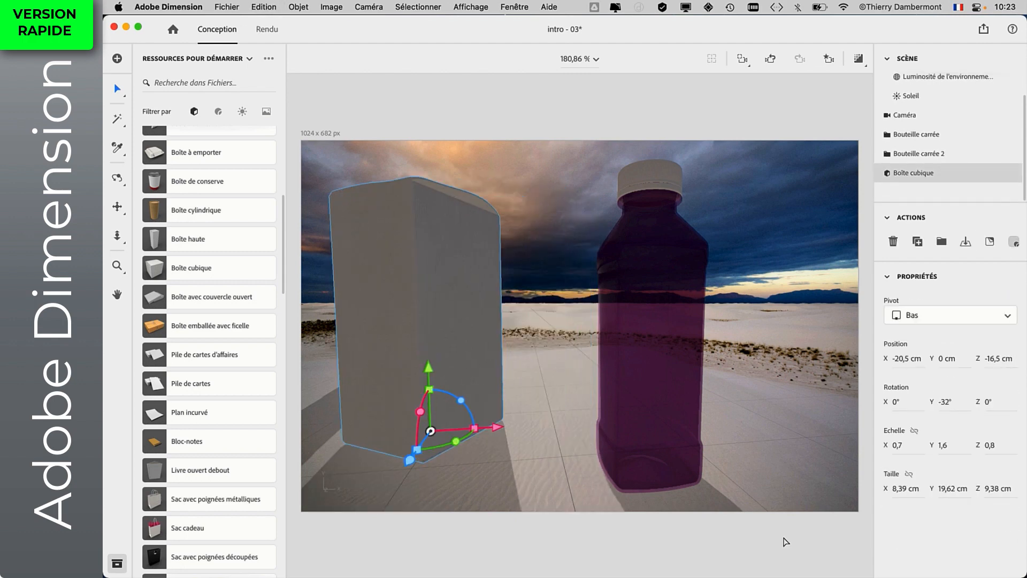
pyautogui.press('super+z')
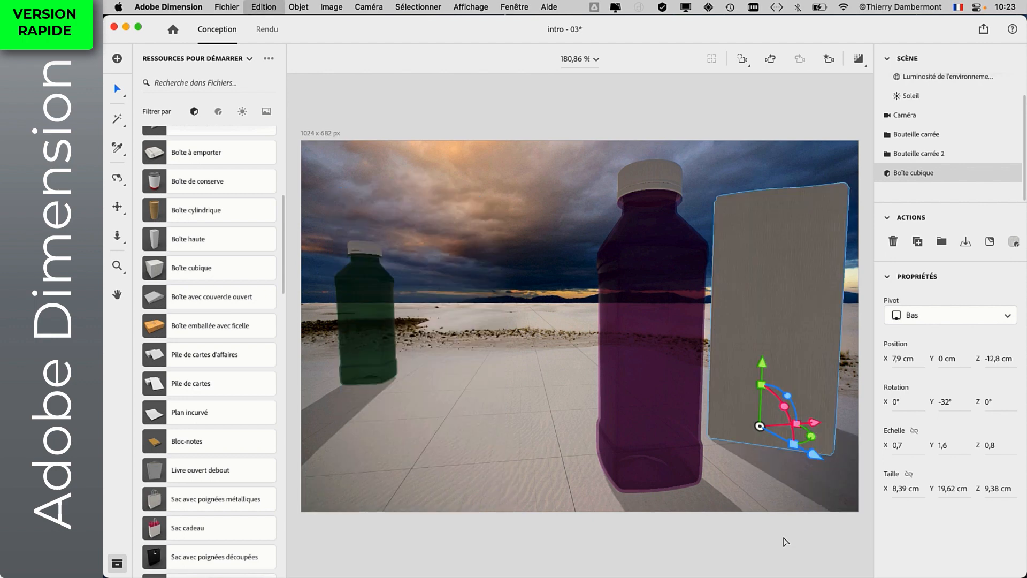
pyautogui.press('super+z')
pyautogui.press('super+z')
pyautogui.press('super+z')
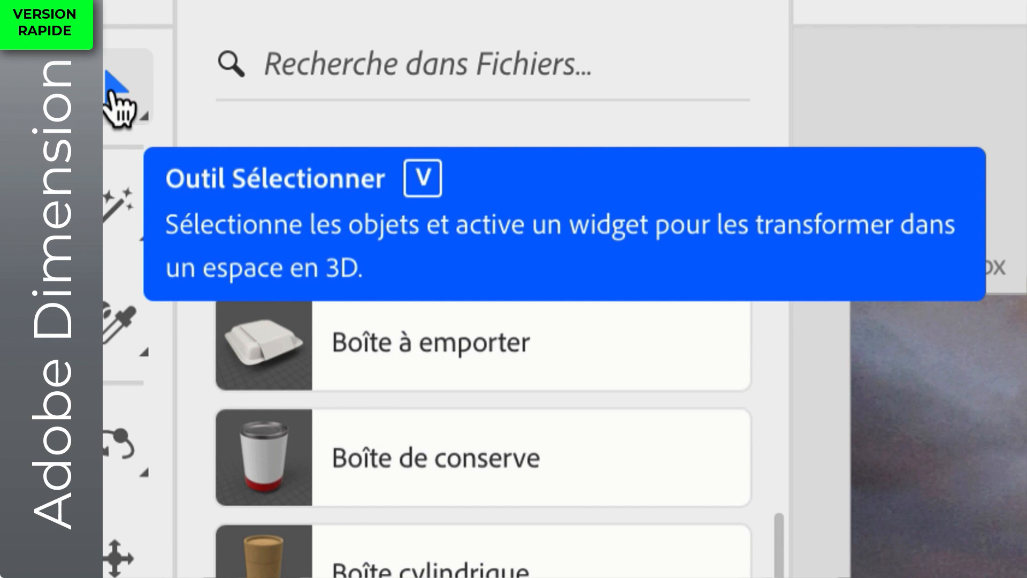
# - Use the Move tool to shift the box back beside the green bottle, to about X -21,4 cm, Z -27 cm
pyautogui.click(119, 105)
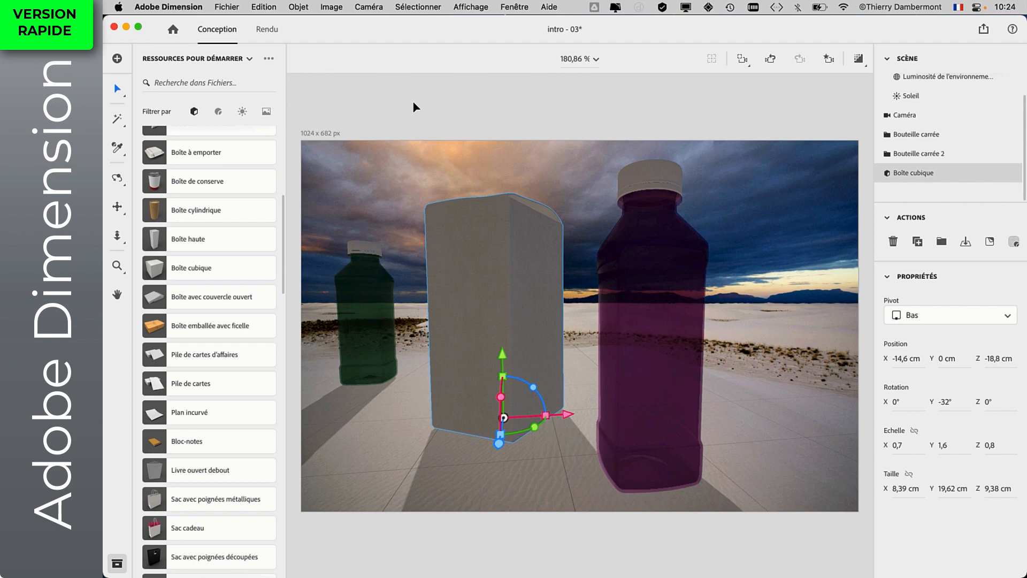
pyautogui.press('v')
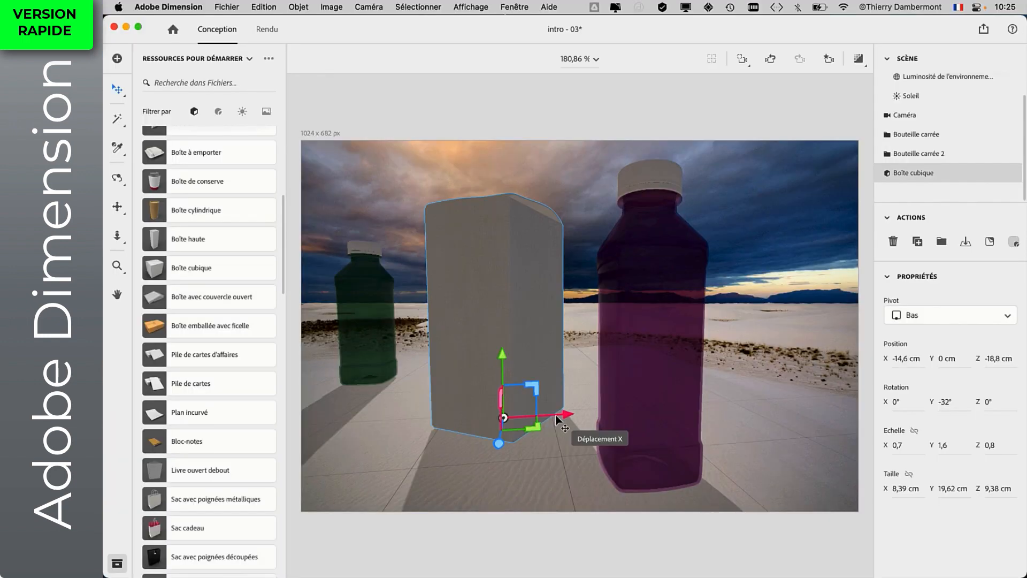
pyautogui.moveTo(558, 421); pyautogui.dragTo(165, 374)
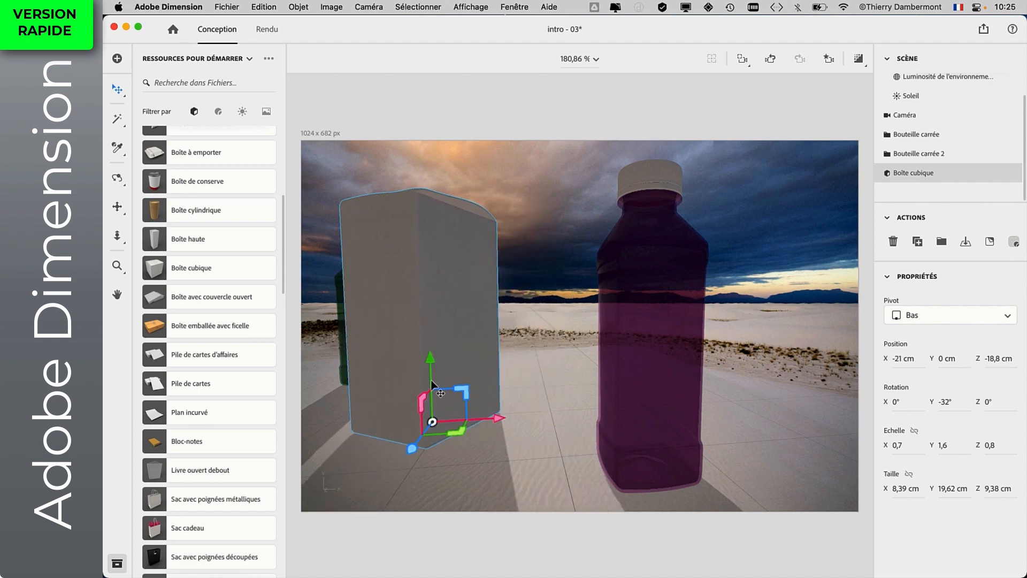
pyautogui.moveTo(430, 356); pyautogui.dragTo(450, 413)
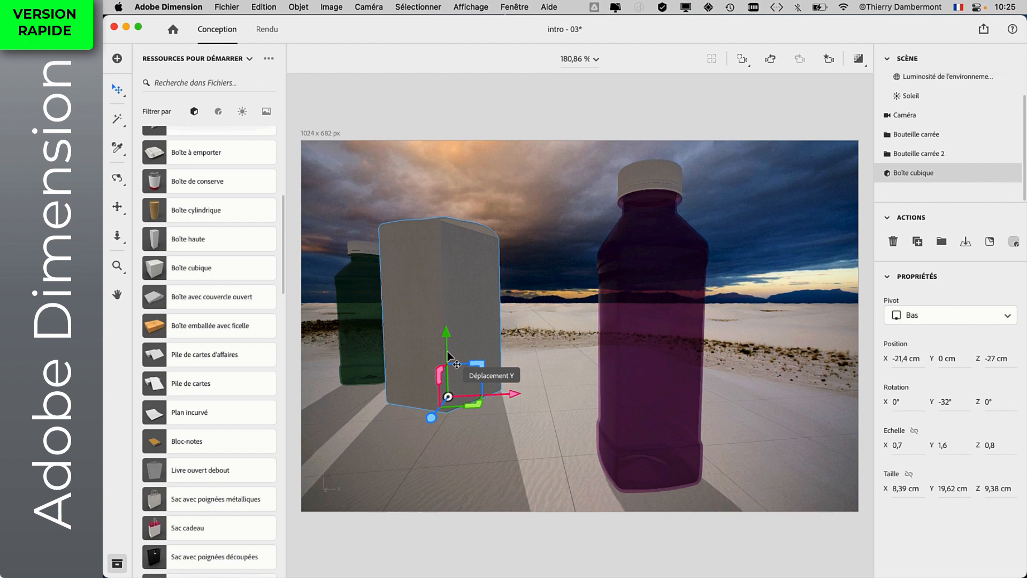
# - Raise the box to about Y 5,3 cm above the floor and place it back on the ground
pyautogui.moveTo(427, 226); pyautogui.dragTo(516, 56)
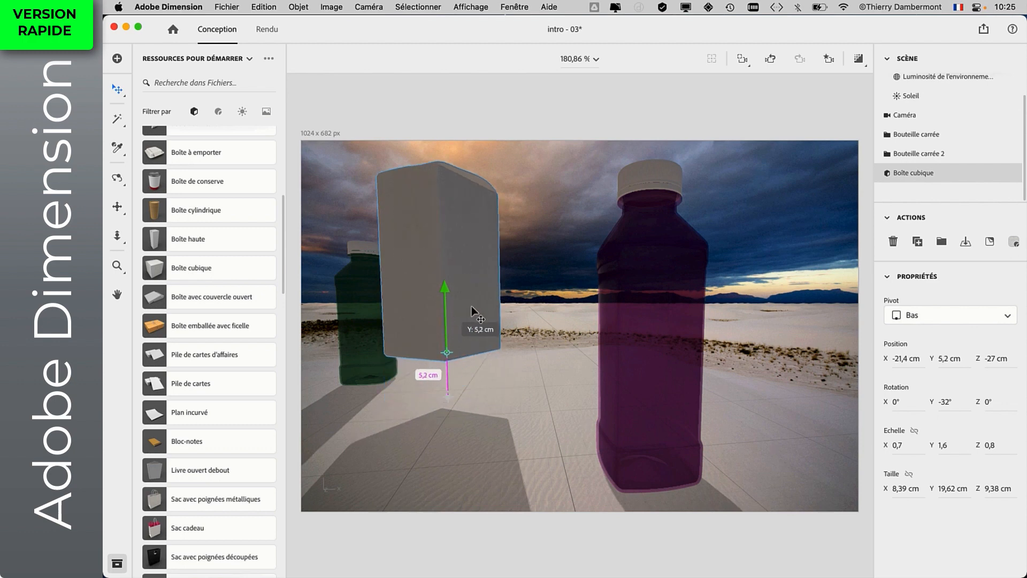
pyautogui.moveTo(470, 306); pyautogui.dragTo(471, 305)
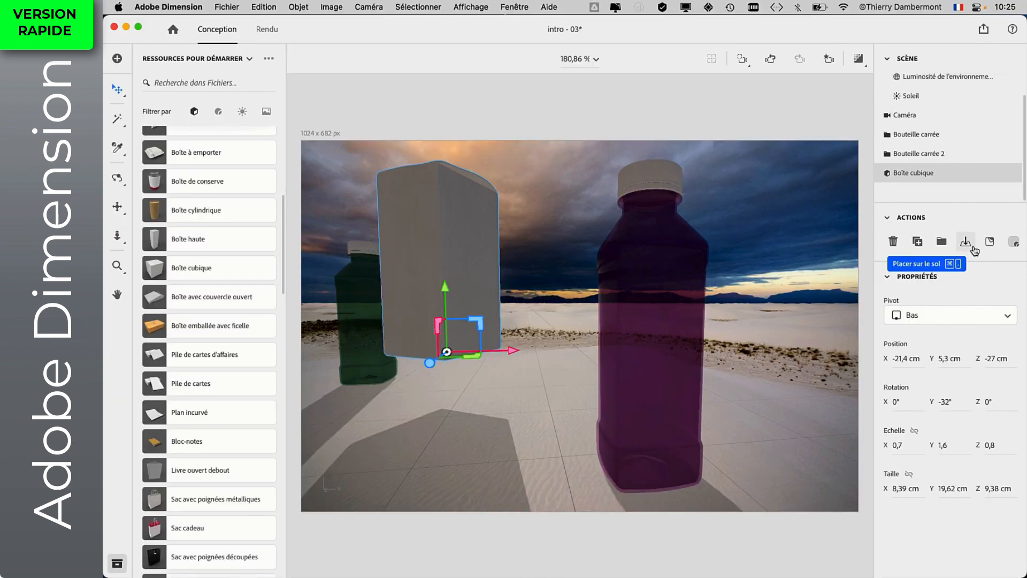
pyautogui.click(966, 242)
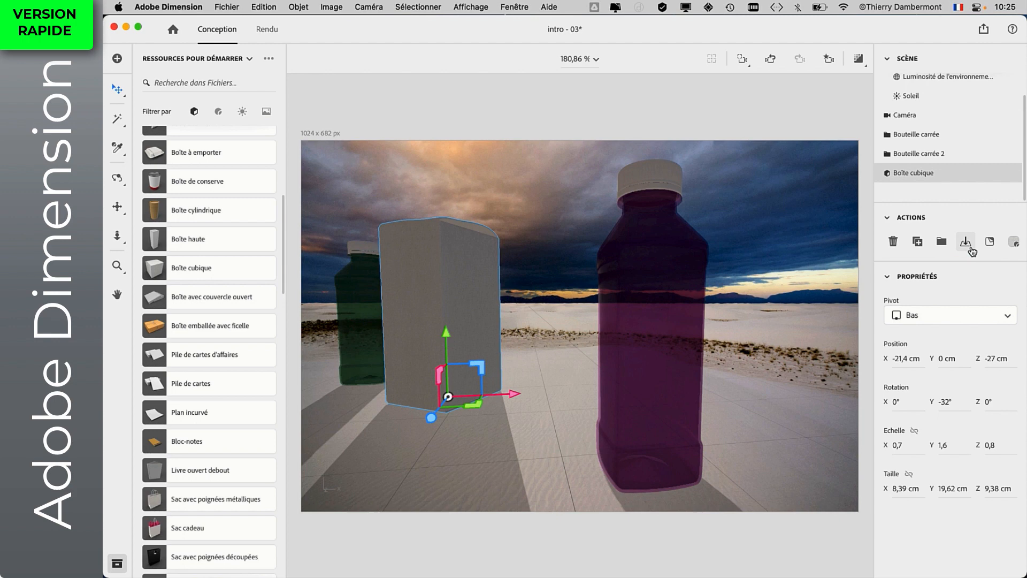
# - Tilt the box with the Rotate tool to about X 149°, Y -173°, Z 102°, placing it on the ground after each rotation
pyautogui.press('r')
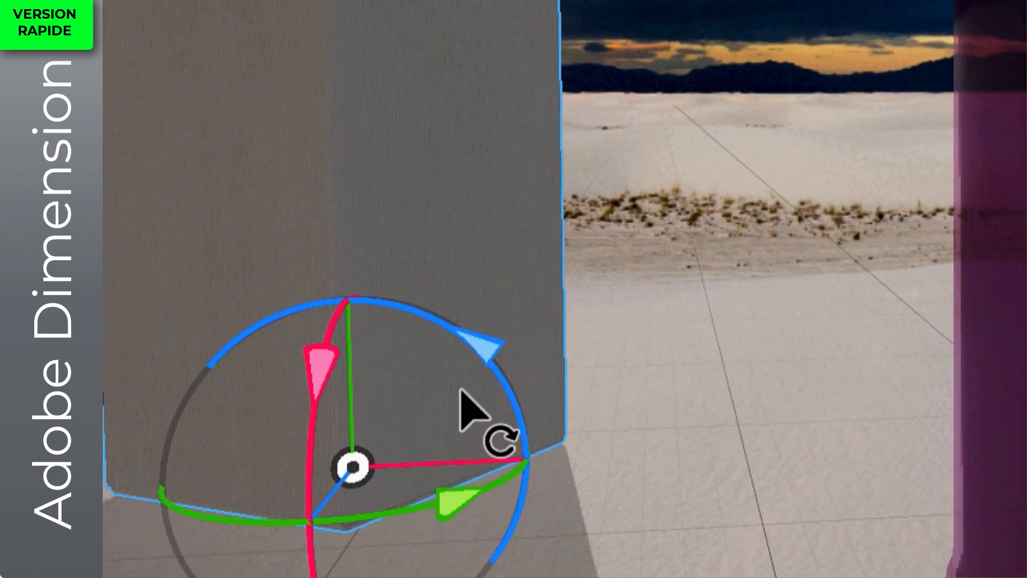
pyautogui.moveTo(471, 392); pyautogui.dragTo(477, 417)
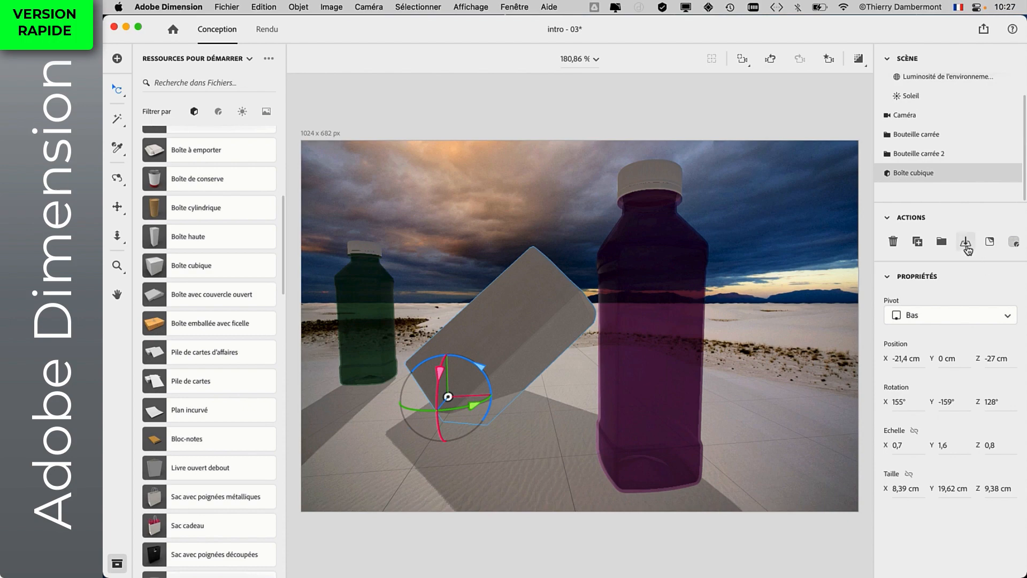
pyautogui.click(966, 244)
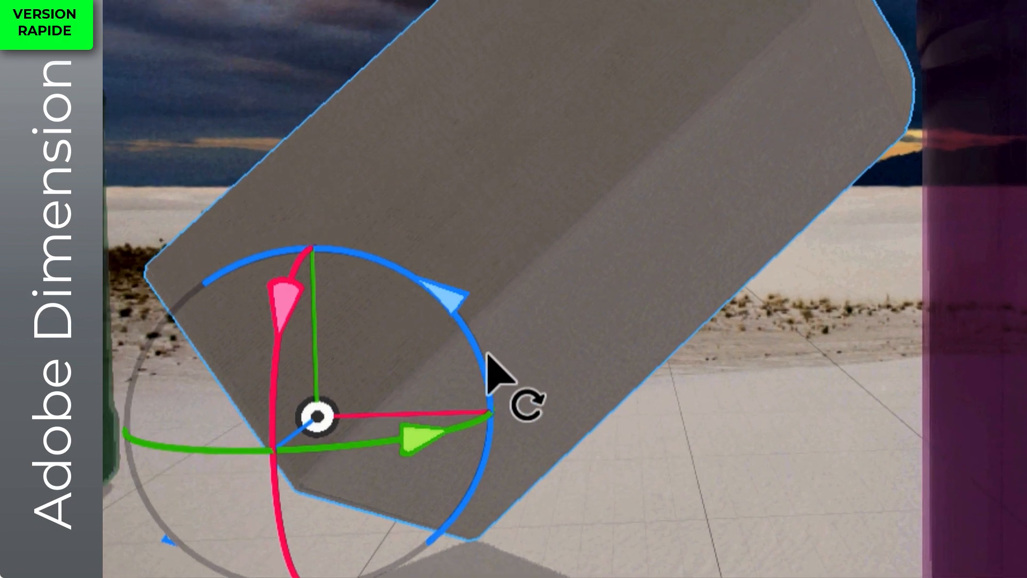
pyautogui.moveTo(499, 246); pyautogui.dragTo(500, 238)
pyautogui.moveTo(490, 363); pyautogui.dragTo(481, 401)
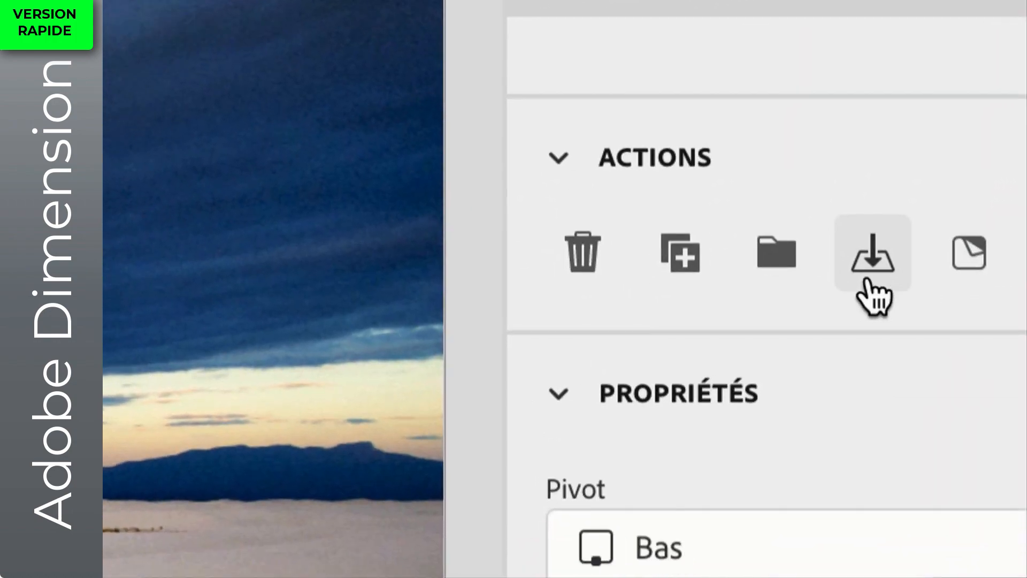
pyautogui.click(866, 279)
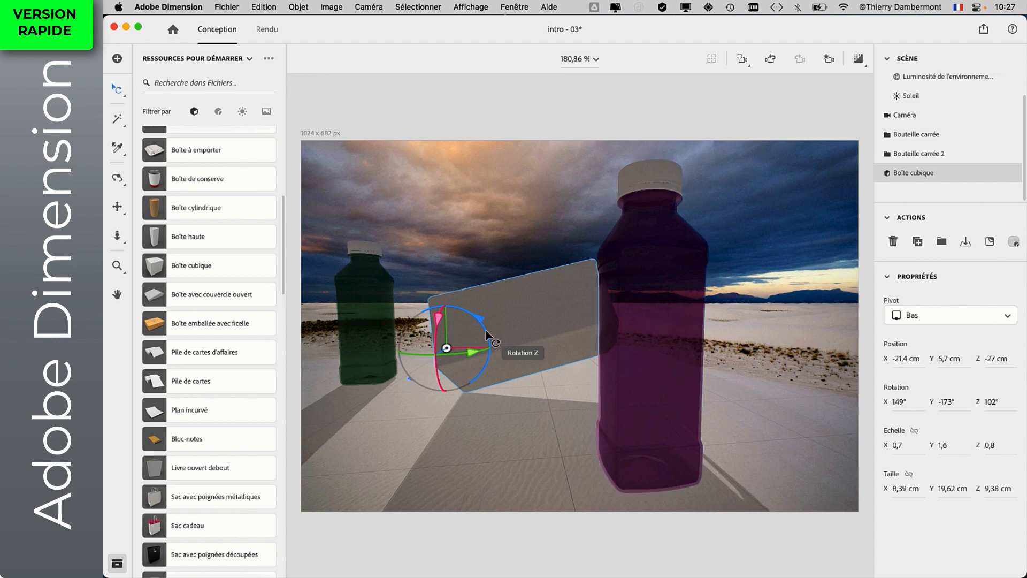
# - Turn the box upright and set its X, Y and Z rotation to 0°
pyautogui.moveTo(486, 330); pyautogui.dragTo(460, 302)
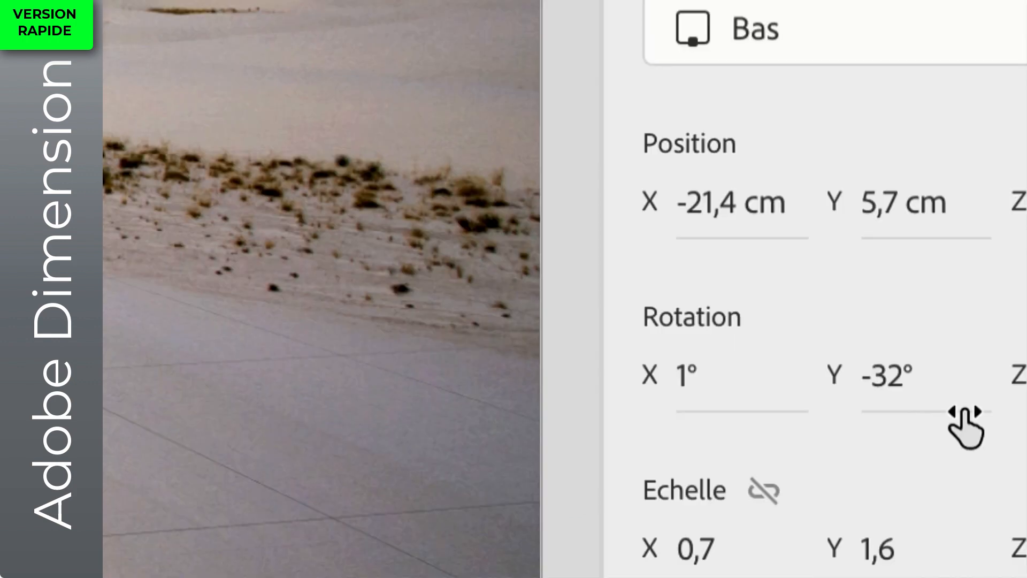
pyautogui.click(957, 408)
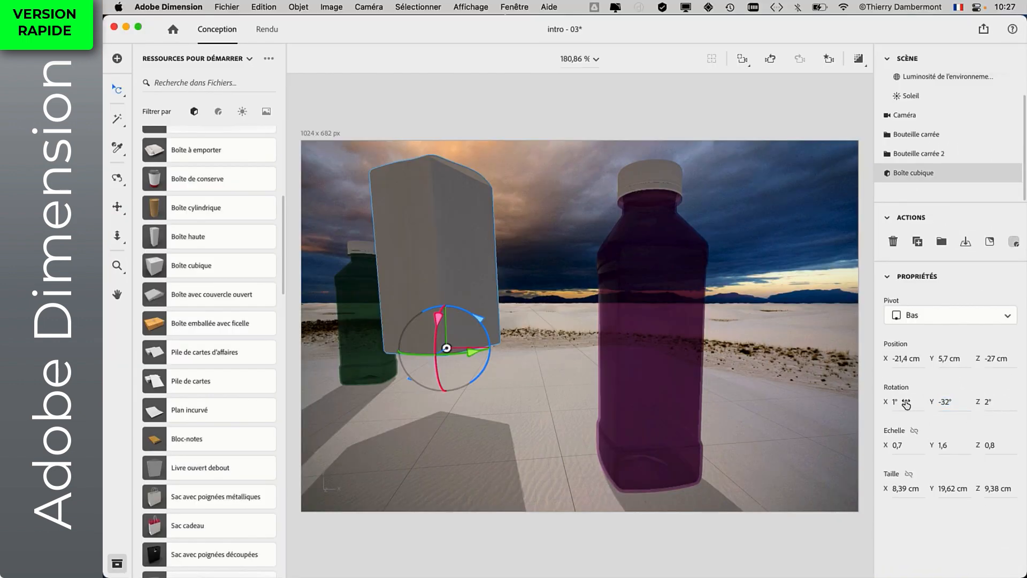
pyautogui.moveTo(906, 405); pyautogui.dragTo(906, 405)
pyautogui.write('0')
pyautogui.press('Tab')
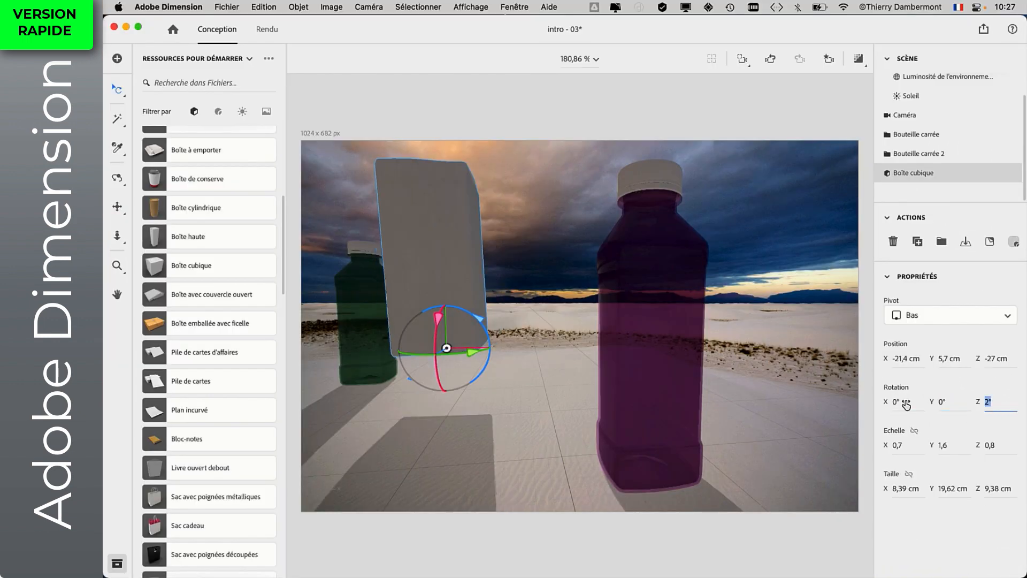
pyautogui.write('0')
pyautogui.press('Tab')
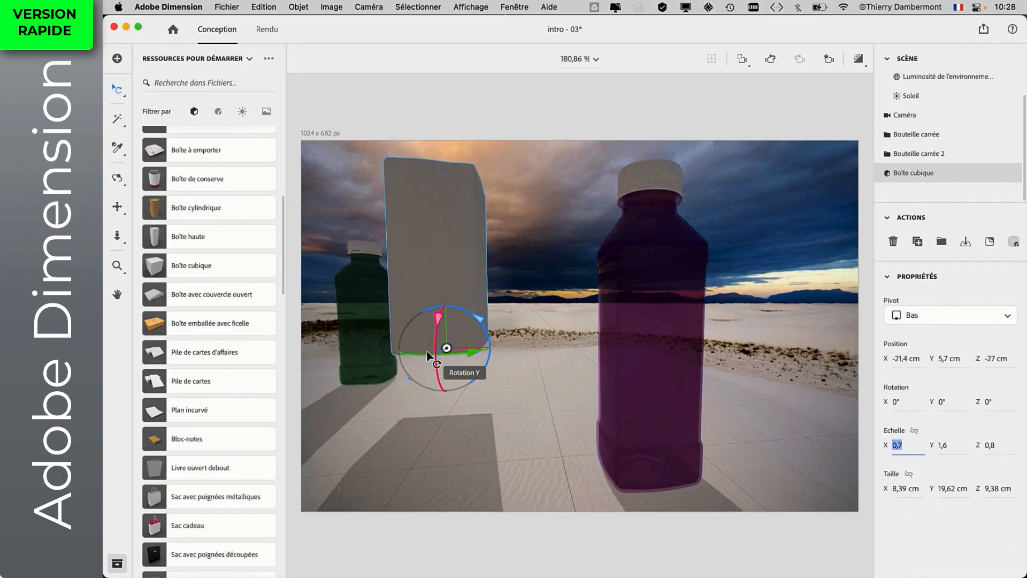
# - Rotate the box to about -24° around its Y axis and bring it forward on the ground to about X -16,8 cm, Z -16,1 cm
pyautogui.moveTo(430, 354); pyautogui.dragTo(457, 351)
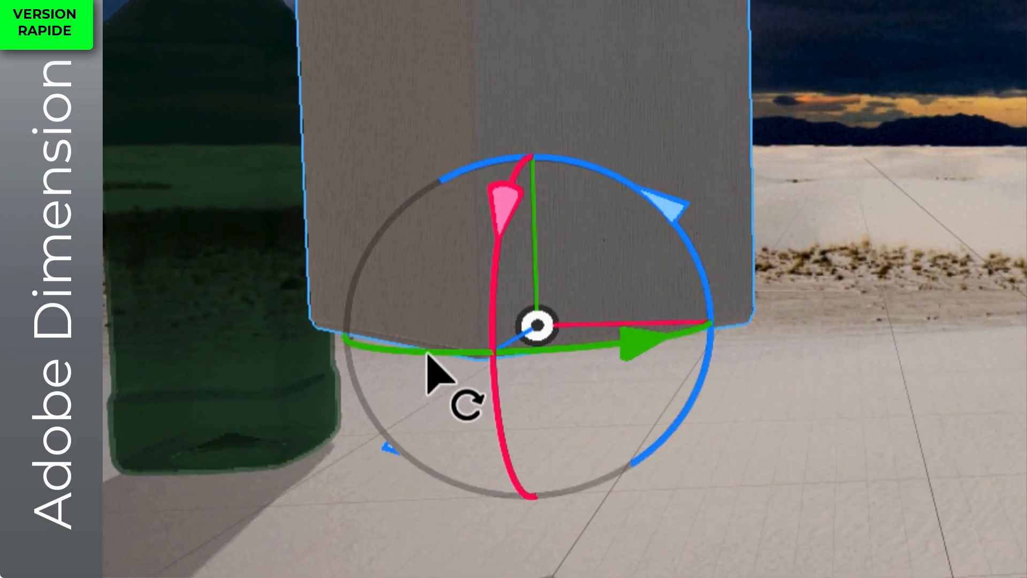
pyautogui.moveTo(420, 357); pyautogui.dragTo(165, 346)
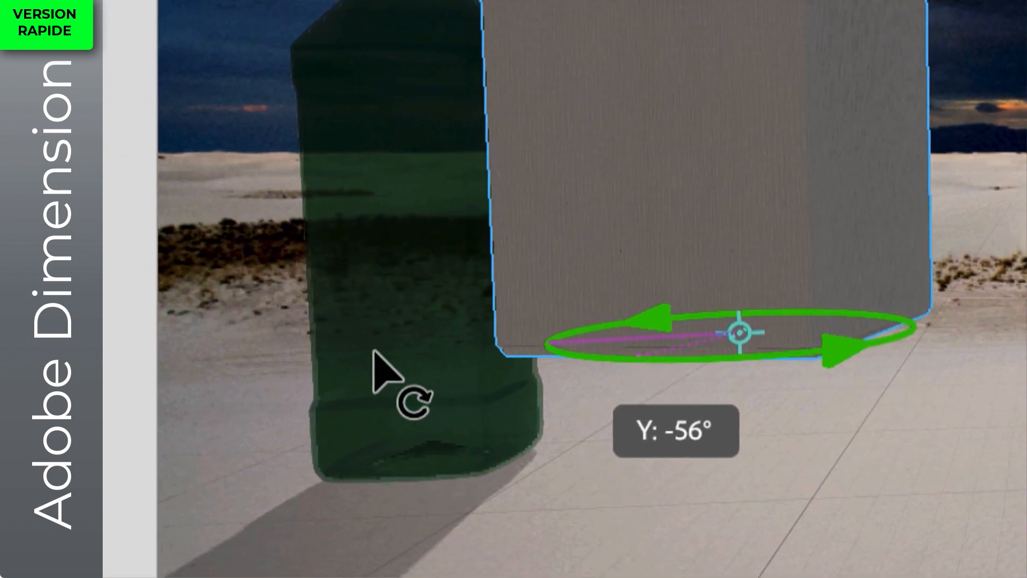
pyautogui.moveTo(373, 351); pyautogui.dragTo(770, 359)
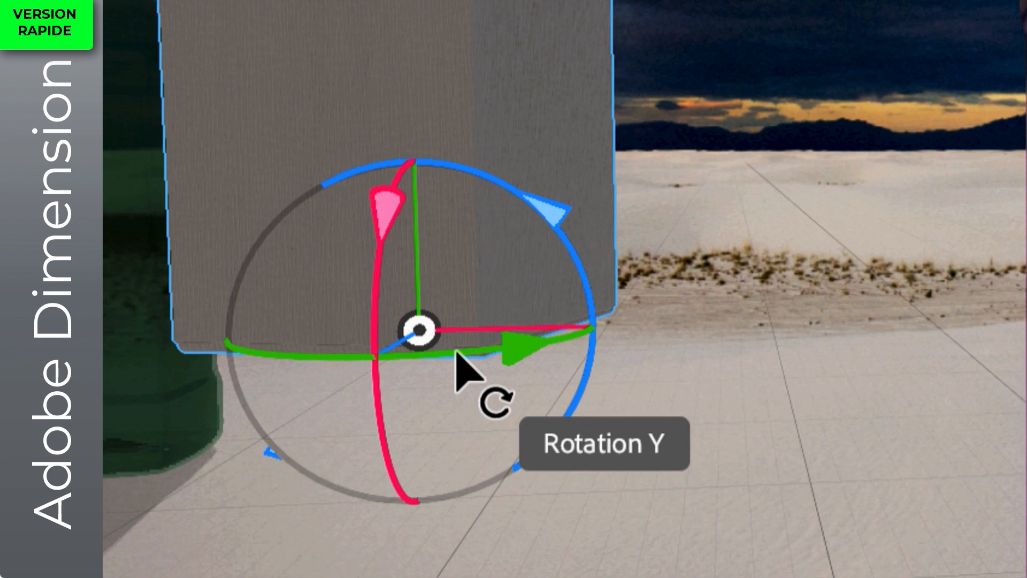
pyautogui.moveTo(458, 355); pyautogui.dragTo(470, 415)
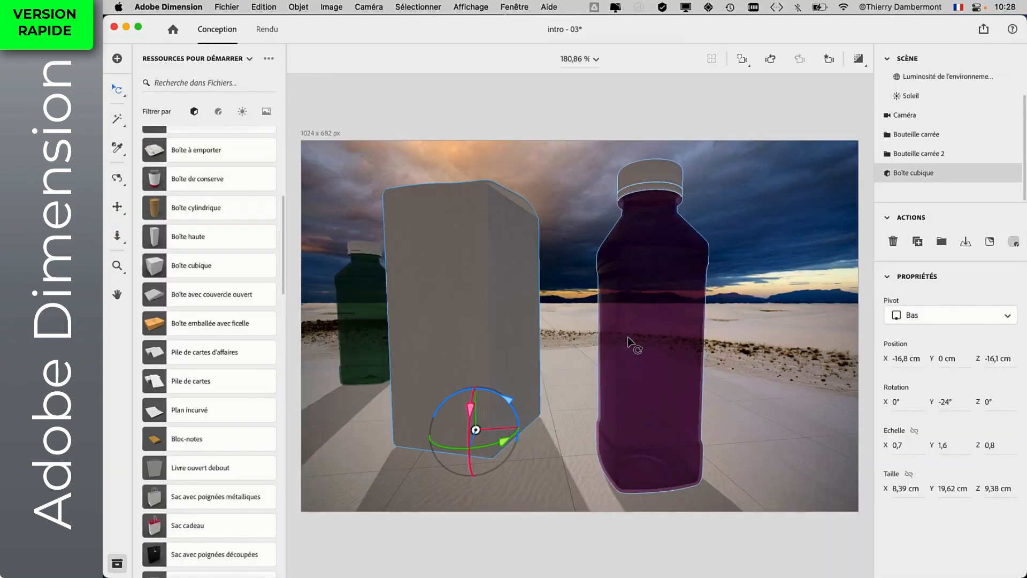
# - Scale the box along single axes with the Scale tool, to about 18,85 cm in Y and 8,06 cm in X
pyautogui.press('v')
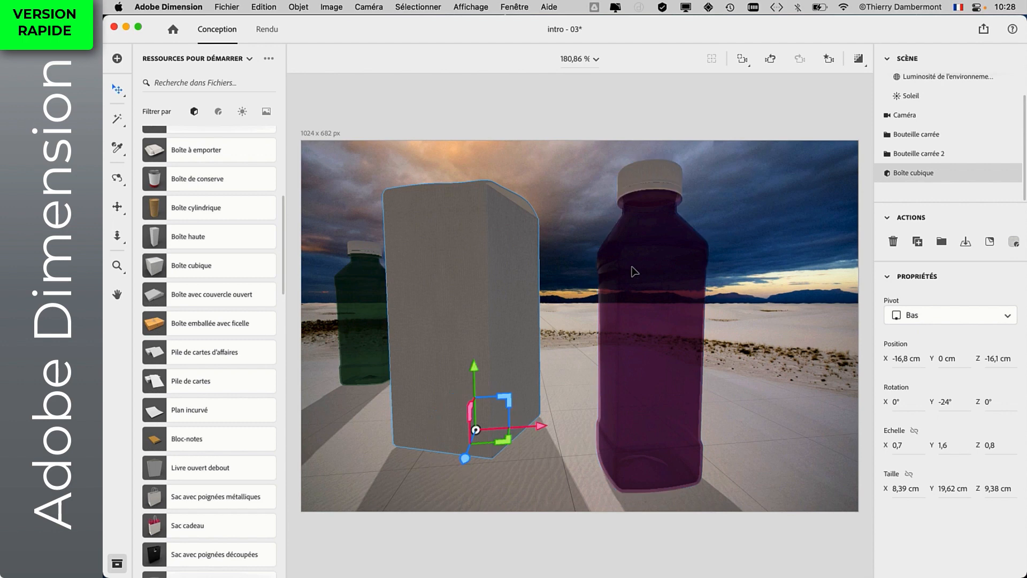
pyautogui.press('r')
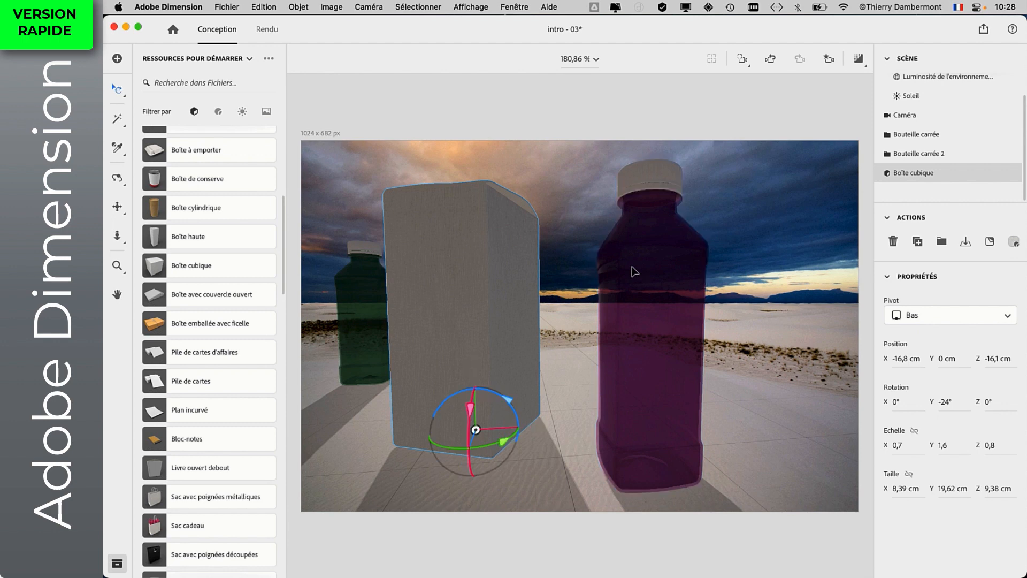
pyautogui.press('s')
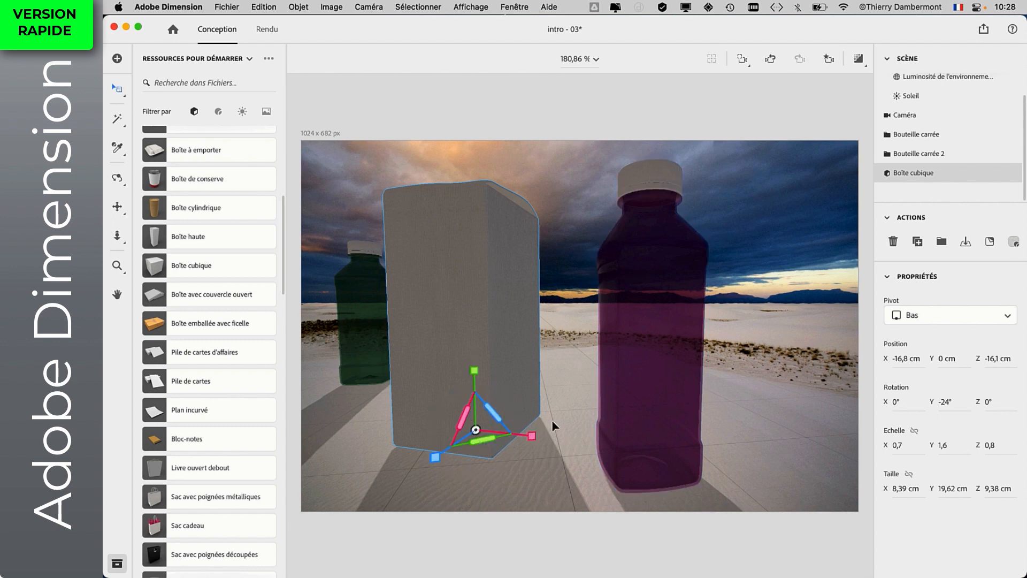
pyautogui.moveTo(473, 370)
pyautogui.mouseDown()
pyautogui.moveTo(460, 350)
pyautogui.moveTo(476, 376)
pyautogui.mouseUp()
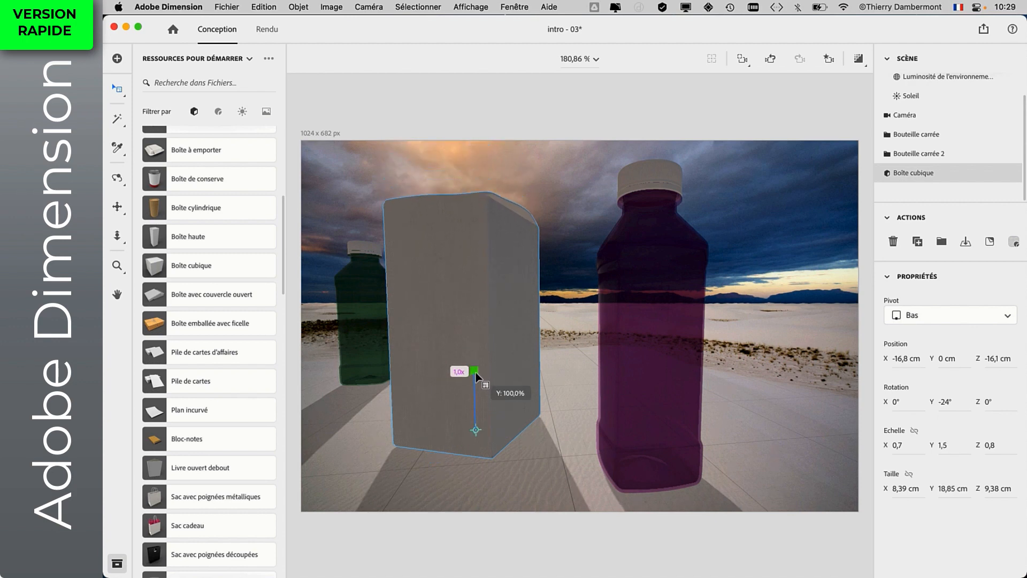
pyautogui.moveTo(534, 436)
pyautogui.mouseDown()
pyautogui.moveTo(555, 440)
pyautogui.moveTo(530, 436)
pyautogui.mouseUp()
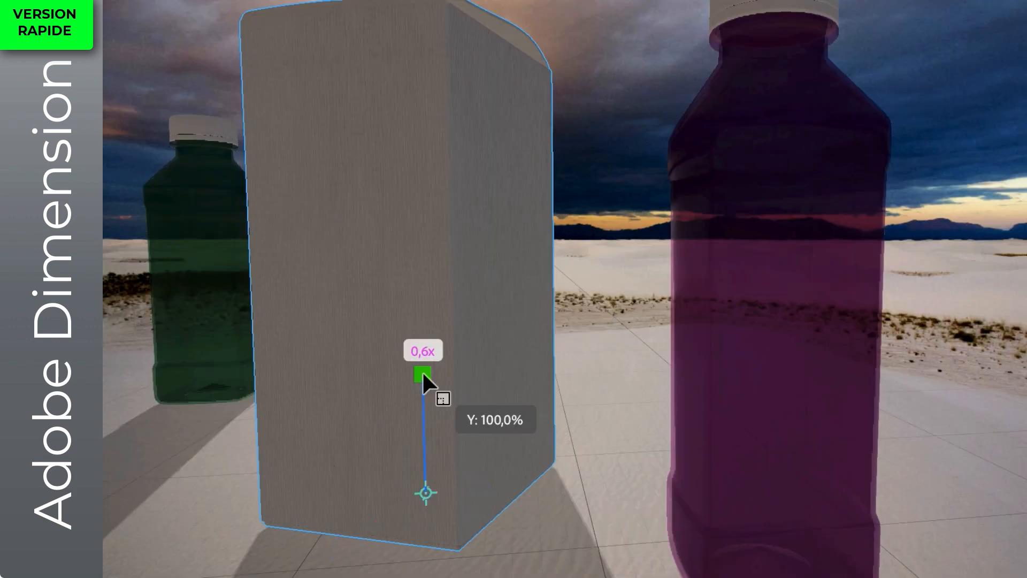
pyautogui.moveTo(421, 371)
pyautogui.mouseDown()
pyautogui.moveTo(424, 351)
pyautogui.moveTo(425, 376)
pyautogui.mouseUp()
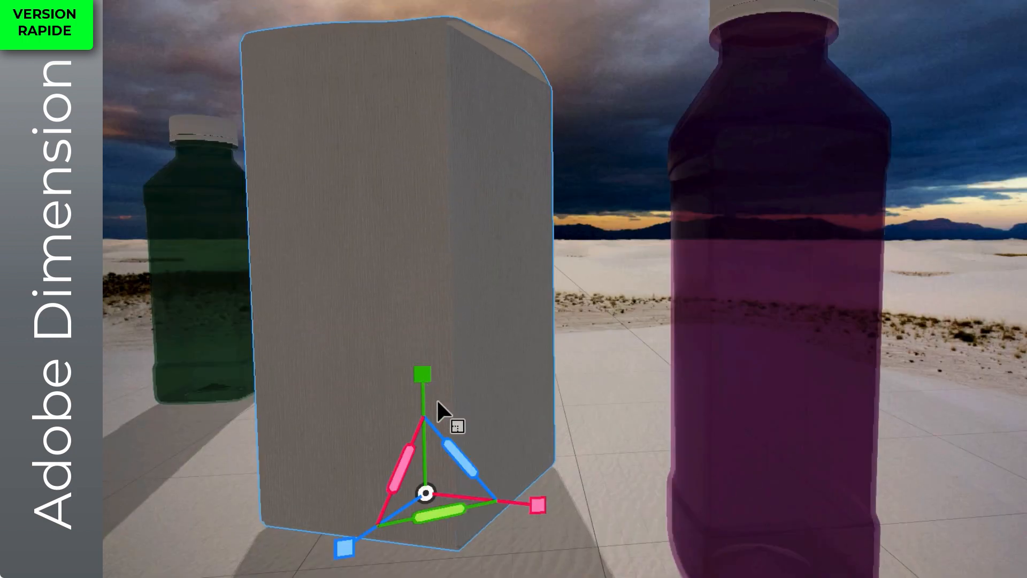
pyautogui.moveTo(538, 505)
pyautogui.mouseDown()
pyautogui.moveTo(584, 503)
pyautogui.moveTo(534, 503)
pyautogui.mouseUp()
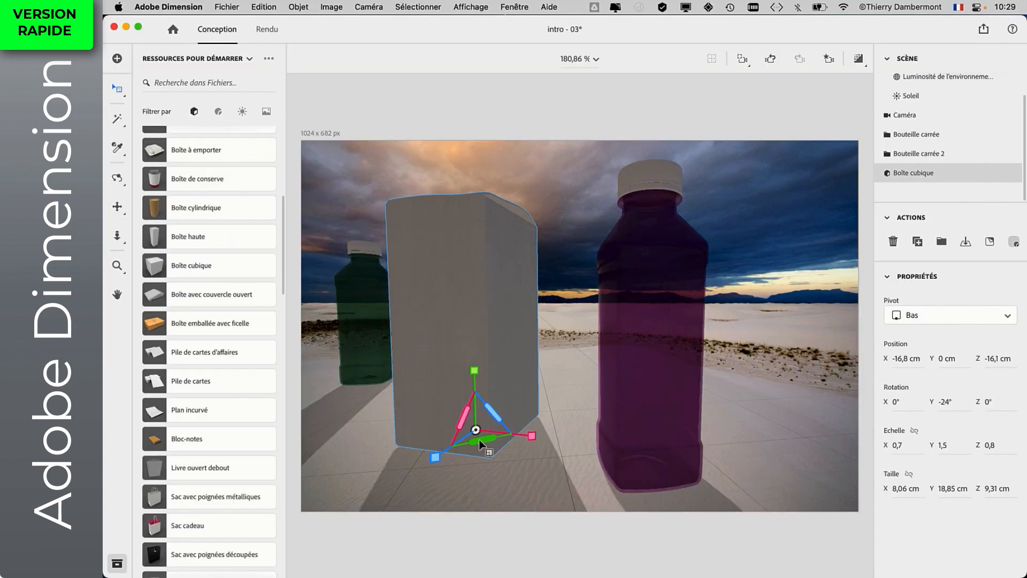
# - Scale the box along two axes at a time, to a scale of about X 0,4, Y 1,7 and Z 0,7
pyautogui.moveTo(480, 440); pyautogui.dragTo(477, 437)
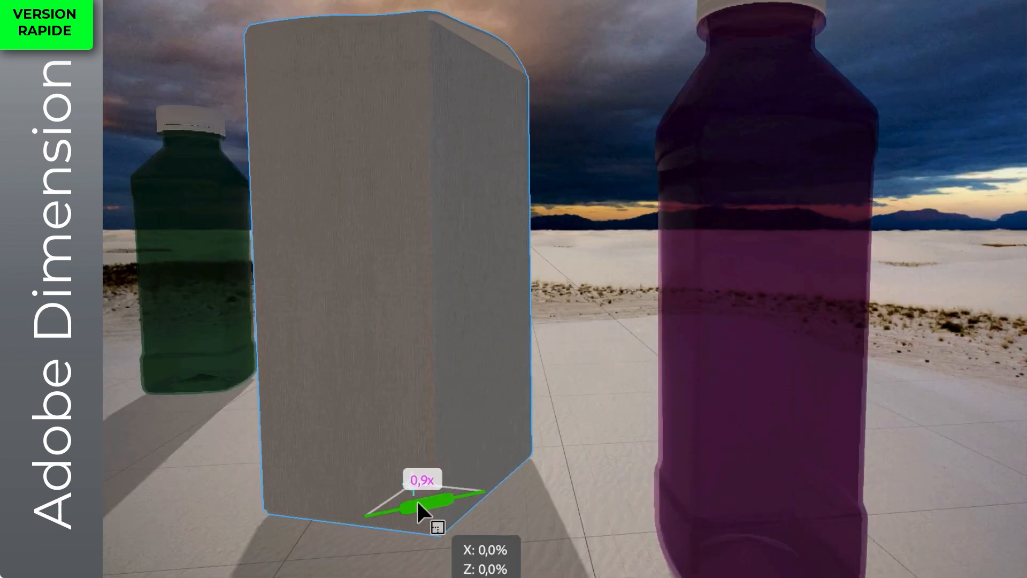
pyautogui.moveTo(417, 501); pyautogui.dragTo(430, 492)
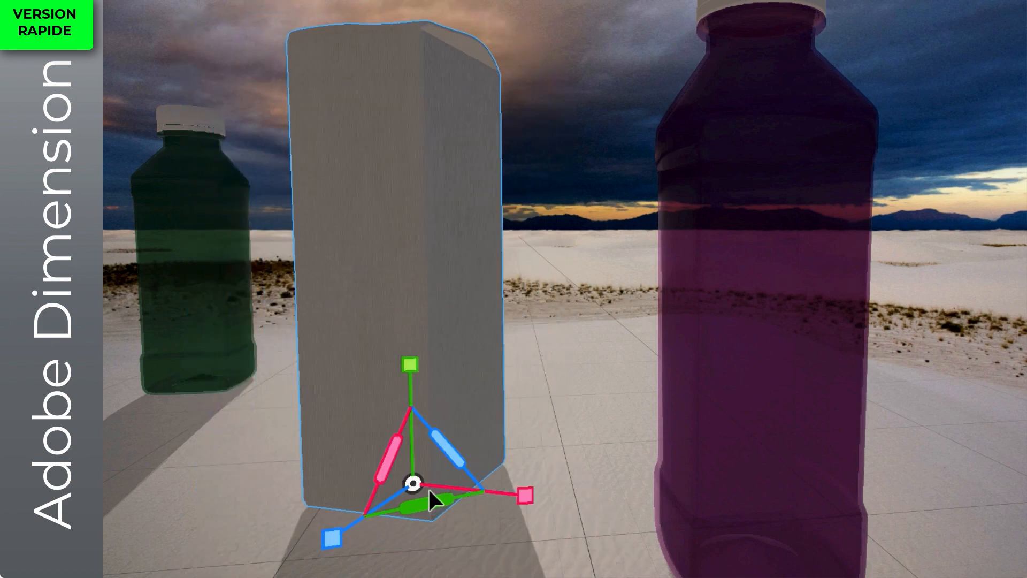
pyautogui.moveTo(449, 456); pyautogui.dragTo(394, 462)
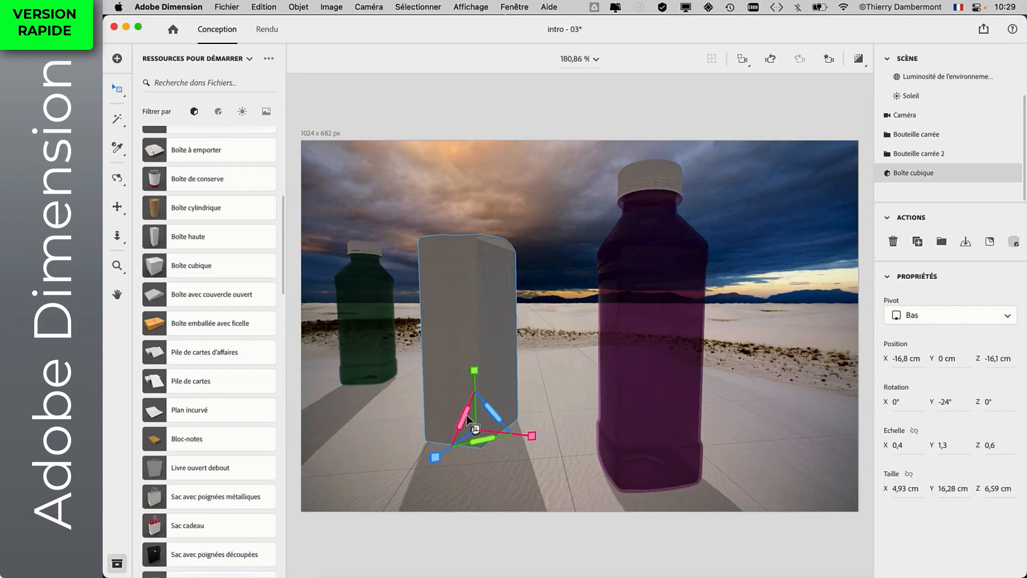
pyautogui.moveTo(468, 418); pyautogui.dragTo(463, 466)
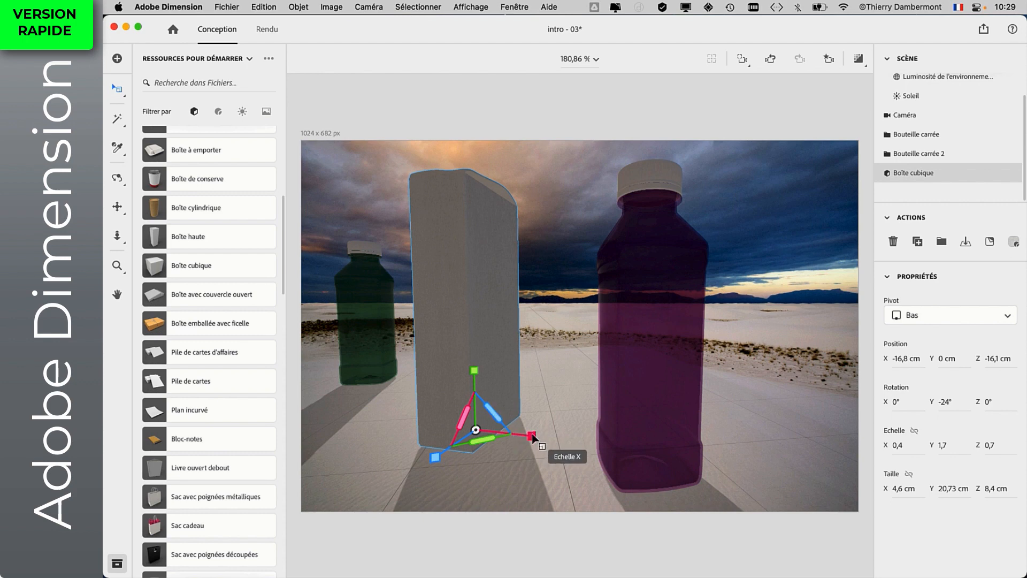
# - Scale the box up proportionally to about 7,75 x 24,29 x 7,01 cm and frame it with the camera
pyautogui.moveTo(533, 437); pyautogui.dragTo(530, 428)
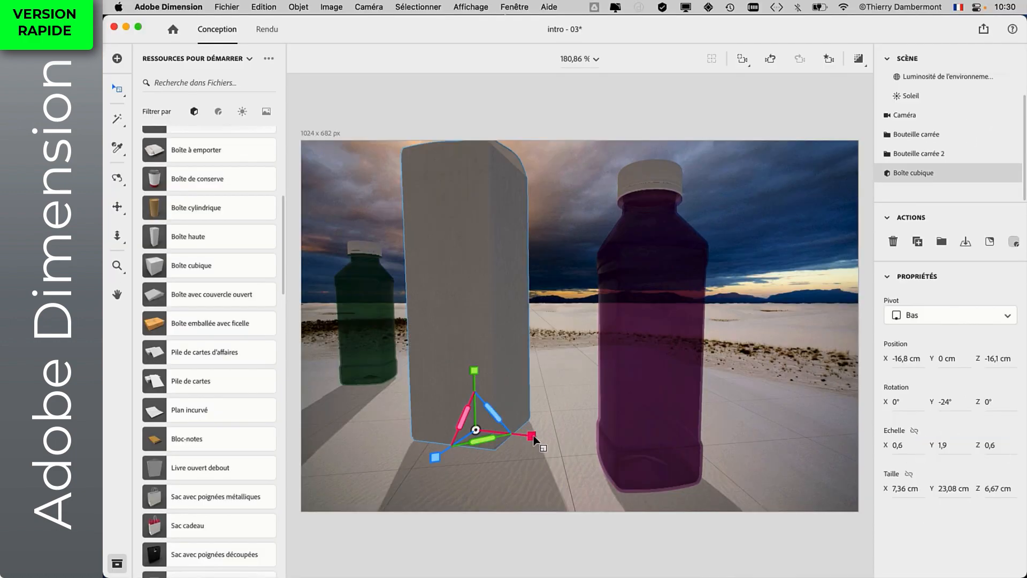
pyautogui.keyDown('shift'); pyautogui.moveTo(533, 436); pyautogui.dragTo(537, 432); pyautogui.keyUp('shift')
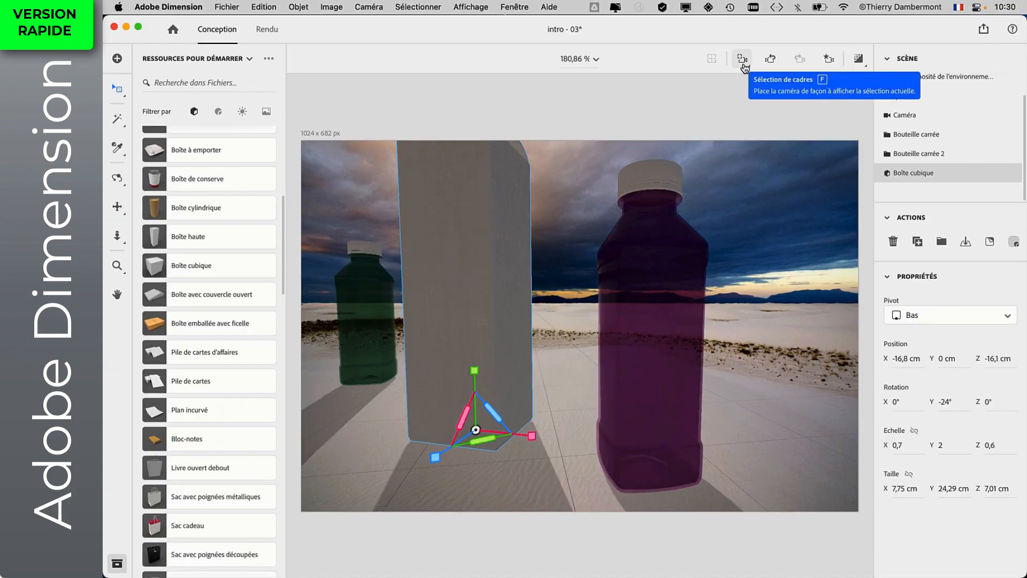
pyautogui.click(743, 60)
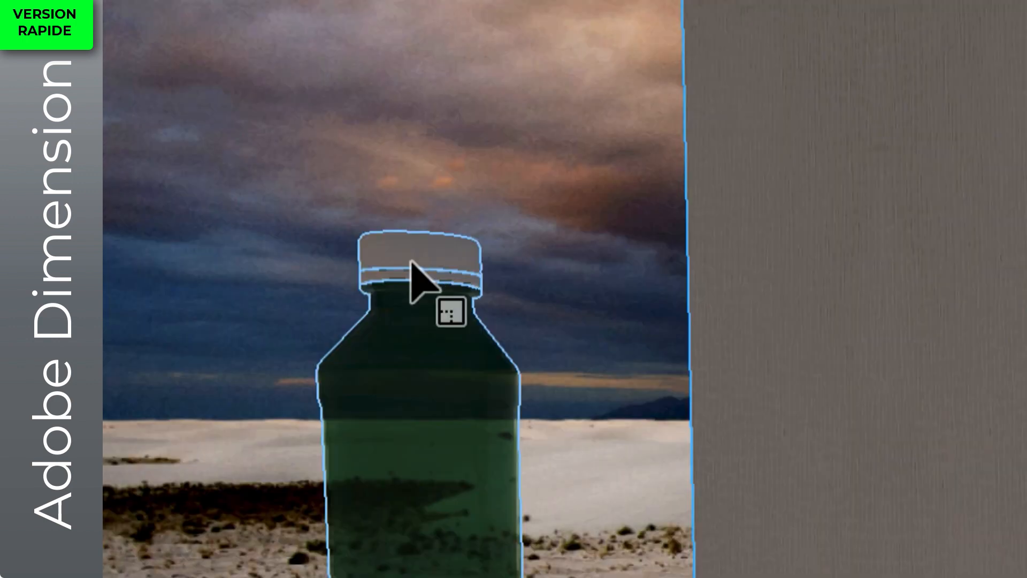
# - Set the base colour of the green bottle's cap to a saturated blue, about RGB 3, 45, 255
pyautogui.click(422, 275)
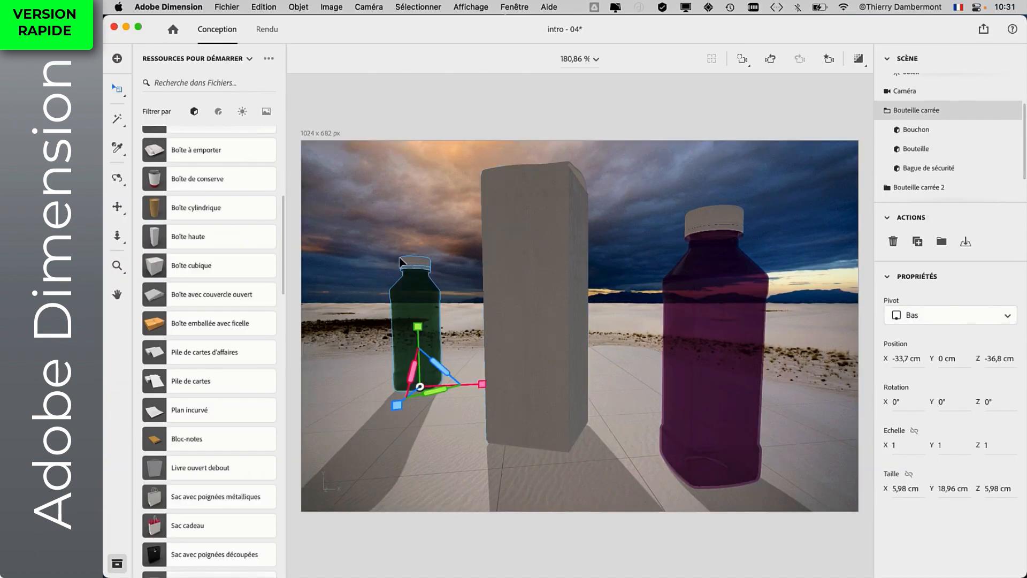
pyautogui.doubleClick(413, 265)
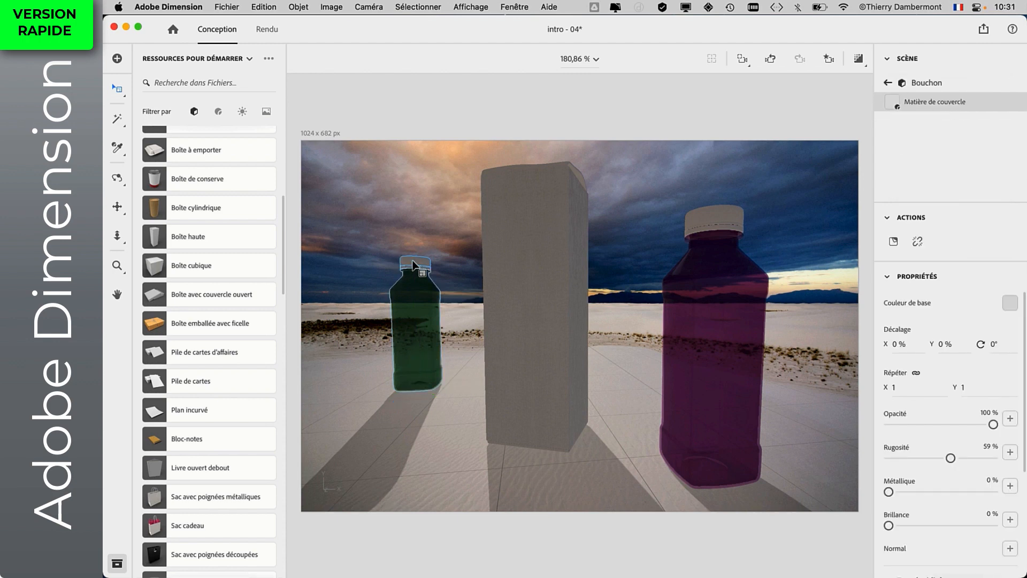
pyautogui.click(1008, 303)
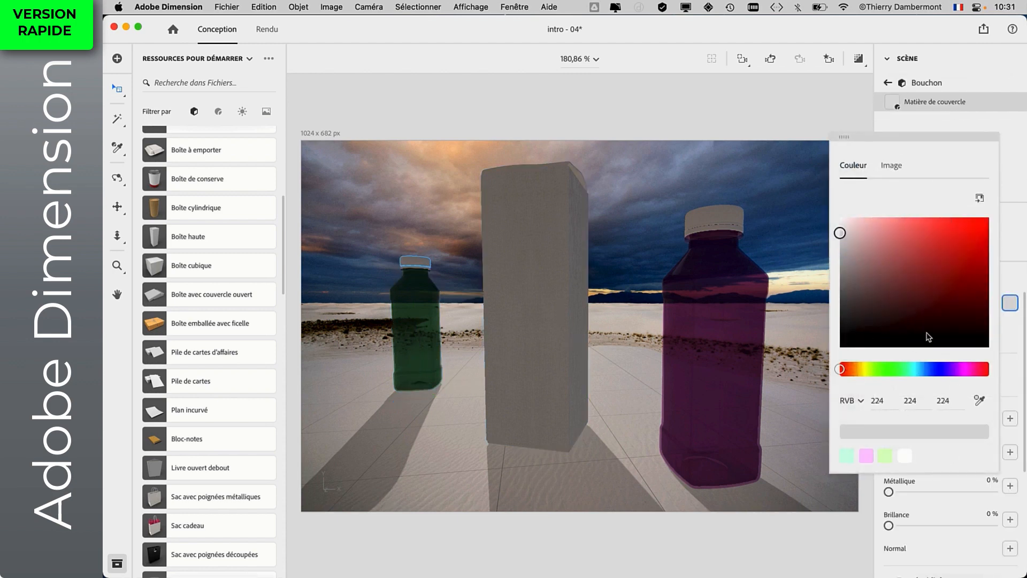
pyautogui.click(933, 296)
pyautogui.click(935, 369)
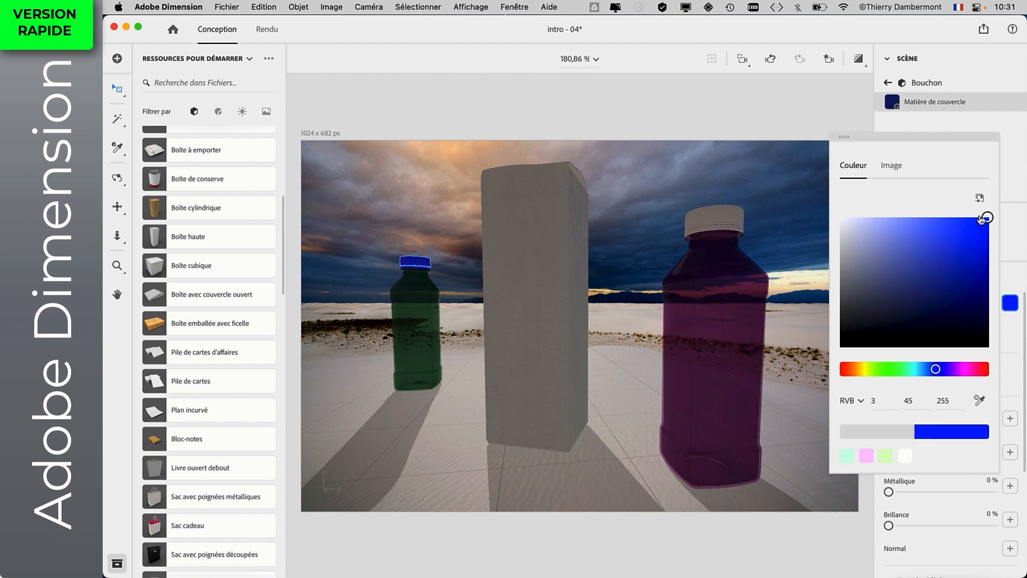
# - Set the base colour of the purple bottle's cap to bright yellow and deselect everything
pyautogui.click(705, 216)
pyautogui.doubleClick(704, 216)
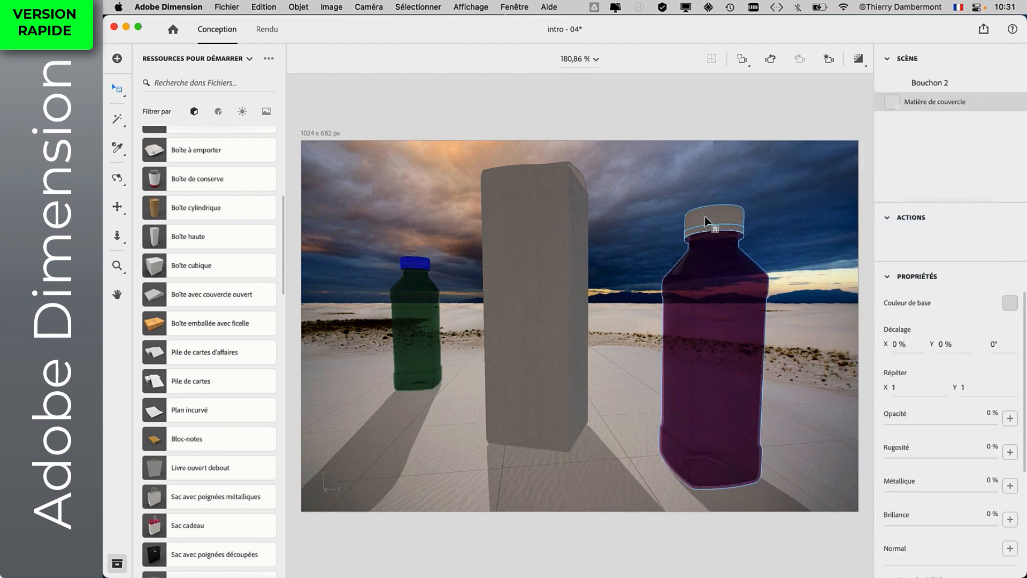
pyautogui.click(1010, 303)
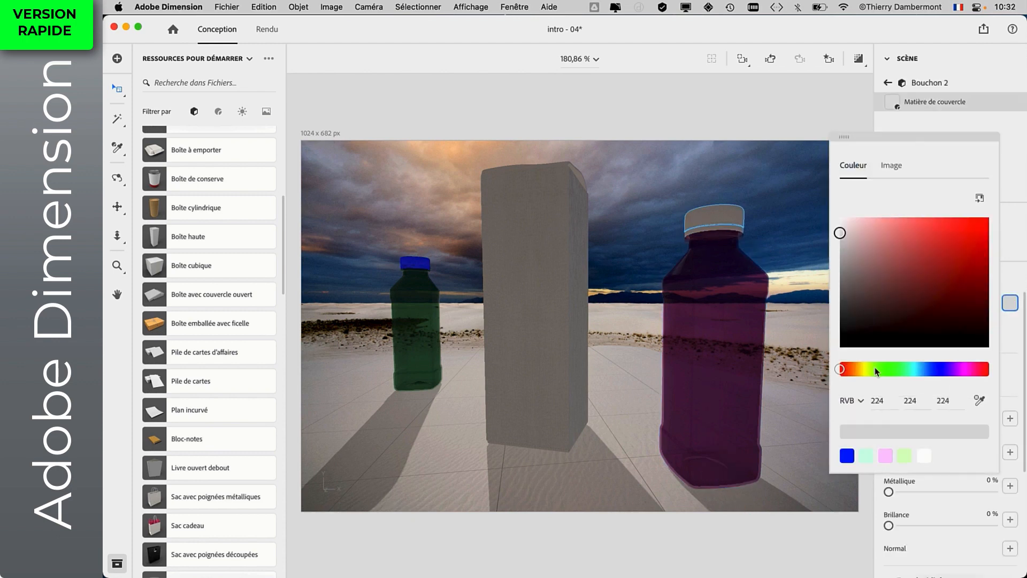
pyautogui.moveTo(875, 369); pyautogui.dragTo(865, 369)
pyautogui.moveTo(924, 263); pyautogui.dragTo(998, 213)
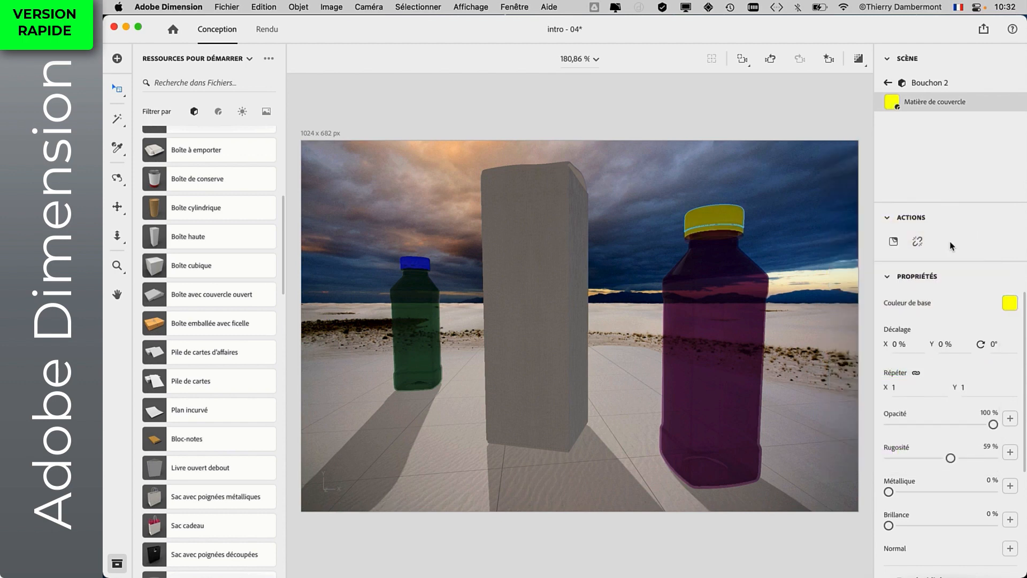
pyautogui.click(472, 107)
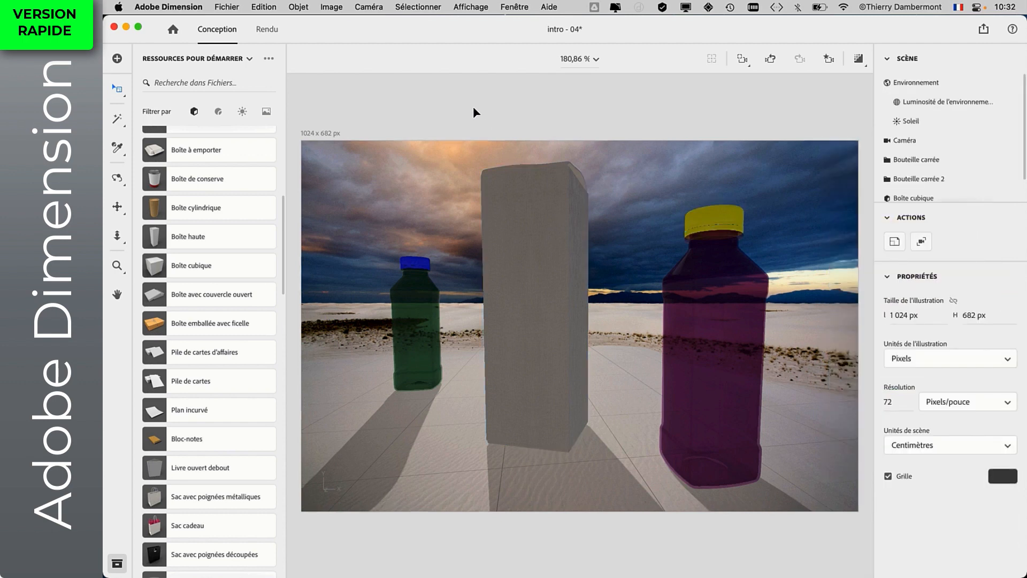
# - Rotate the environment's Soleil light to about -19° so the shadows fall behind the objects
pyautogui.click(919, 83)
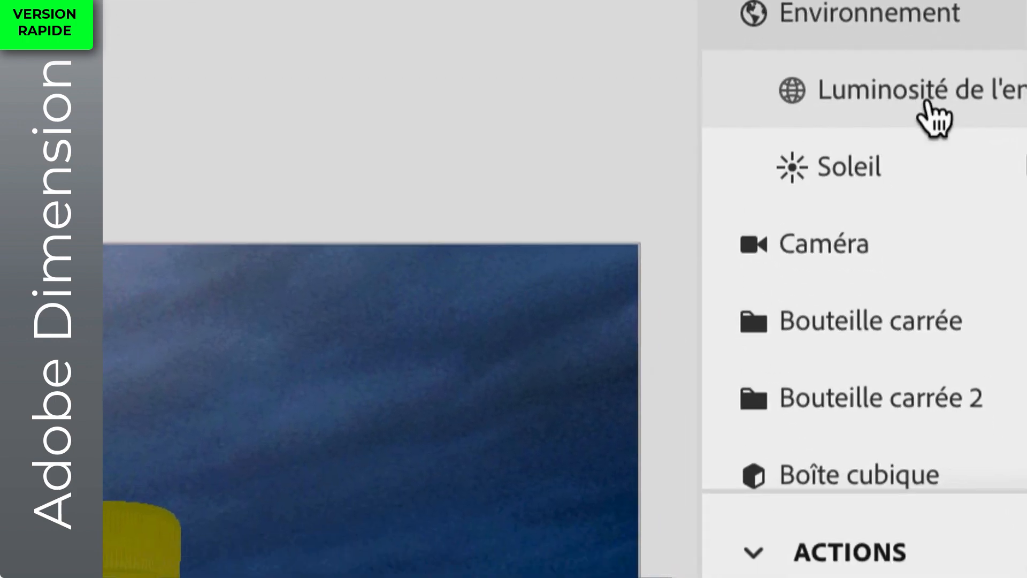
pyautogui.click(958, 104)
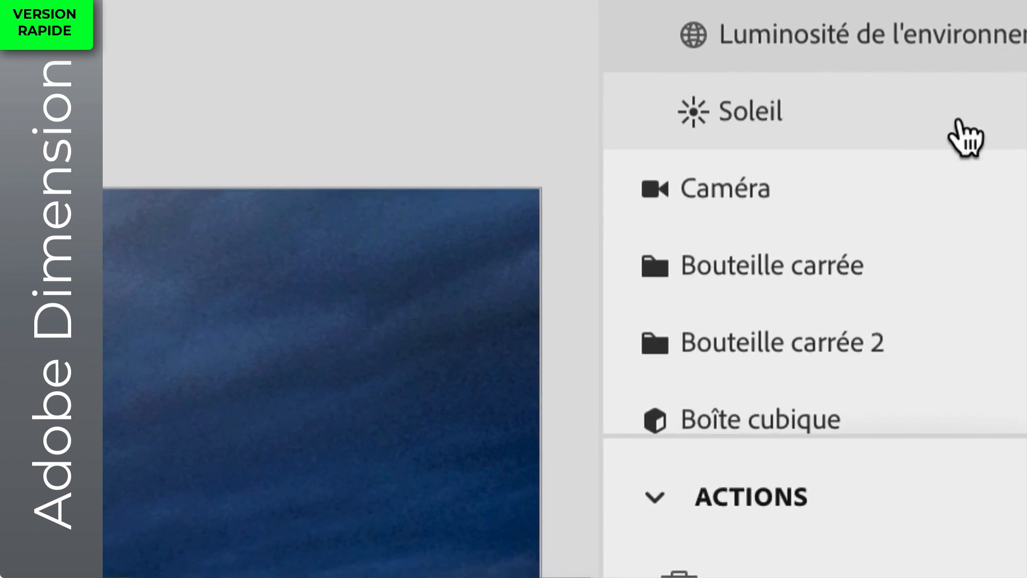
pyautogui.click(966, 138)
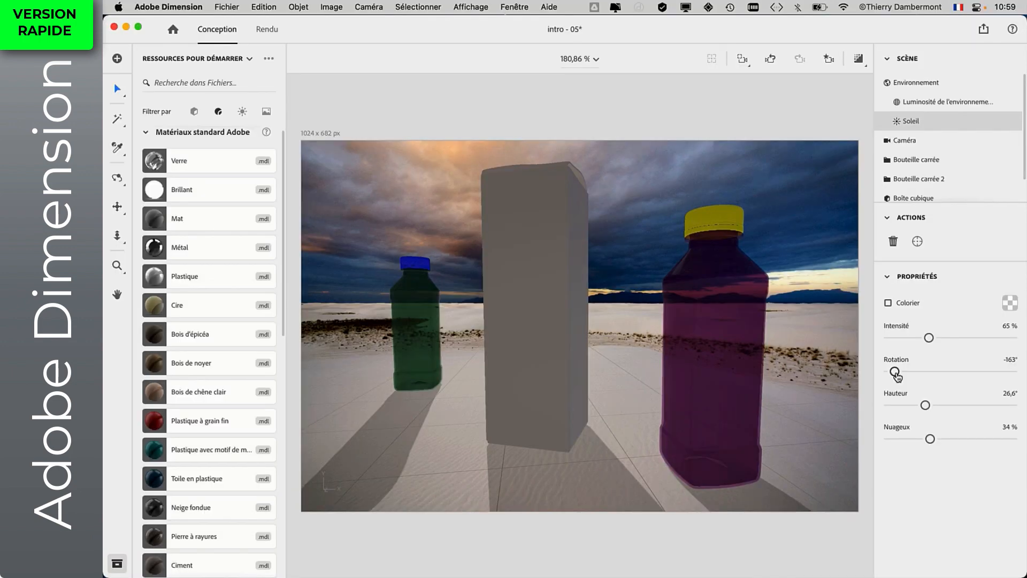
pyautogui.moveTo(894, 371); pyautogui.dragTo(1018, 368)
pyautogui.moveTo(928, 373)
pyautogui.mouseDown()
pyautogui.moveTo(976, 374)
pyautogui.moveTo(945, 371)
pyautogui.mouseUp()
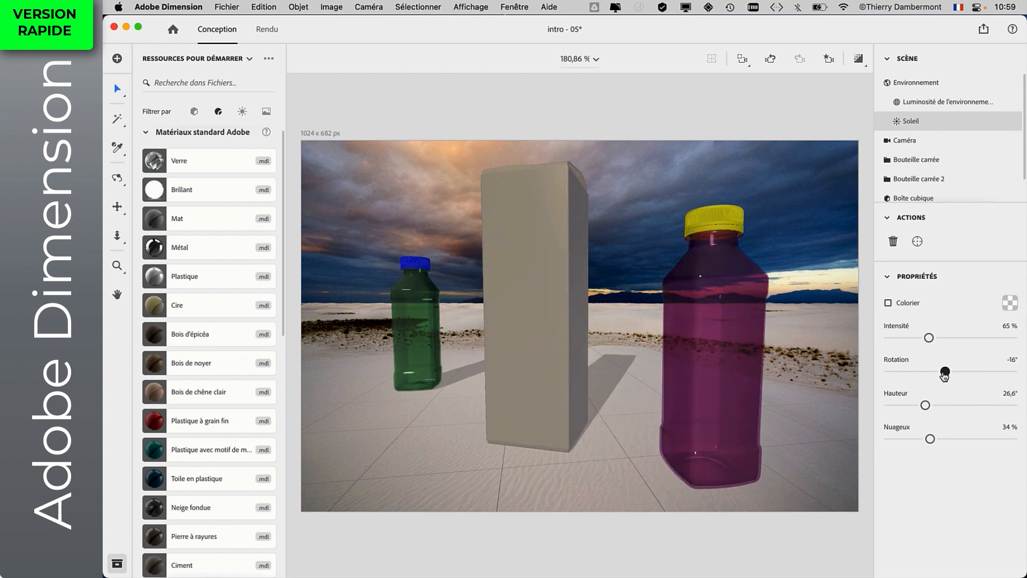
pyautogui.click(648, 378)
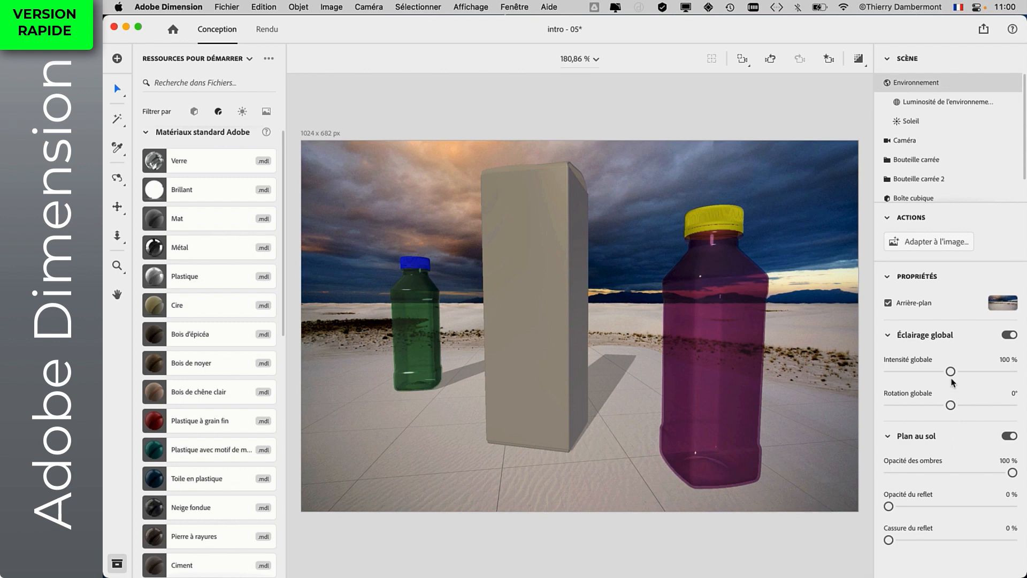
pyautogui.click(916, 121)
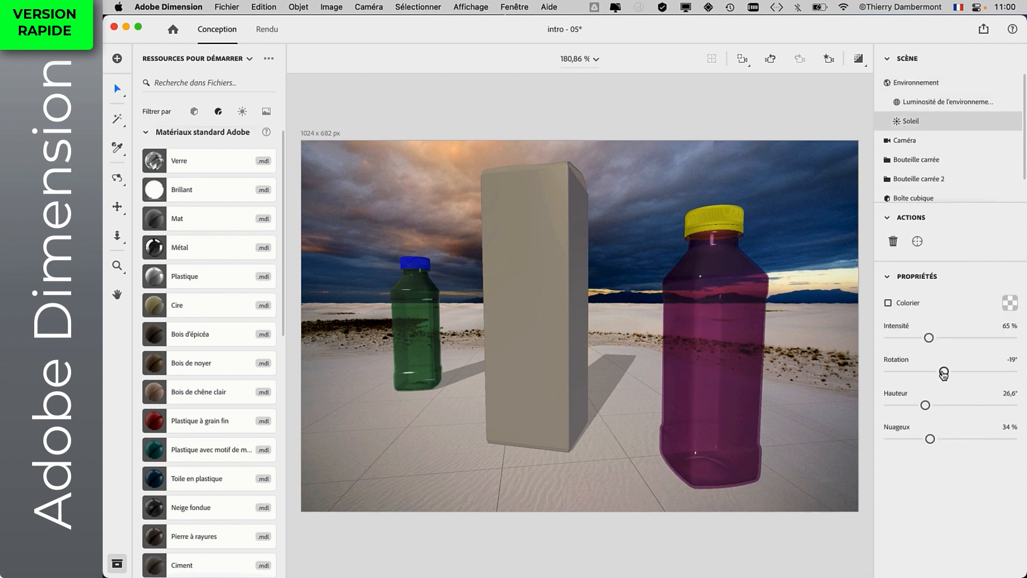
pyautogui.moveTo(945, 371)
pyautogui.mouseDown()
pyautogui.moveTo(879, 376)
pyautogui.moveTo(940, 370)
pyautogui.mouseUp()
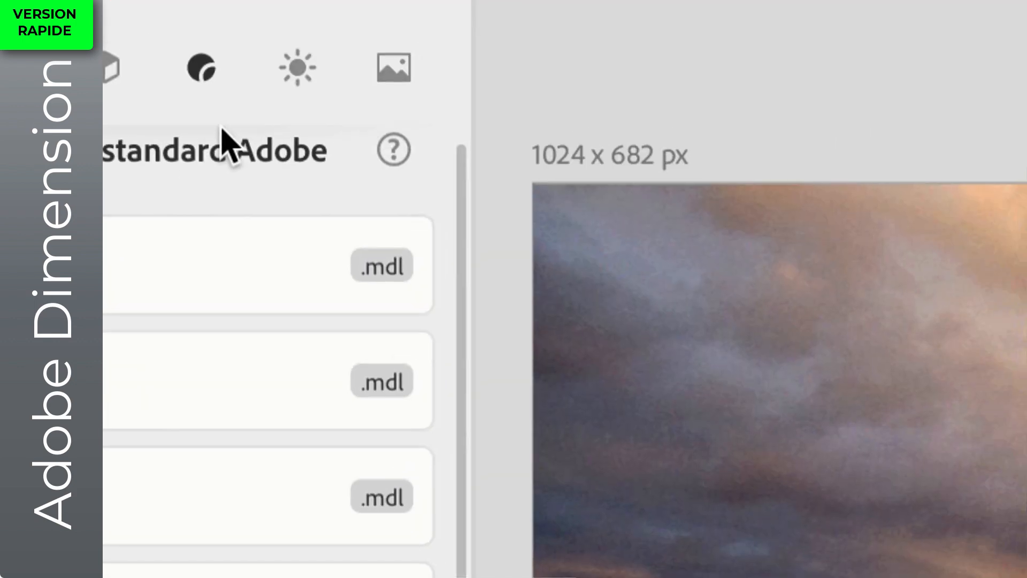
# - Add a circular directional light with a rotation of about 47° and an intensity of about 49 %
pyautogui.click(298, 66)
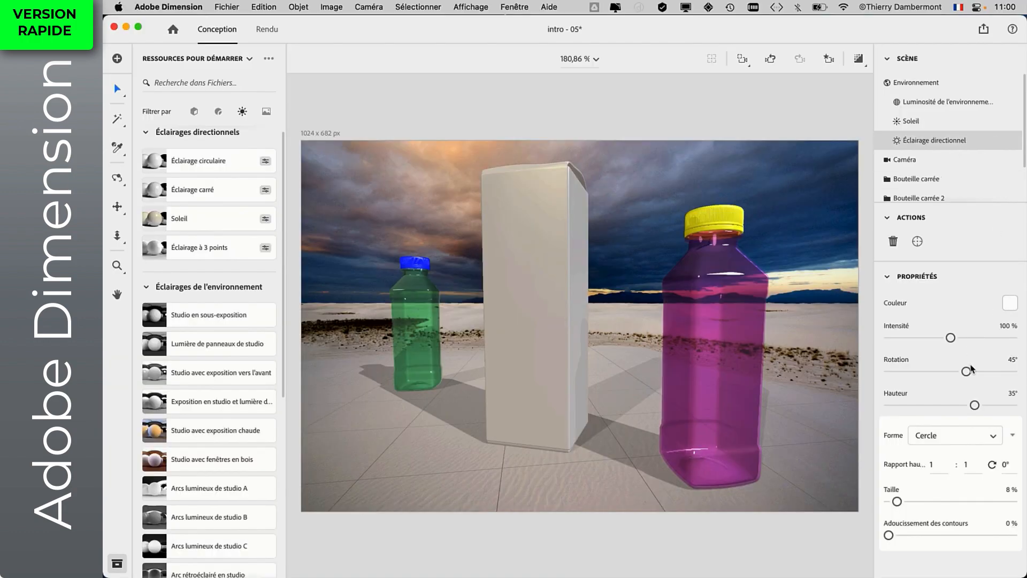
pyautogui.moveTo(963, 372); pyautogui.dragTo(966, 371)
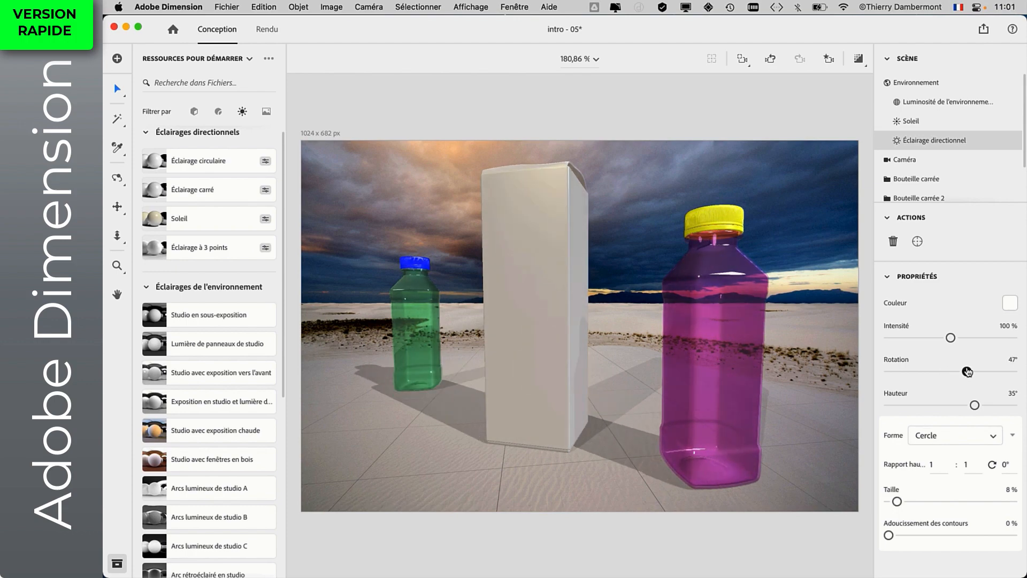
pyautogui.moveTo(950, 338); pyautogui.dragTo(919, 340)
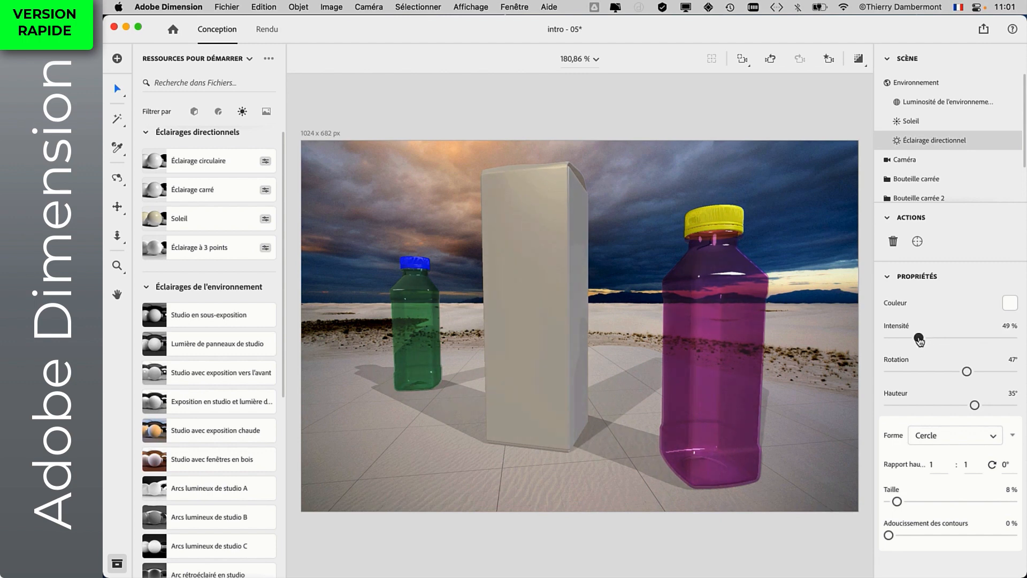
# - Enlarge the directional light to a size of about 25 % and slightly increase its edge softening
pyautogui.moveTo(897, 501); pyautogui.dragTo(920, 503)
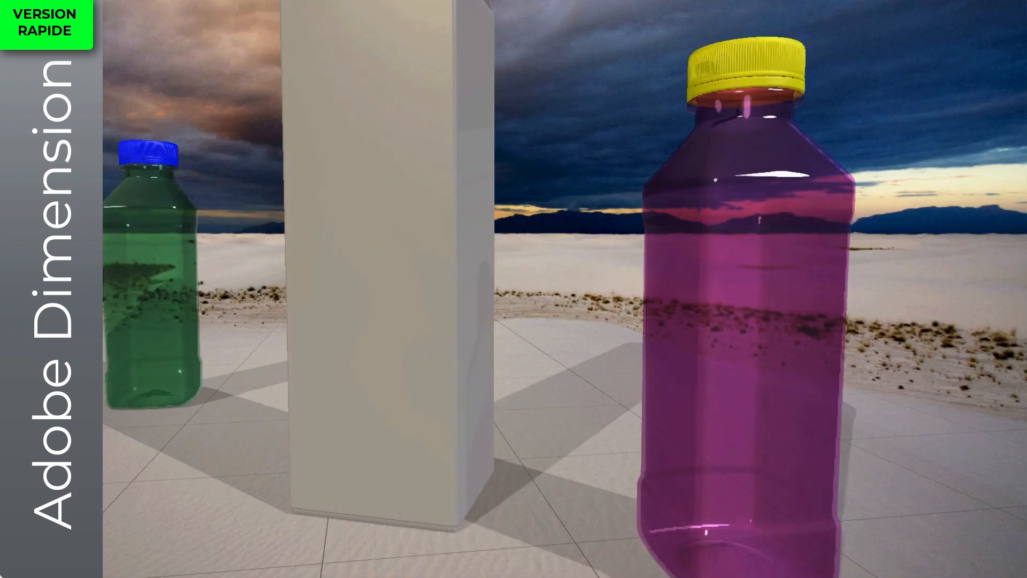
pyautogui.moveTo(920, 504); pyautogui.dragTo(918, 502)
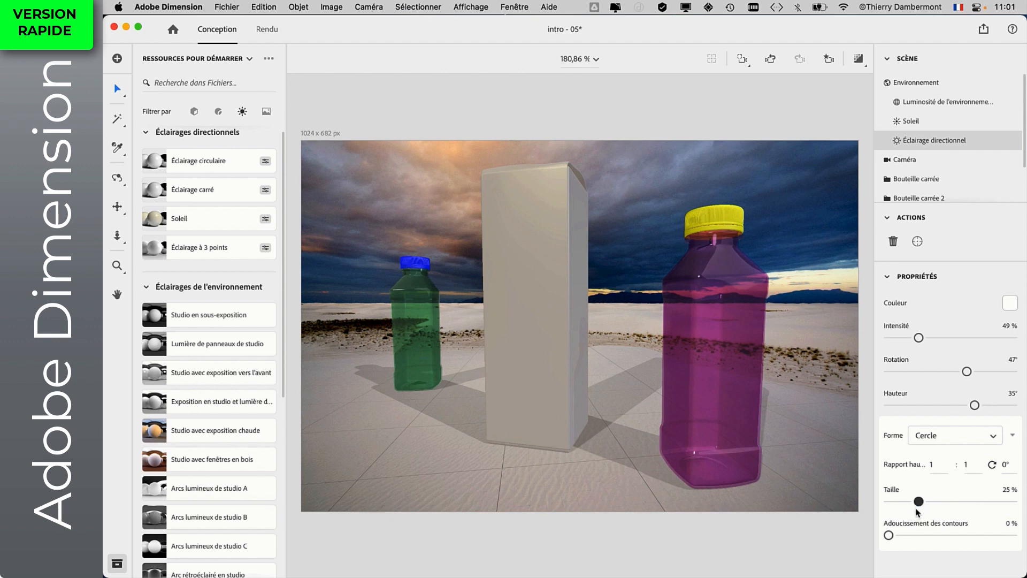
pyautogui.moveTo(889, 535); pyautogui.dragTo(902, 534)
# - Move the green bottle along the ground to about X -23,1, Z -10,8 cm and the purple one to X -3,4, Z -6,3 cm
pyautogui.click(422, 386)
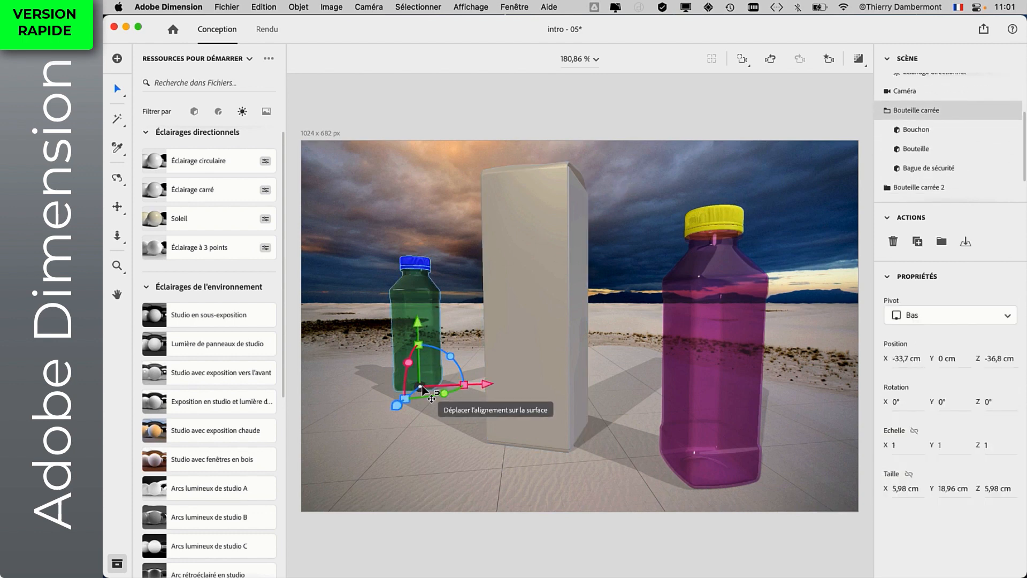
pyautogui.moveTo(422, 387); pyautogui.dragTo(461, 468)
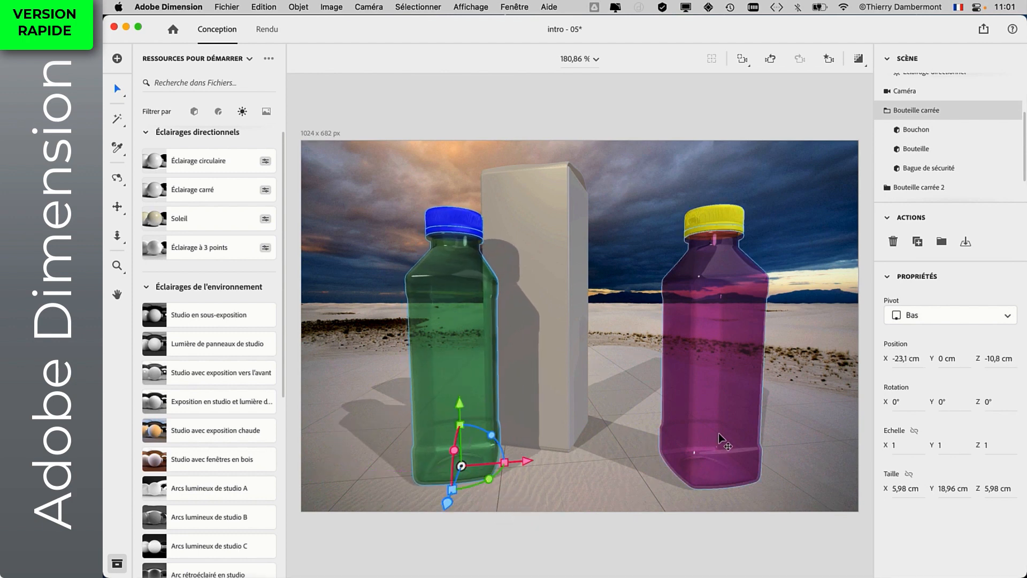
pyautogui.click(712, 468)
pyautogui.moveTo(709, 467); pyautogui.dragTo(730, 474)
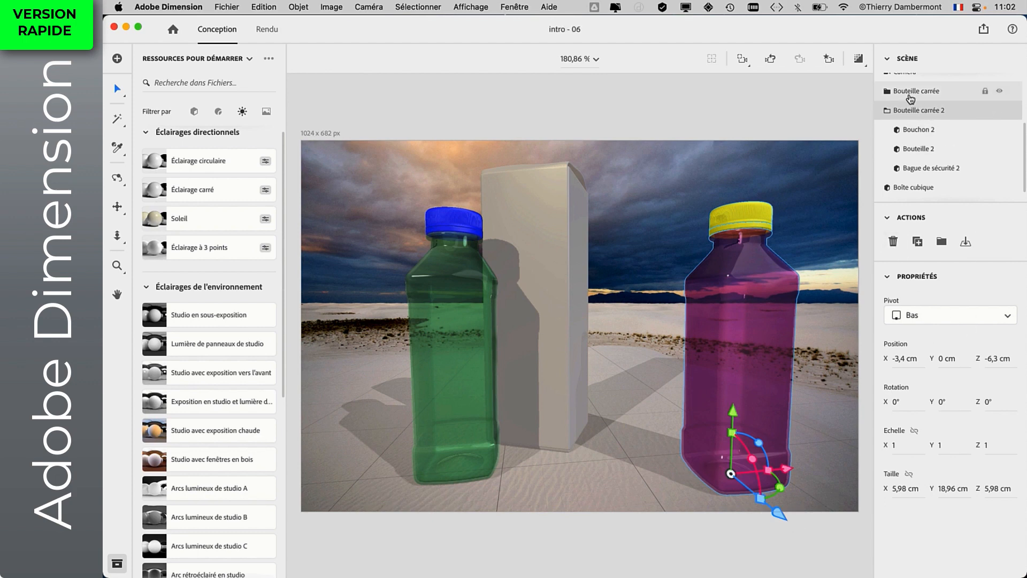
# - Set the reflection opacity of the environment's ground plane to about 47 %
pyautogui.scroll(4, 912, 96)
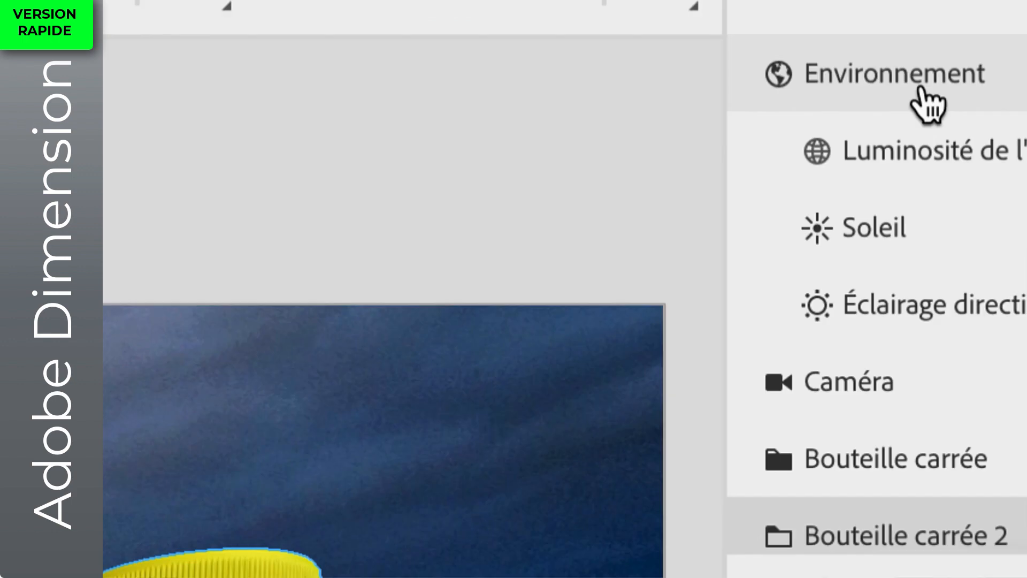
pyautogui.click(920, 88)
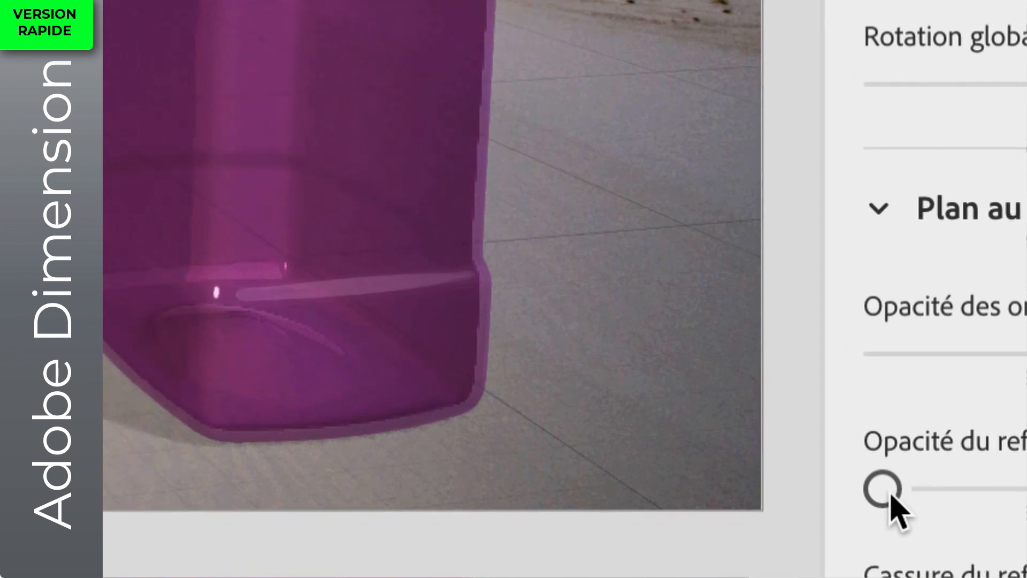
pyautogui.moveTo(889, 434); pyautogui.dragTo(938, 434)
pyautogui.moveTo(936, 513); pyautogui.dragTo(957, 509)
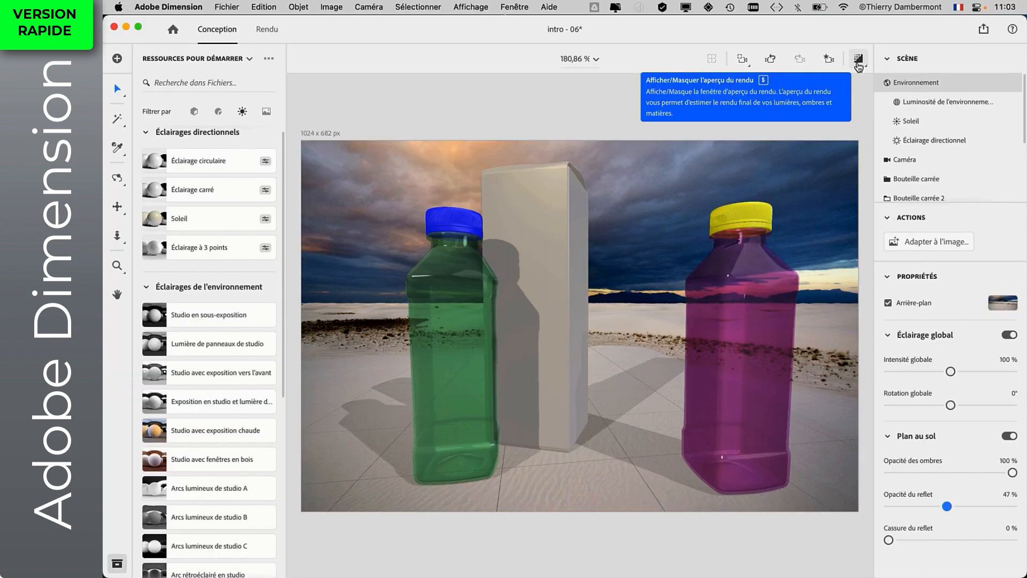
# - Turn on the render preview and move the green bottle slightly further from the box on the ground
pyautogui.click(858, 63)
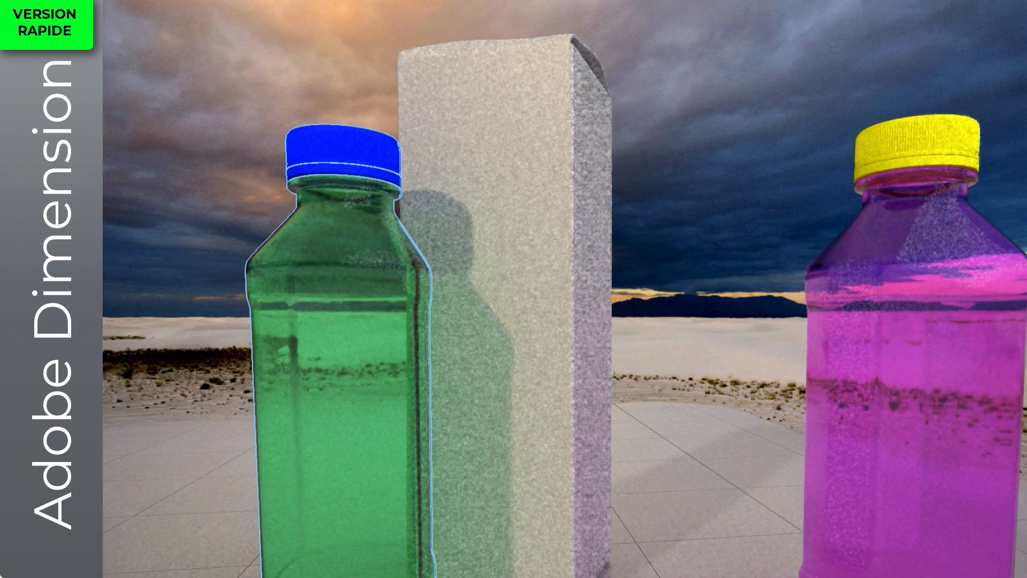
pyautogui.click(341, 512)
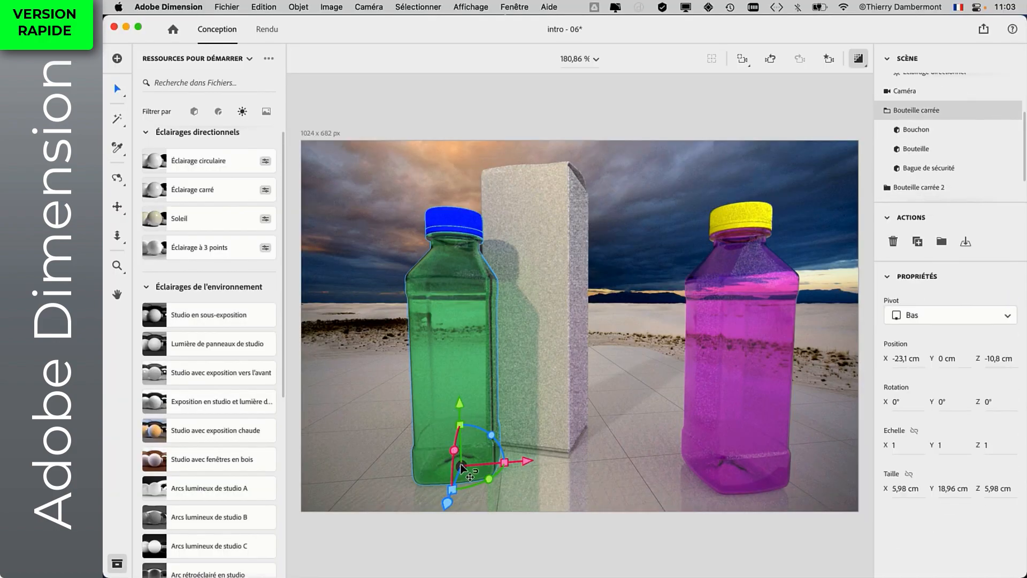
pyautogui.moveTo(463, 465); pyautogui.dragTo(441, 460)
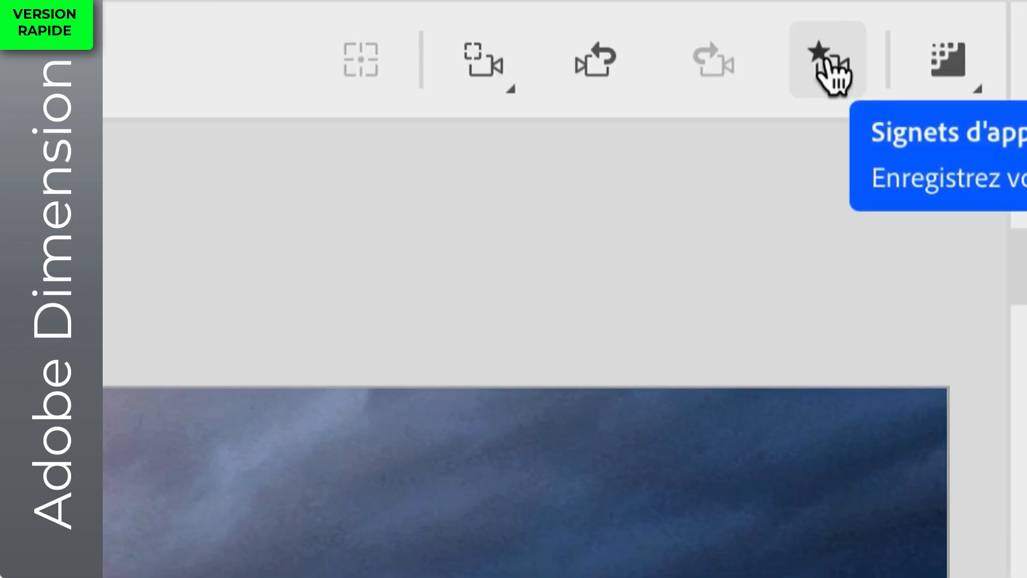
# - Save the current camera view as a bookmark named "face nouveau"
pyautogui.click(832, 69)
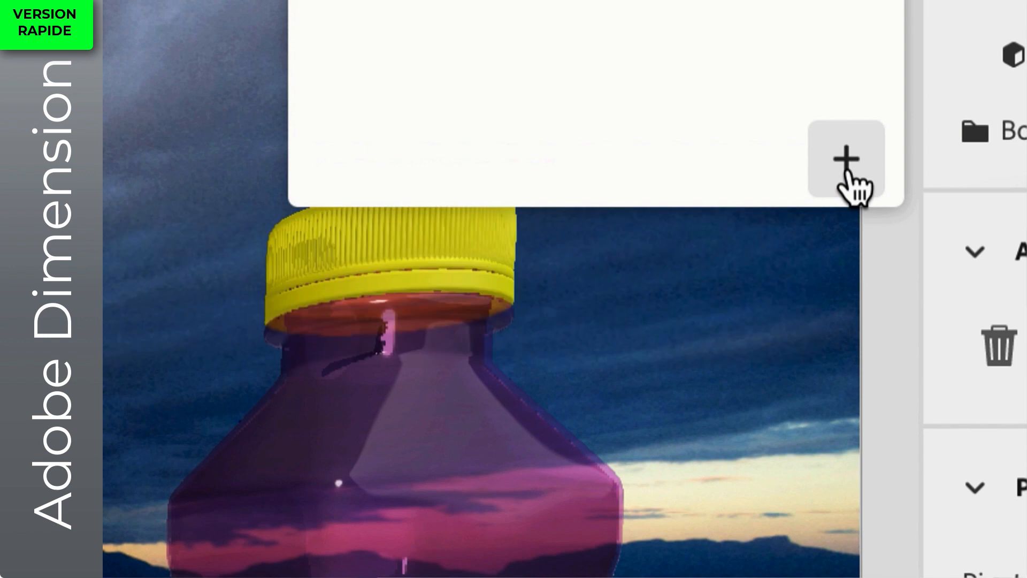
pyautogui.click(846, 163)
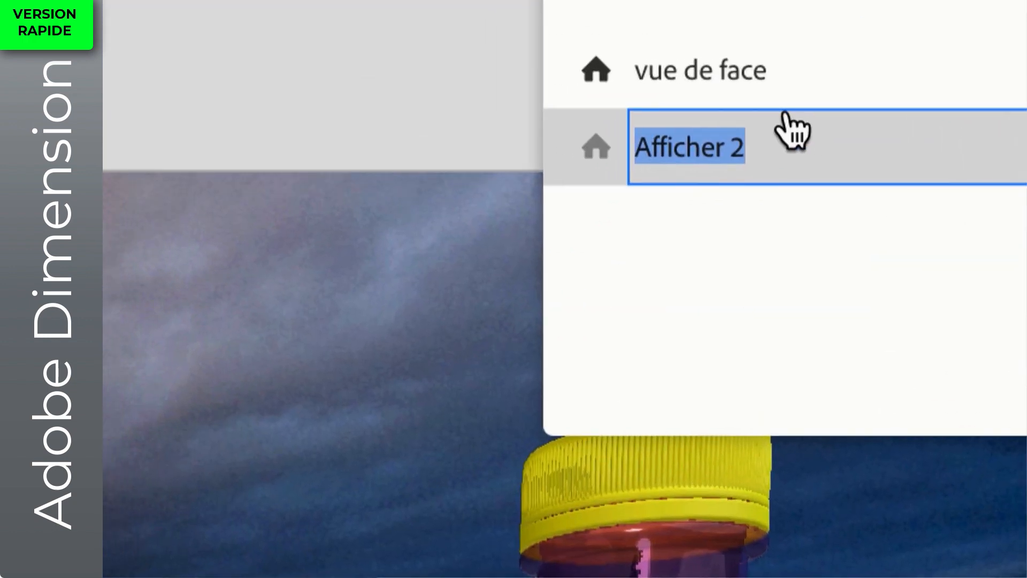
pyautogui.write('face nouvea')
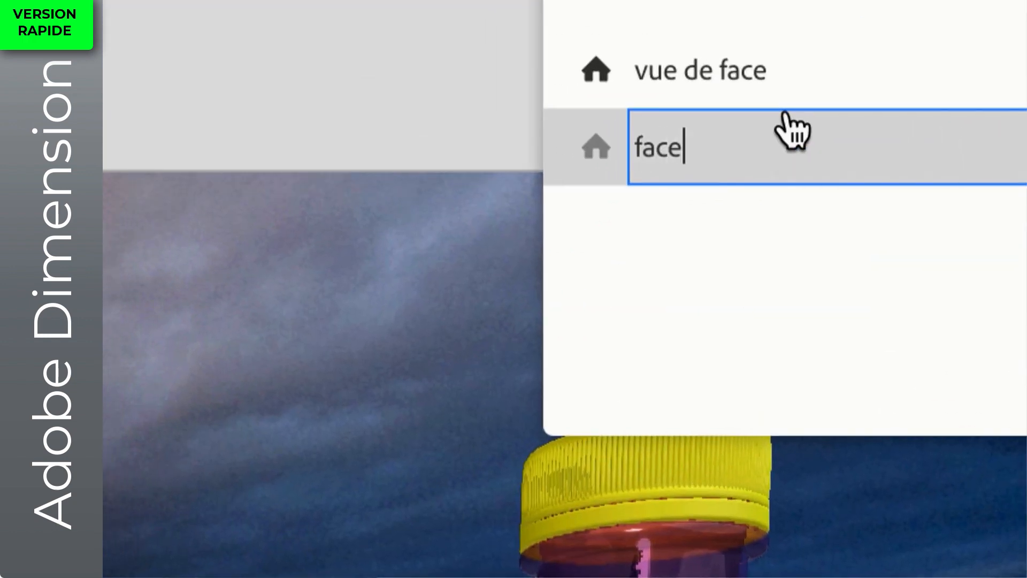
pyautogui.write('u')
pyautogui.press('Return')
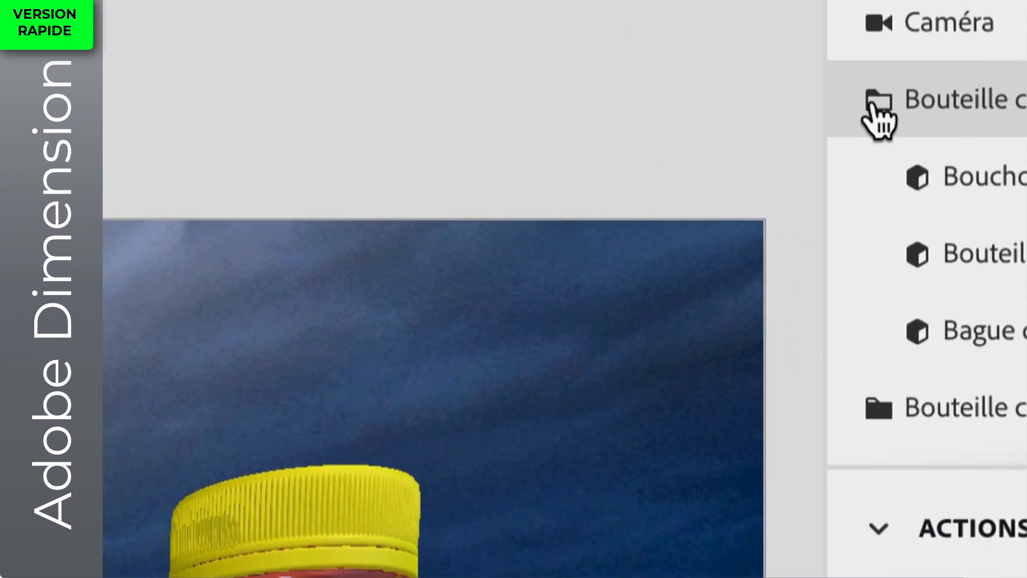
# - Set the camera's Y rotation to 180° and frame the scene's objects from behind
pyautogui.click(771, 113)
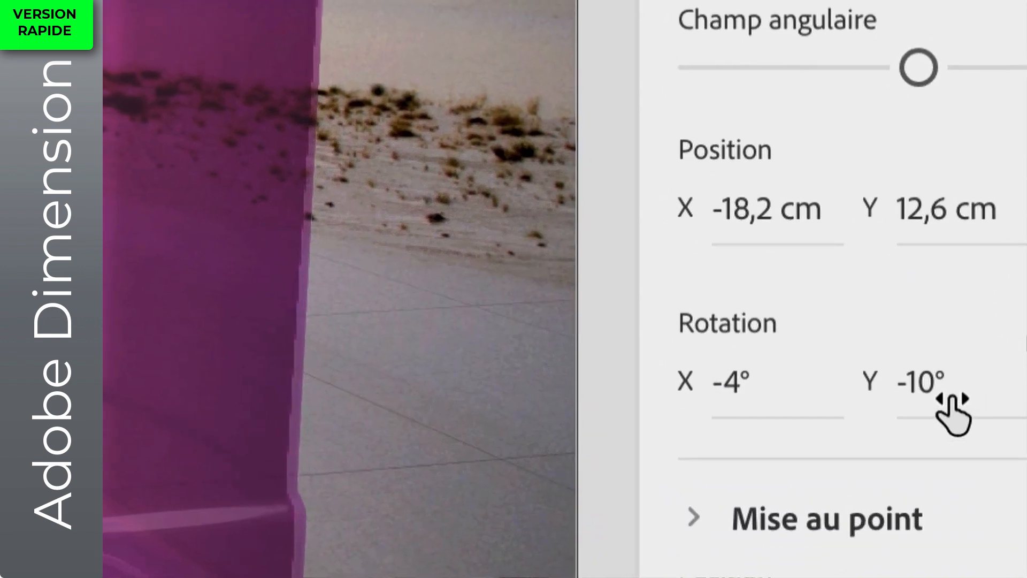
pyautogui.click(952, 398)
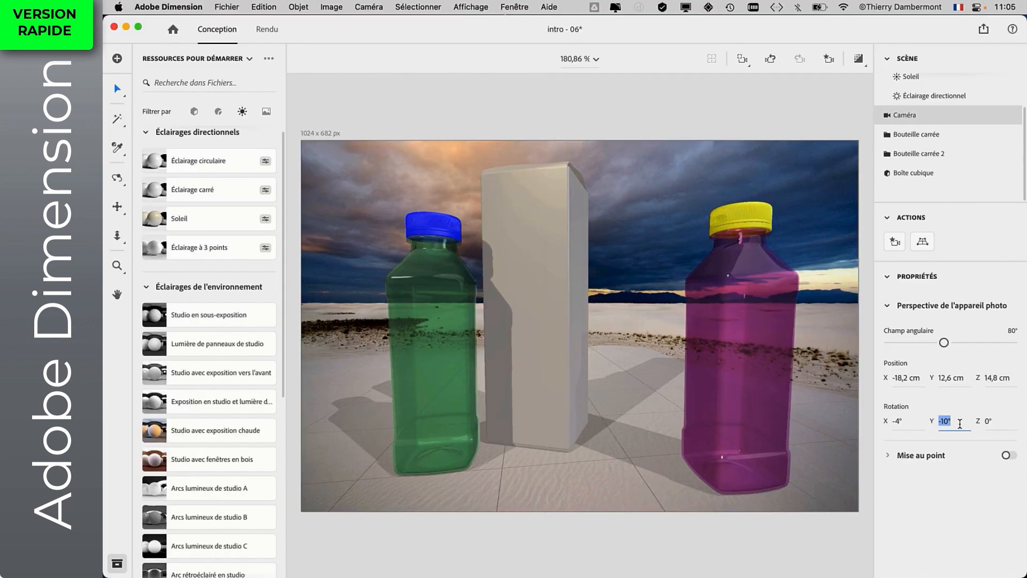
pyautogui.write('180')
pyautogui.press('Tab')
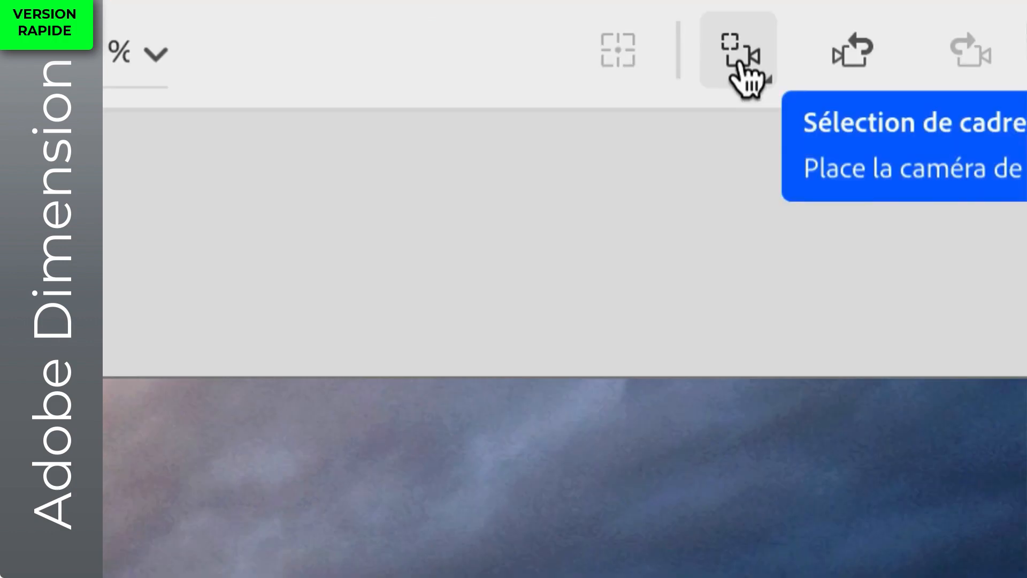
pyautogui.click(741, 64)
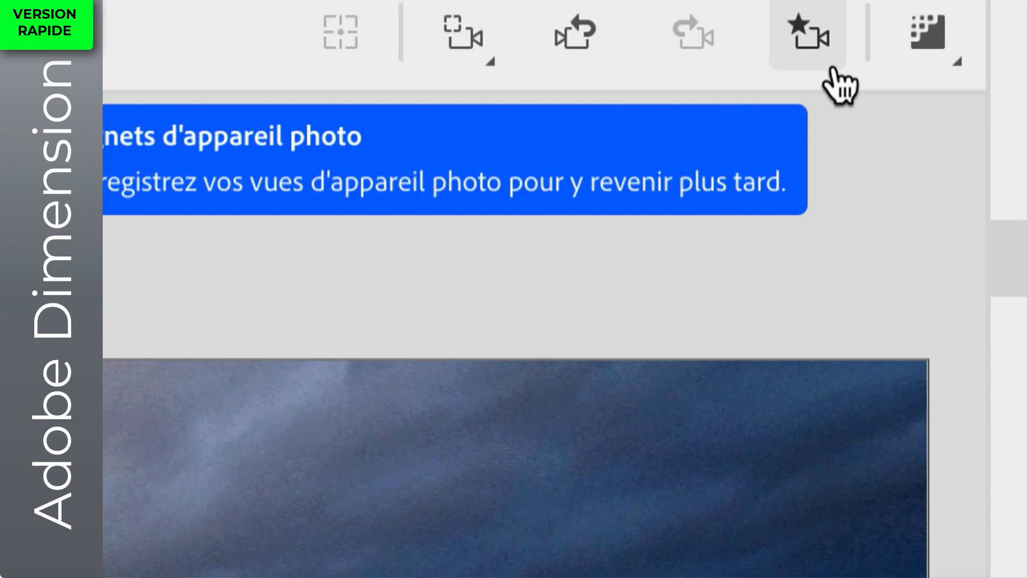
# - Save the rear camera view as a bookmark named "arriere nouveau"
pyautogui.click(833, 68)
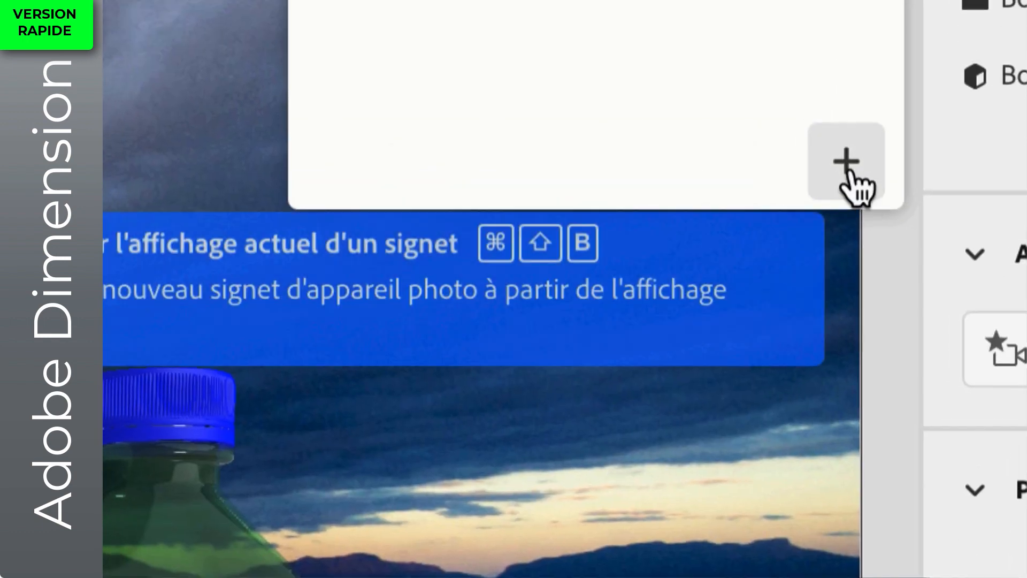
pyautogui.click(919, 576)
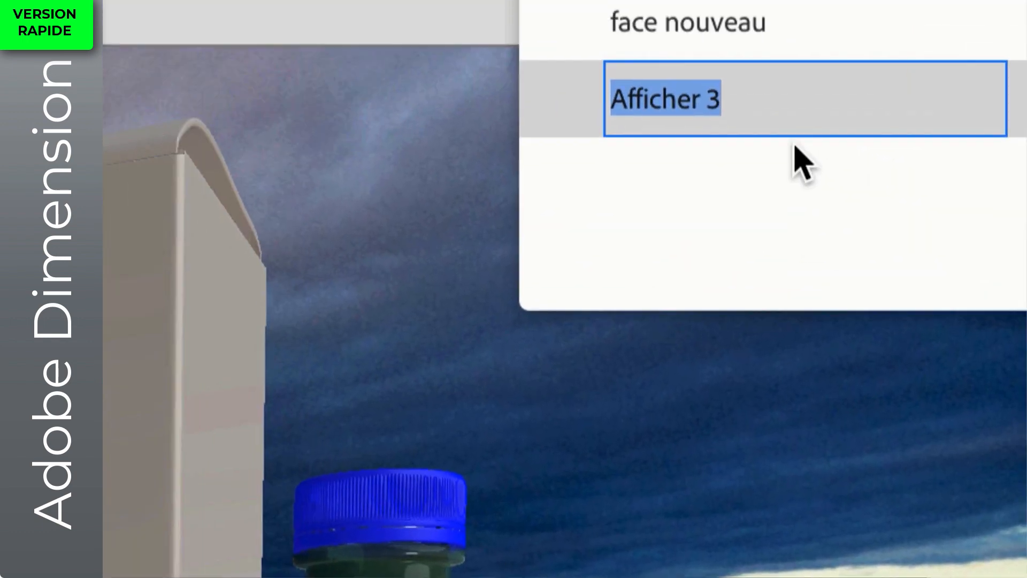
pyautogui.write('arriere ')
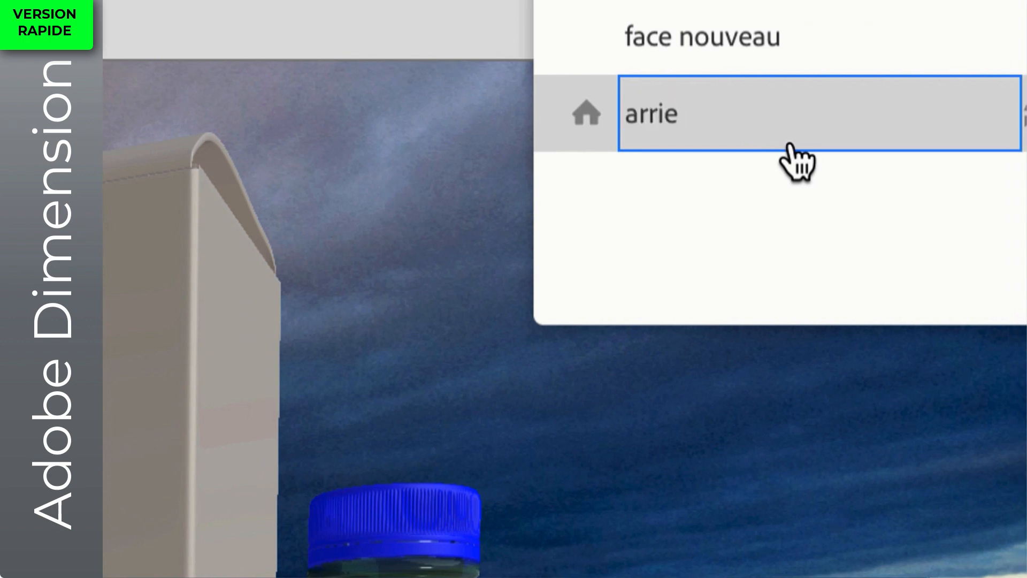
pyautogui.write('nouveau')
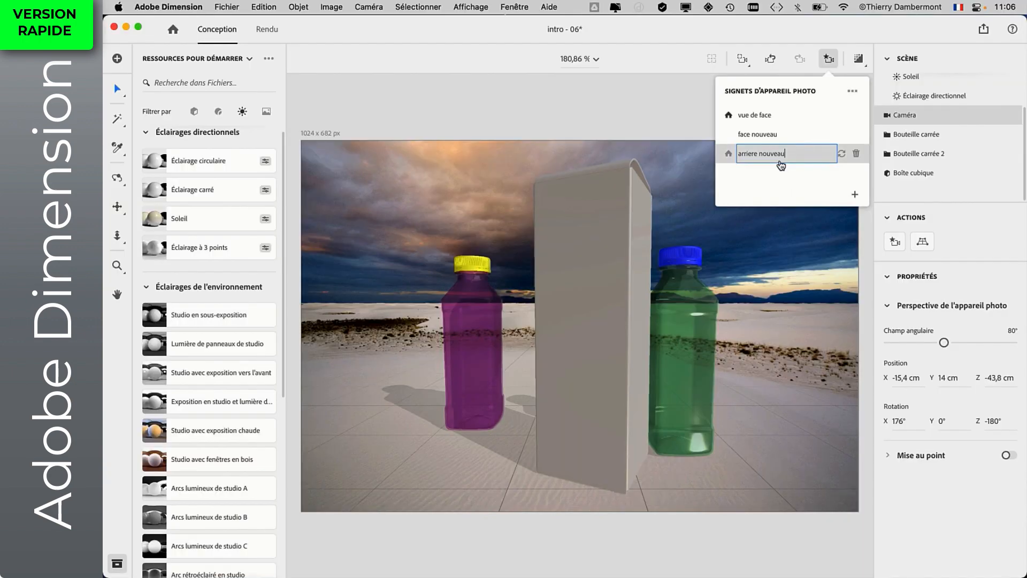
pyautogui.click(830, 192)
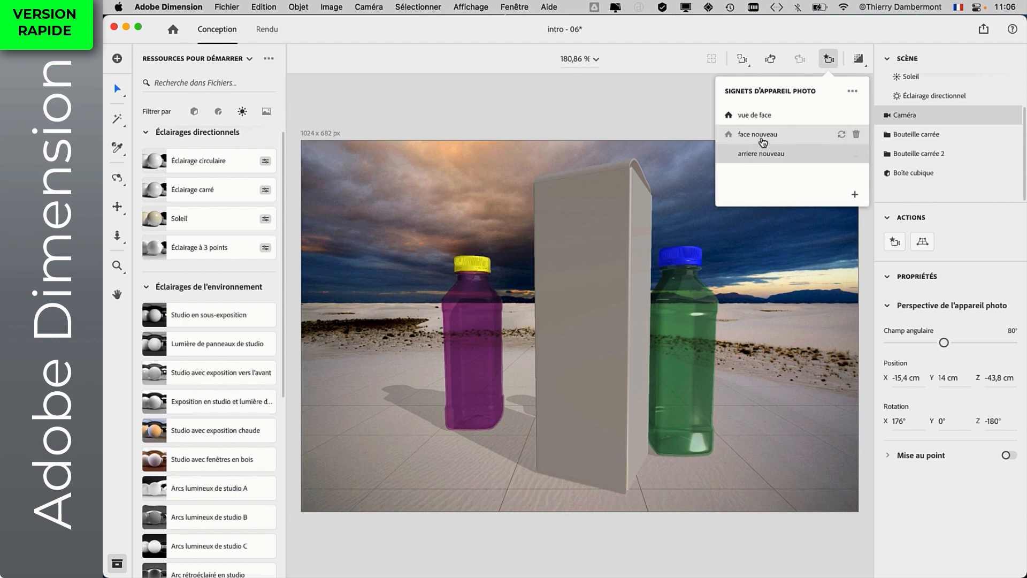
# - Compare the saved camera bookmarks, alternating between the front and rear views and finishing on "face nouveau"
pyautogui.click(762, 137)
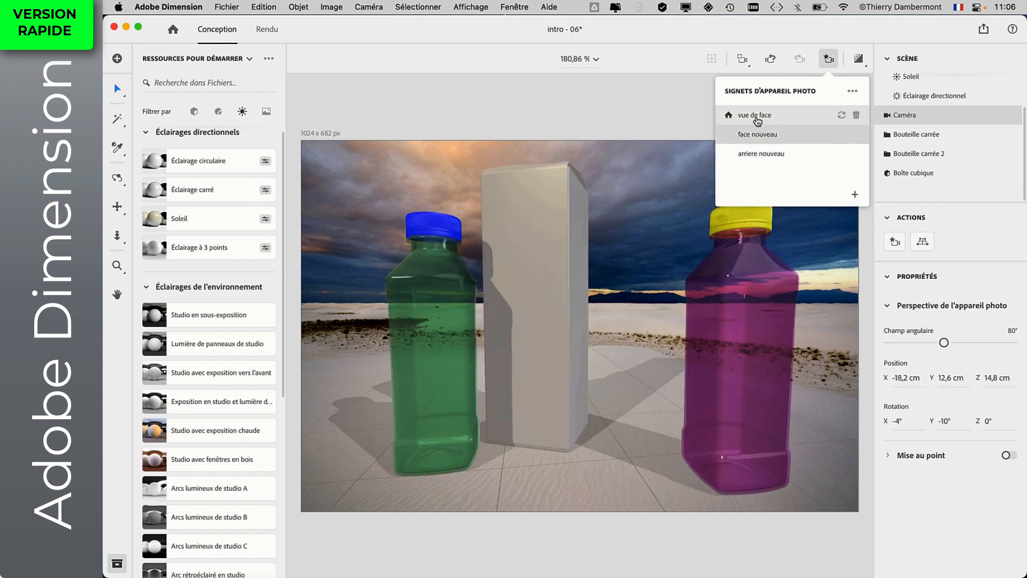
pyautogui.click(756, 117)
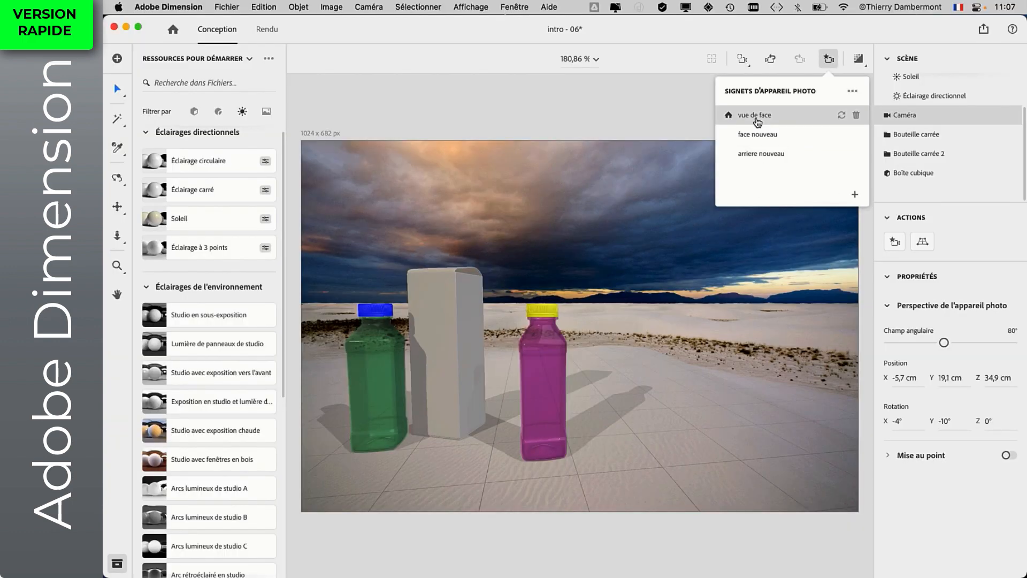
pyautogui.click(757, 136)
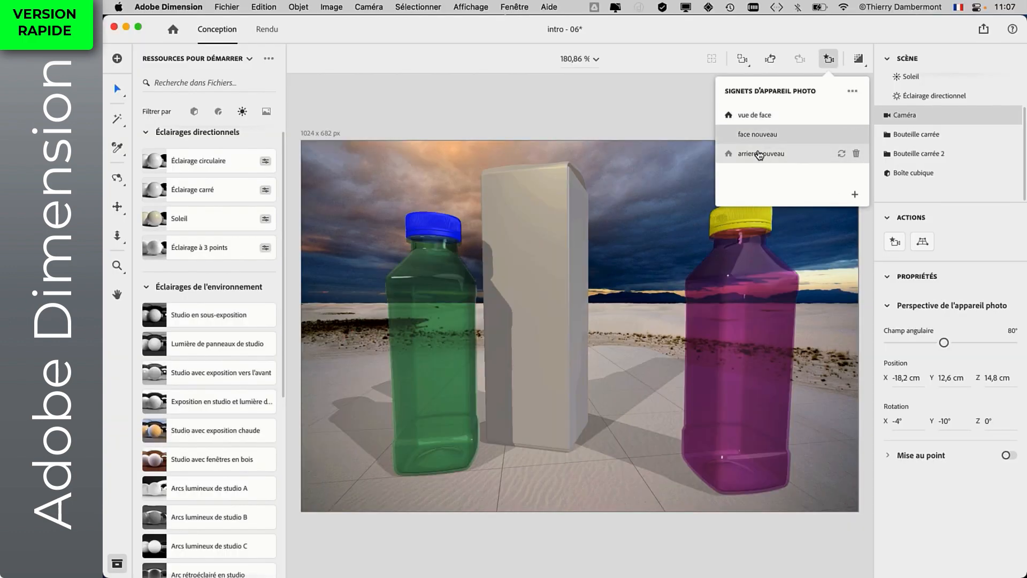
pyautogui.click(759, 154)
pyautogui.click(777, 138)
pyautogui.click(778, 155)
pyautogui.click(775, 137)
pyautogui.click(775, 154)
pyautogui.click(775, 138)
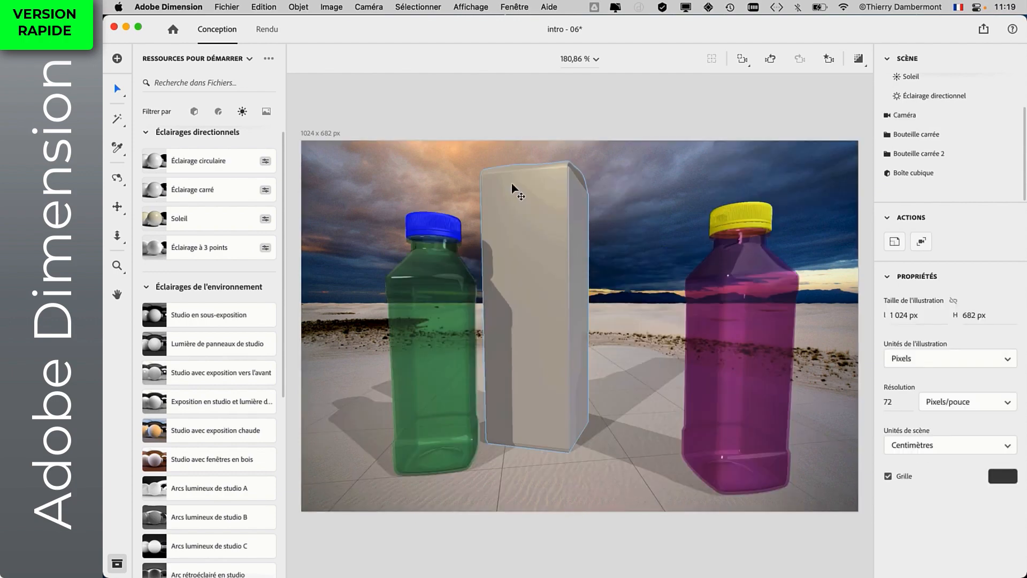
# - Apply the Métal standard material to the tall box
pyautogui.click(512, 188)
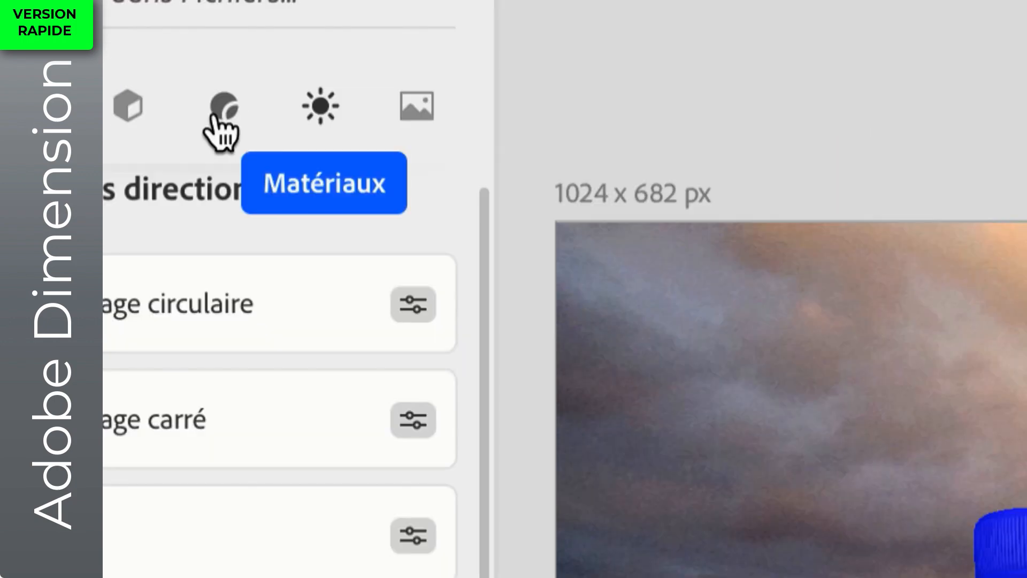
pyautogui.click(220, 119)
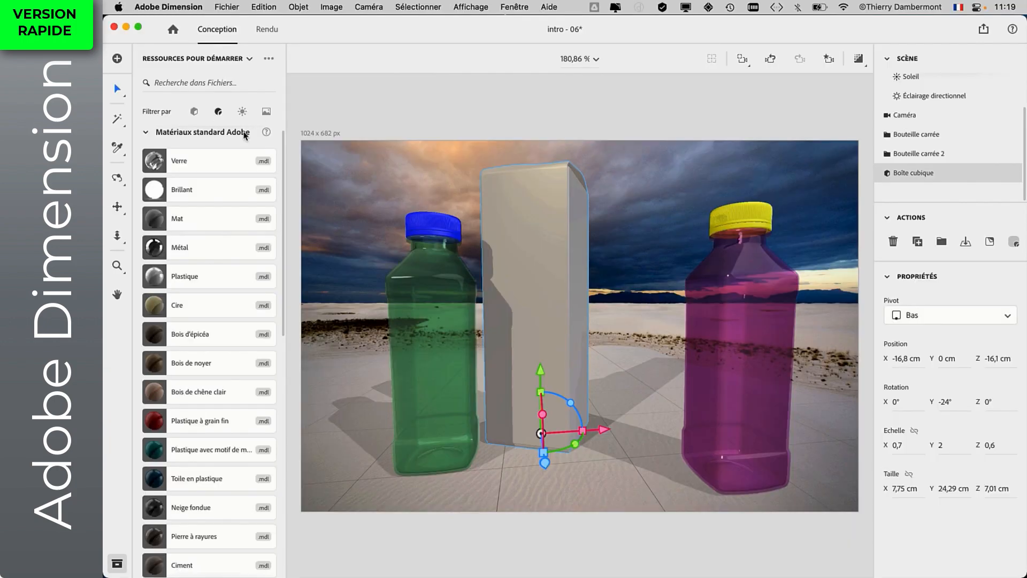
pyautogui.click(187, 258)
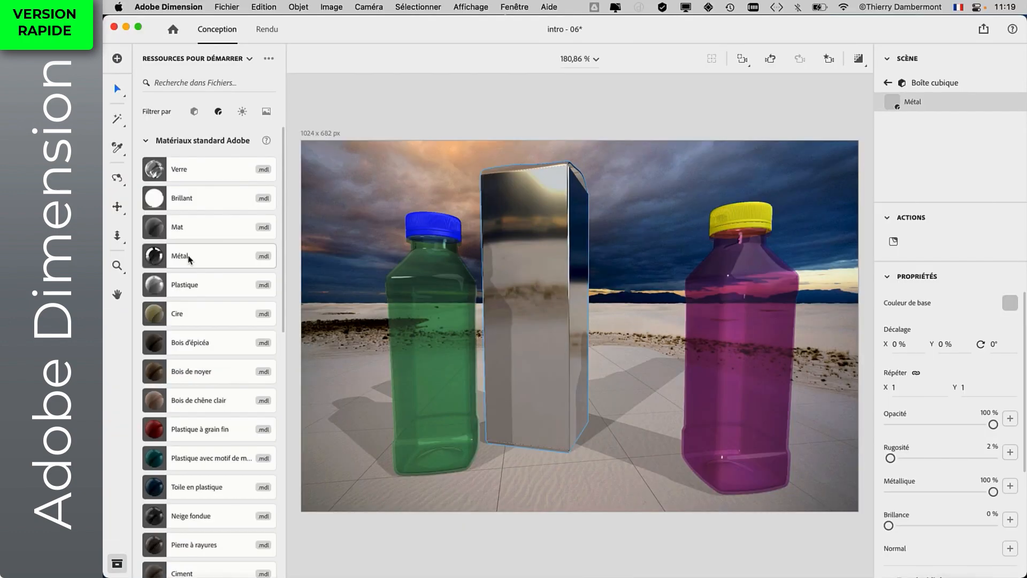
# - Check the metal box's reflections by switching the render preview on and off
pyautogui.click(859, 59)
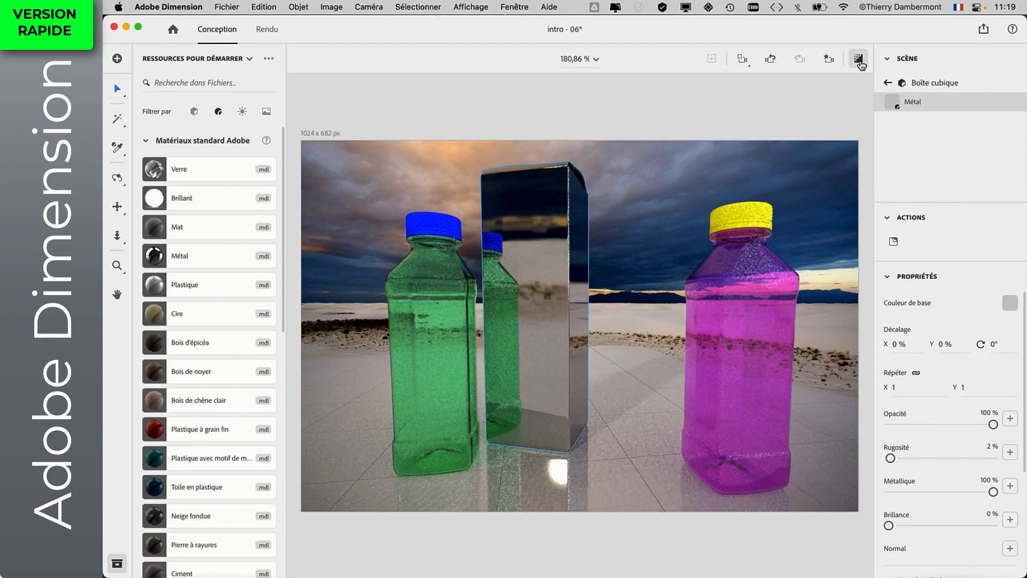
pyautogui.click(858, 59)
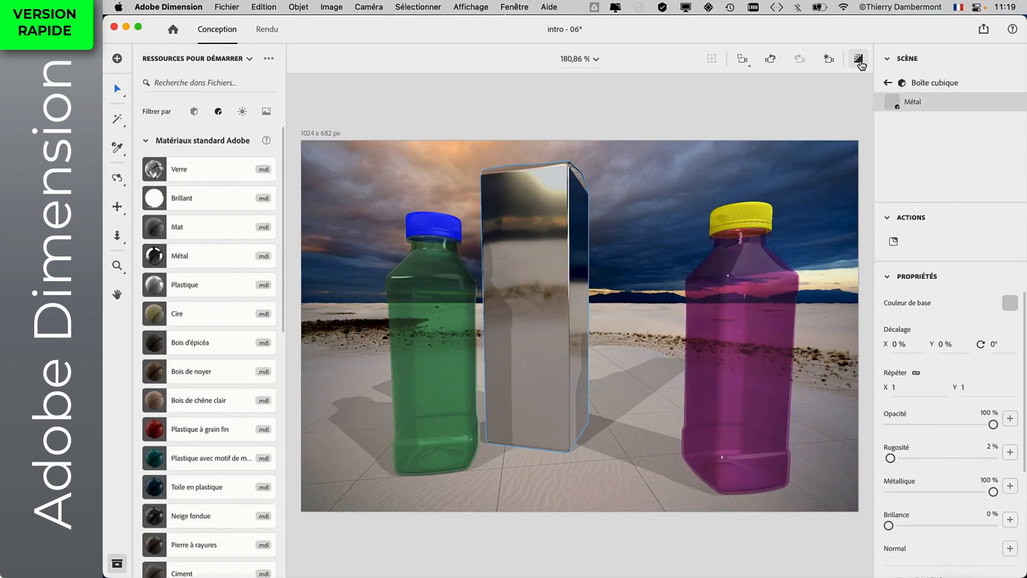
pyautogui.click(858, 59)
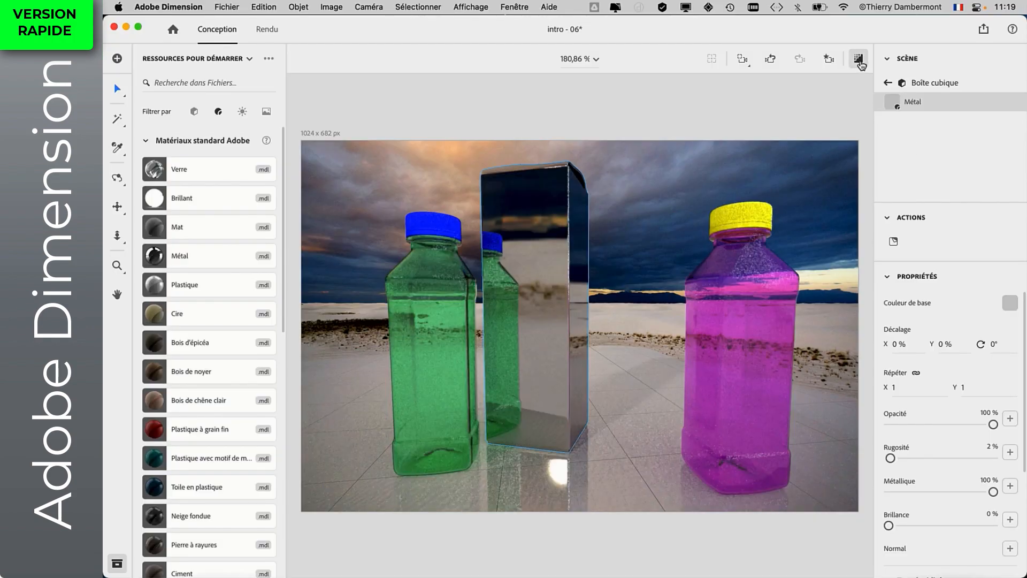
pyautogui.click(858, 60)
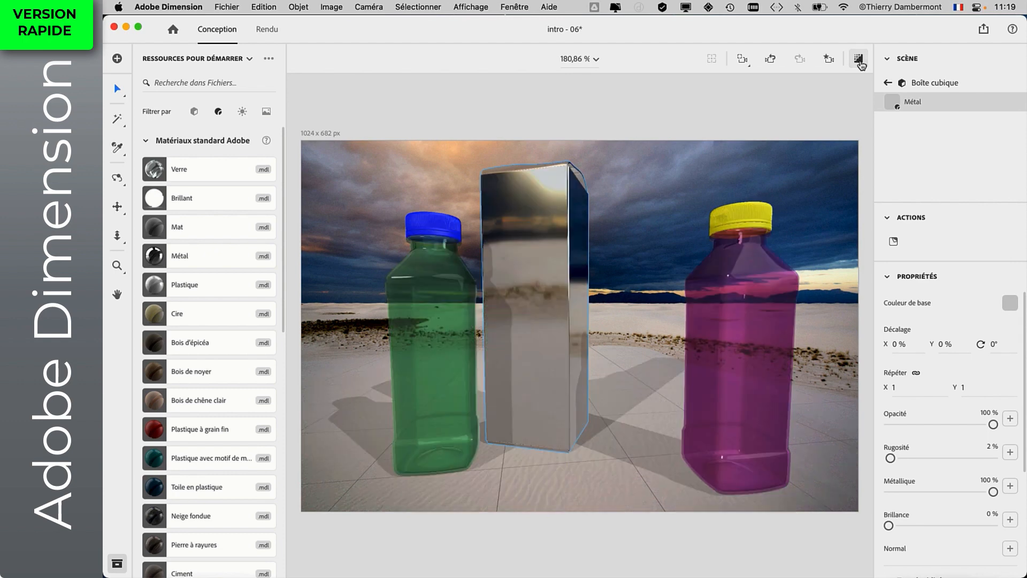
# - Open the box's metal material and lower its metallic value to about 75 %
pyautogui.click(536, 295)
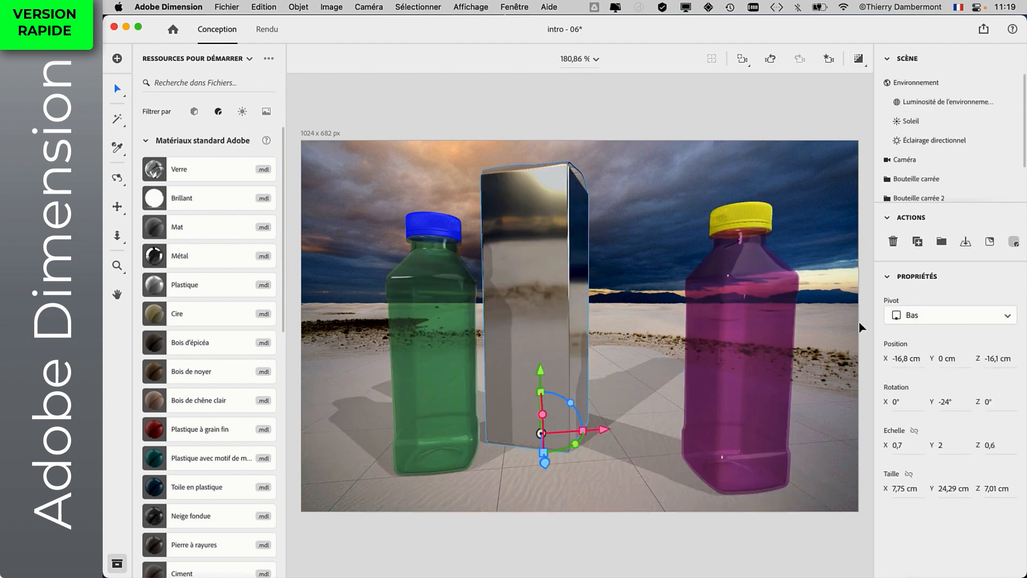
pyautogui.doubleClick(541, 261)
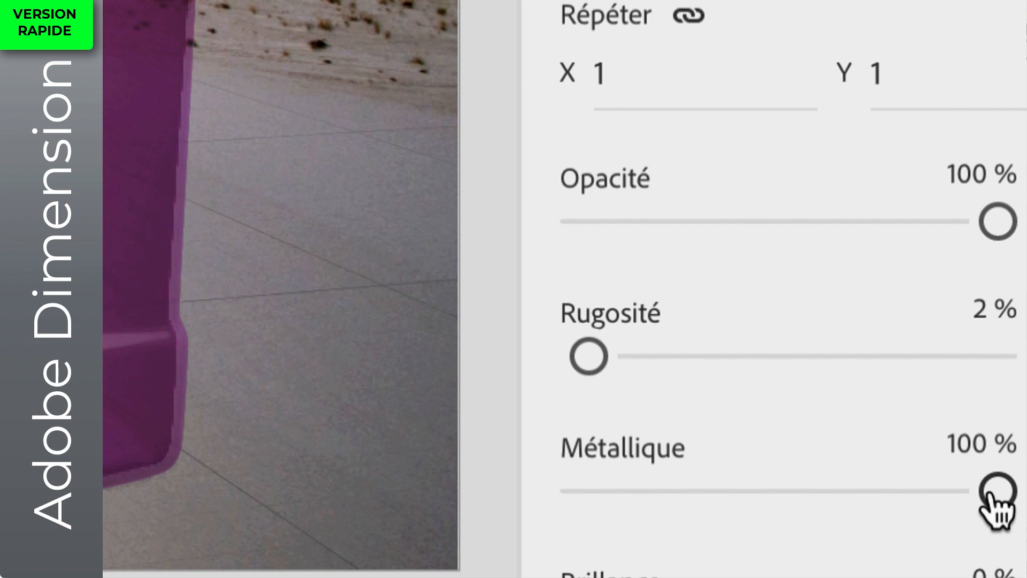
pyautogui.moveTo(989, 495); pyautogui.dragTo(967, 492)
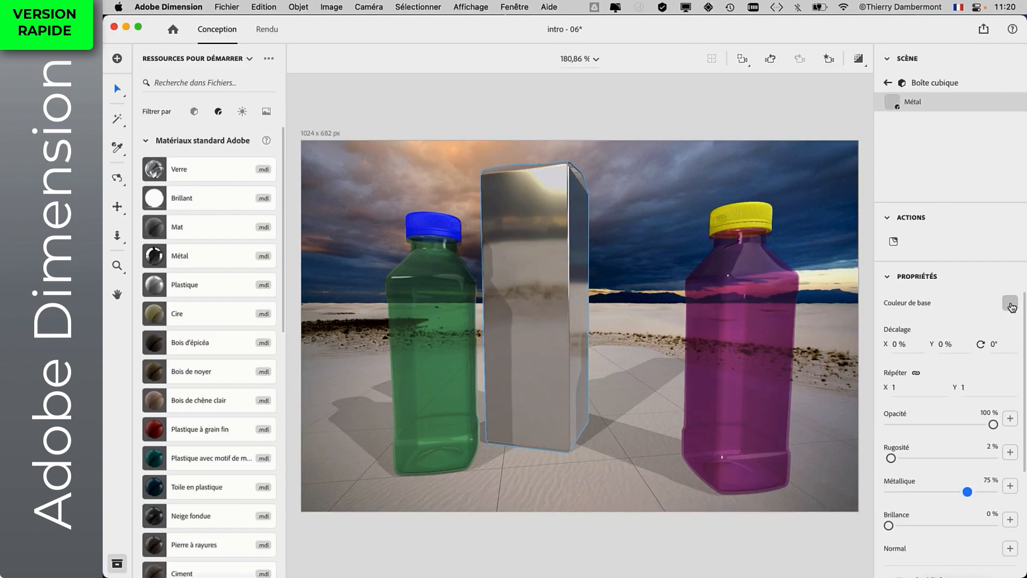
# - Change the base colour of the box's metal material to light blue, RGB 127, 194, 215
pyautogui.click(1003, 307)
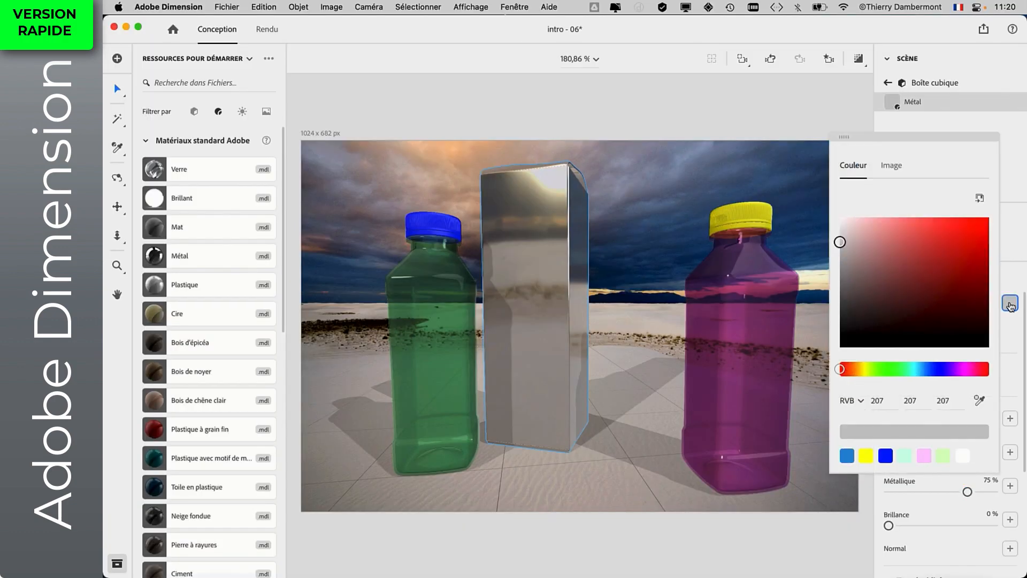
pyautogui.click(939, 369)
pyautogui.click(900, 237)
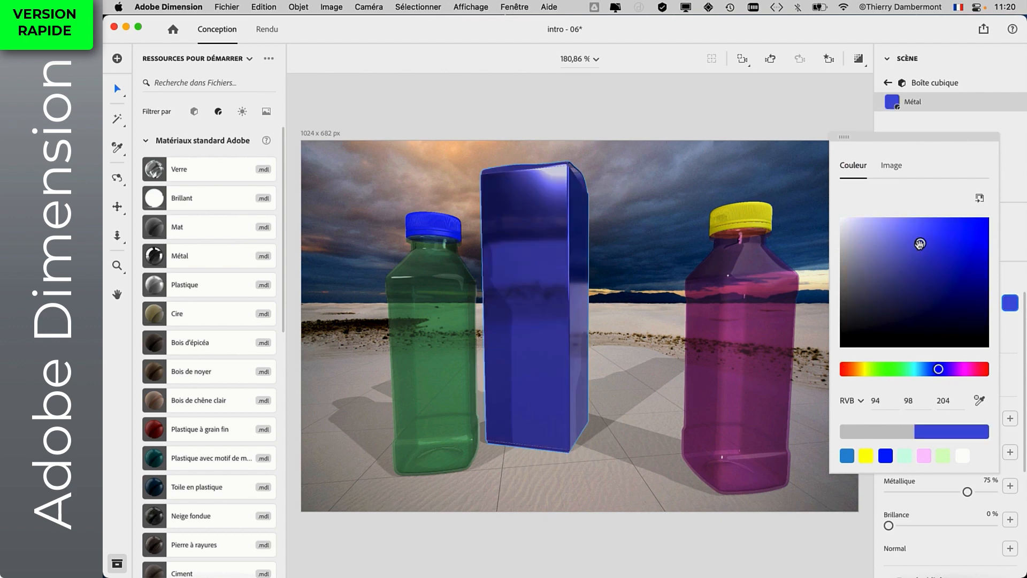
pyautogui.click(920, 370)
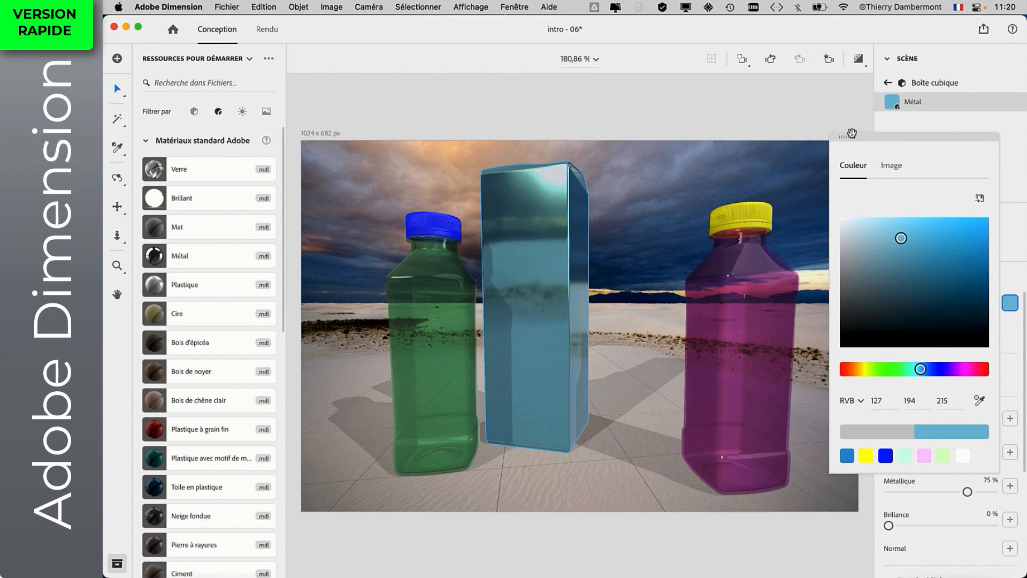
pyautogui.click(835, 107)
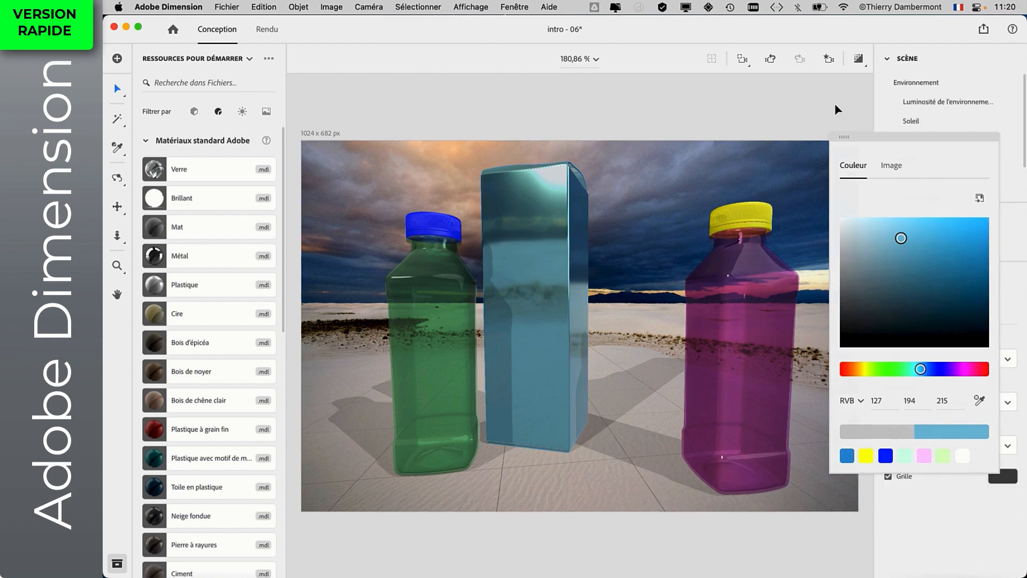
# - Set the box material's metallic value to about 81 % and turn on the render preview
pyautogui.doubleClick(566, 235)
pyautogui.click(858, 60)
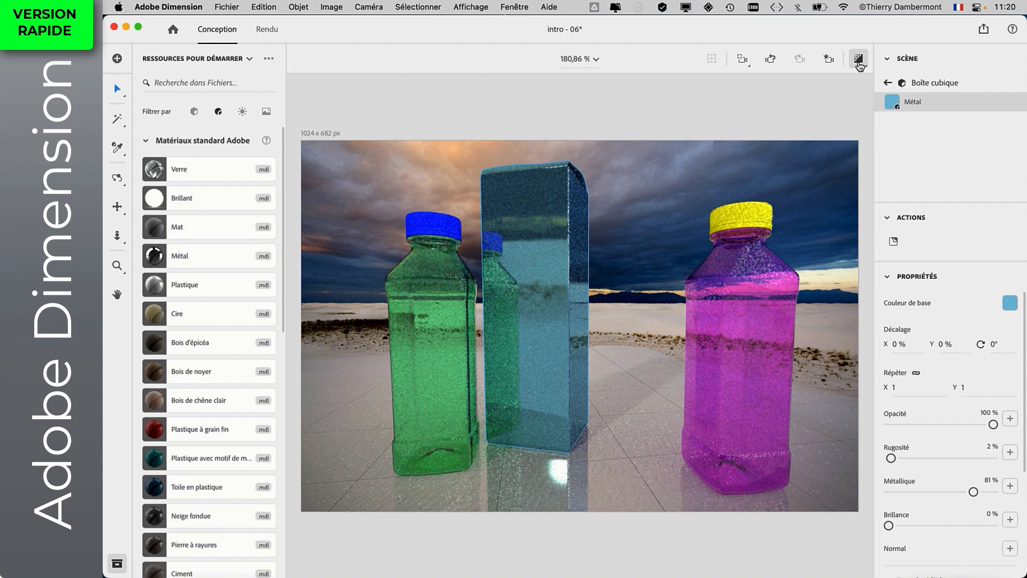
# - Save the scene as a new file named "intro - 07.dn" in the same folder
pyautogui.click(226, 7)
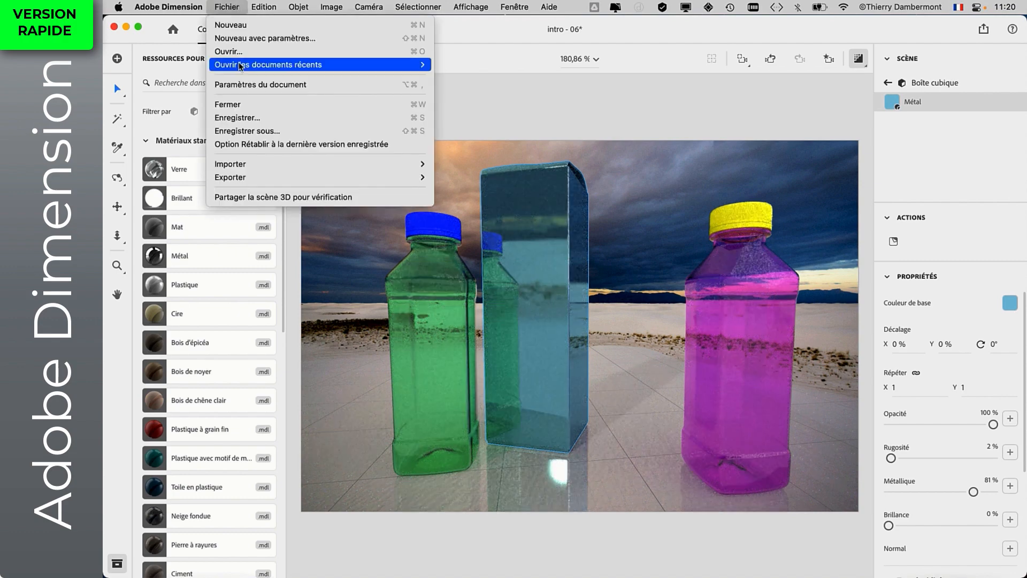
pyautogui.click(276, 136)
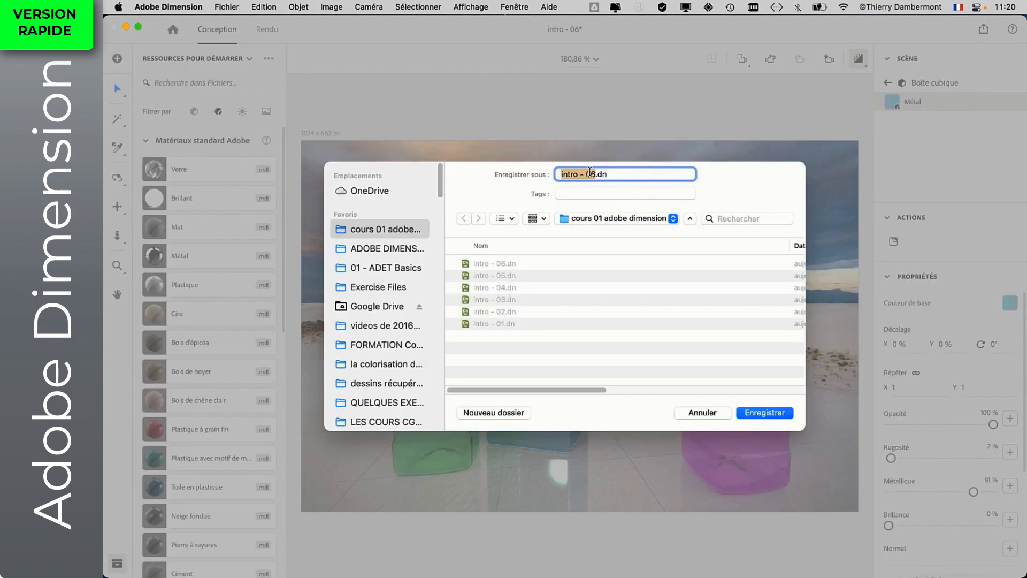
pyautogui.click(592, 174)
pyautogui.press('Delete')
pyautogui.write('7')
pyautogui.click(764, 413)
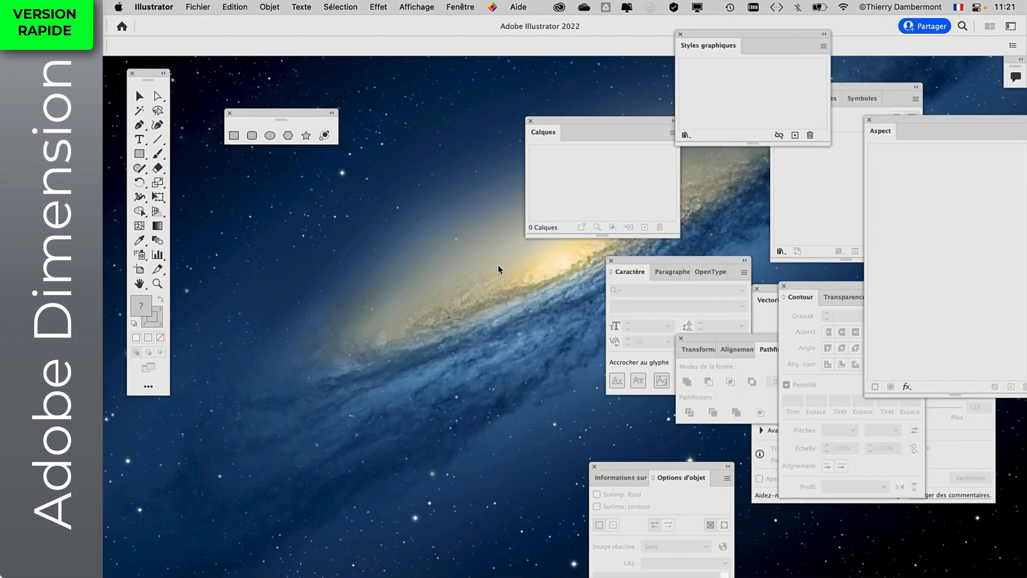
# - Clear the floating panels and the shape tools bar from the workspace and open the new document setup
pyautogui.hotkey('shift', 'Tab')
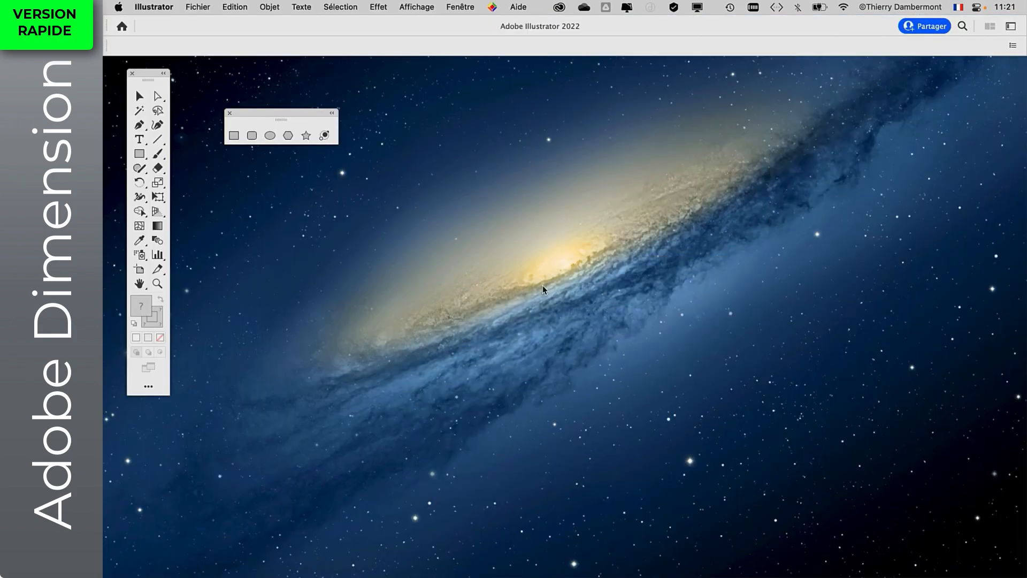
pyautogui.click(229, 113)
pyautogui.click(197, 7)
pyautogui.click(204, 24)
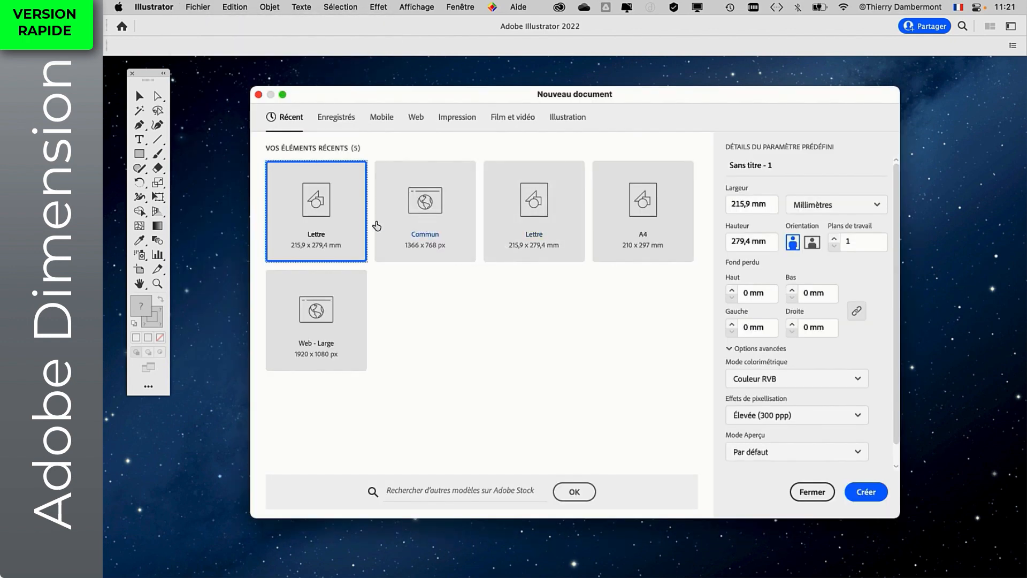
# - Create a portrait Lettre print document (215,9 x 279,4 mm) in RVB colour mode and check its colour mode
pyautogui.click(460, 123)
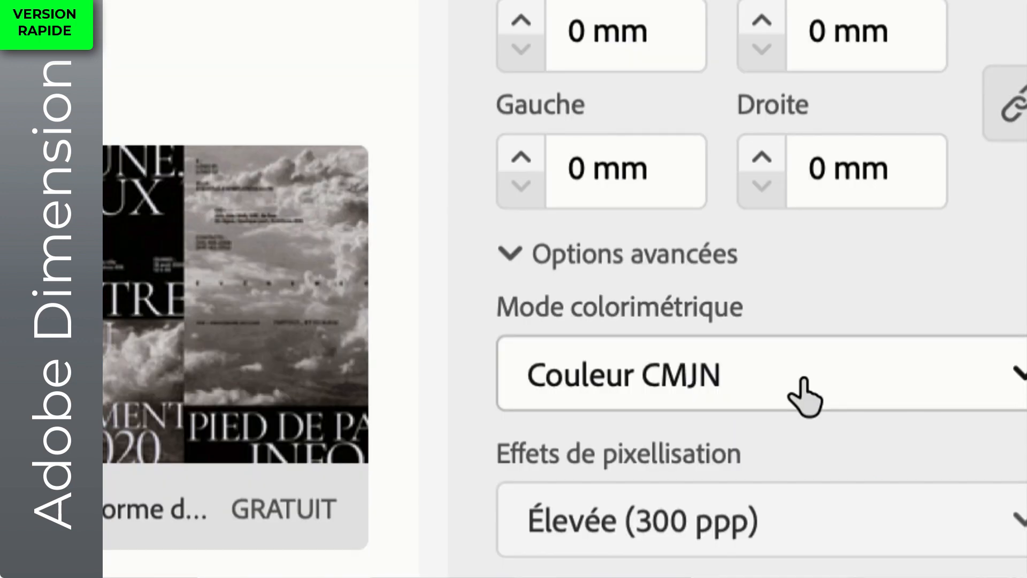
pyautogui.click(802, 384)
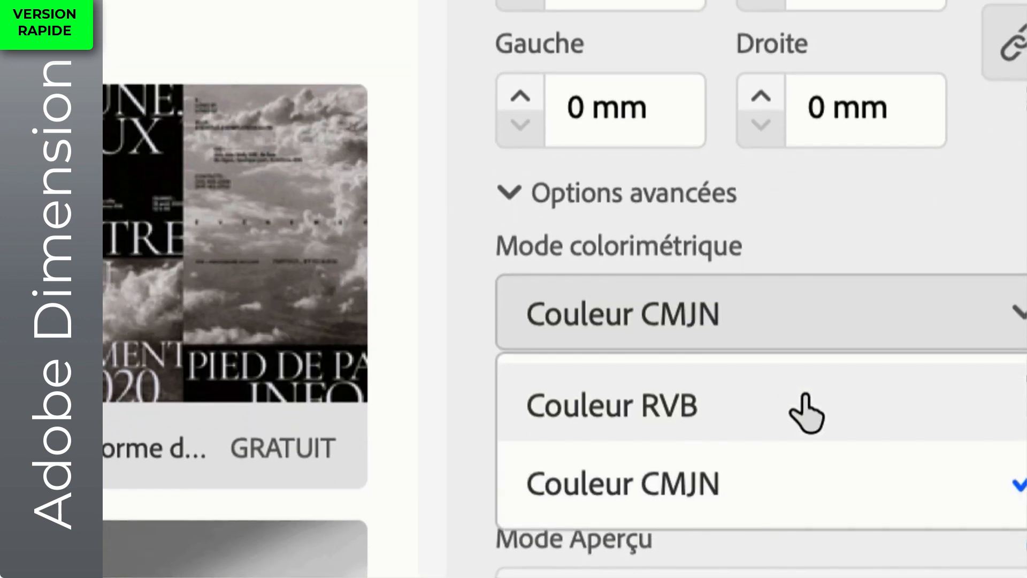
pyautogui.click(803, 411)
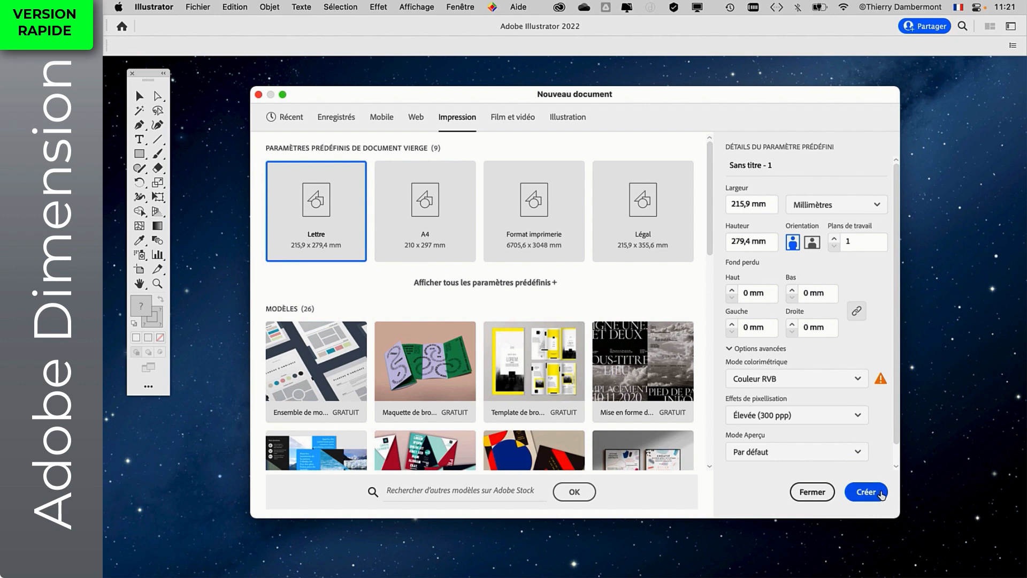
pyautogui.click(878, 498)
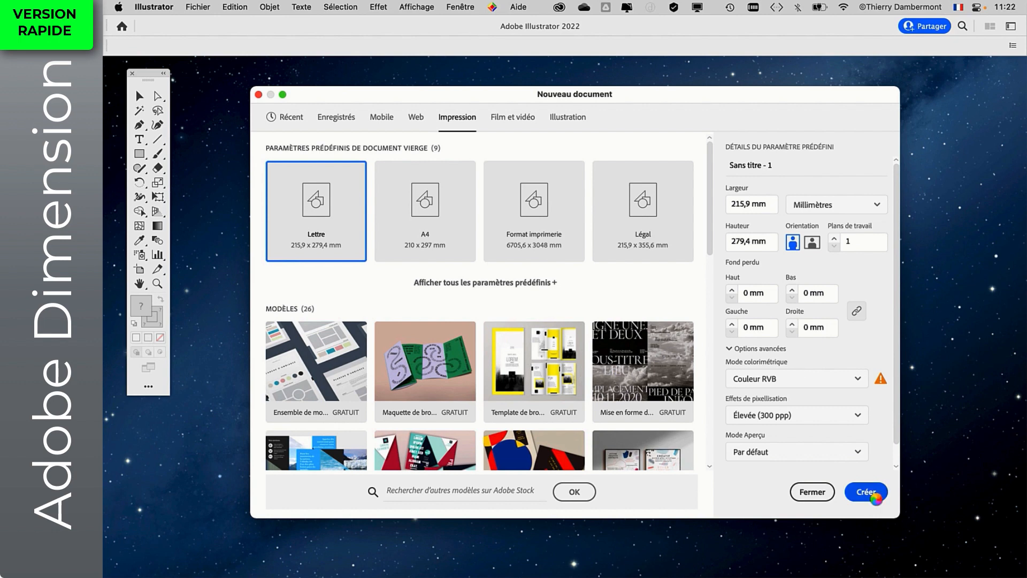
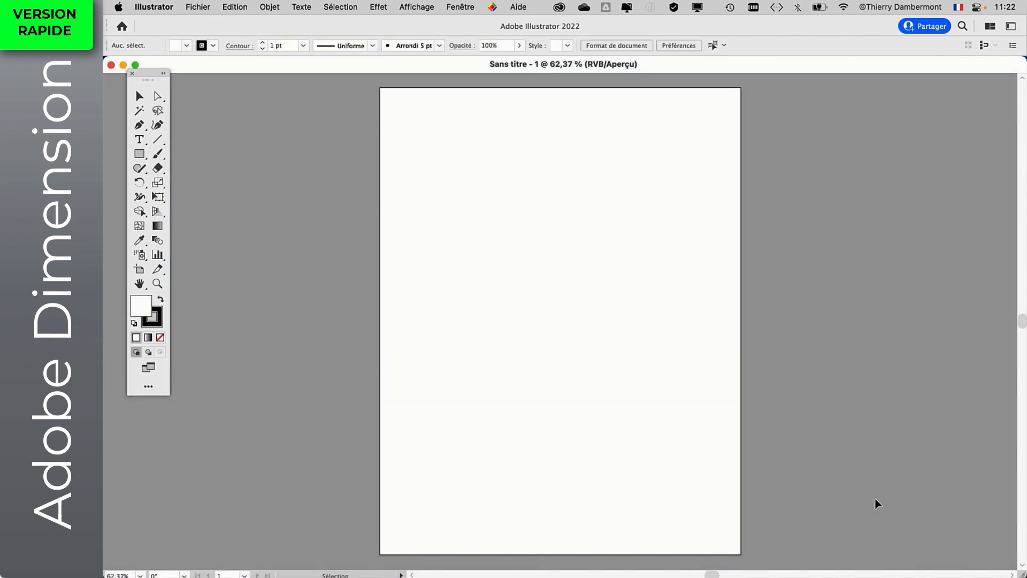
pyautogui.click(198, 6)
pyautogui.moveTo(321, 329)
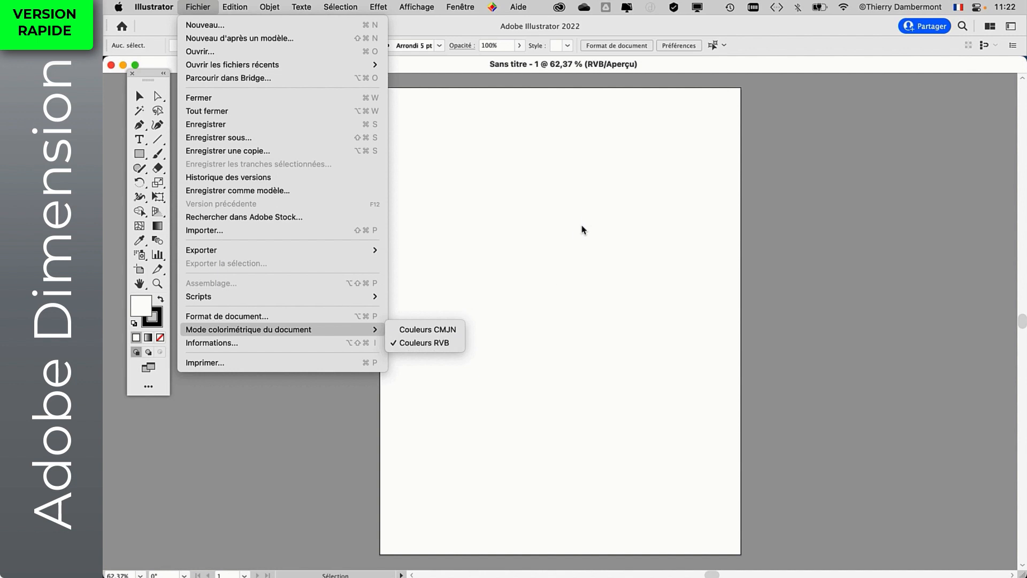
pyautogui.click(582, 227)
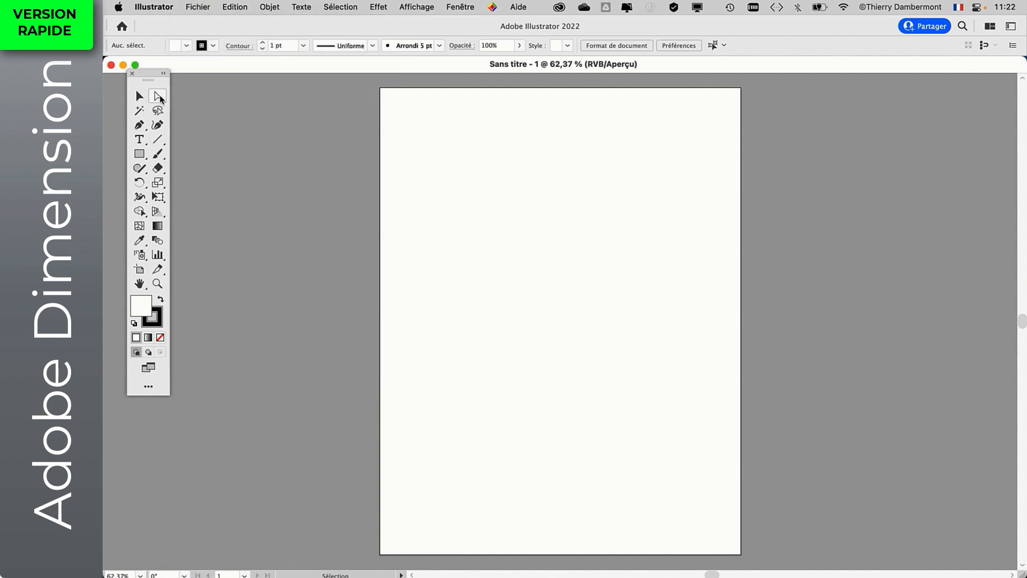
# - Create a rectangle 60 mm wide and 80 mm high on the artboard with the Rectangle tool
pyautogui.moveTo(136, 88); pyautogui.dragTo(267, 124)
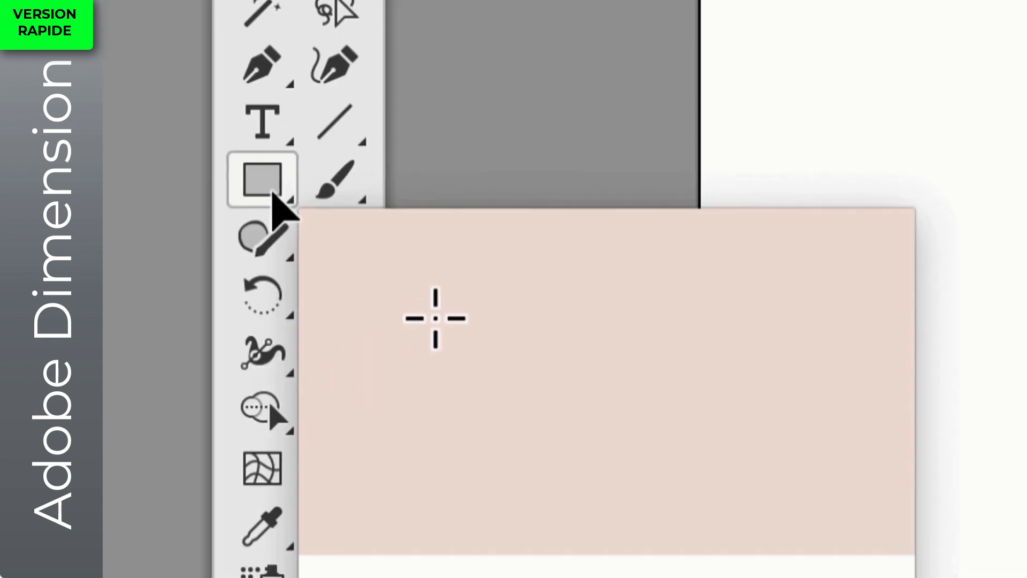
pyautogui.click(271, 190)
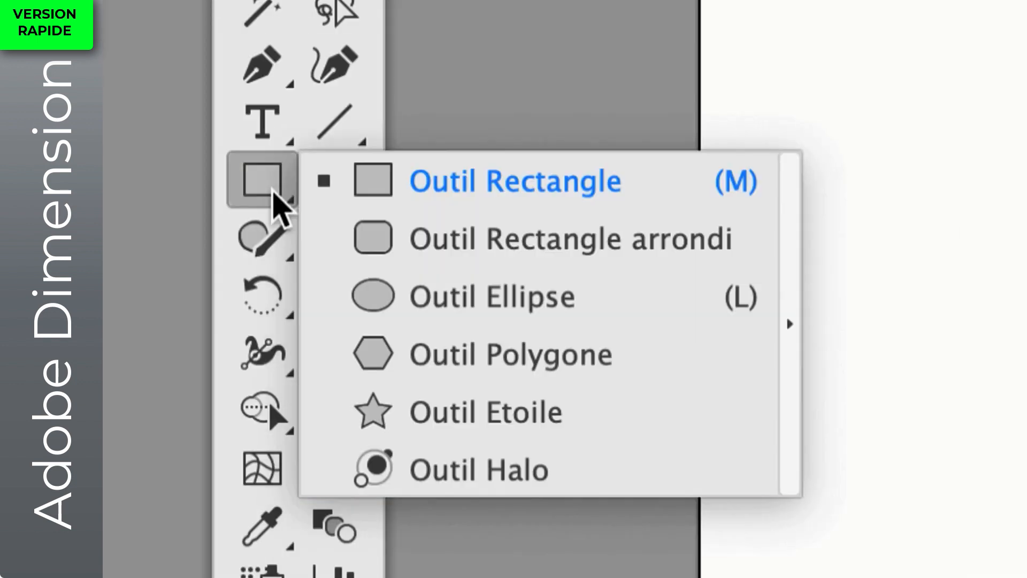
pyautogui.click(364, 178)
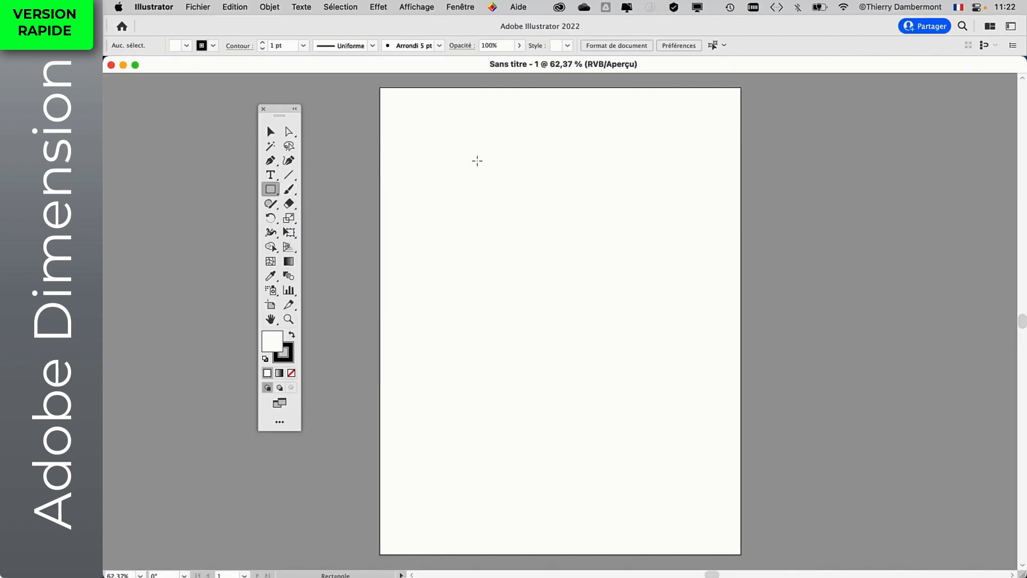
pyautogui.click(477, 191)
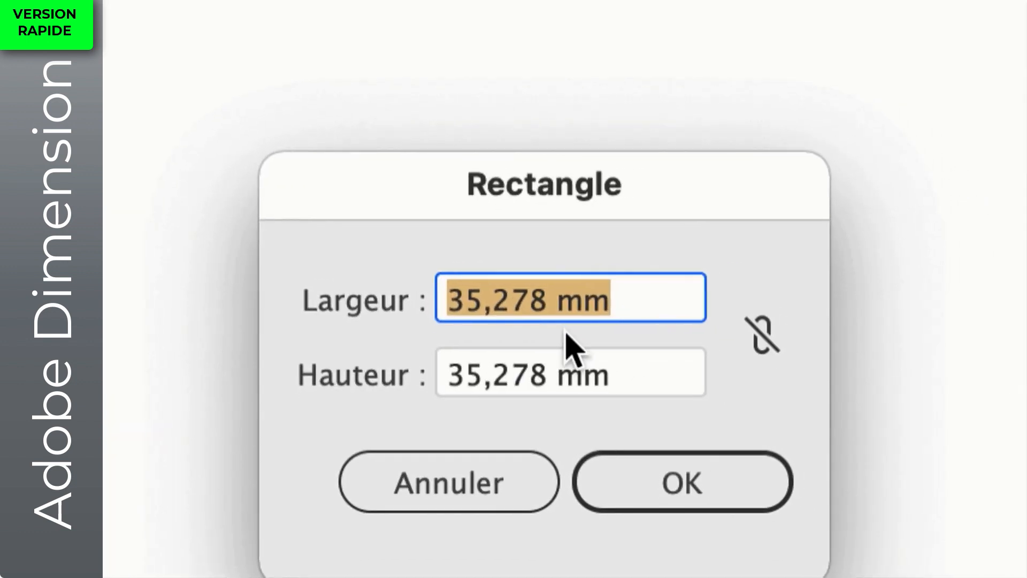
pyautogui.write('60mm')
pyautogui.press('Tab')
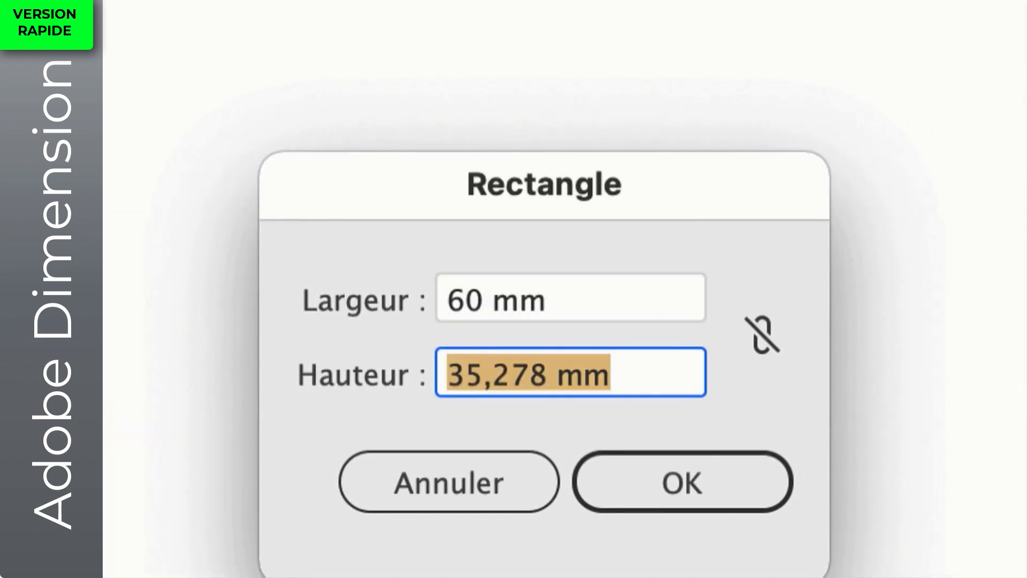
pyautogui.write('80mm')
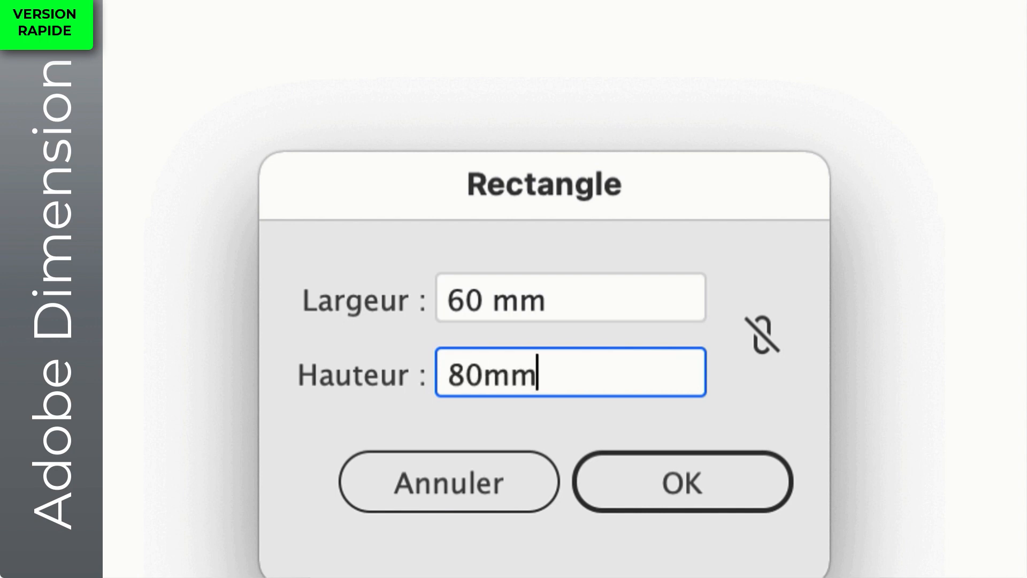
pyautogui.press('Tab')
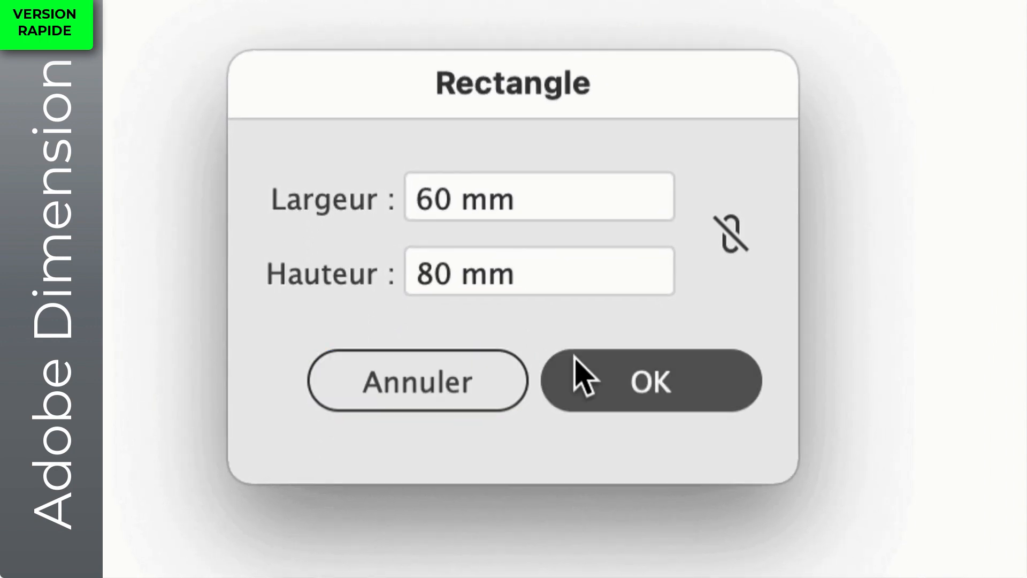
pyautogui.click(615, 480)
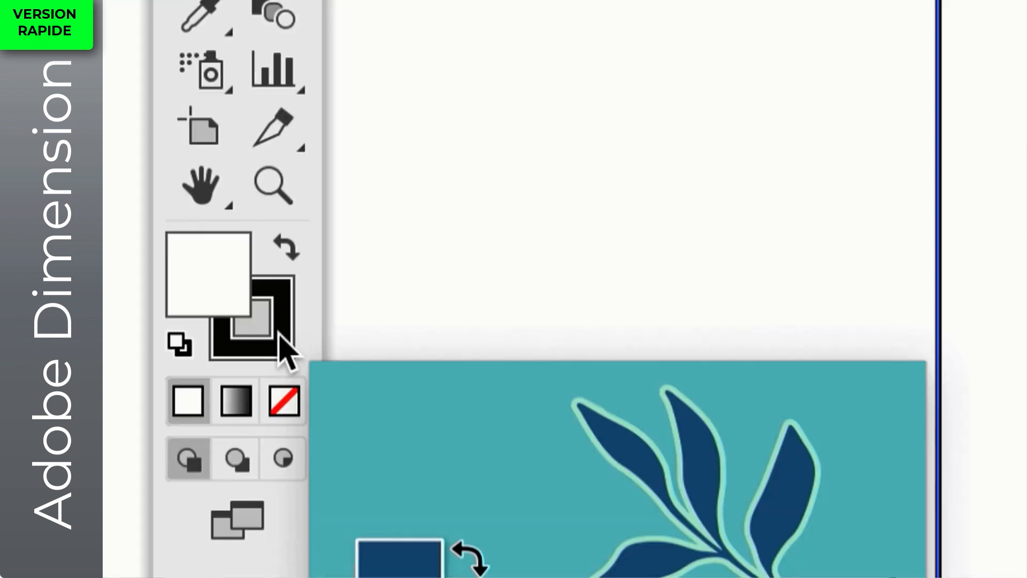
# - Remove the rectangle's stroke and make its fill the active colour attribute
pyautogui.click(289, 357)
pyautogui.click(281, 354)
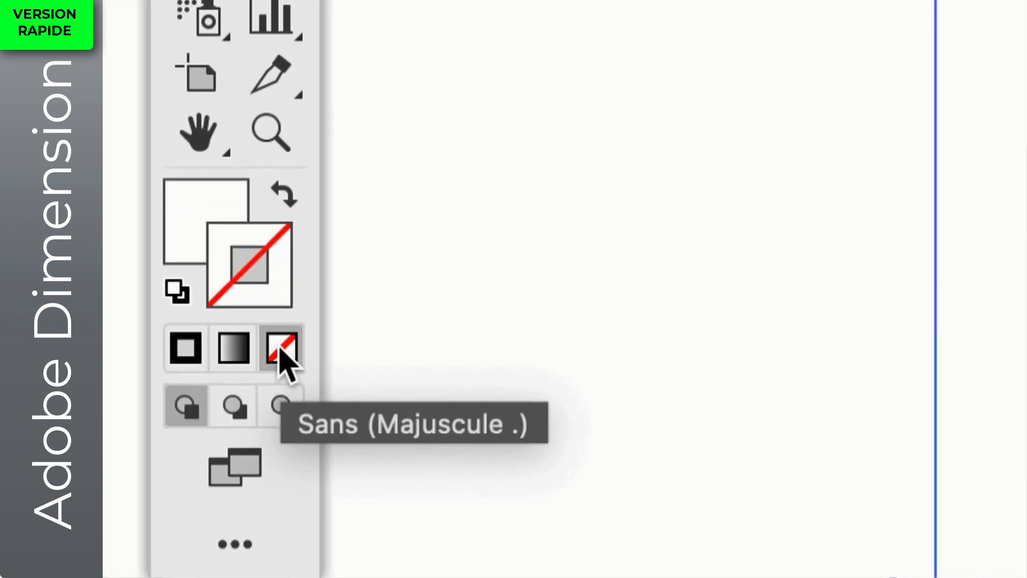
pyautogui.click(186, 250)
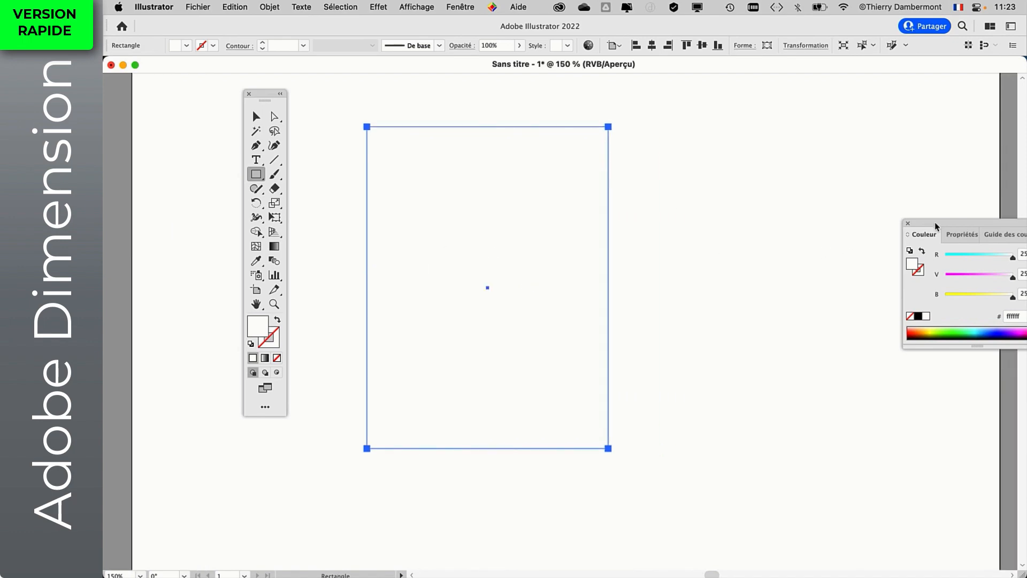
# - Display the document's colour swatches as large thumbnails and enlarge the area that shows them
pyautogui.moveTo(935, 224); pyautogui.dragTo(817, 194)
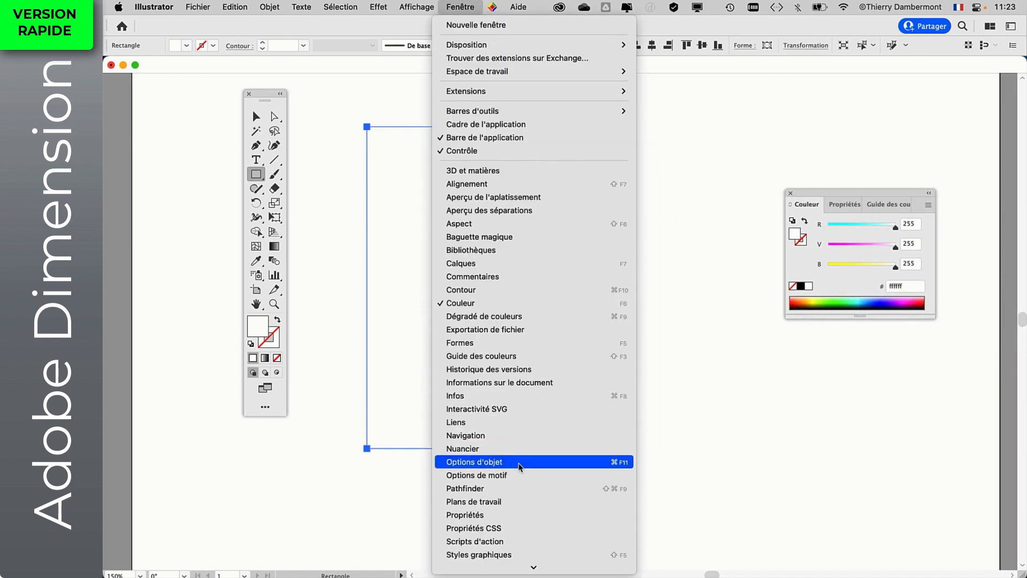
pyautogui.click(492, 448)
pyautogui.click(721, 117)
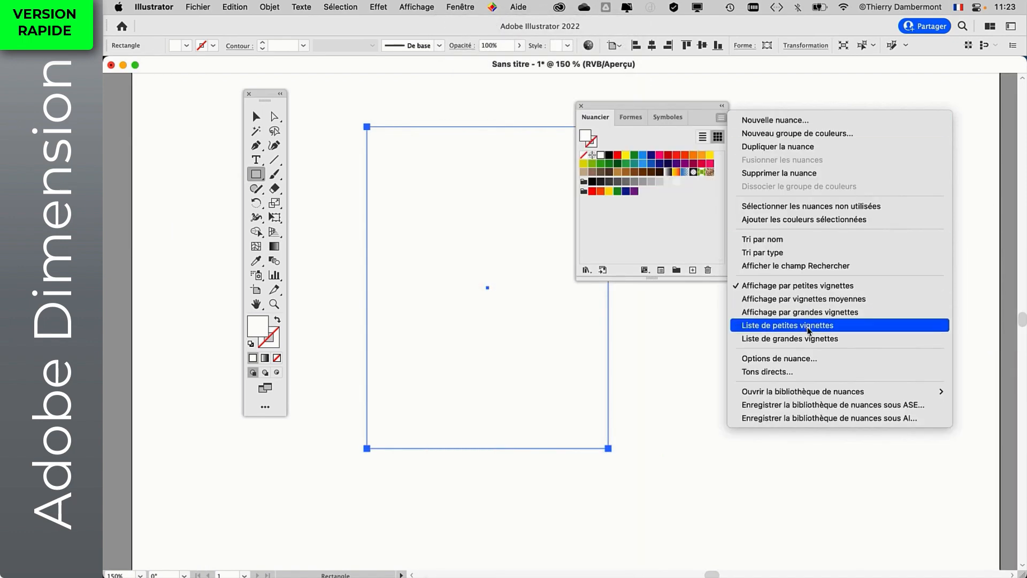
pyautogui.click(800, 311)
pyautogui.moveTo(725, 278); pyautogui.dragTo(757, 399)
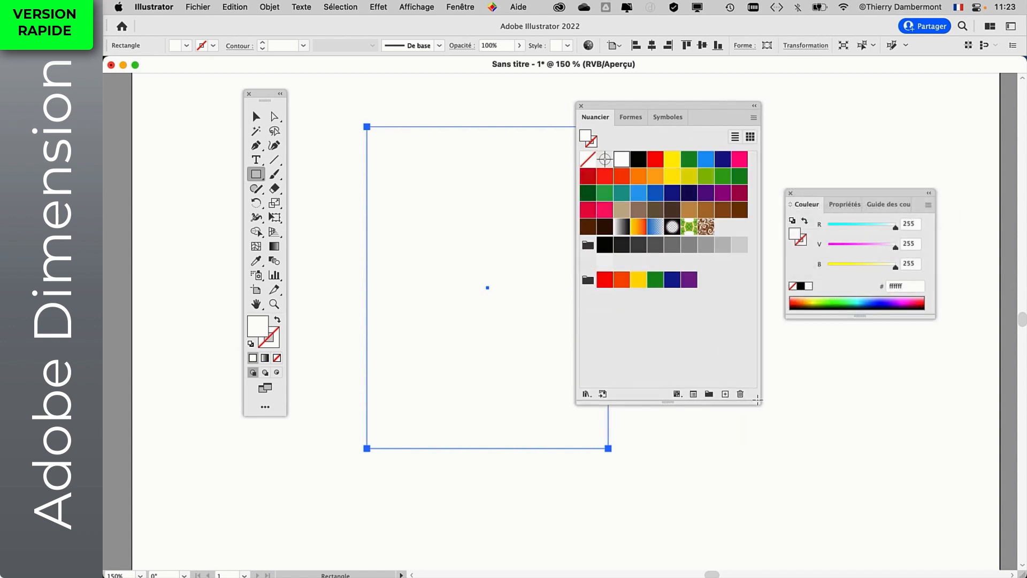
# - Fill the rectangle with the light grey swatch, RGB 198, 198, 198, and arrange the colour controls beside it
pyautogui.click(696, 246)
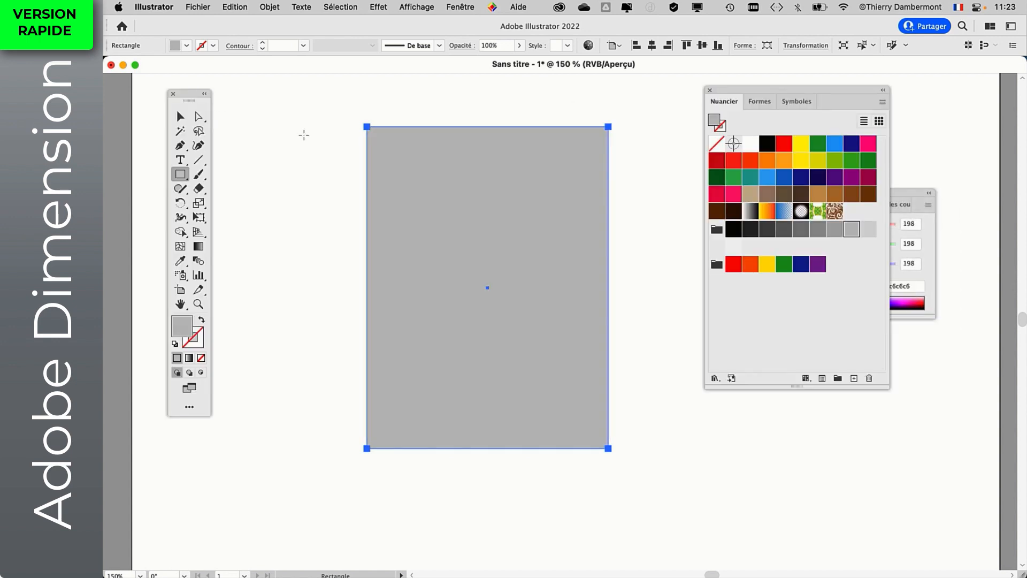
pyautogui.hscroll(3, 329, 182)
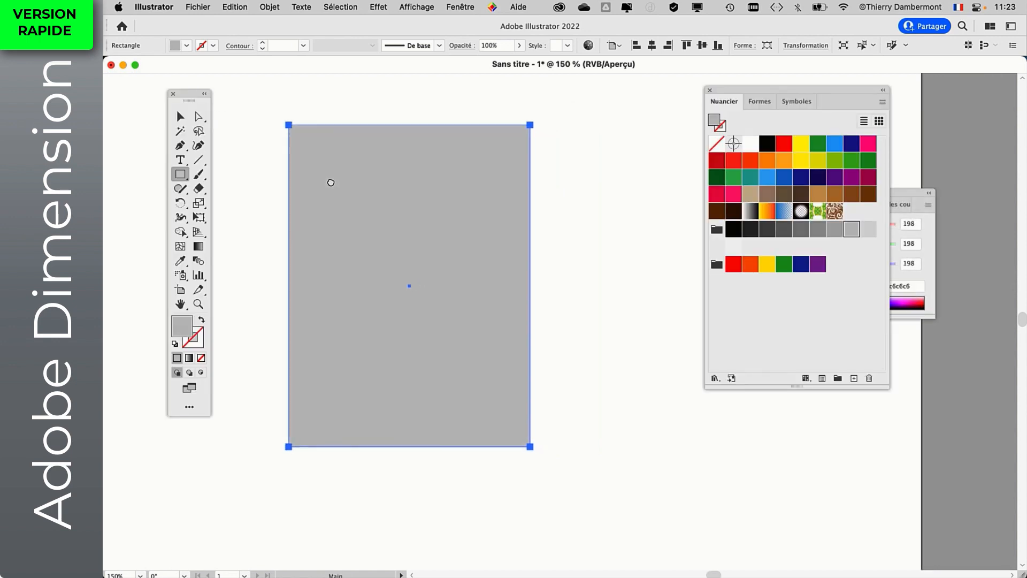
pyautogui.moveTo(914, 196); pyautogui.dragTo(787, 418)
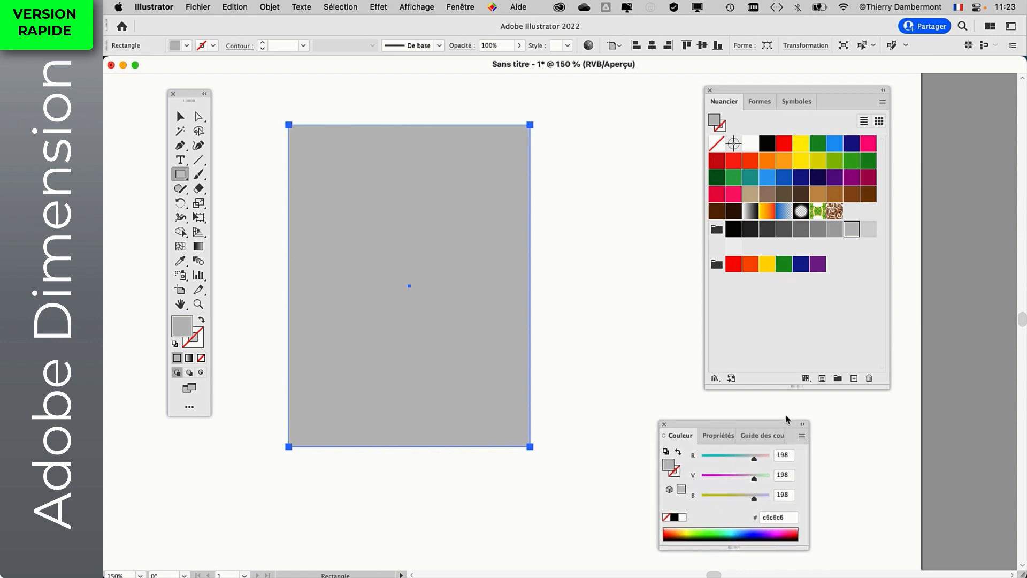
# - Apply the Arrondis effect to the rectangle with a radius of 3,528 mm
pyautogui.click(375, 6)
pyautogui.moveTo(444, 184)
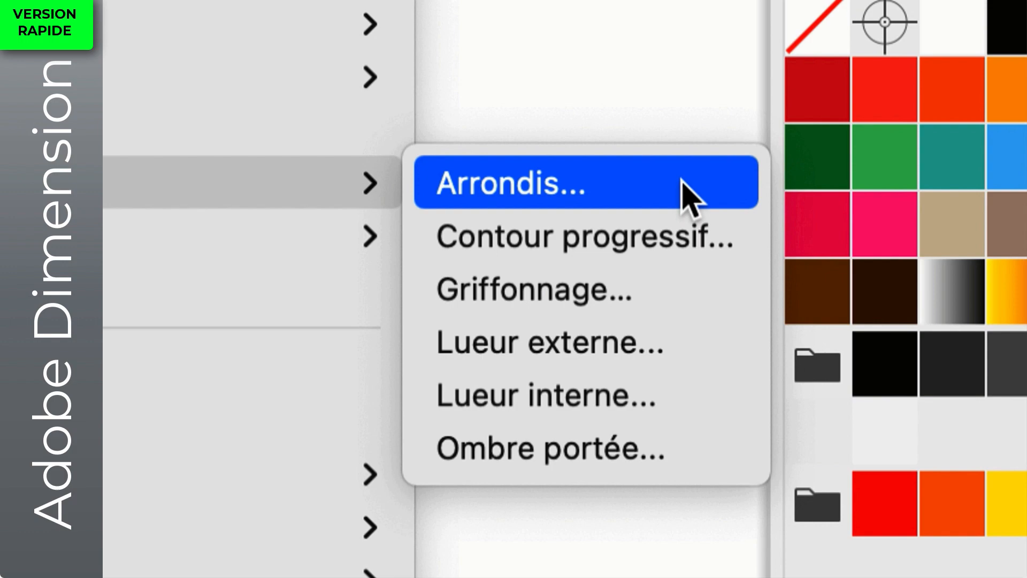
pyautogui.click(681, 182)
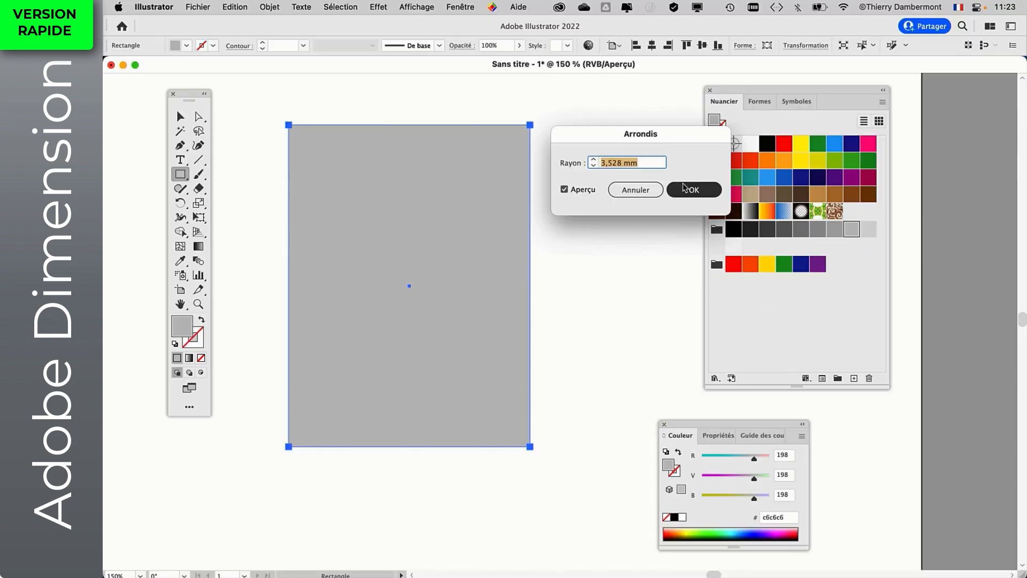
pyautogui.click(685, 189)
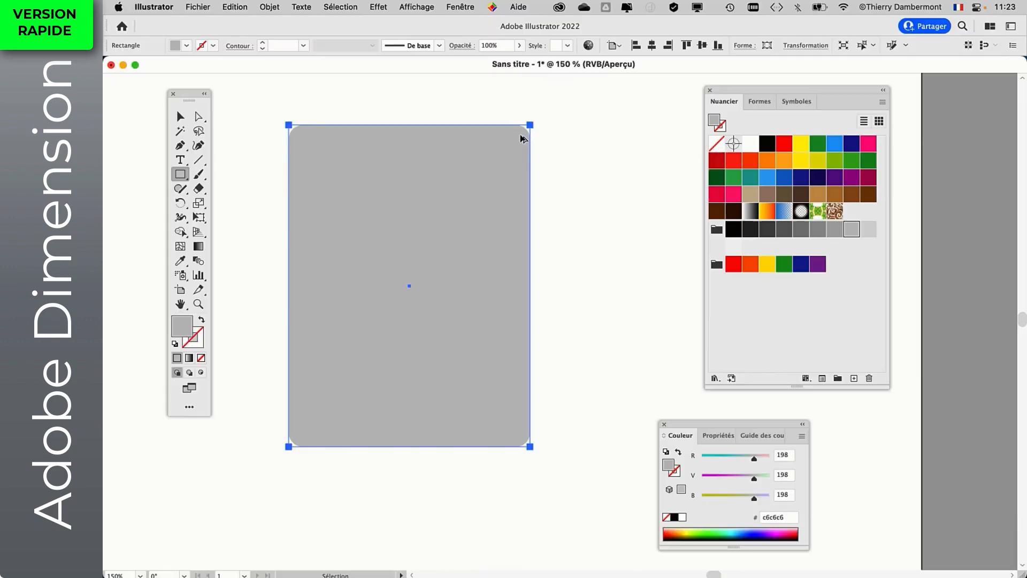
pyautogui.moveTo(520, 135); pyautogui.dragTo(480, 125)
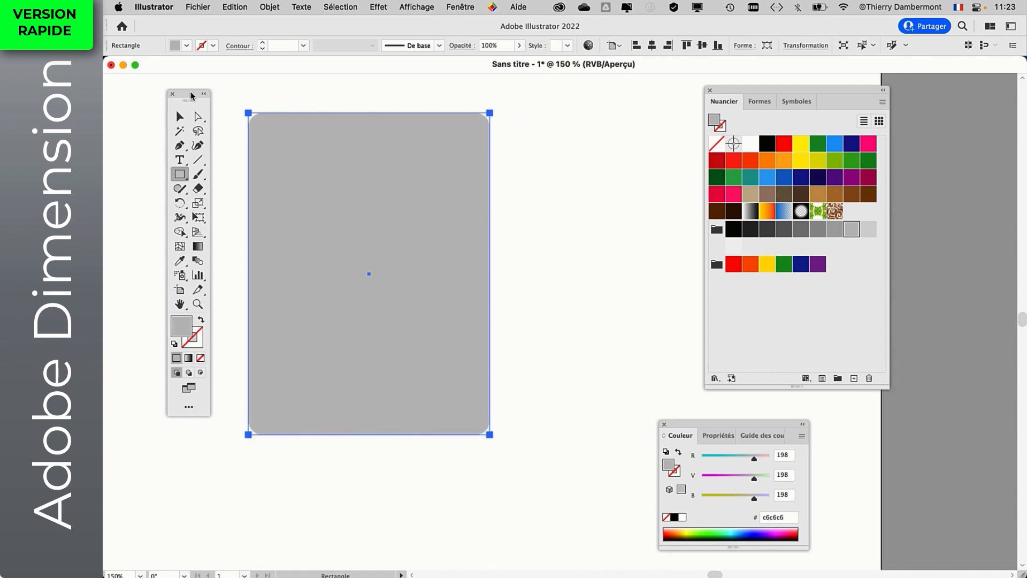
# - Display the rectangle's appearance attributes and set the radius of its Arrondis effect to 10 mm
pyautogui.click(460, 7)
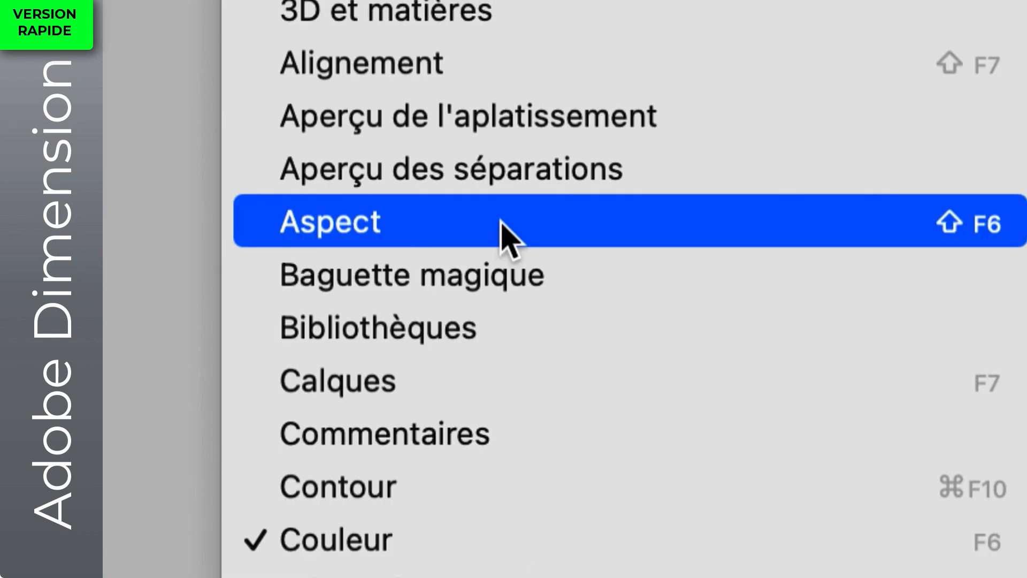
pyautogui.click(502, 225)
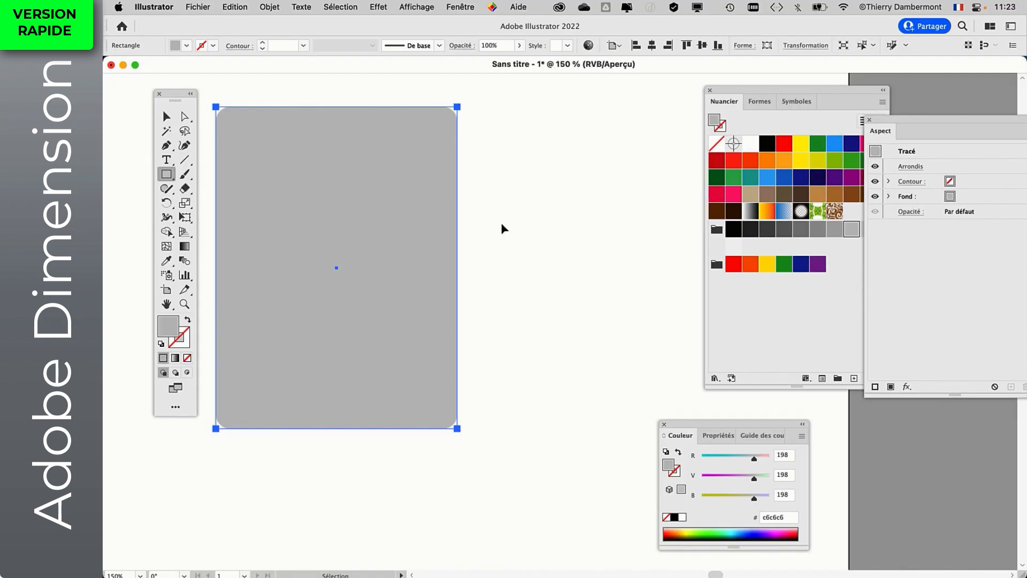
pyautogui.moveTo(897, 122); pyautogui.dragTo(517, 101)
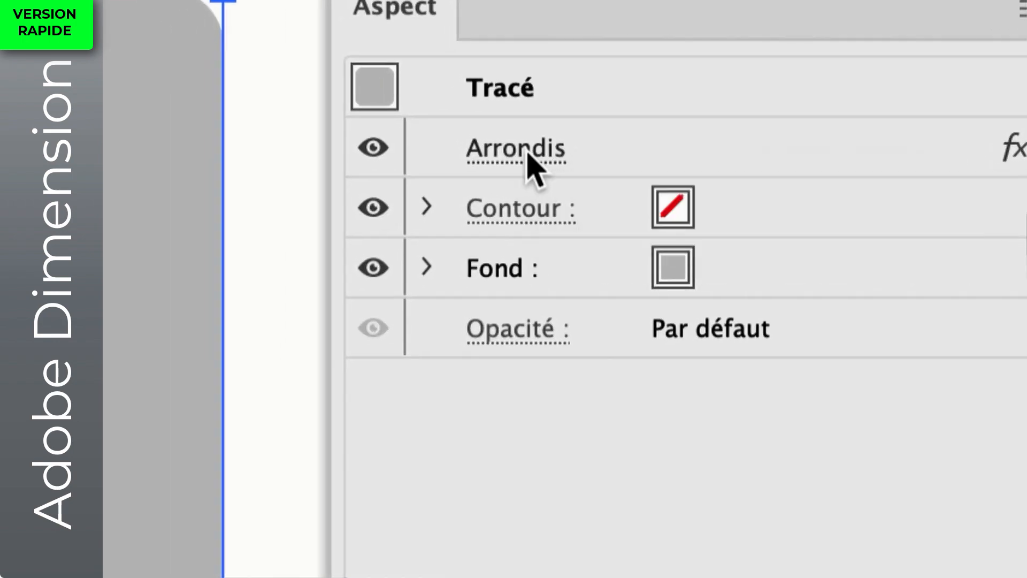
pyautogui.doubleClick(532, 149)
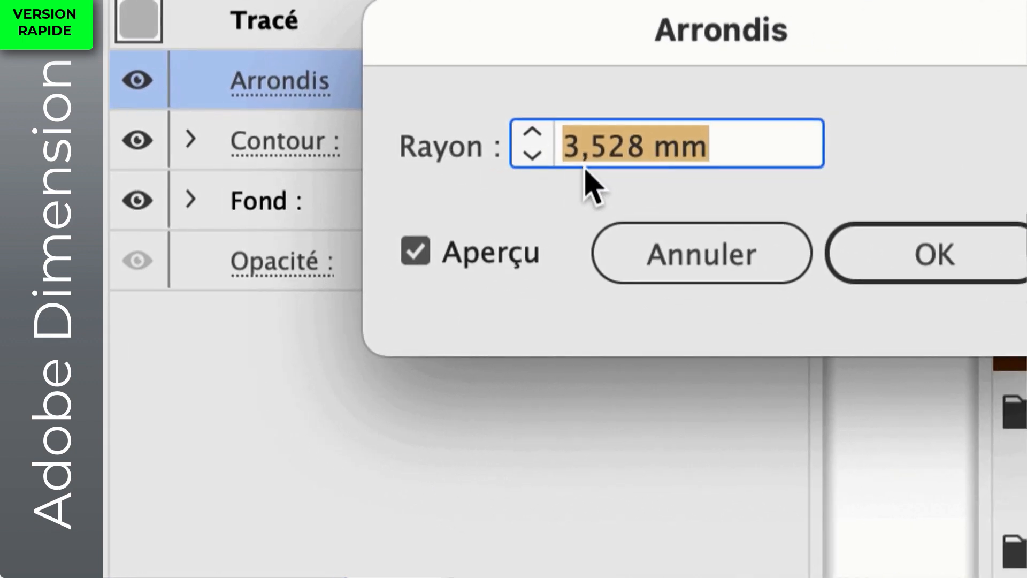
pyautogui.write('3 mm')
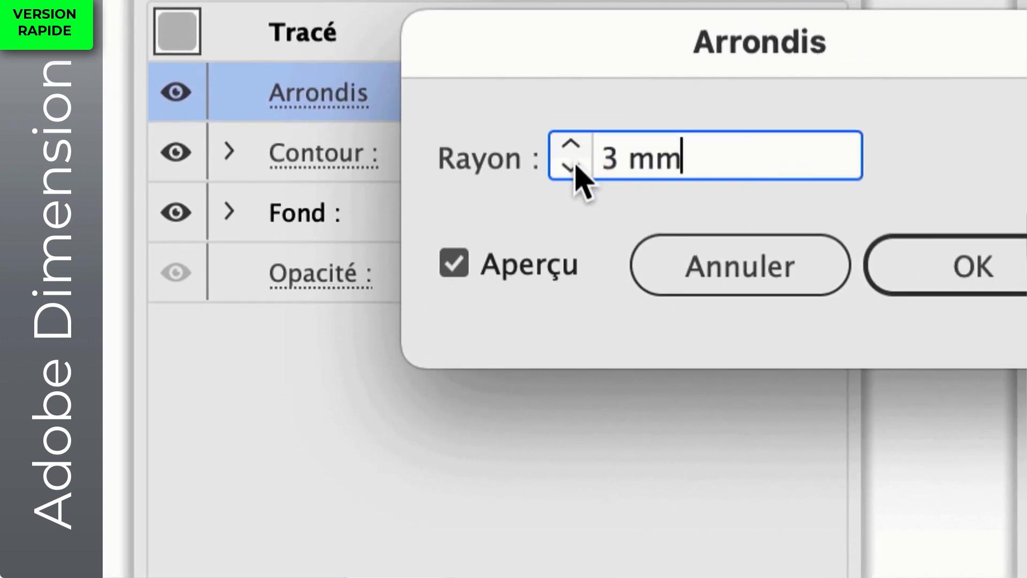
pyautogui.write('10 mm')
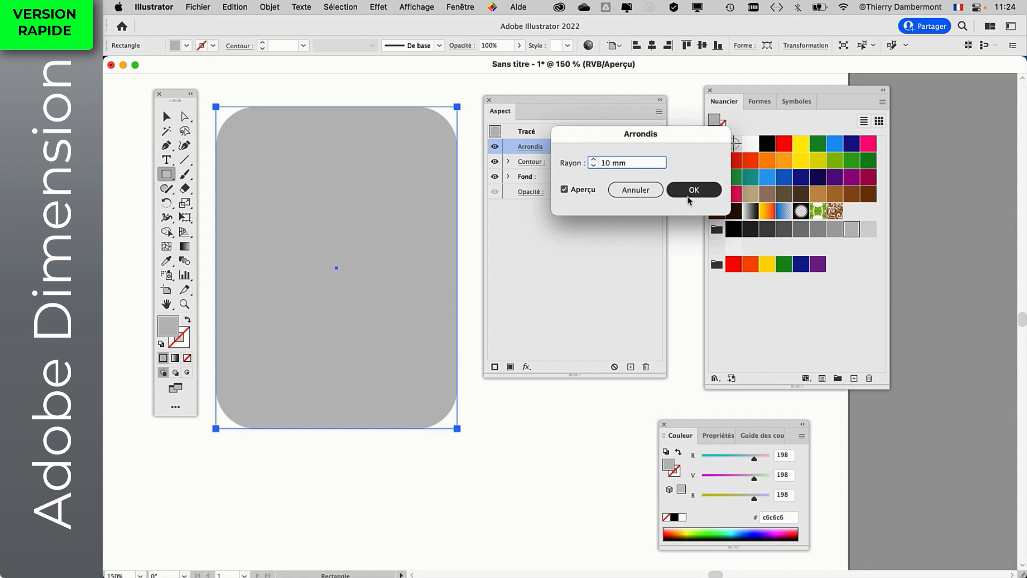
pyautogui.click(694, 190)
# - Move the floating panels away from the rectangle and show the transparency grid
pyautogui.moveTo(735, 90); pyautogui.dragTo(900, 119)
pyautogui.moveTo(606, 101); pyautogui.dragTo(442, 372)
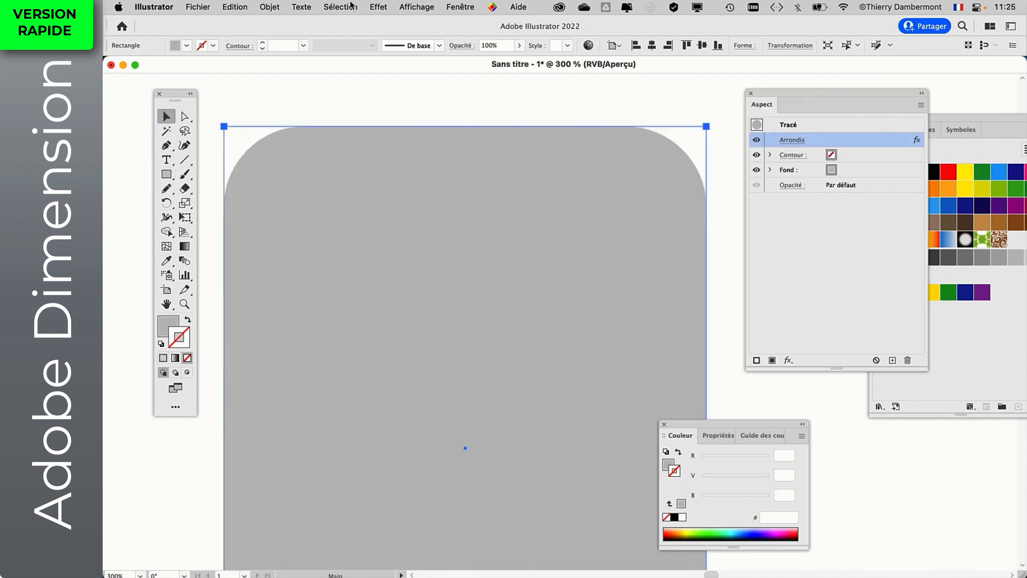
pyautogui.click(417, 7)
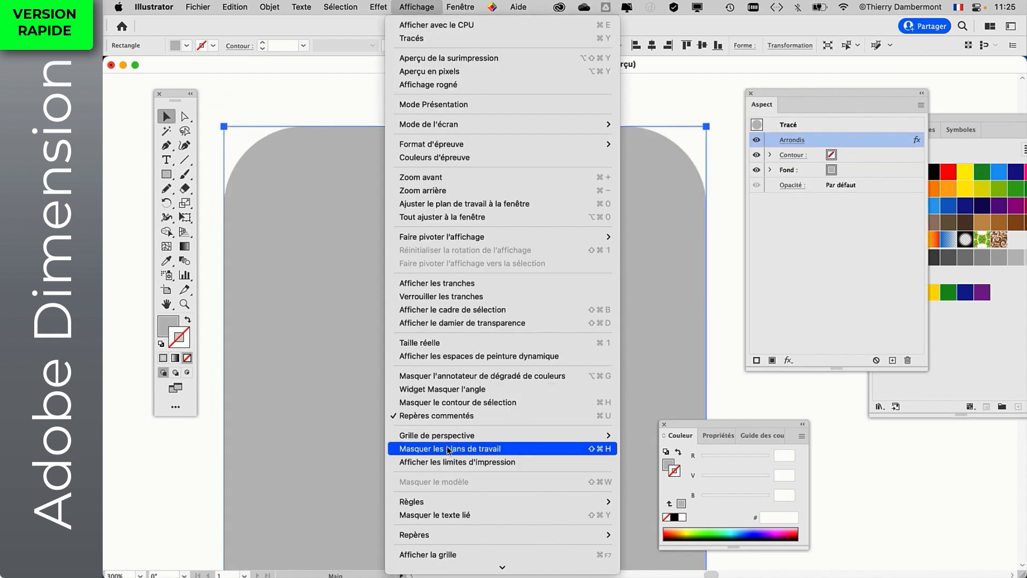
pyautogui.scroll(-3, 448, 451)
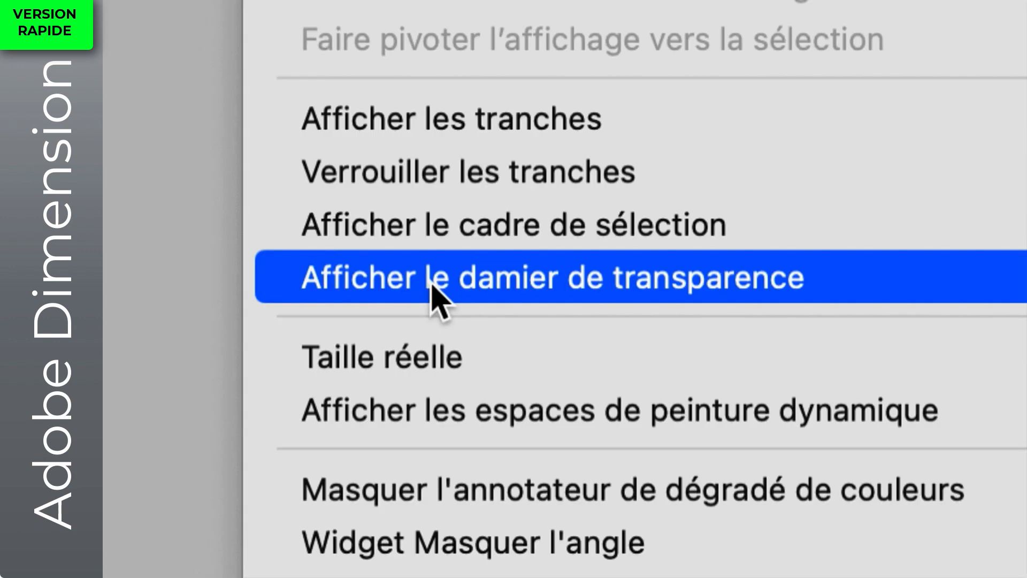
pyautogui.click(434, 279)
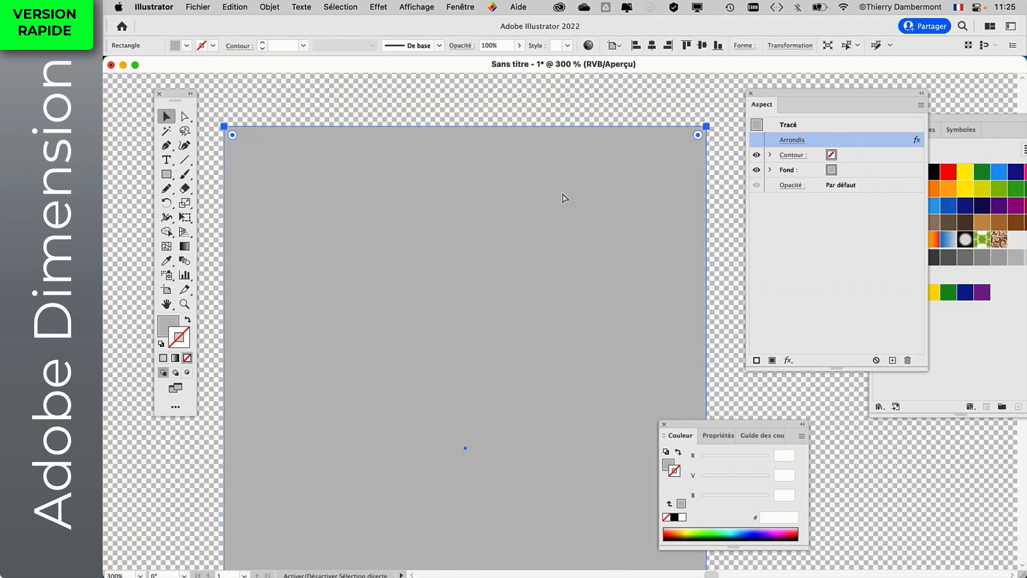
# - Hide the transparency grid
pyautogui.click(417, 6)
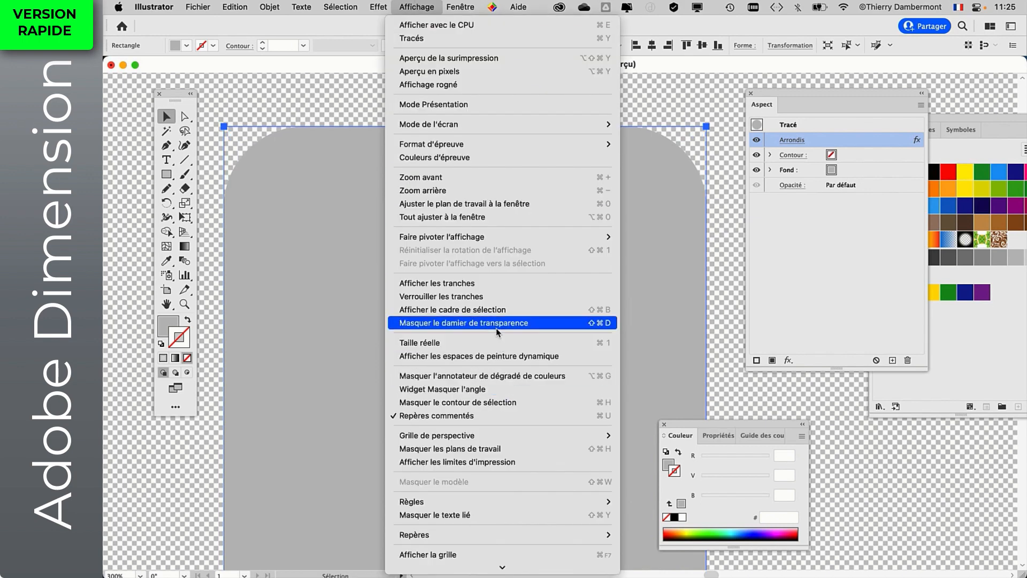
# - Hide the document's transparency grid
pyautogui.click(497, 327)
pyautogui.press('super+minus')
pyautogui.press('super+minus')
pyautogui.moveTo(503, 330); pyautogui.dragTo(380, 257)
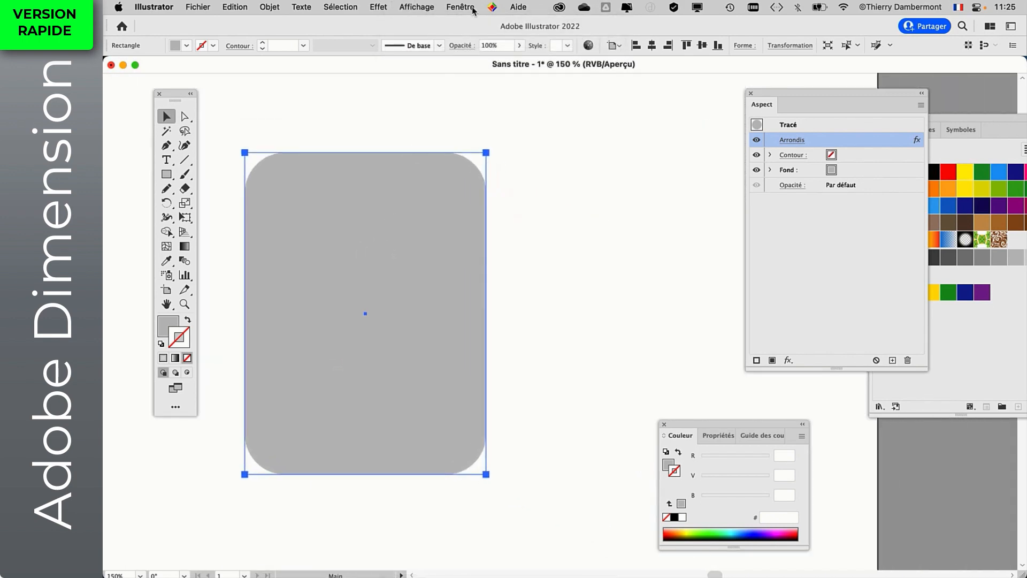
# - Add a new layer, Calque 2, beneath Calque 1 and make it the active layer
pyautogui.click(459, 7)
pyautogui.click(482, 264)
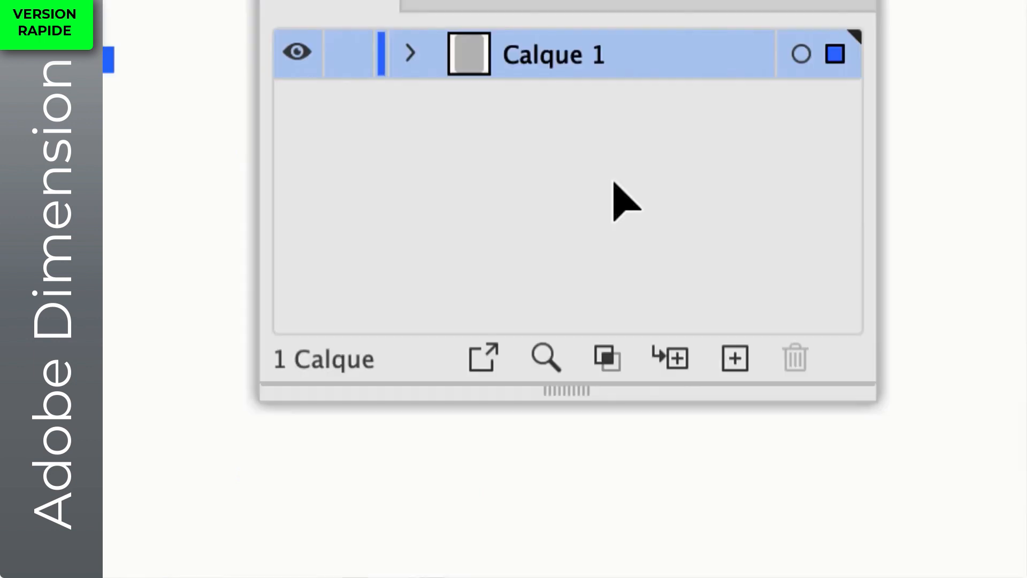
pyautogui.click(734, 358)
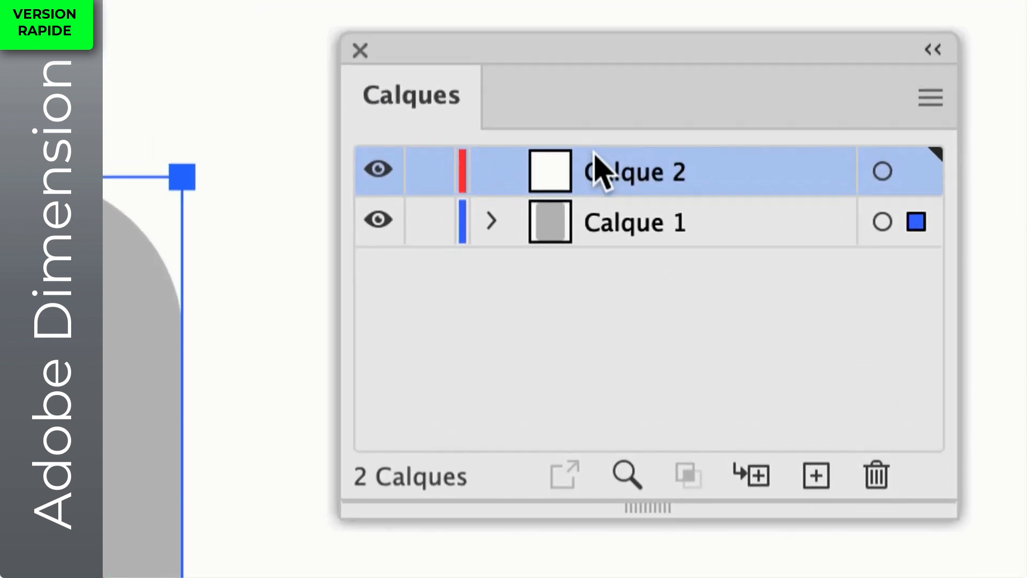
pyautogui.moveTo(517, 49); pyautogui.dragTo(527, 91)
pyautogui.moveTo(595, 170); pyautogui.dragTo(596, 197)
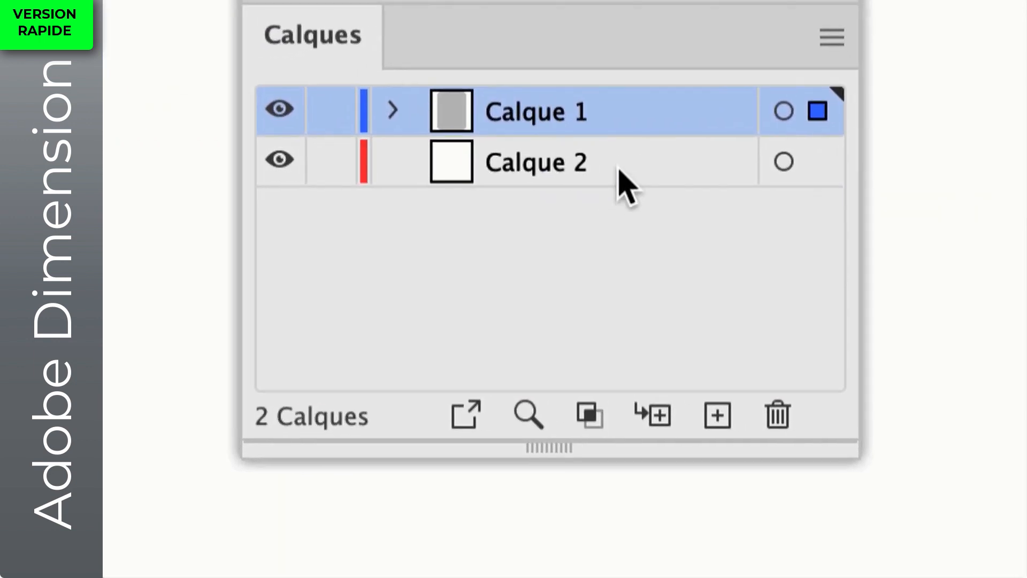
pyautogui.click(707, 191)
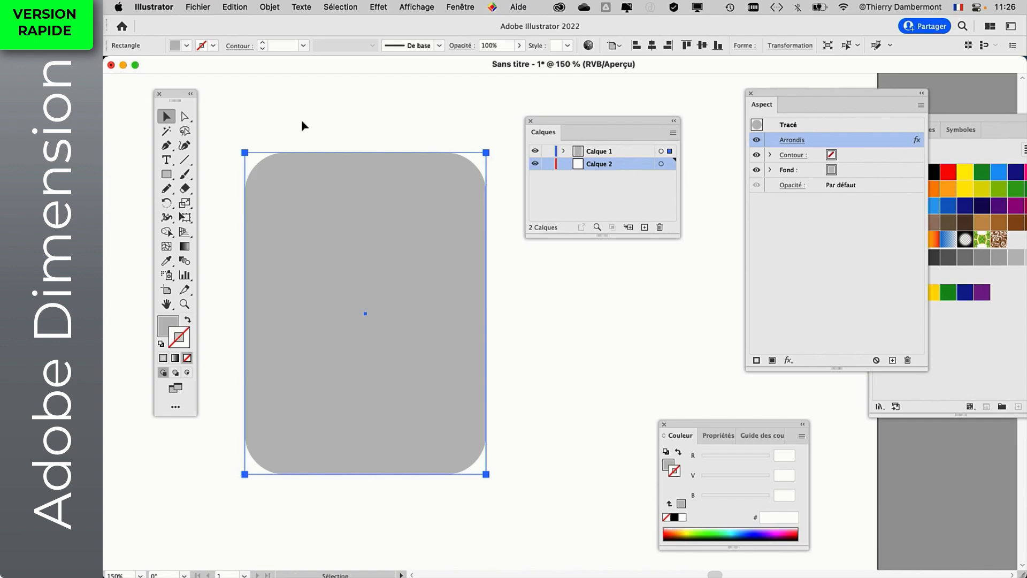
# - Draw a background rectangle on Calque 2 that extends beyond the artboard on all sides
pyautogui.press('super+minus')
pyautogui.press('super+minus')
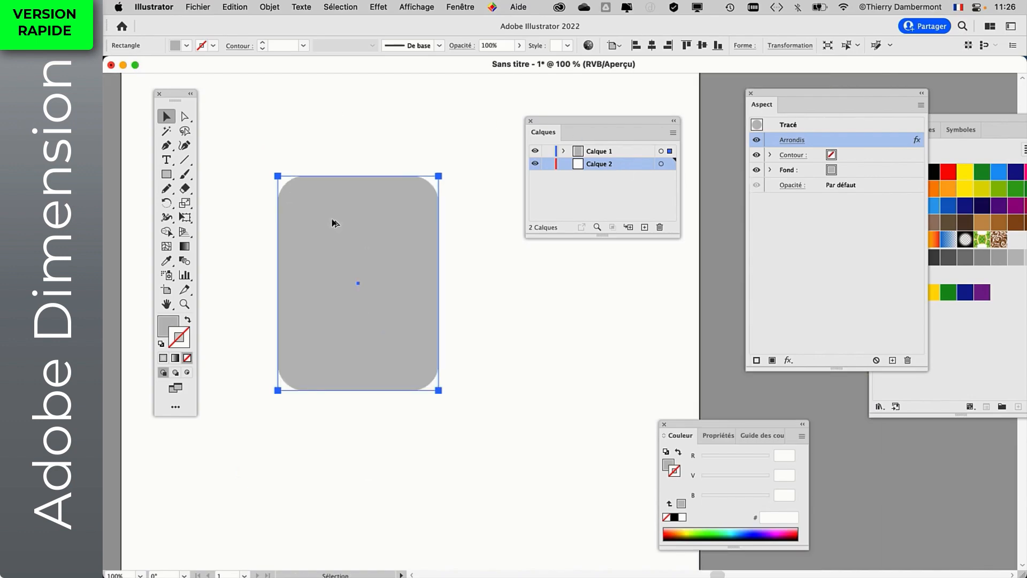
pyautogui.press('super+minus')
pyautogui.press('super+minus')
pyautogui.press('m')
pyautogui.moveTo(225, 117); pyautogui.dragTo(636, 502)
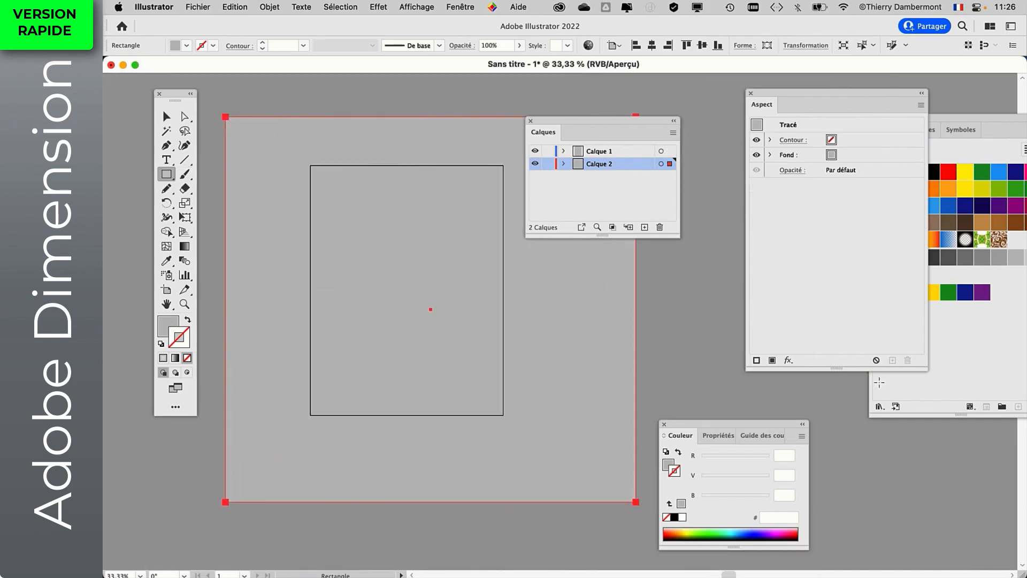
# - Give the background rectangle the teal R=120 V=198 B=198 swatch as fill and a brown stroke
pyautogui.click(984, 225)
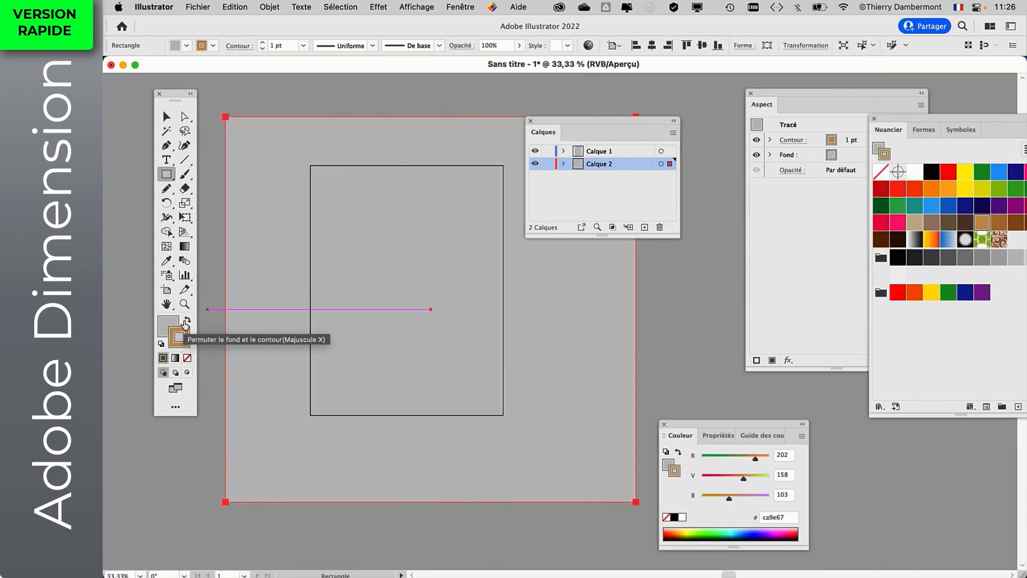
pyautogui.click(188, 320)
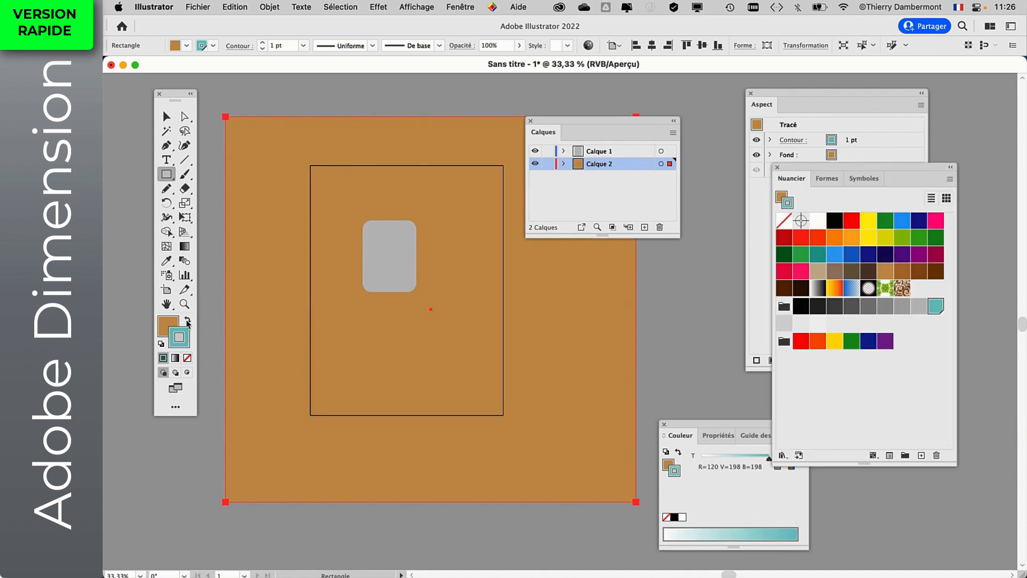
pyautogui.click(187, 321)
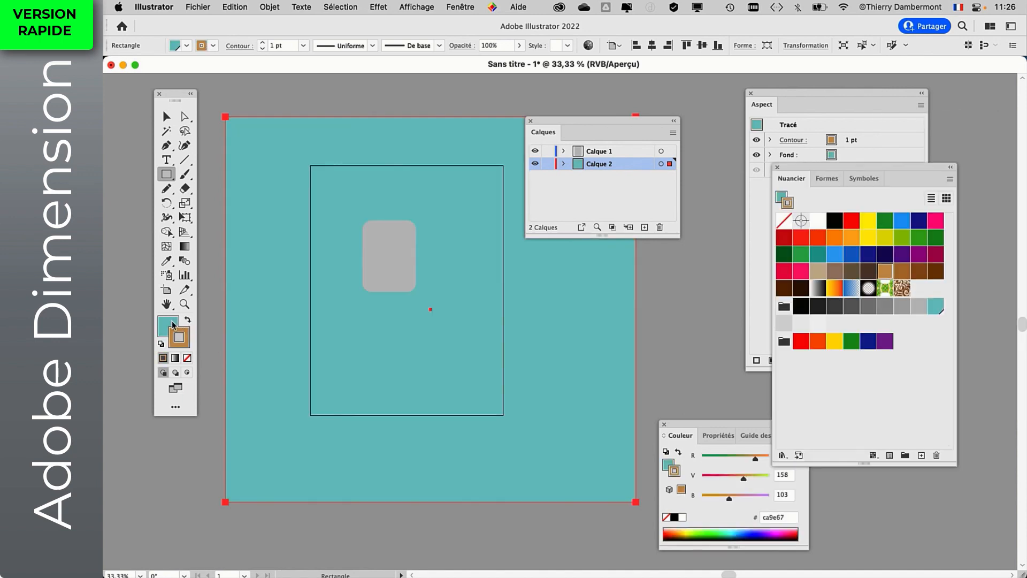
# - Lighten the global teal swatch to R=205 V=234 B=234
pyautogui.doubleClick(933, 307)
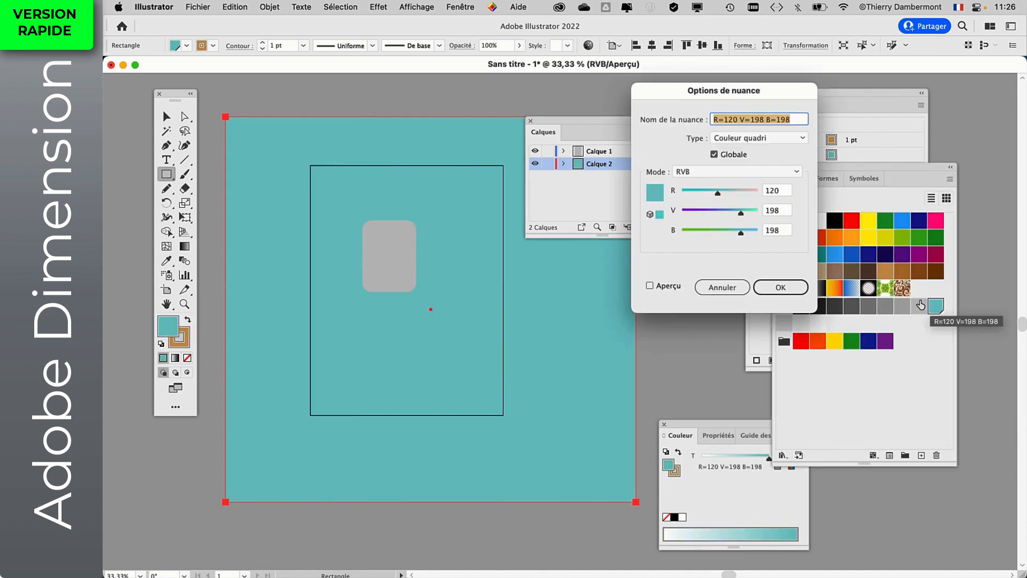
pyautogui.keyDown('shift'); pyautogui.moveTo(718, 193); pyautogui.dragTo(744, 194); pyautogui.keyUp('shift')
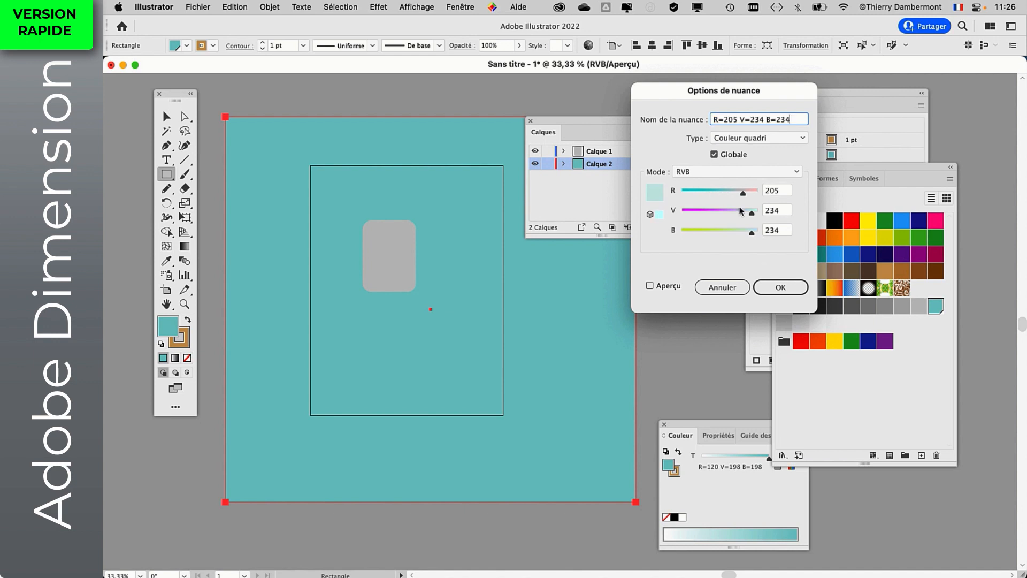
pyautogui.click(774, 285)
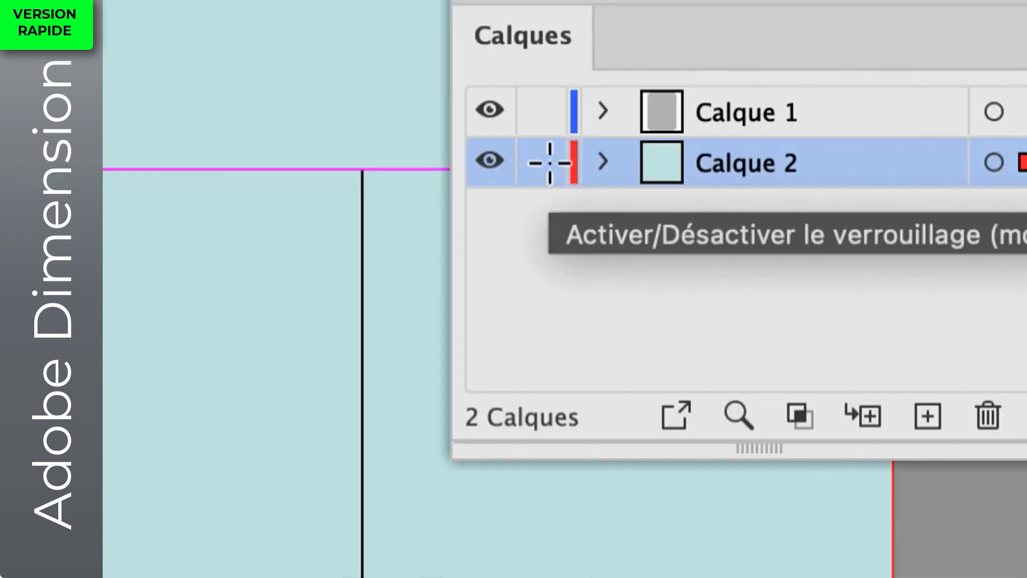
# - Lock the Calque 2 background layer and make Calque 1 active
pyautogui.click(549, 165)
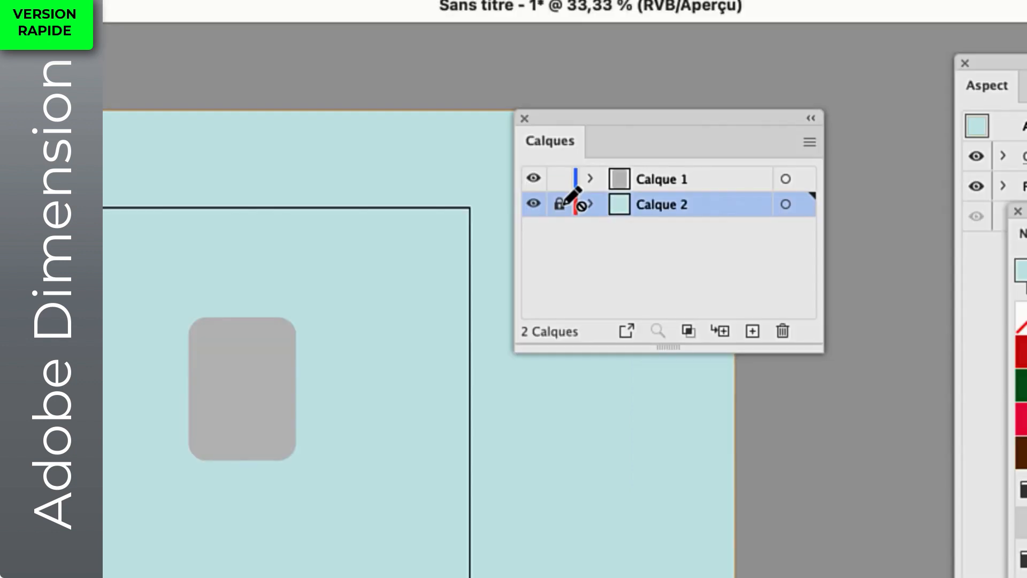
pyautogui.click(661, 171)
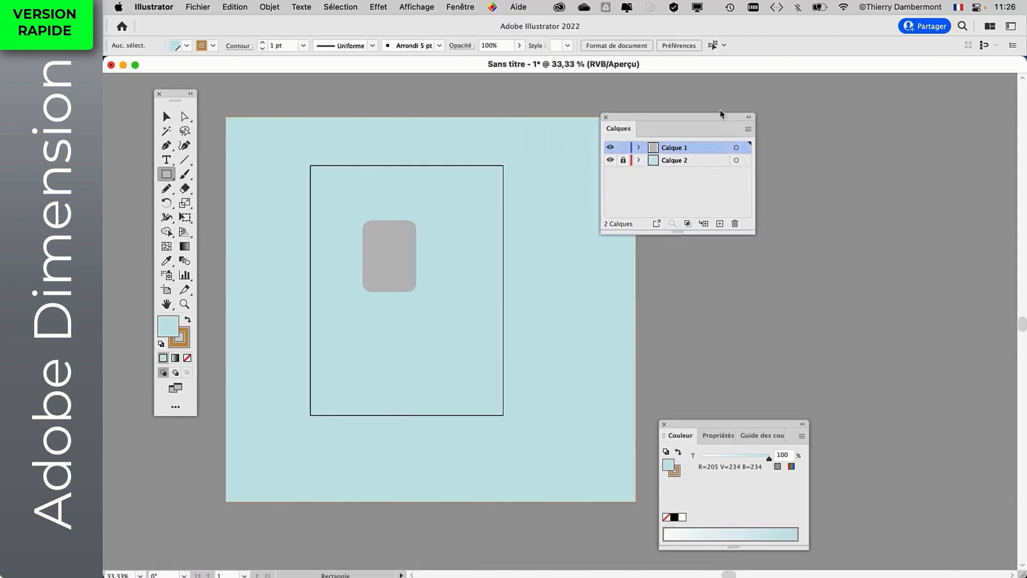
# - Move the floating layer and colour settings clear of the artwork and select the grey rounded rectangle
pyautogui.moveTo(721, 114); pyautogui.dragTo(881, 103)
pyautogui.moveTo(730, 422); pyautogui.dragTo(874, 342)
pyautogui.keyDown('alt'); pyautogui.scroll(4, 414, 246); pyautogui.keyUp('alt')
pyautogui.moveTo(448, 246); pyautogui.dragTo(580, 297)
pyautogui.click(166, 116)
pyautogui.click(387, 239)
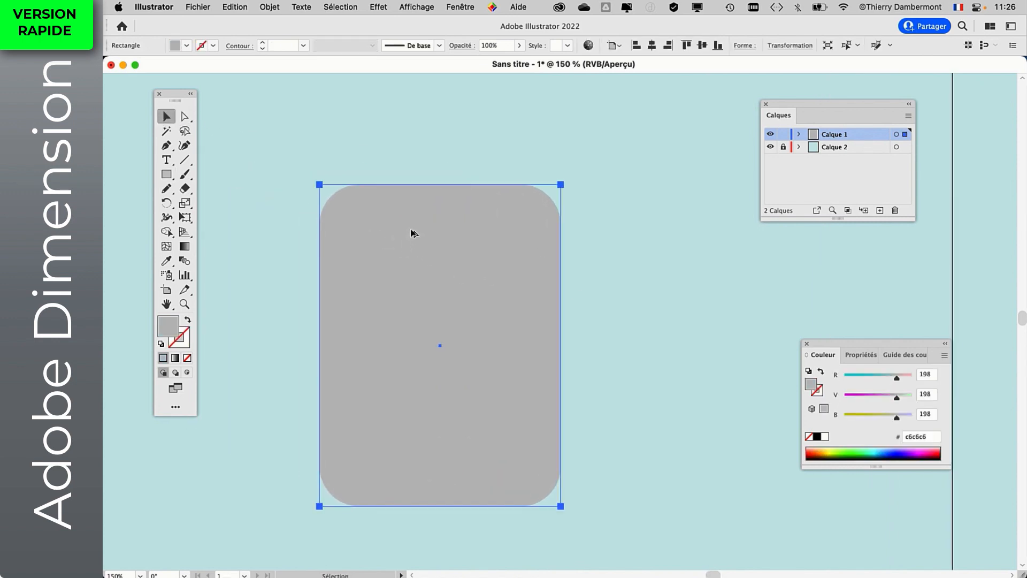
pyautogui.keyDown('alt'); pyautogui.scroll(2, 413, 233); pyautogui.keyUp('alt')
pyautogui.scroll(-1, 457, 238)
# - Show the appearance attributes of the grey rounded rectangle and place them beside the shape
pyautogui.click(454, 8)
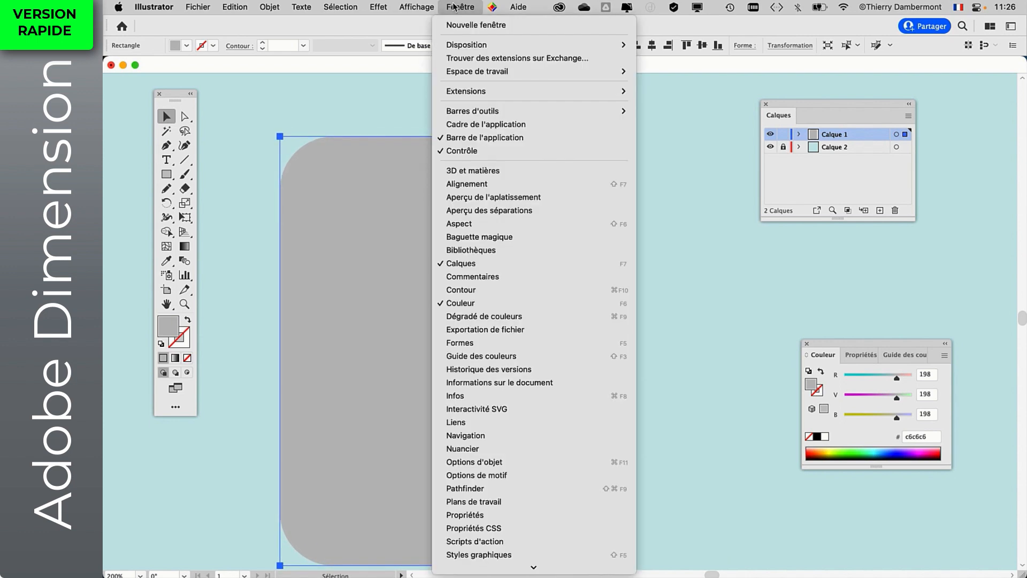
pyautogui.click(513, 224)
pyautogui.moveTo(781, 94); pyautogui.dragTo(690, 124)
pyautogui.moveTo(527, 200); pyautogui.dragTo(486, 173)
pyautogui.moveTo(712, 132); pyautogui.dragTo(661, 135)
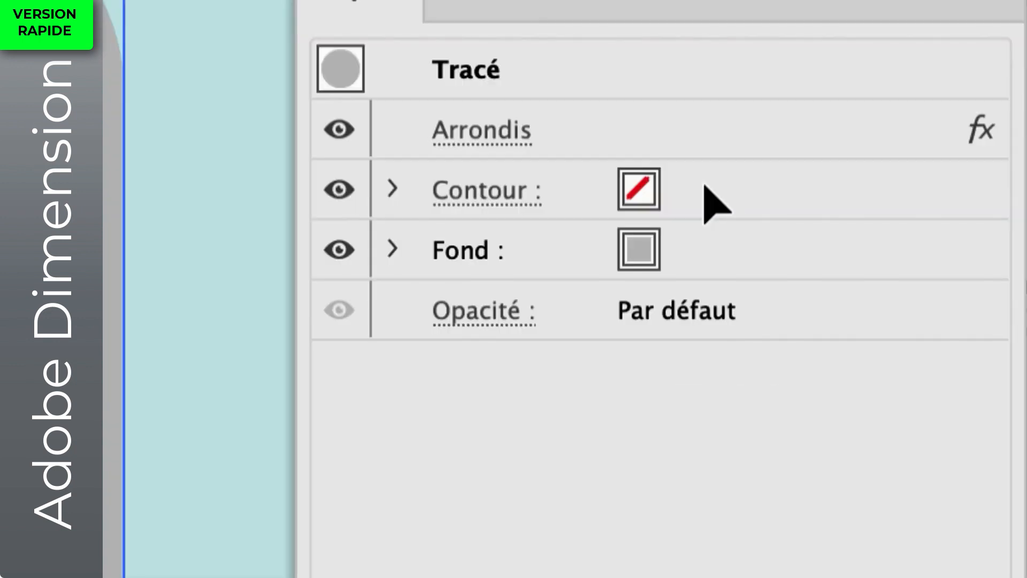
# - Give the rounded rectangle a stroke in the same grey swatch as its fill
pyautogui.click(704, 185)
pyautogui.click(698, 188)
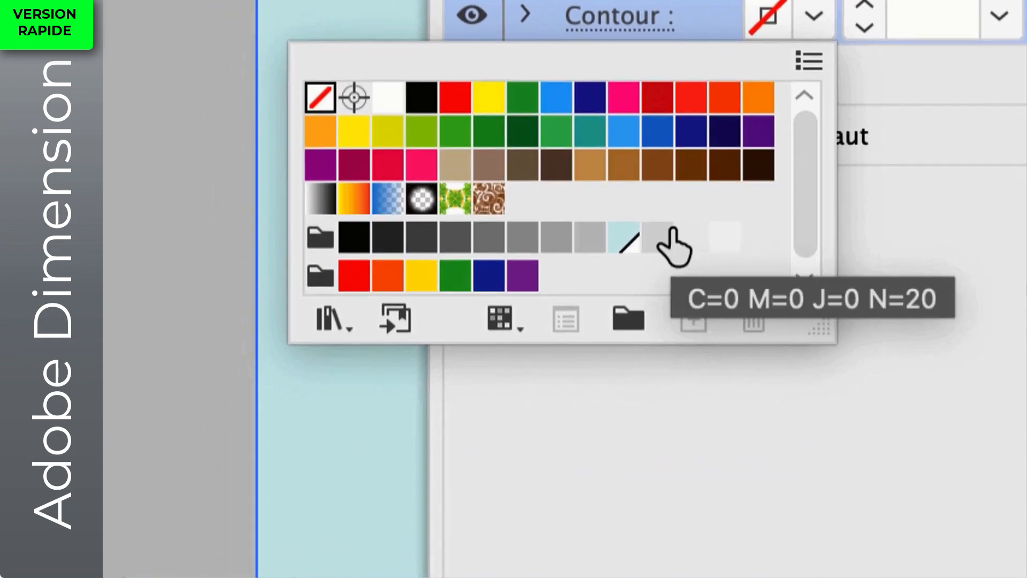
pyautogui.click(590, 237)
pyautogui.click(1023, 29)
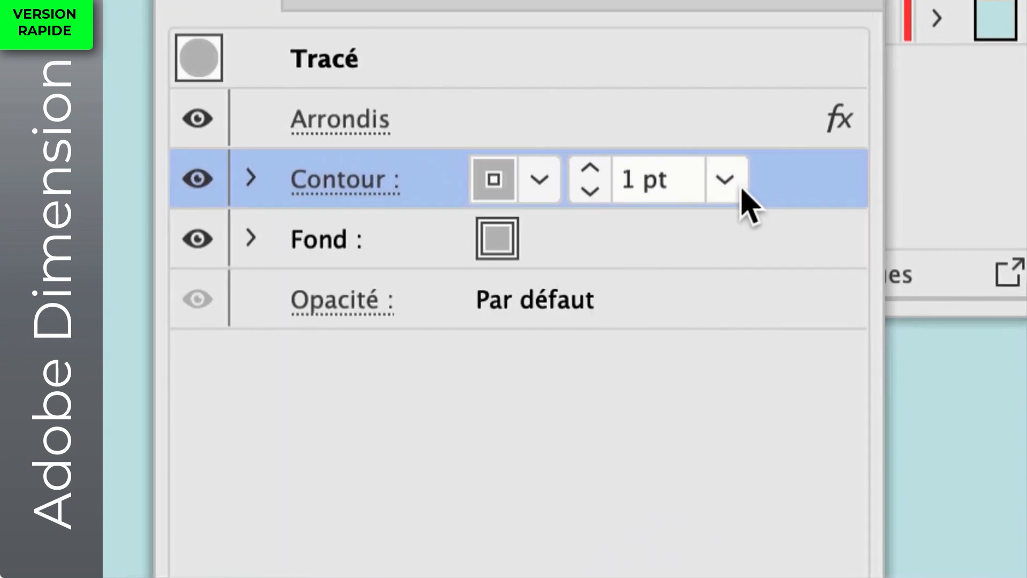
# - Increase the rounded rectangle's stroke weight to 7 pt
pyautogui.click(590, 167)
pyautogui.click(590, 167)
pyautogui.click(590, 168)
pyautogui.click(590, 167)
pyautogui.click(590, 167)
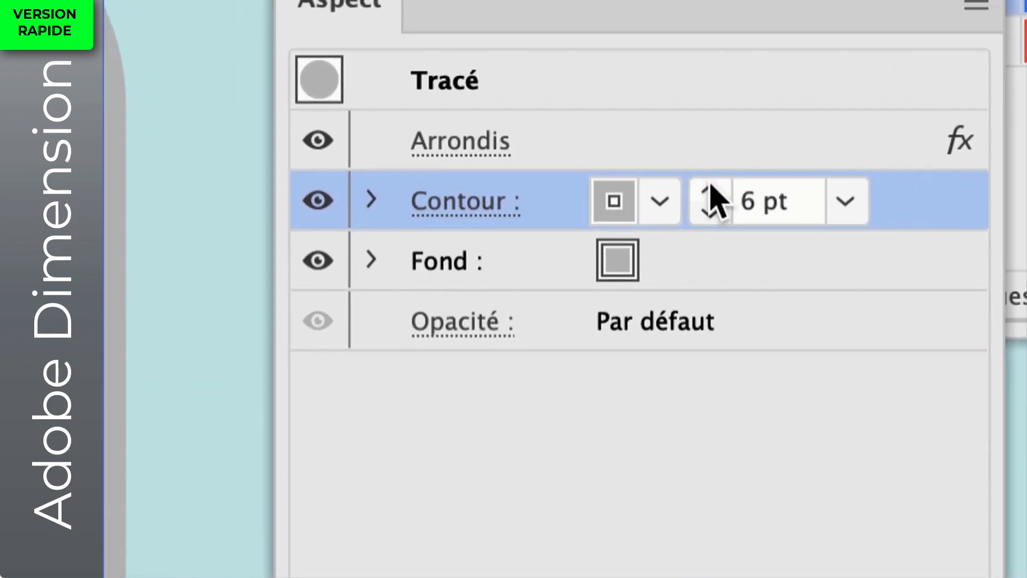
pyautogui.click(707, 190)
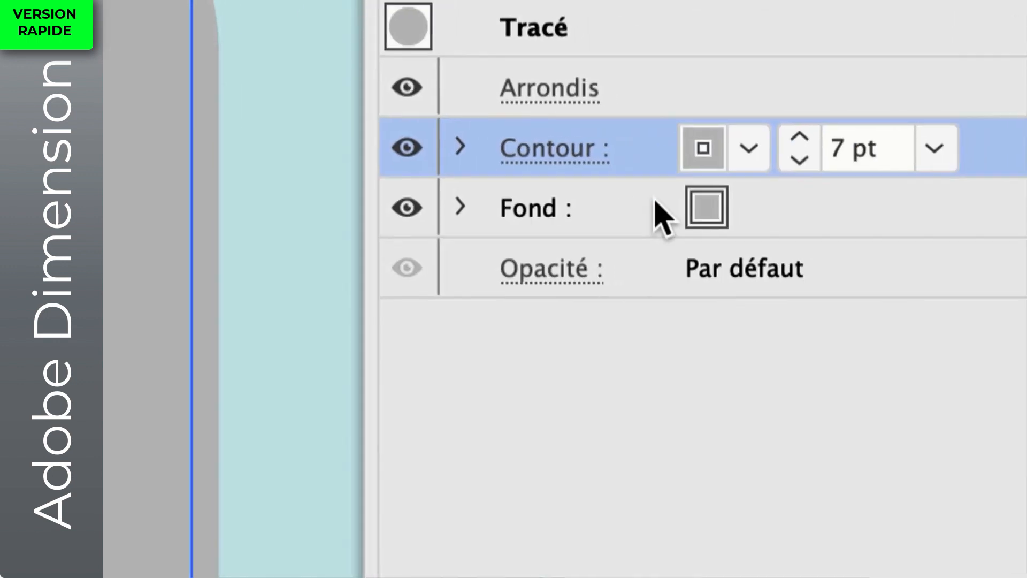
# - Check which swatch the rounded rectangle's fill uses compared with its stroke
pyautogui.click(681, 185)
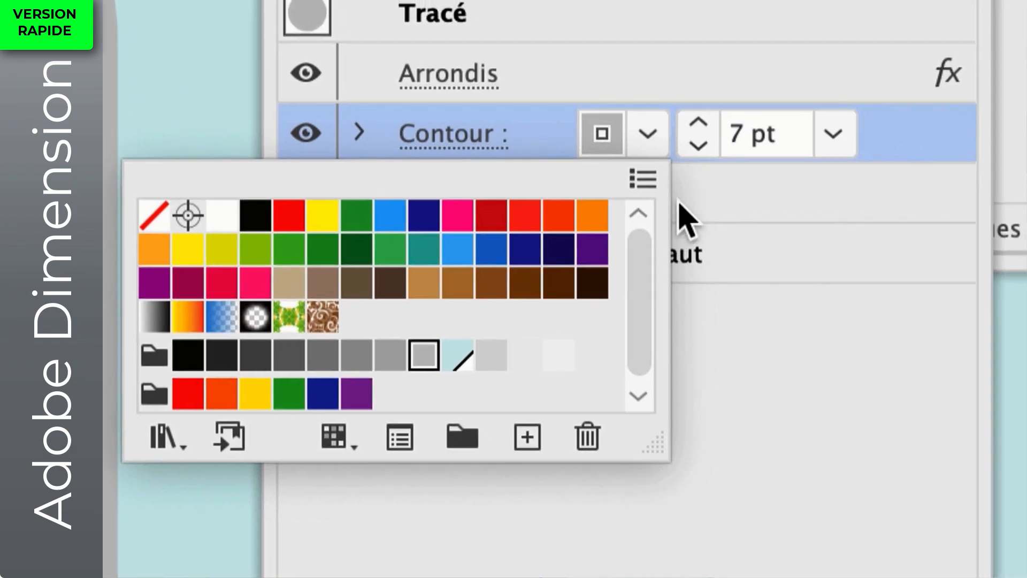
pyautogui.click(875, 74)
pyautogui.click(844, 71)
pyautogui.click(847, 69)
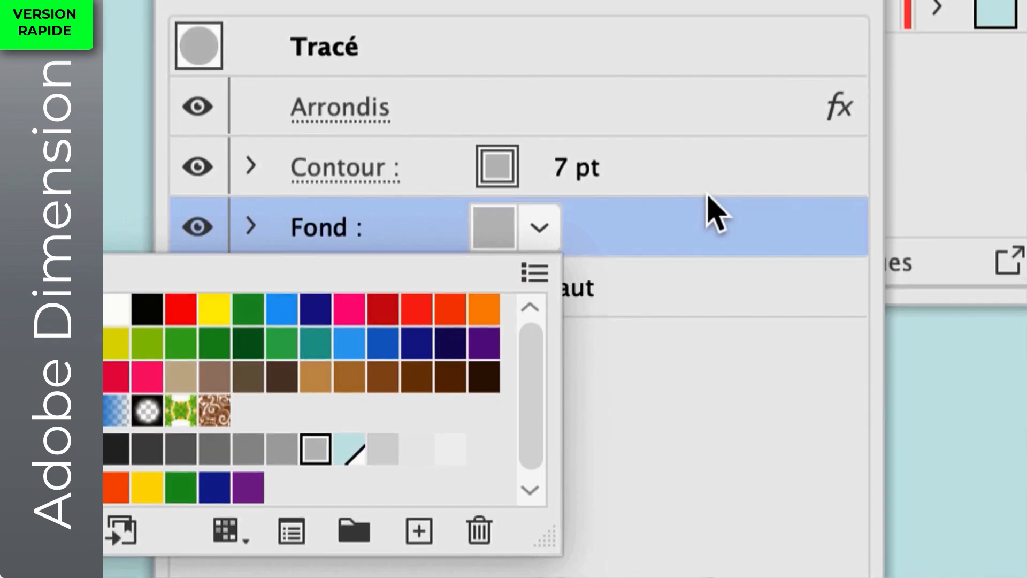
# - Apply the Décalage (Offset Path) effect to the rounded rectangle's stroke with a 2 mm offset
pyautogui.click(830, 161)
pyautogui.click(702, 194)
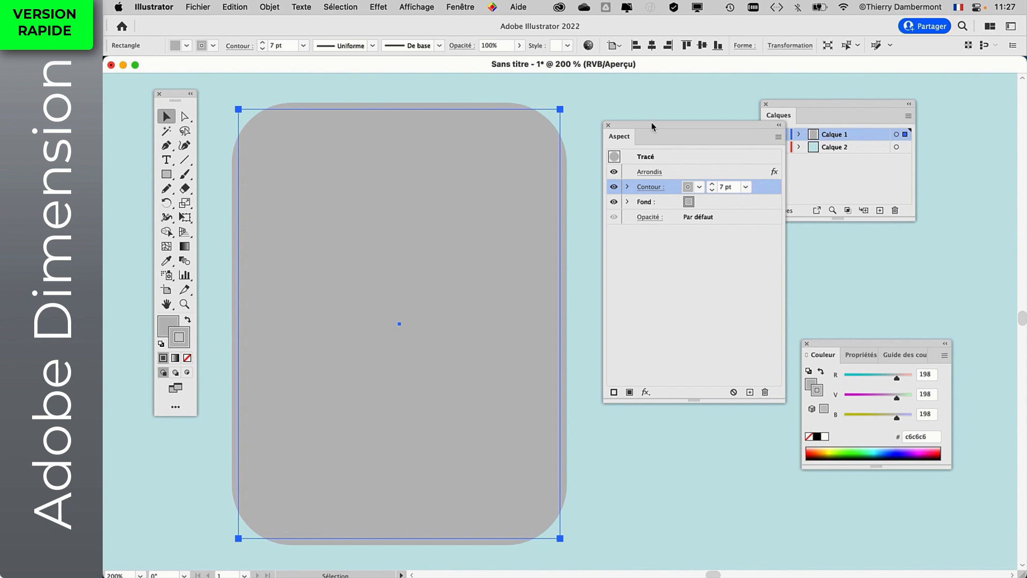
pyautogui.moveTo(651, 127); pyautogui.dragTo(718, 94)
pyautogui.click(378, 7)
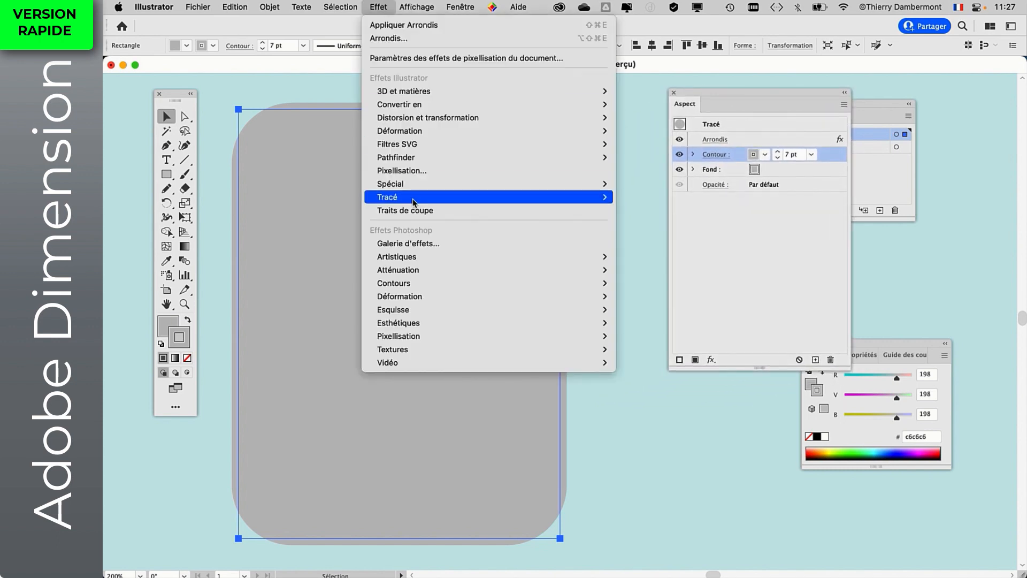
pyautogui.moveTo(412, 201)
pyautogui.click(641, 197)
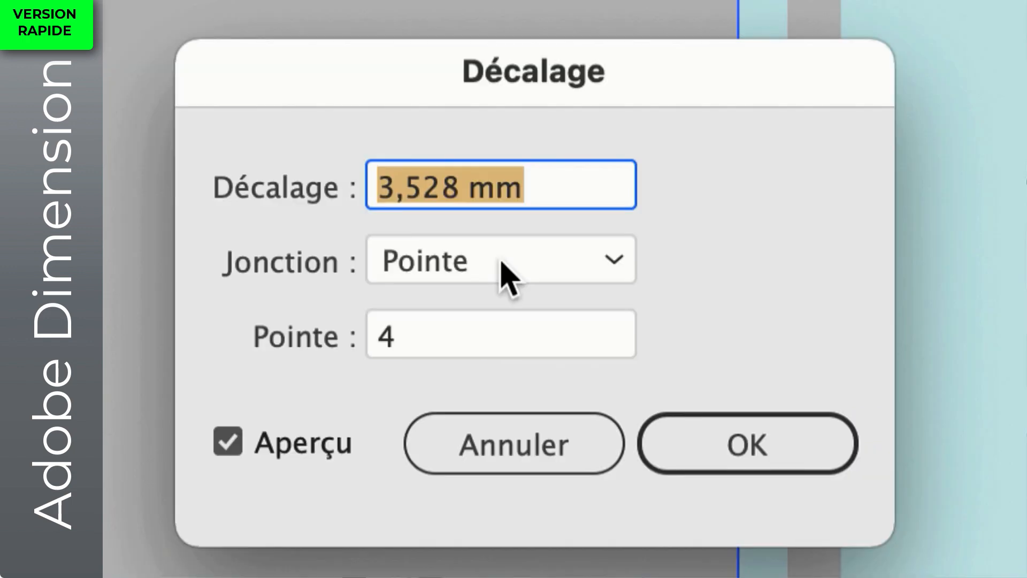
pyautogui.write('2')
pyautogui.press('Tab')
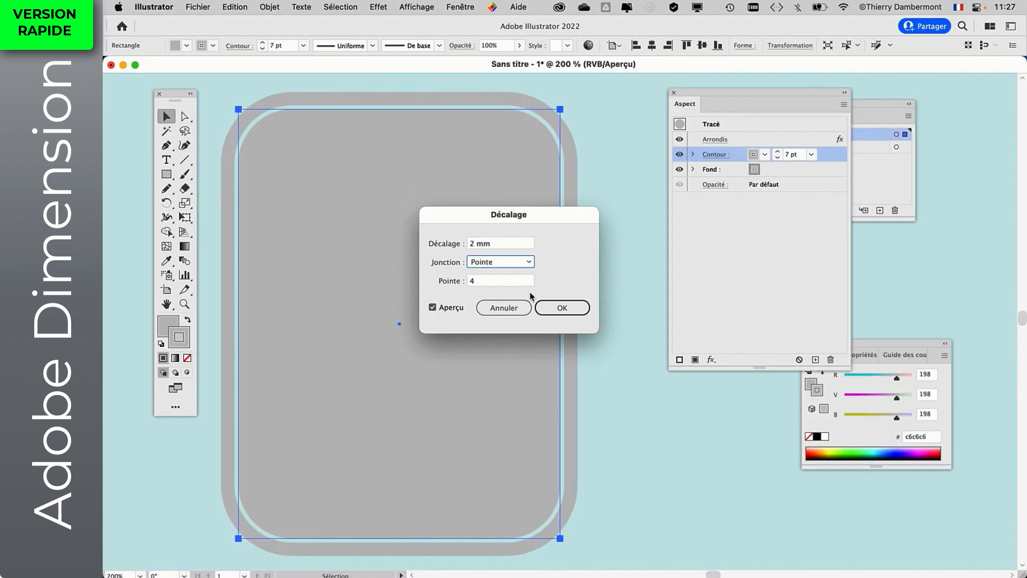
pyautogui.click(559, 308)
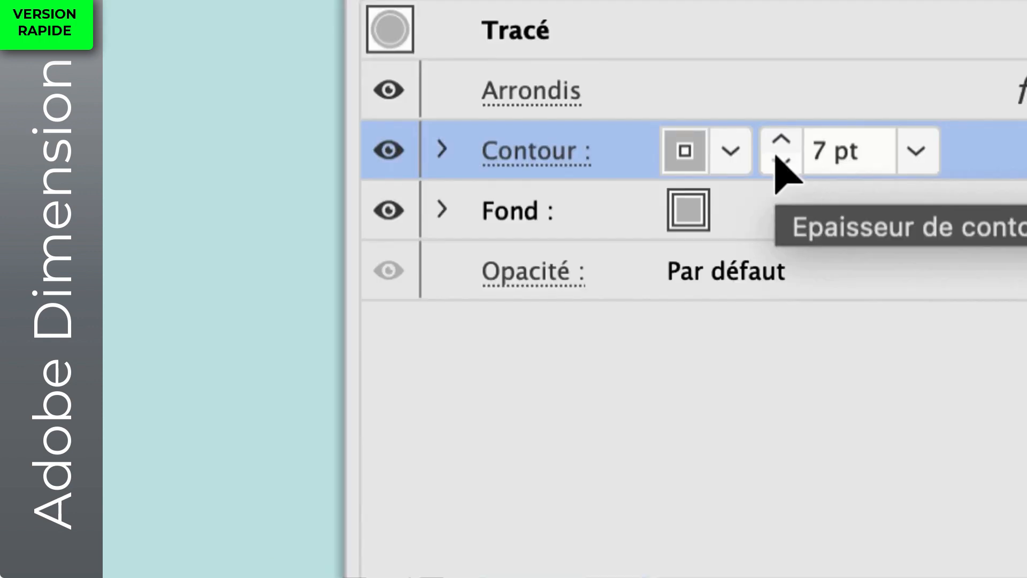
# - Reduce the weight of the offset stroke to 4 pt
pyautogui.click(777, 159)
pyautogui.click(777, 158)
pyautogui.click(777, 158)
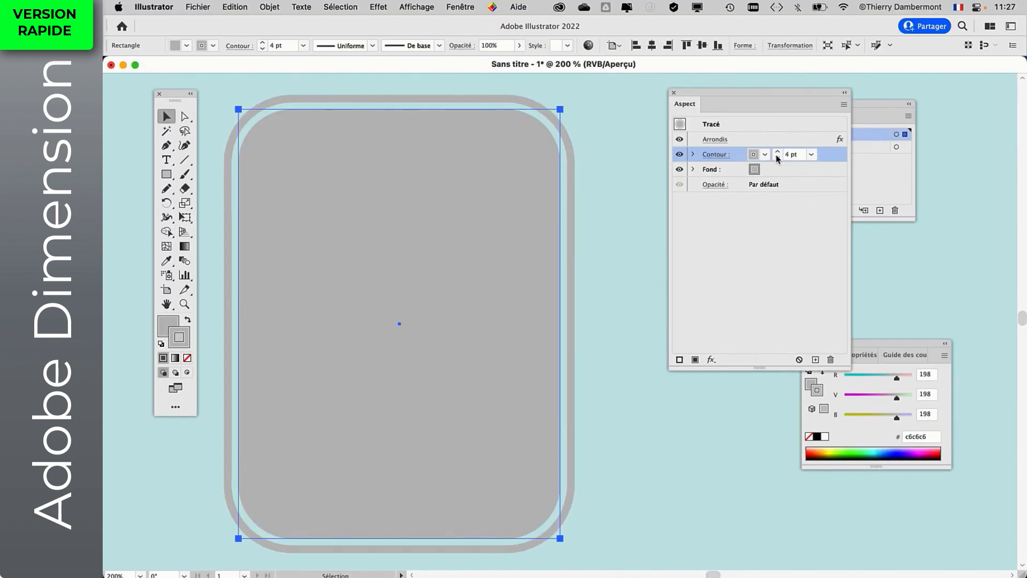
pyautogui.click(730, 239)
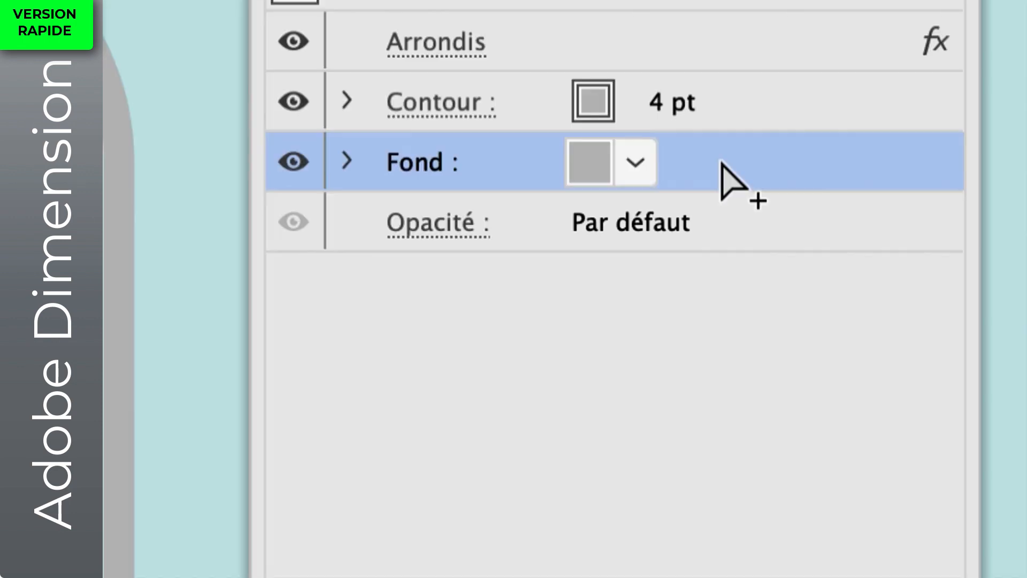
# - Duplicate the rounded rectangle's fill attribute and colour the lower copy white
pyautogui.moveTo(728, 165); pyautogui.dragTo(761, 573)
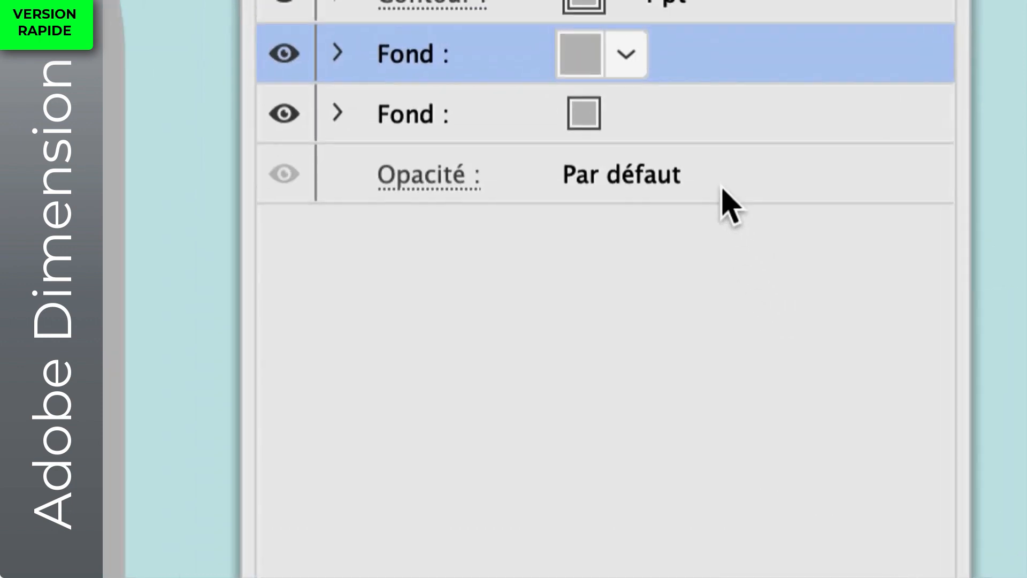
pyautogui.click(678, 187)
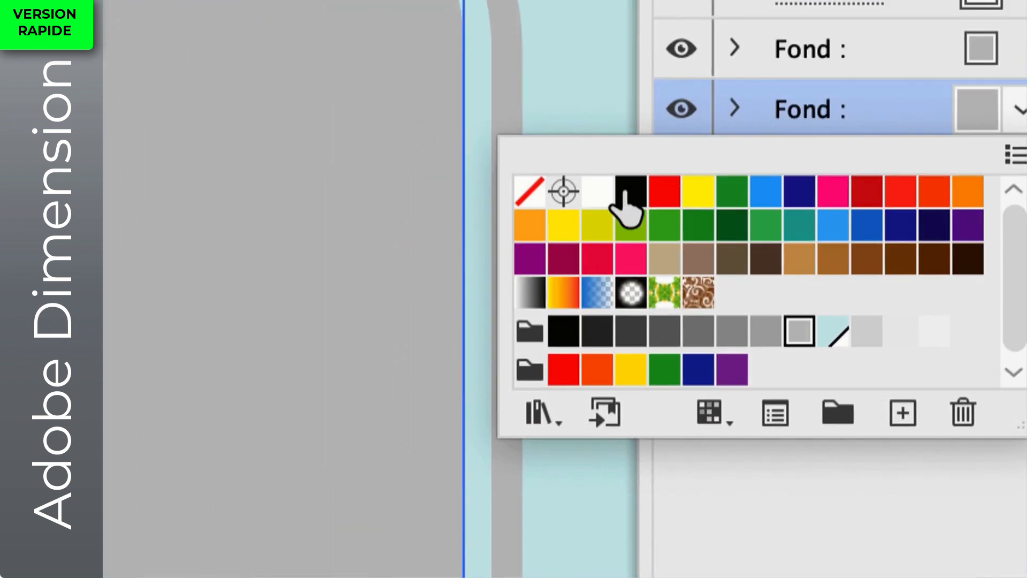
pyautogui.click(253, 270)
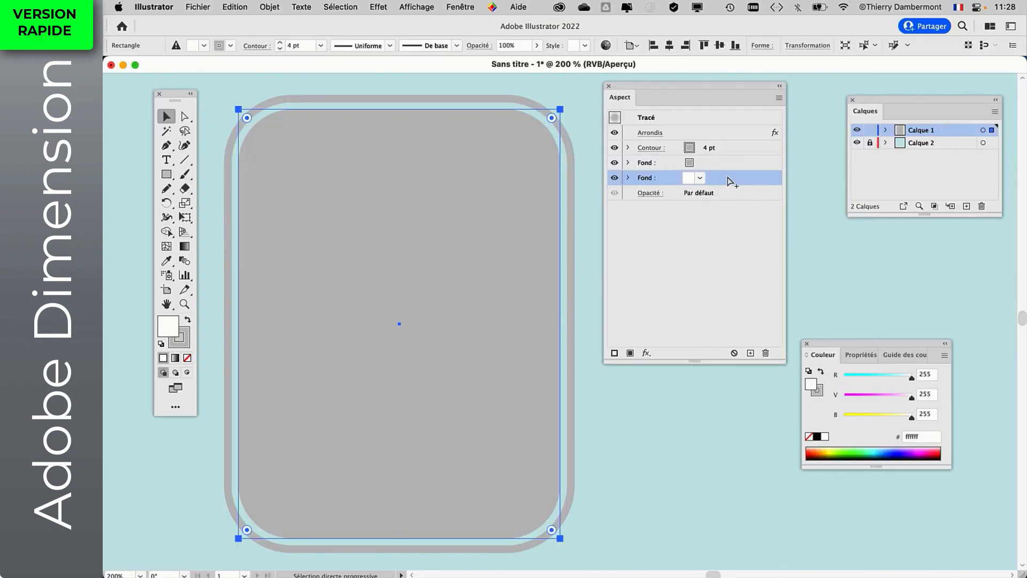
# - Apply the Décalage (Offset Path) effect with a 2 mm offset to the rounded rectangle's white fill
pyautogui.click(378, 6)
pyautogui.moveTo(572, 198)
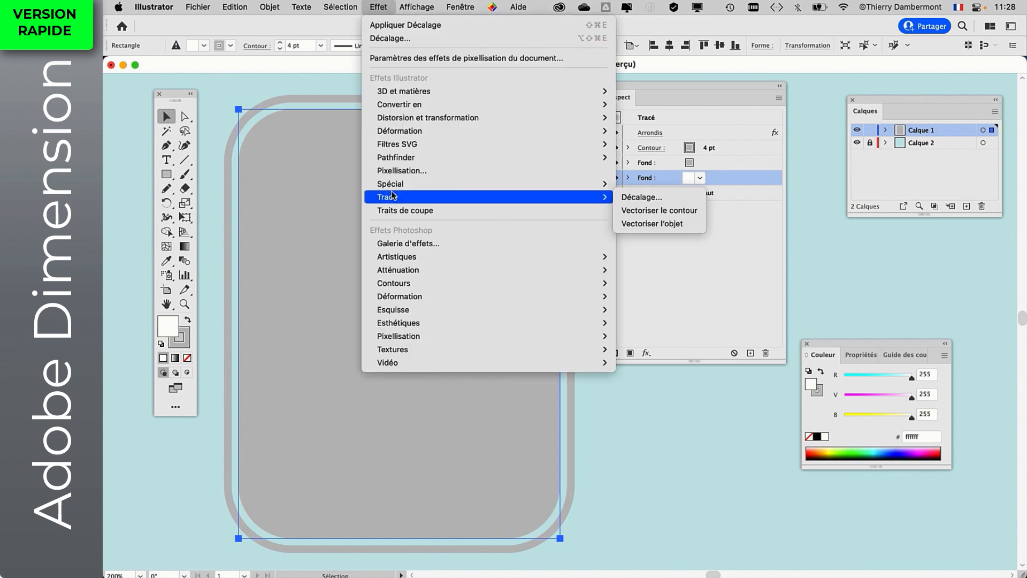
pyautogui.click(620, 198)
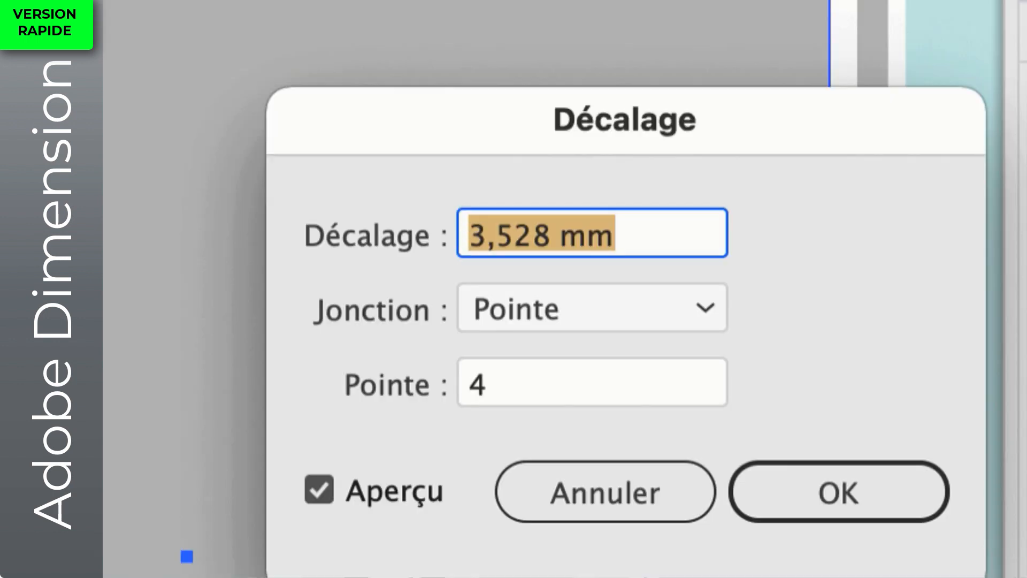
pyautogui.write('2')
pyautogui.press('Tab')
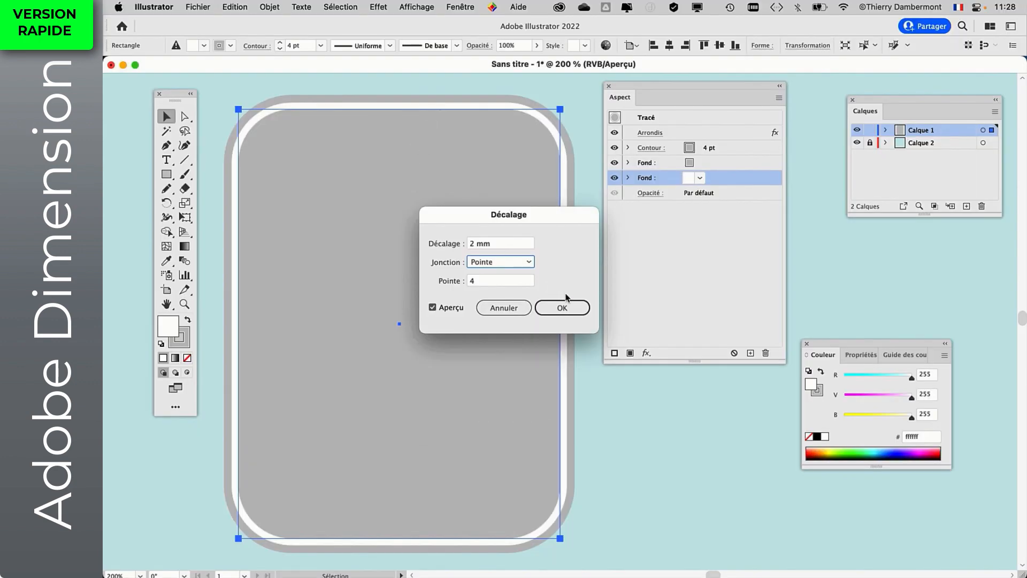
pyautogui.click(568, 305)
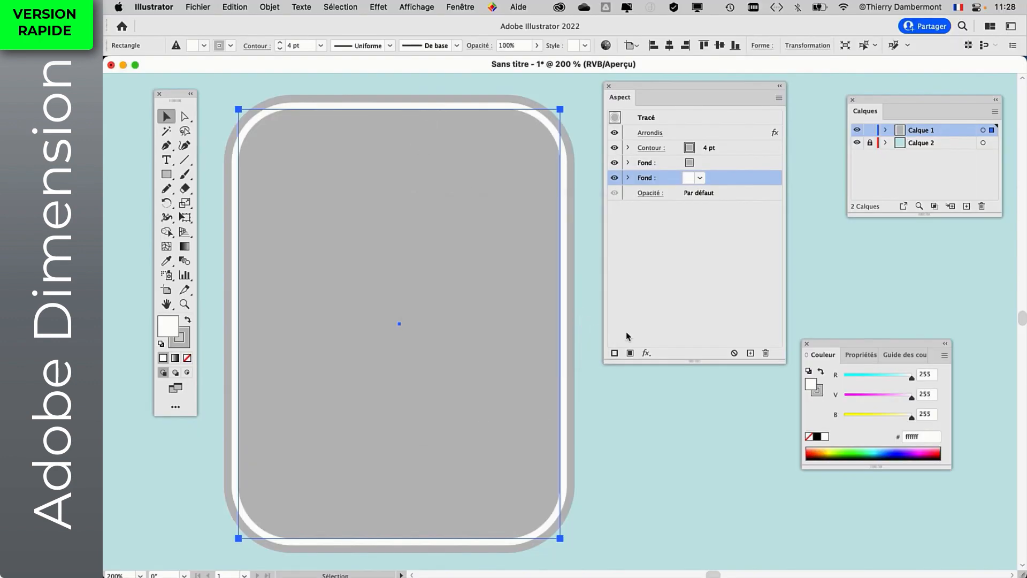
pyautogui.click(725, 279)
# - Add the point text PARFUM on the empty background beside the rounded rectangle
pyautogui.moveTo(384, 253); pyautogui.dragTo(357, 251)
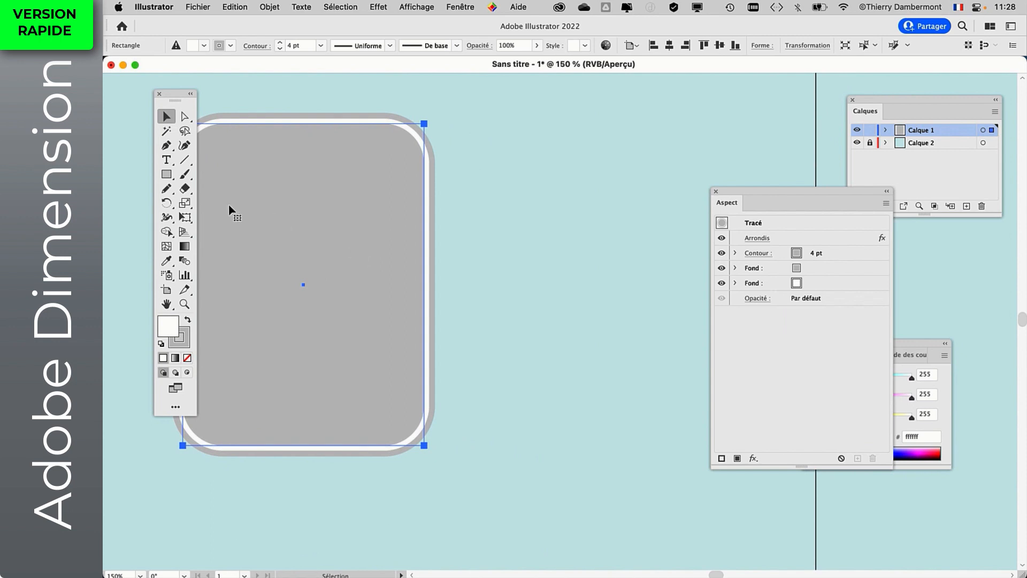
pyautogui.hscroll(2, 228, 202)
pyautogui.click(166, 164)
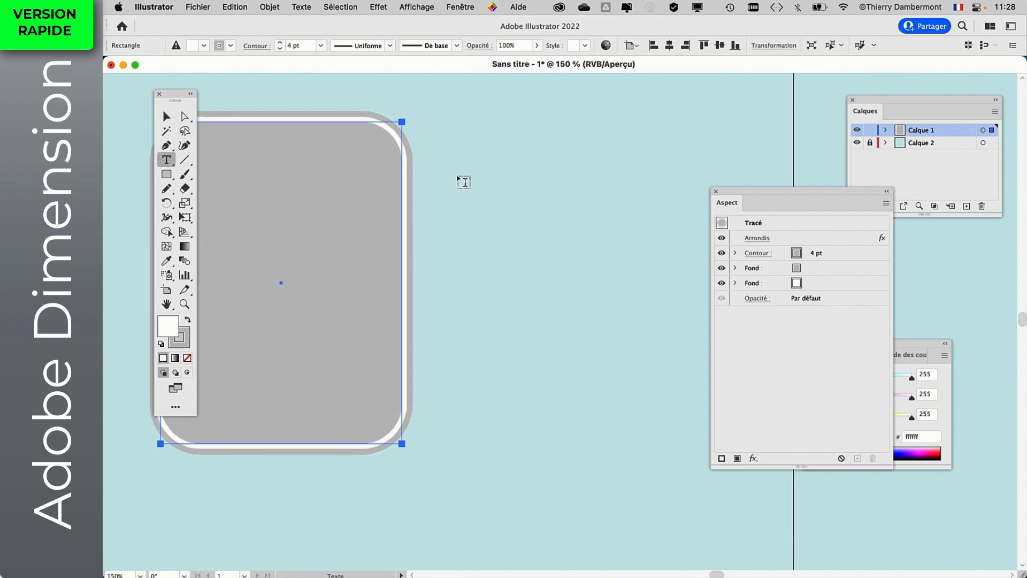
pyautogui.moveTo(175, 97); pyautogui.dragTo(385, 92)
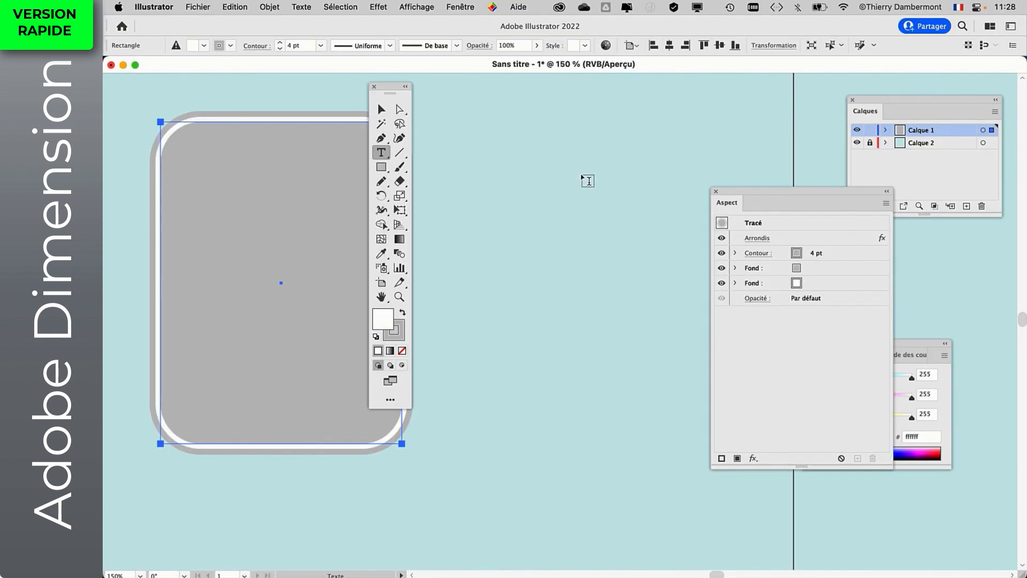
pyautogui.click(566, 200)
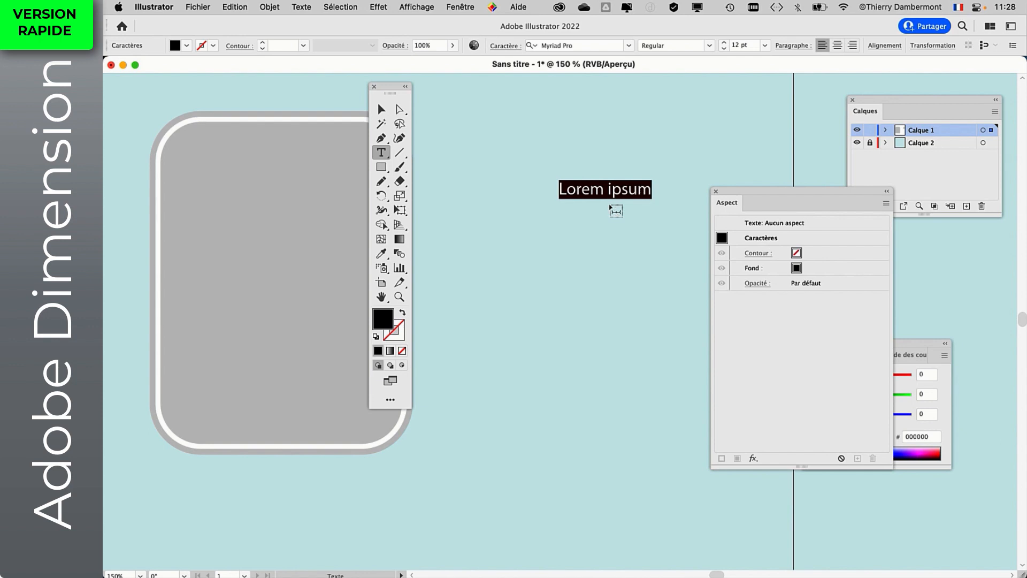
pyautogui.write('PARFUM')
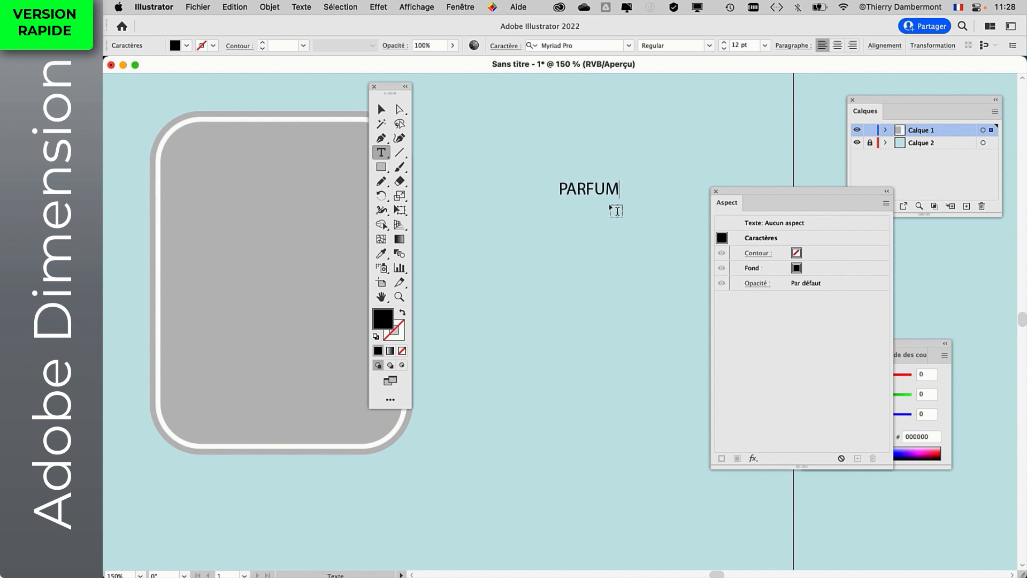
pyautogui.press('Escape')
# - Set the PARFUM text's kerning to Optique and its tracking to 20
pyautogui.keyDown('alt'); pyautogui.scroll(4, 599, 193); pyautogui.keyUp('alt')
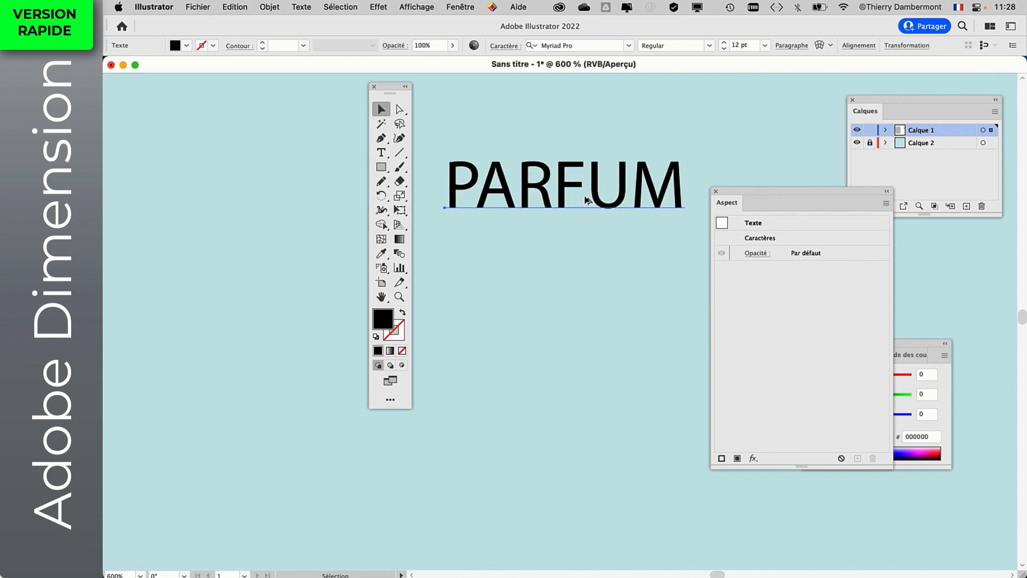
pyautogui.moveTo(390, 84); pyautogui.dragTo(267, 112)
pyautogui.hscroll(3, 424, 239)
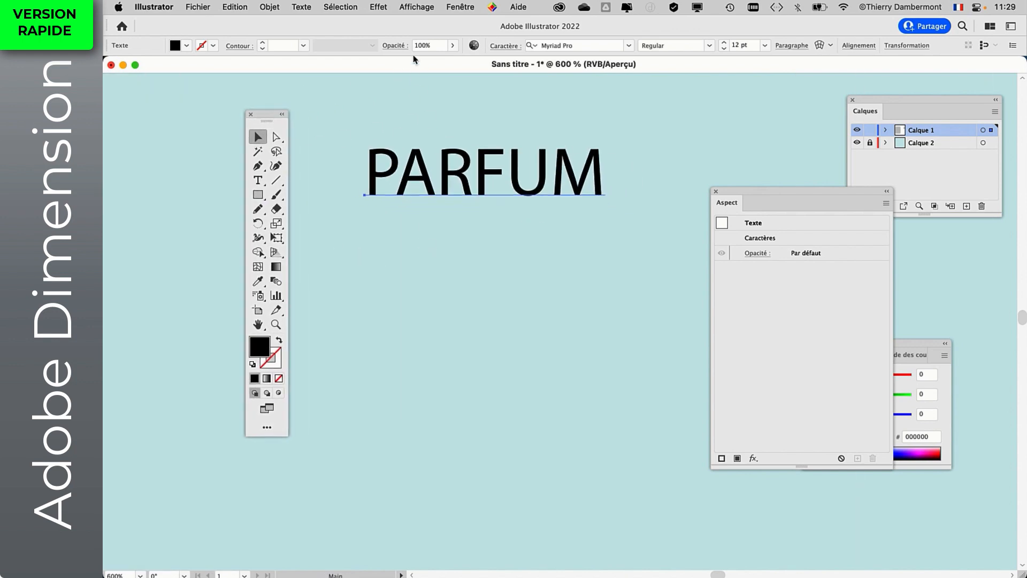
pyautogui.click(459, 7)
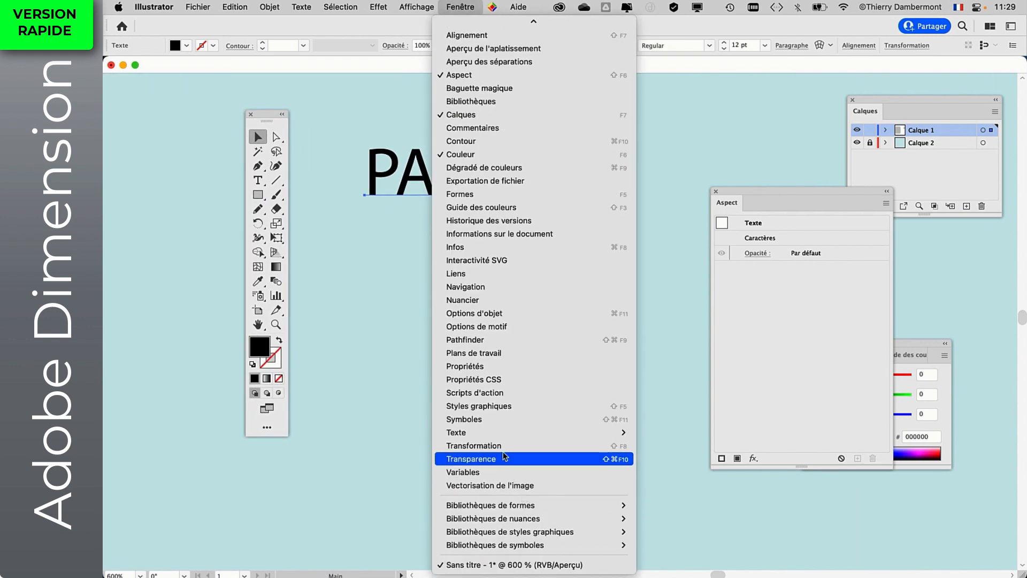
pyautogui.moveTo(588, 432)
pyautogui.click(663, 431)
pyautogui.moveTo(638, 259); pyautogui.dragTo(475, 232)
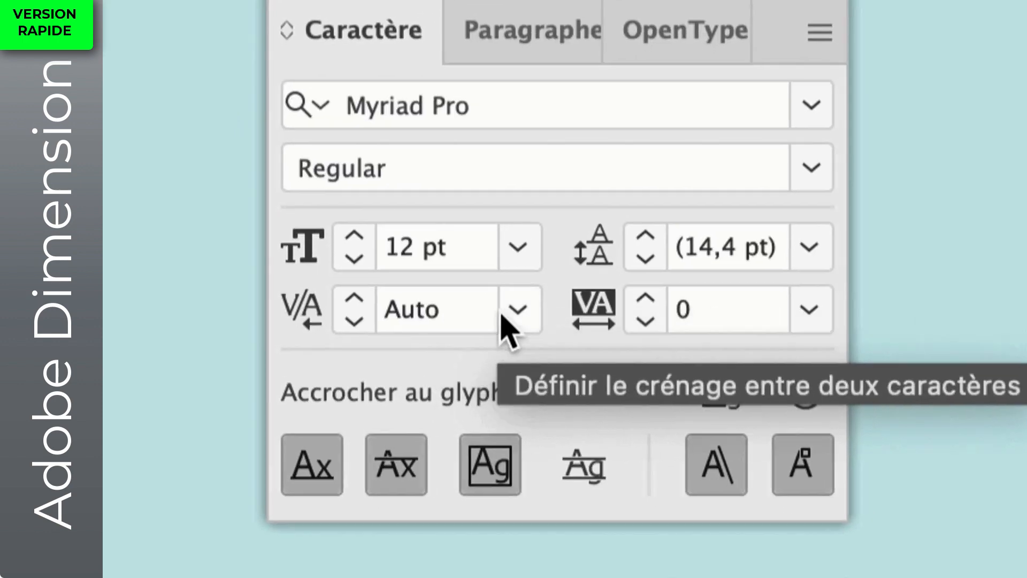
pyautogui.click(506, 313)
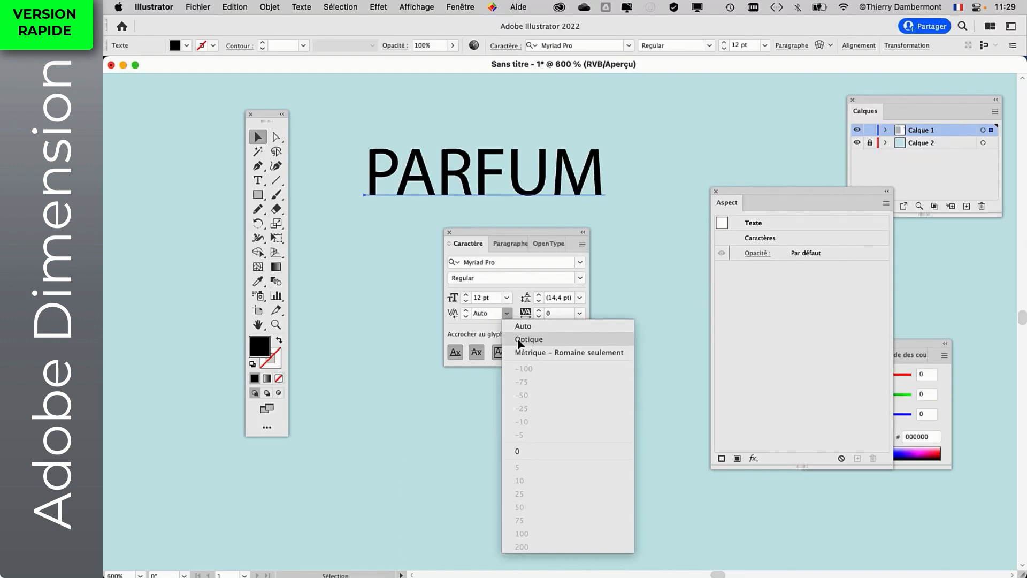
pyautogui.click(518, 340)
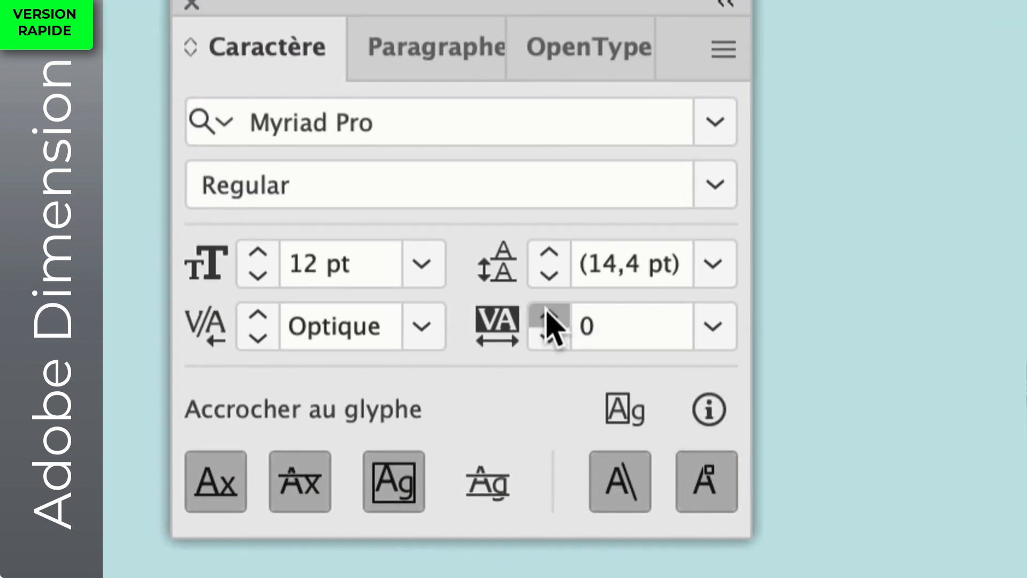
pyautogui.click(548, 315)
pyautogui.click(548, 315)
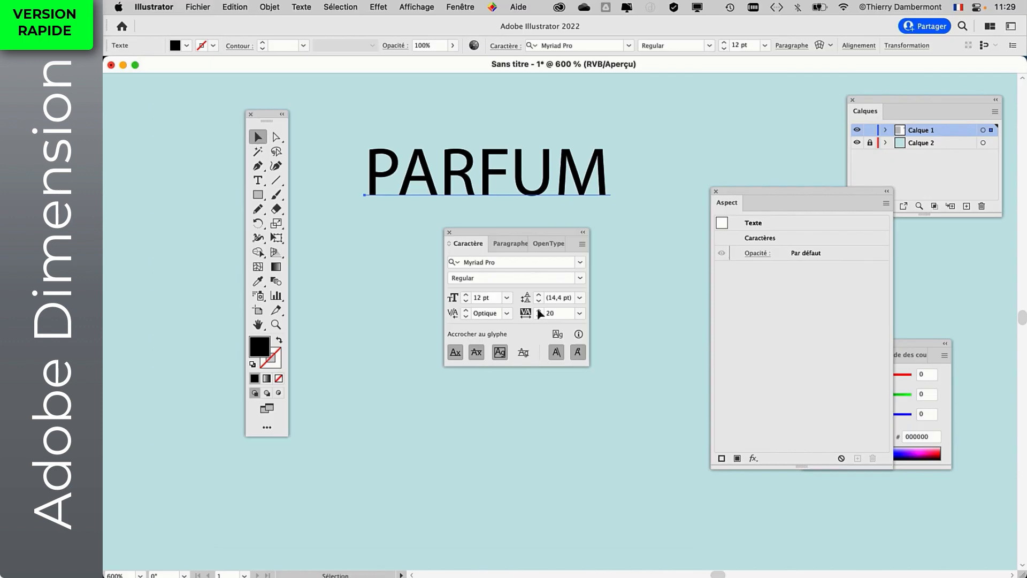
# - Change the font of the PARFUM text to Noteworthy Light
pyautogui.click(512, 261)
pyautogui.write('Noteworthy')
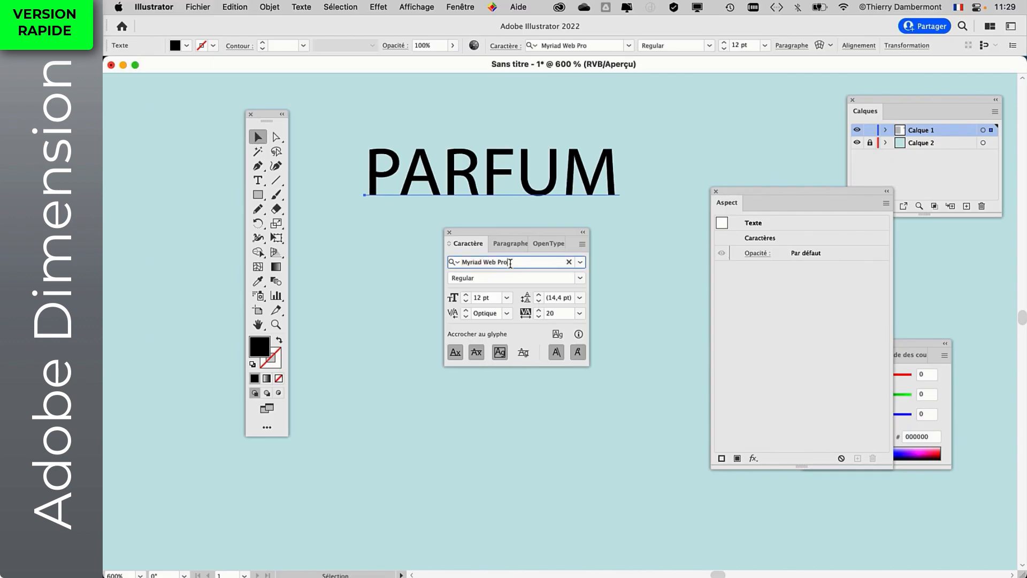
pyautogui.moveTo(451, 232); pyautogui.dragTo(489, 241)
# - Warp the PARFUM text with a horizontal Arc envelope distortion at 20% bend
pyautogui.click(268, 7)
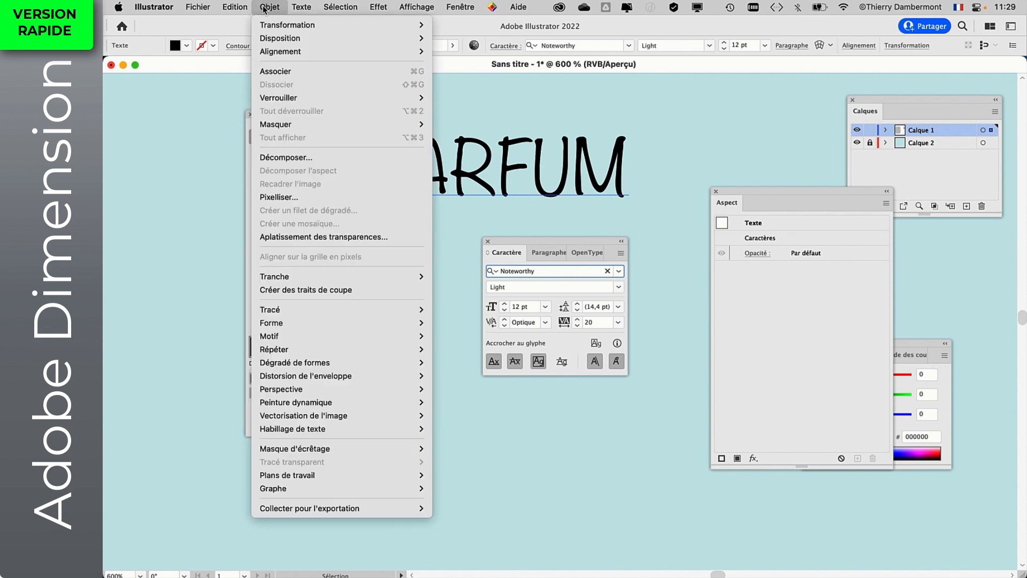
pyautogui.moveTo(321, 376)
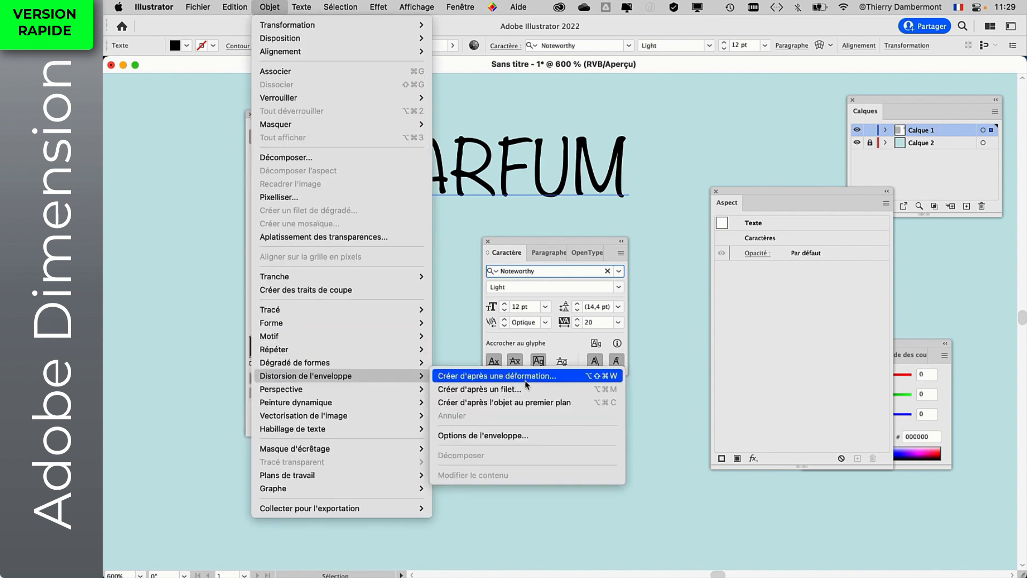
pyautogui.click(528, 378)
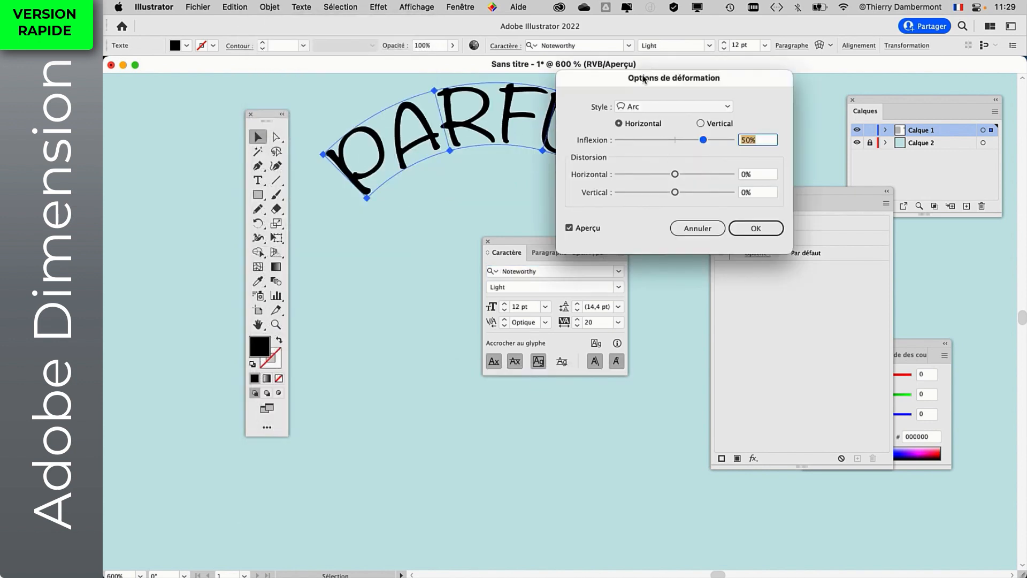
pyautogui.moveTo(644, 79); pyautogui.dragTo(595, 243)
pyautogui.moveTo(657, 306); pyautogui.dragTo(639, 312)
pyautogui.click(690, 392)
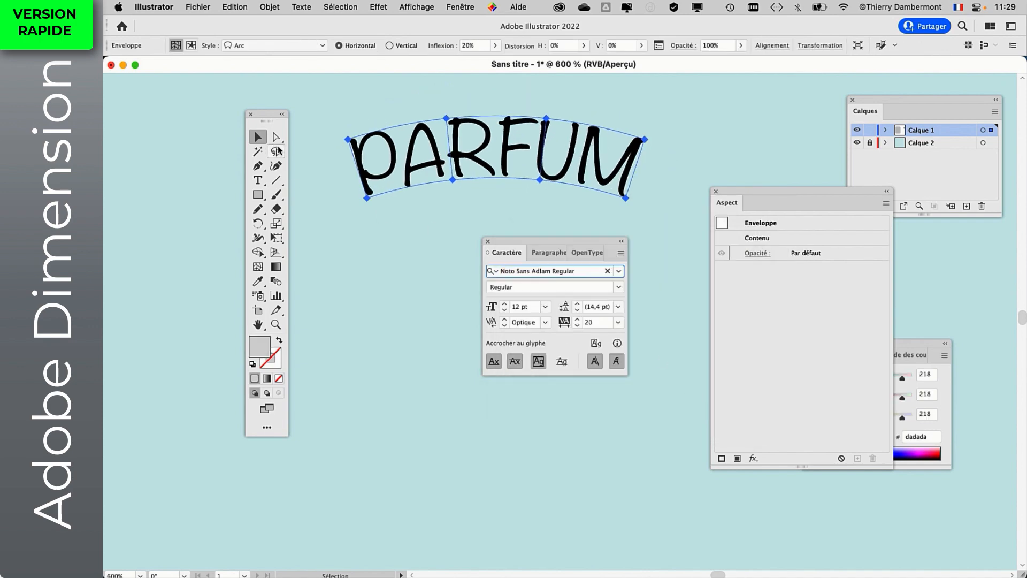
# - Enlarge the arched PARFUM text proportionally to about four times its size with the Free Transform tool
pyautogui.keyDown('alt'); pyautogui.scroll(-5, 403, 268); pyautogui.keyUp('alt')
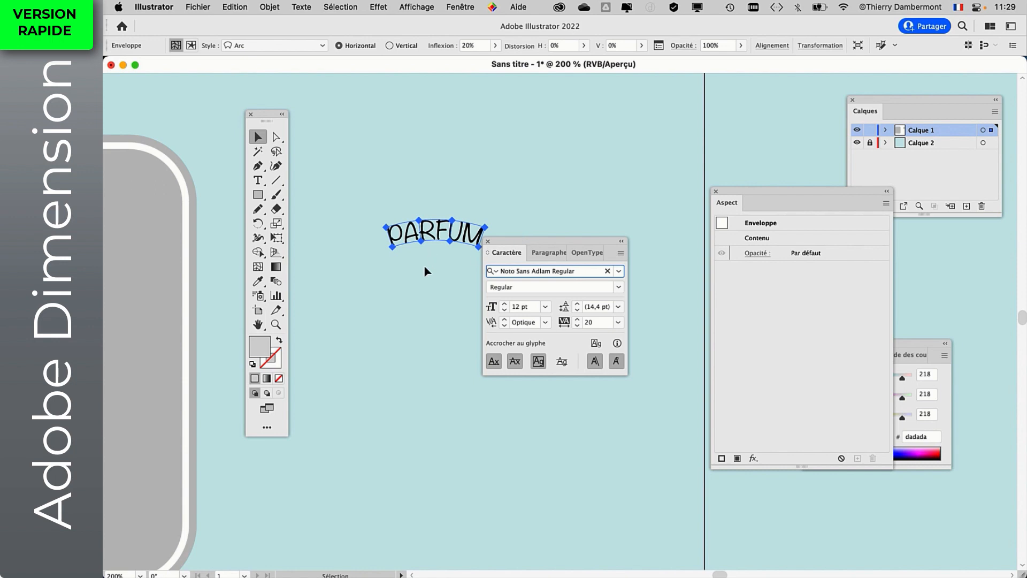
pyautogui.moveTo(515, 241); pyautogui.dragTo(748, 115)
pyautogui.keyDown('alt'); pyautogui.scroll(-2, 401, 238); pyautogui.keyUp('alt')
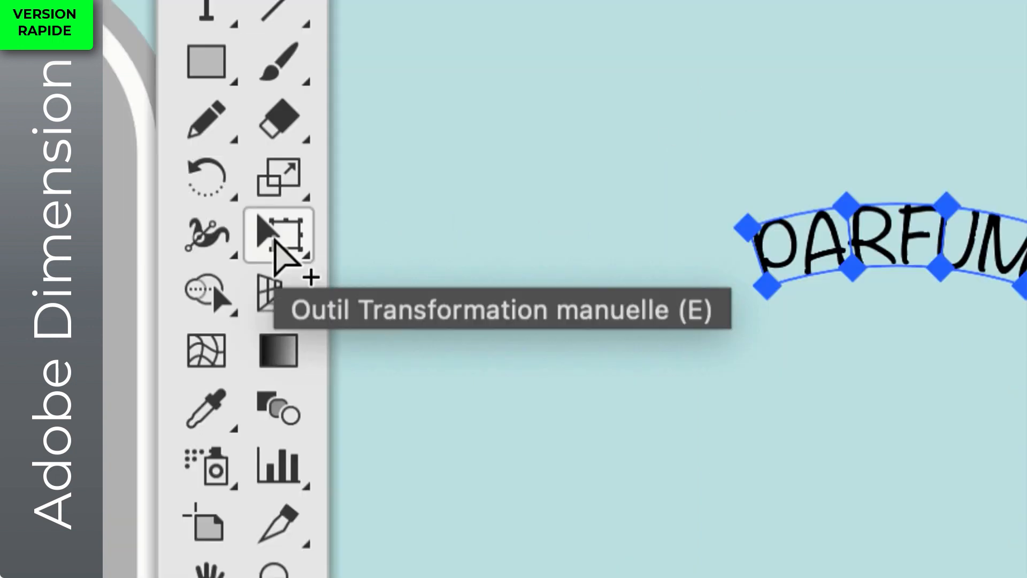
pyautogui.click(275, 241)
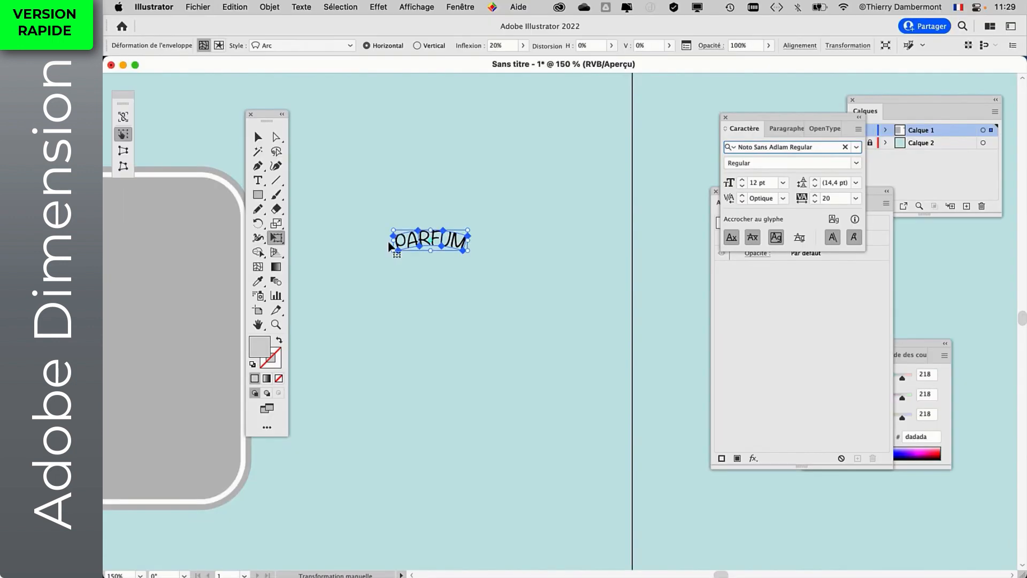
pyautogui.keyDown('shift'); pyautogui.moveTo(464, 250); pyautogui.dragTo(694, 360); pyautogui.keyUp('shift')
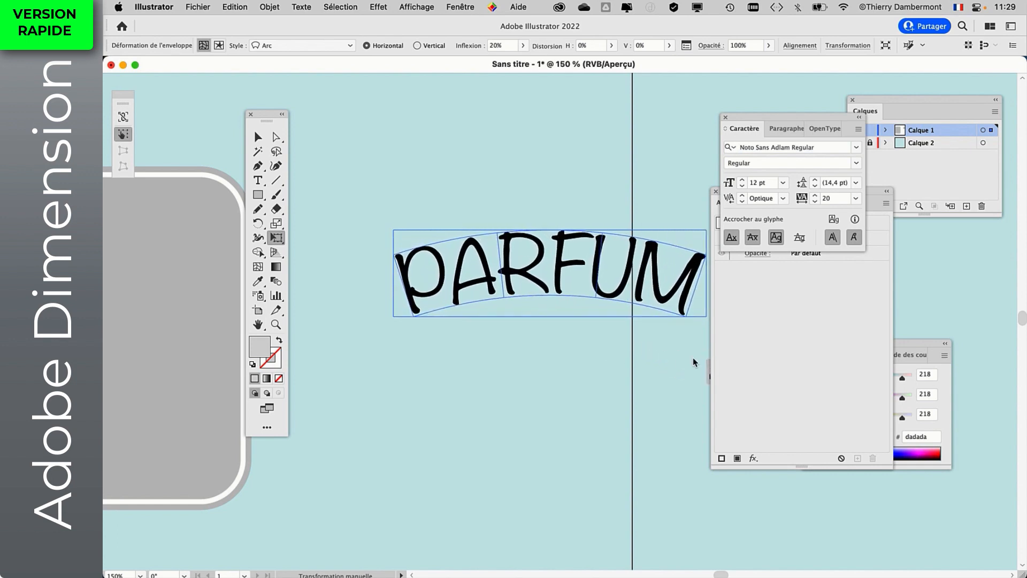
# - Scale the arched text down proportionally to slightly narrower than the rounded rectangle and place it beside the shape
pyautogui.keyDown('alt'); pyautogui.scroll(-2, 450, 368); pyautogui.keyUp('alt')
pyautogui.hscroll(-5, 508, 358)
pyautogui.scroll(-3, 551, 321)
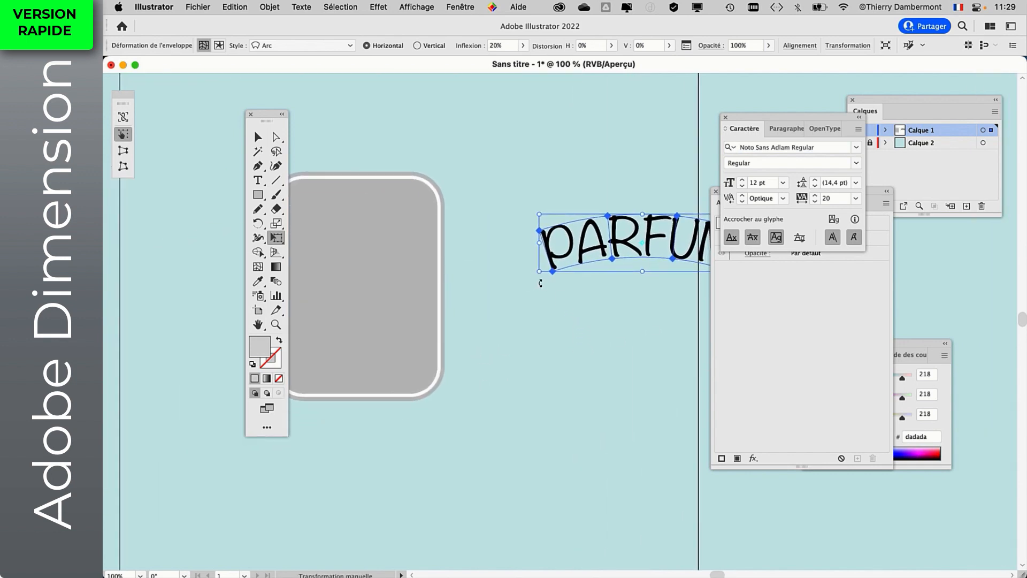
pyautogui.keyDown('shift'); pyautogui.moveTo(539, 271); pyautogui.dragTo(544, 209); pyautogui.keyUp('shift')
pyautogui.moveTo(278, 126); pyautogui.dragTo(219, 120)
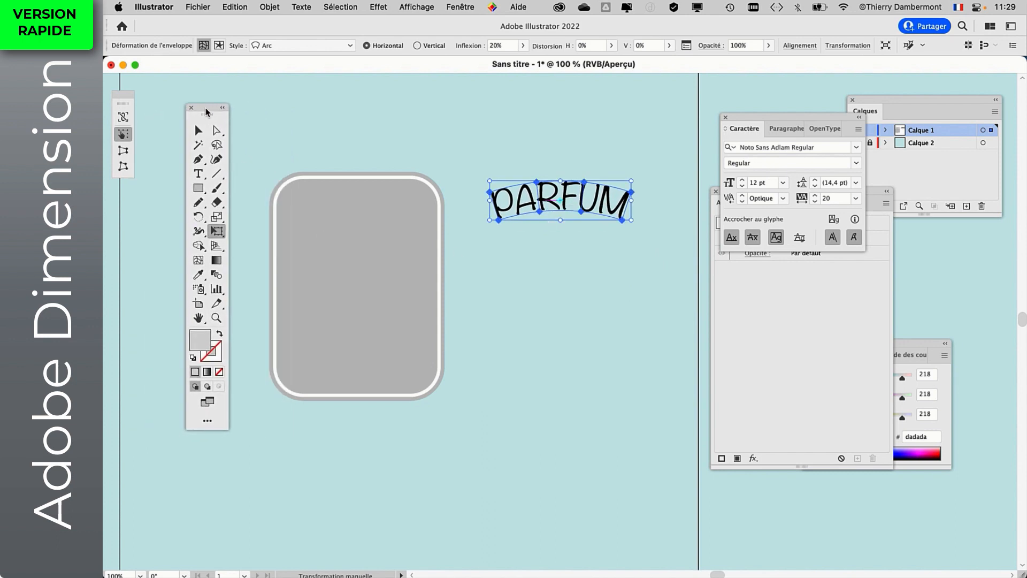
pyautogui.moveTo(530, 204); pyautogui.dragTo(521, 228)
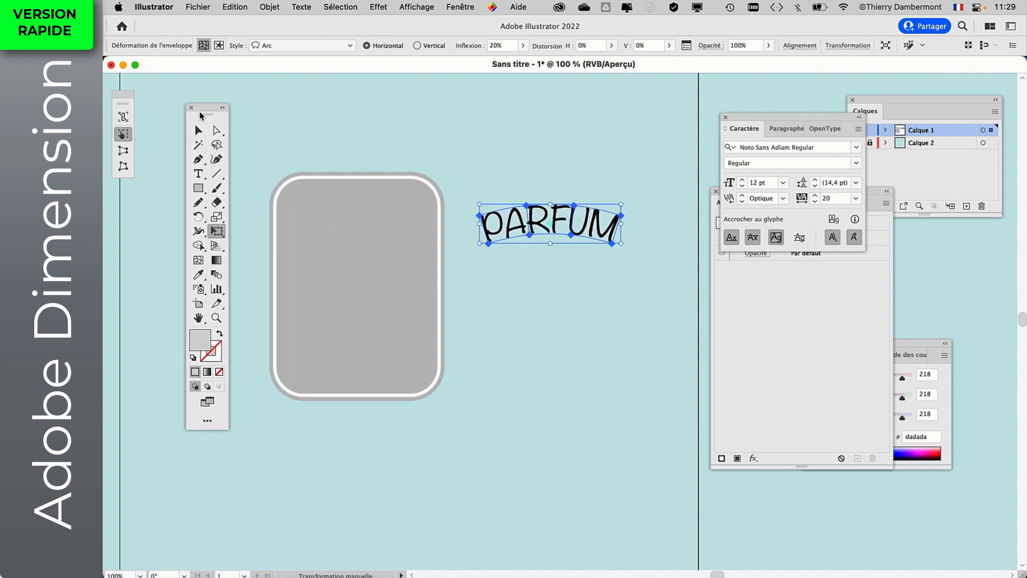
# - Select the rounded rectangle and the arched text and align them to each other's centres horizontally and vertically
pyautogui.click(198, 130)
pyautogui.click(291, 125)
pyautogui.moveTo(291, 125); pyautogui.dragTo(592, 363)
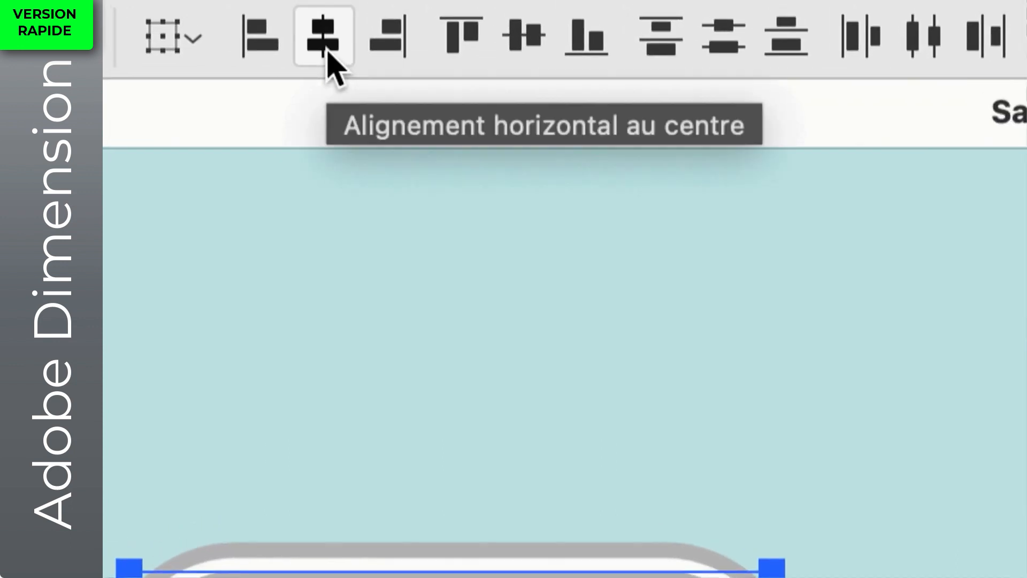
pyautogui.click(305, 22)
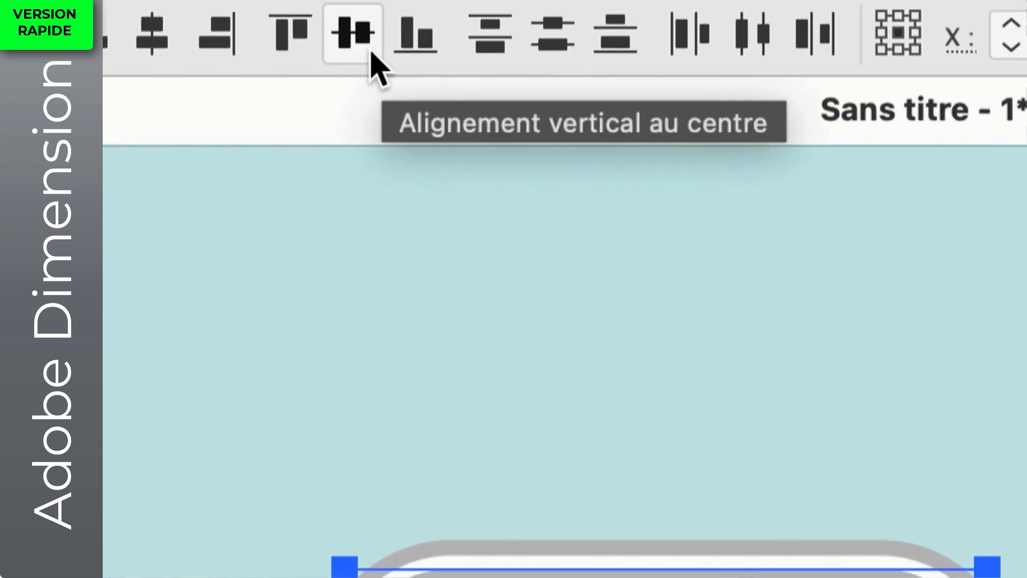
pyautogui.click(373, 53)
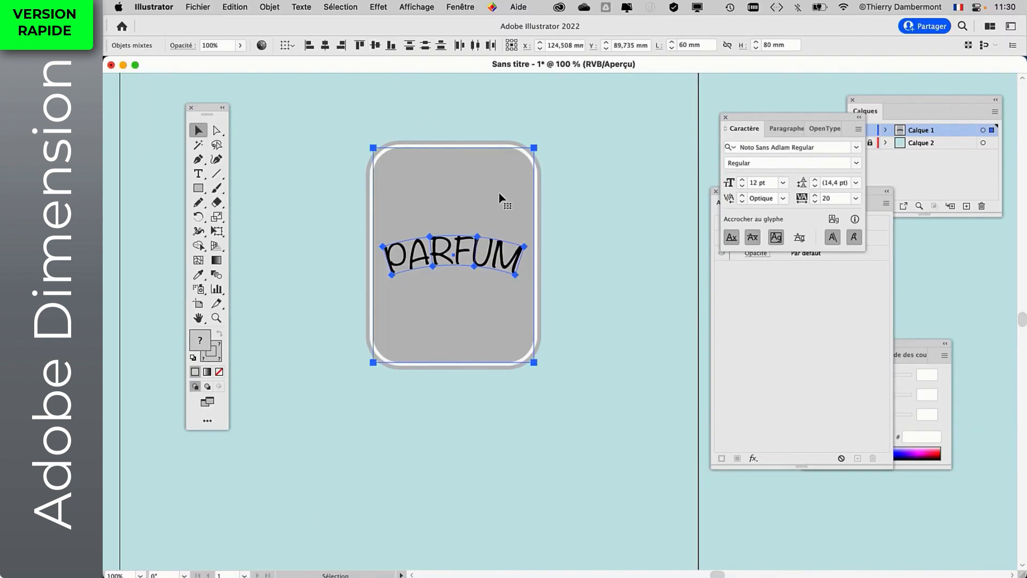
pyautogui.click(626, 275)
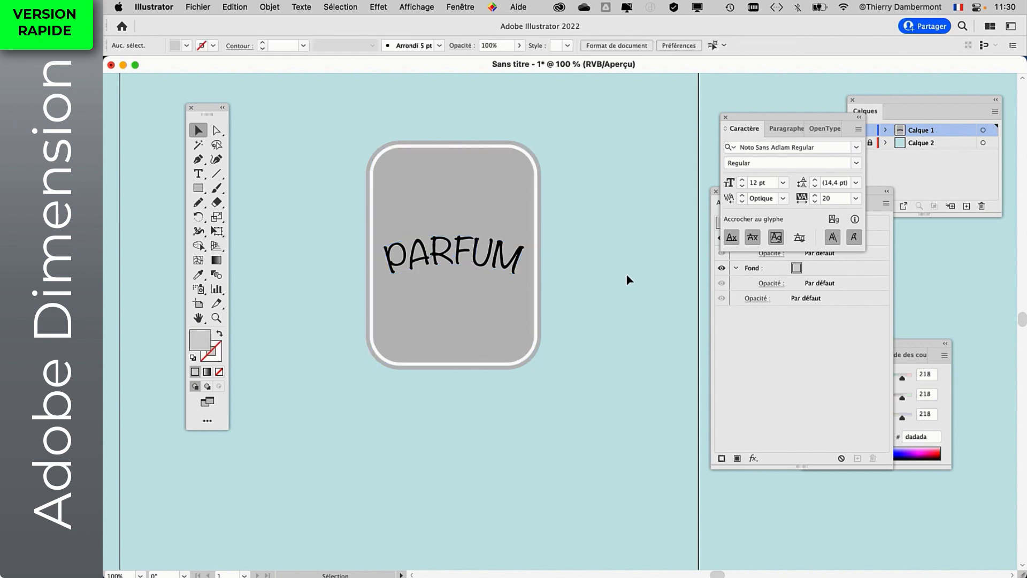
# - Save the label document as etiquette-bouteille-01 in Adobe Illustrator (ai) format with the Illustrator 2020 version option
pyautogui.click(205, 8)
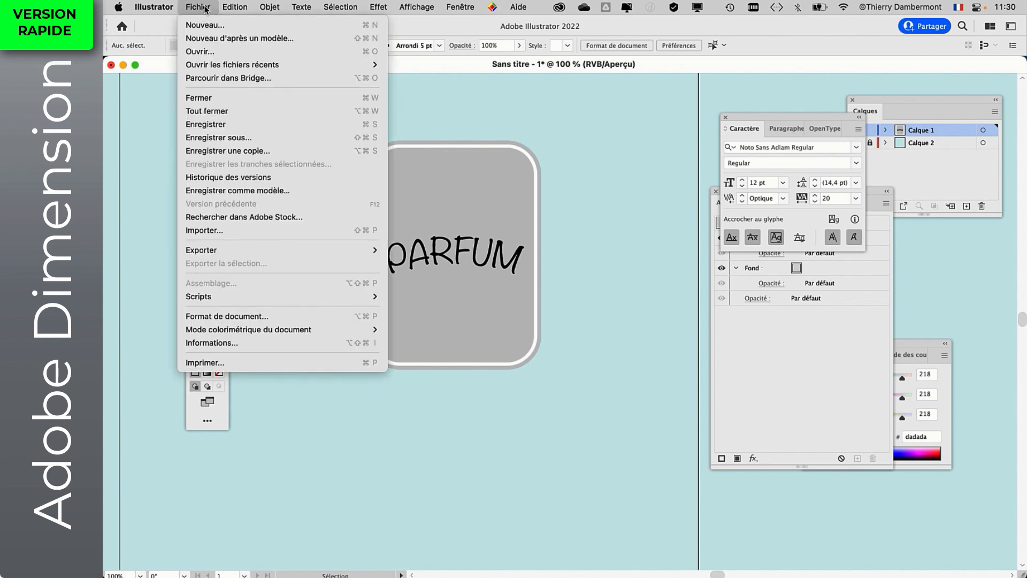
pyautogui.click(241, 137)
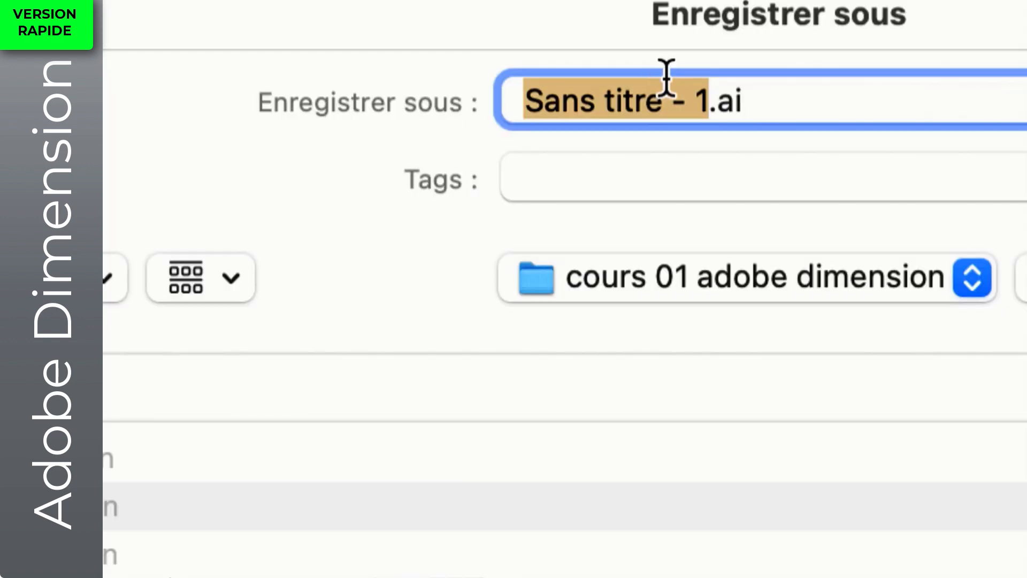
pyautogui.write('etiquette bouteille - 01')
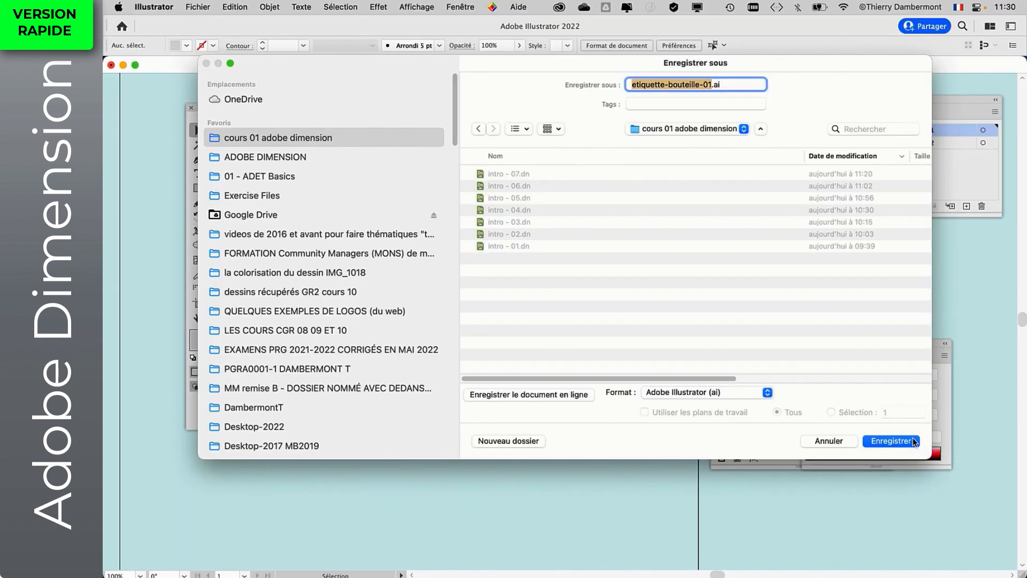
pyautogui.click(911, 441)
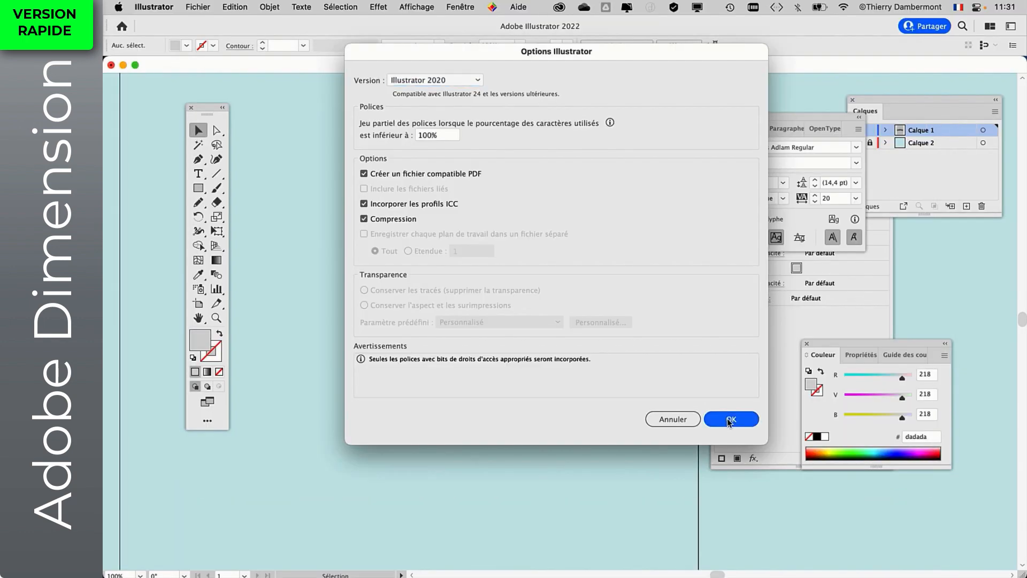
pyautogui.click(709, 420)
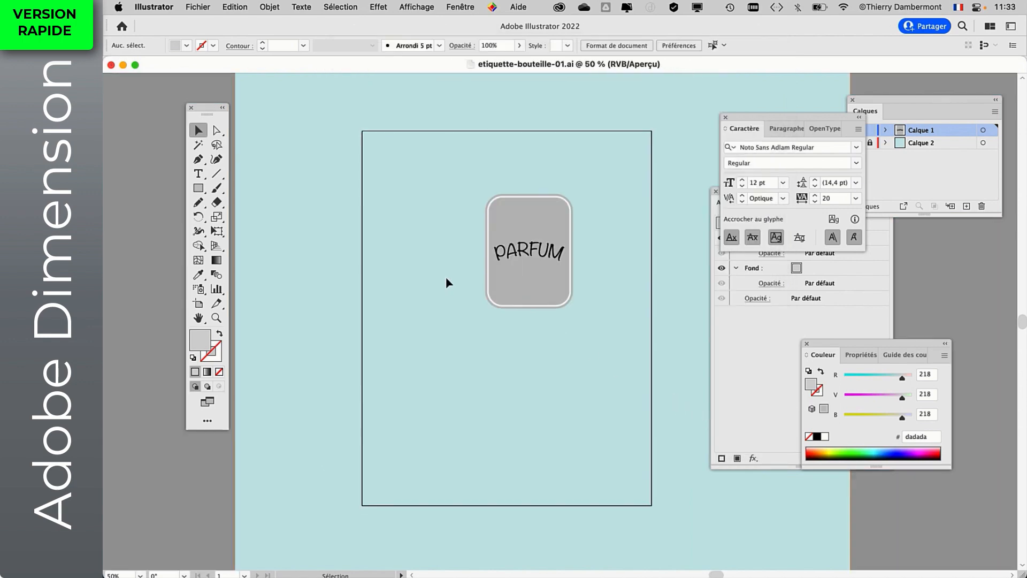
# - Hide the blue background layer Calque 2, leaving only the label layer visible
pyautogui.moveTo(412, 258); pyautogui.dragTo(360, 241)
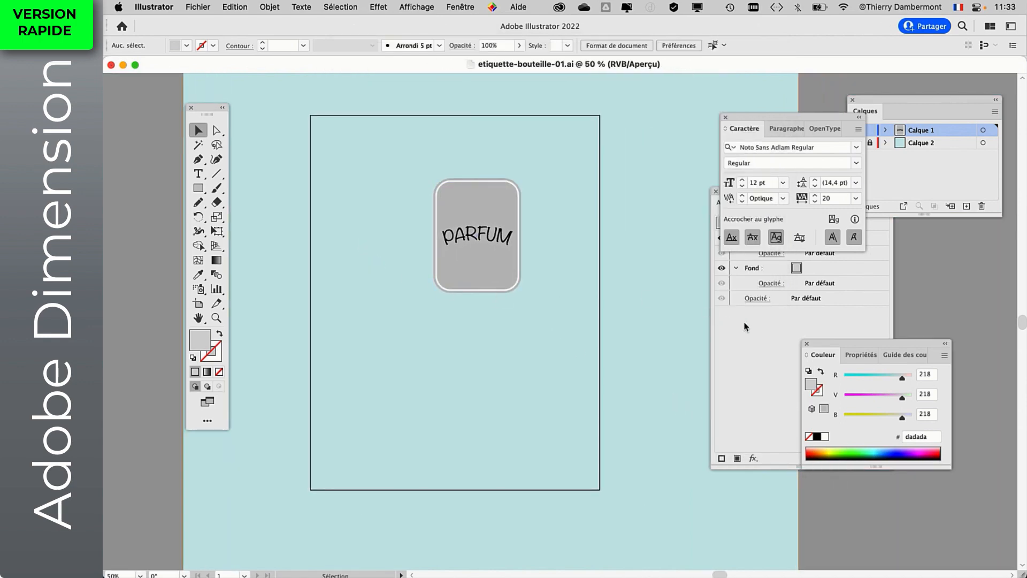
pyautogui.click(937, 192)
pyautogui.moveTo(863, 99); pyautogui.dragTo(588, 133)
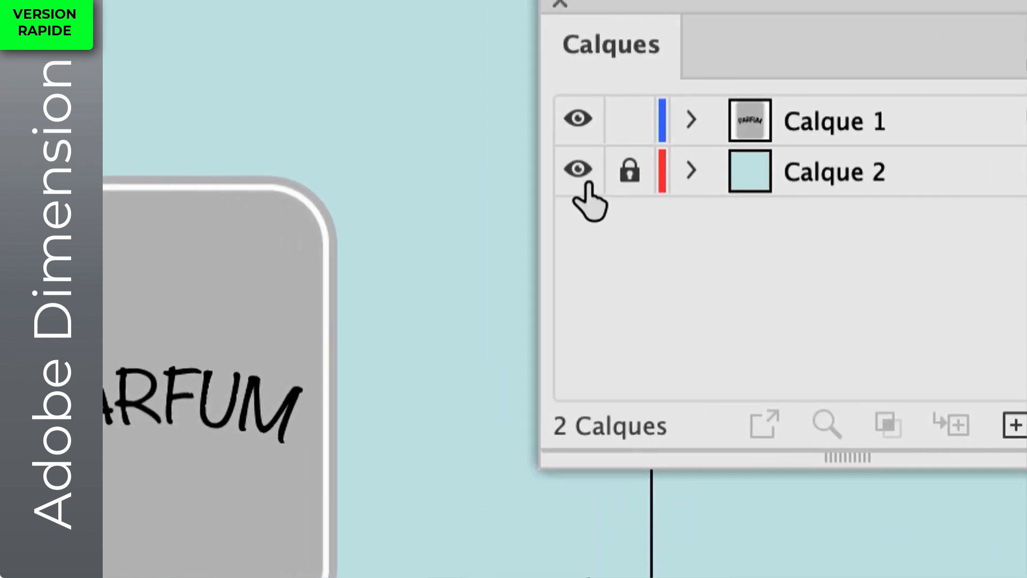
pyautogui.click(583, 178)
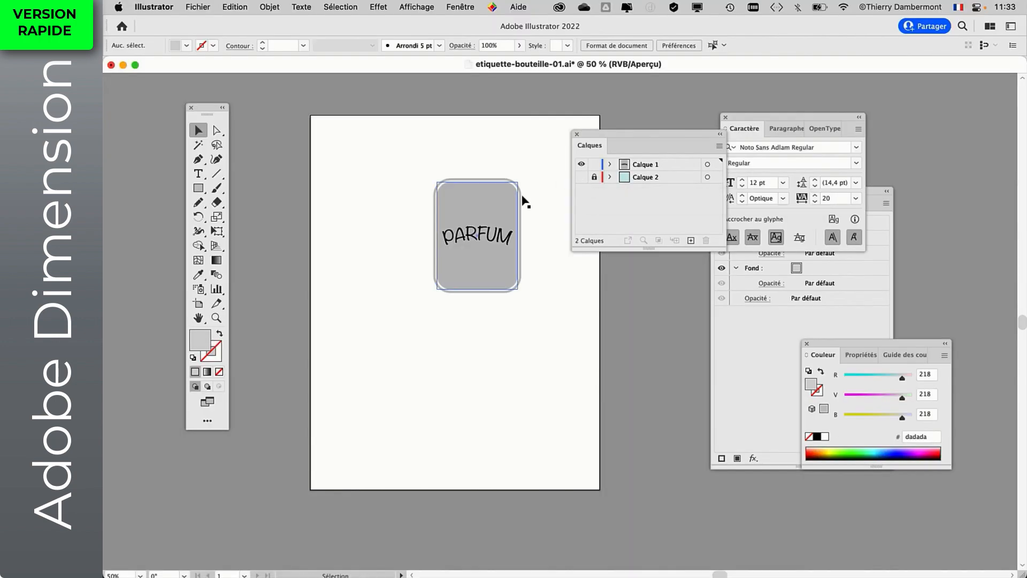
# - Shrink the artboard to about 71 × 91 mm so that it closely frames the label with a thin margin
pyautogui.keyDown('alt'); pyautogui.scroll(3, 356, 256); pyautogui.keyUp('alt')
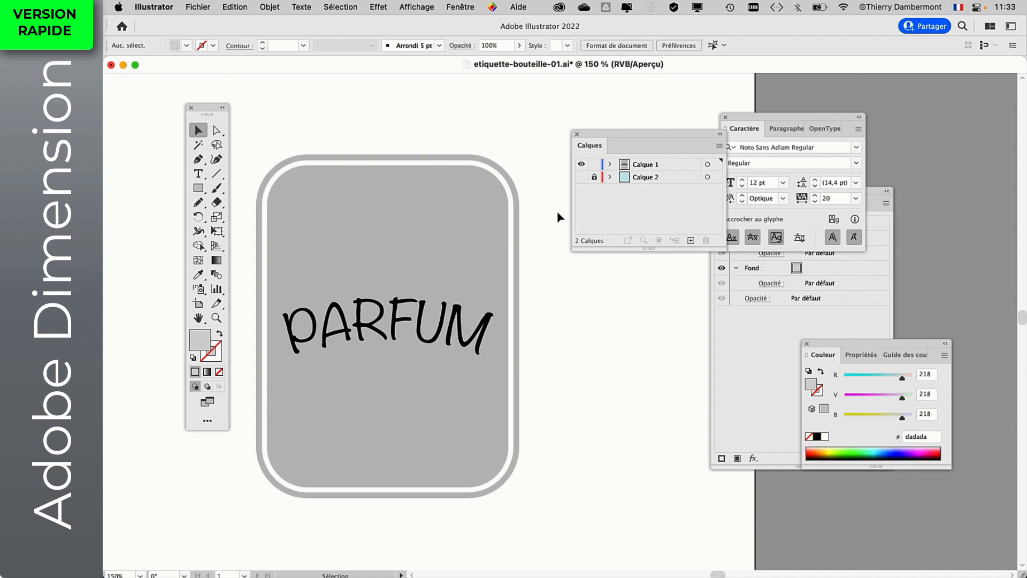
pyautogui.keyDown('alt'); pyautogui.scroll(-3, 541, 215); pyautogui.keyUp('alt')
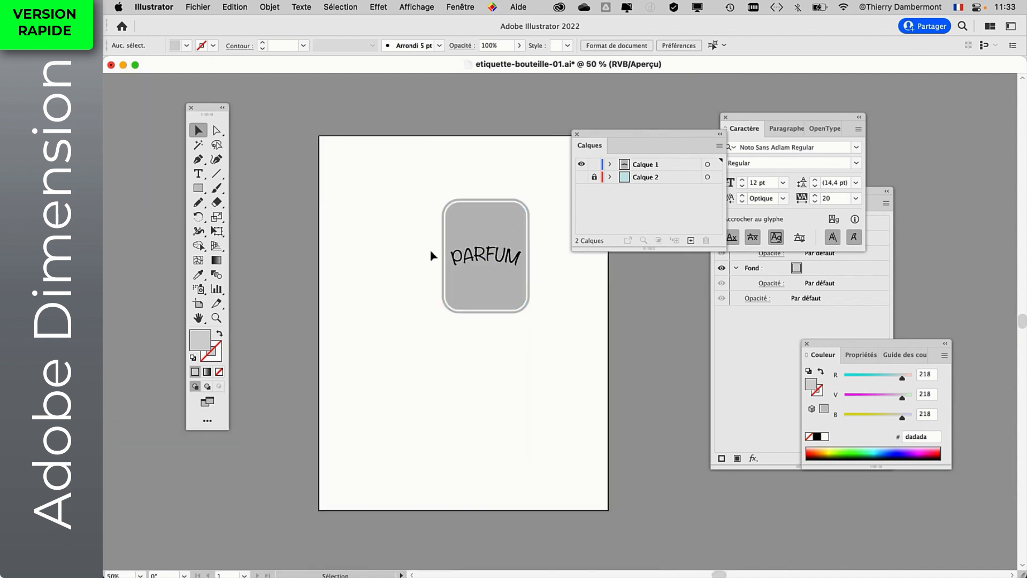
pyautogui.moveTo(404, 266); pyautogui.dragTo(334, 214)
pyautogui.click(198, 304)
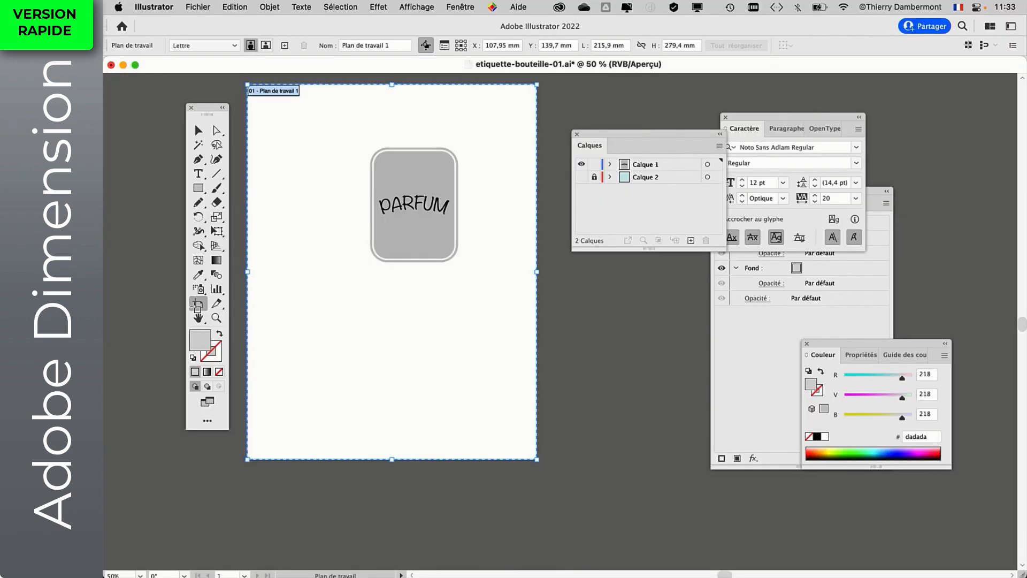
pyautogui.moveTo(246, 84); pyautogui.dragTo(366, 144)
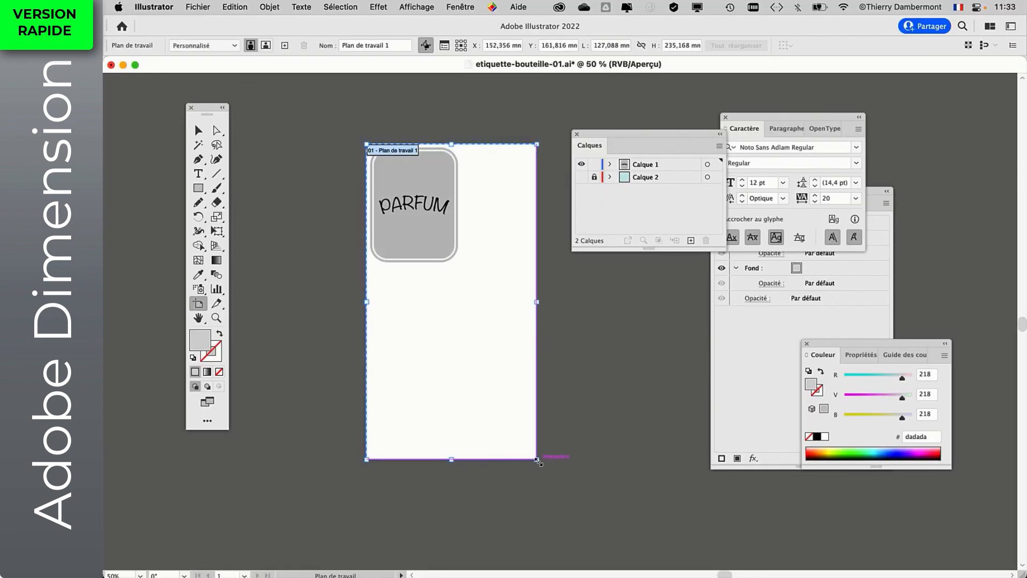
pyautogui.moveTo(536, 458); pyautogui.dragTo(463, 267)
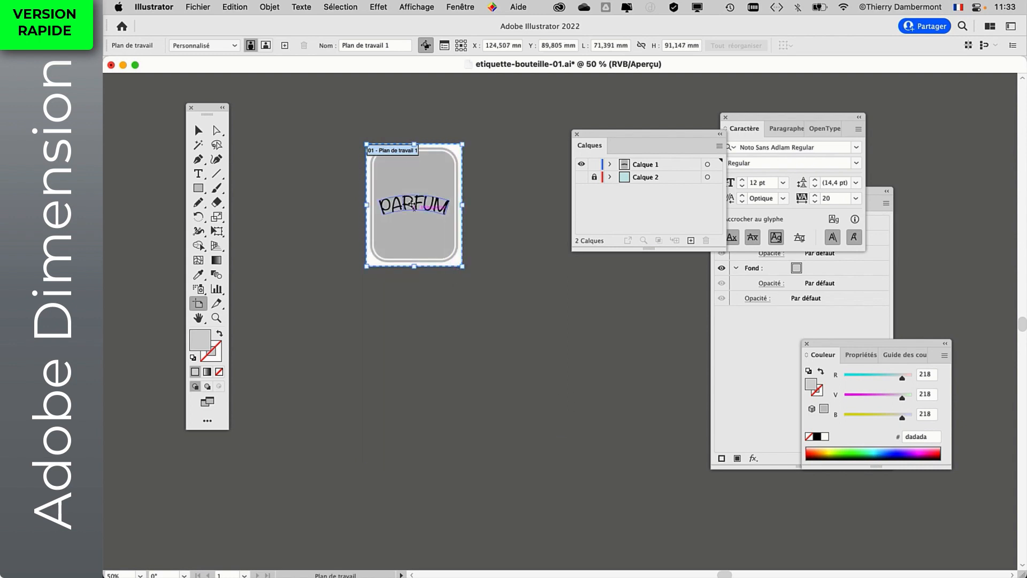
pyautogui.keyDown('alt'); pyautogui.scroll(3, 334, 144); pyautogui.keyUp('alt')
pyautogui.moveTo(398, 276); pyautogui.dragTo(256, 231)
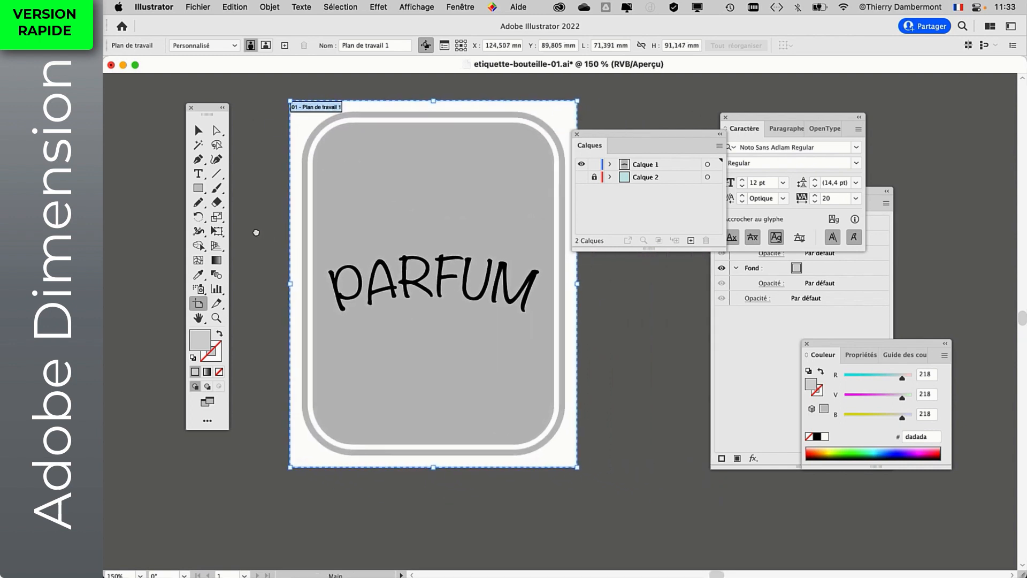
pyautogui.moveTo(610, 134); pyautogui.dragTo(672, 128)
pyautogui.click(199, 130)
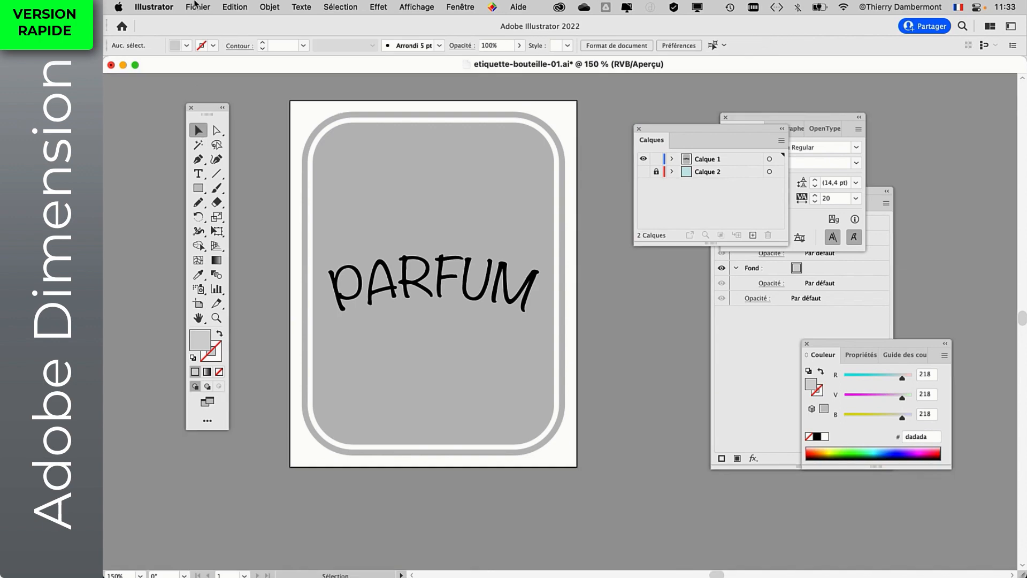
# - Save the changes to the etiquette-bouteille-01.ai label file
pyautogui.click(198, 6)
pyautogui.click(219, 125)
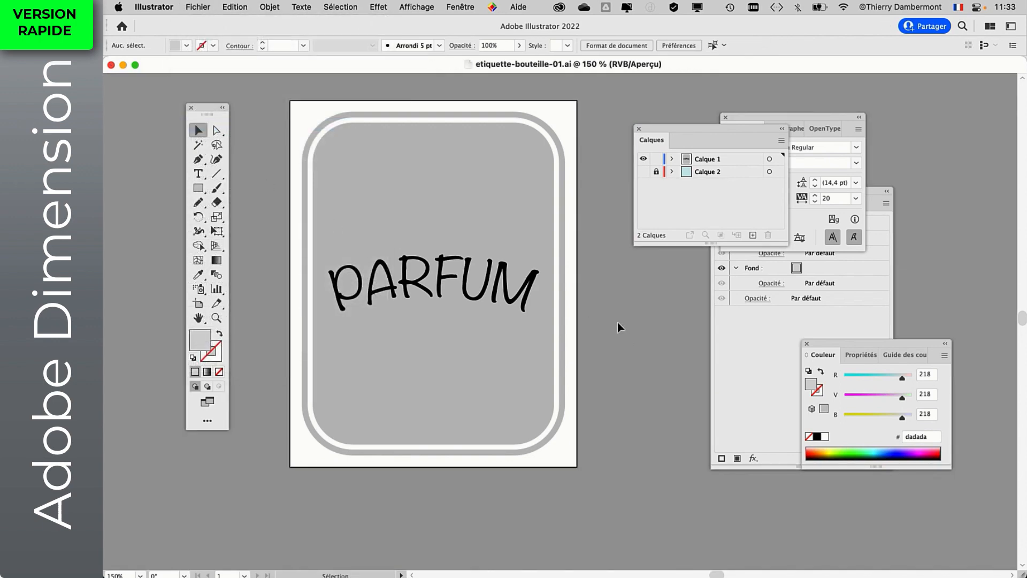
pyautogui.keyDown('alt'); pyautogui.scroll(-2, 625, 335); pyautogui.keyUp('alt')
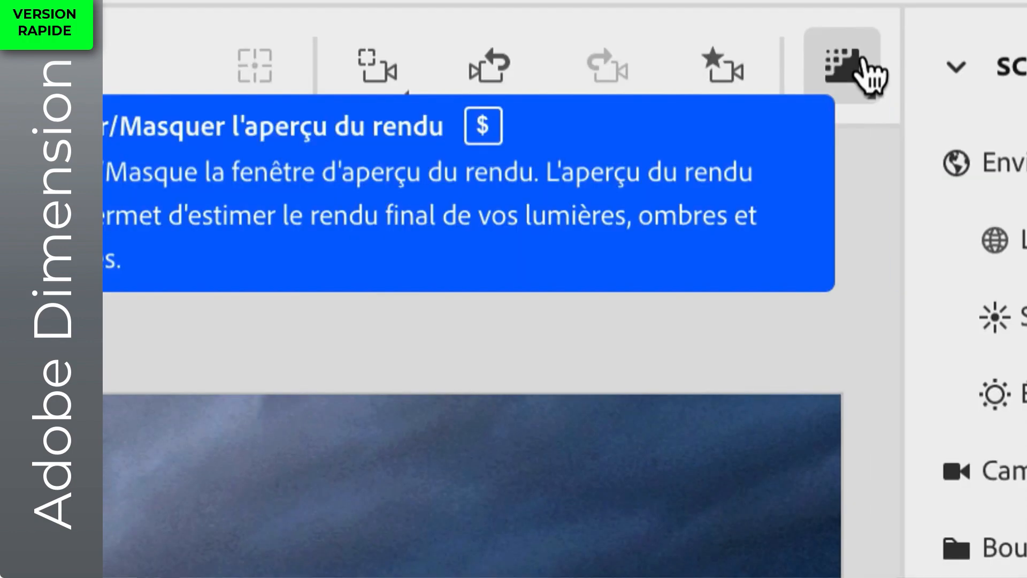
# - Switch to Adobe Dimension, hide the render preview and select the green bottle's Bouteille carrée group
pyautogui.click(859, 59)
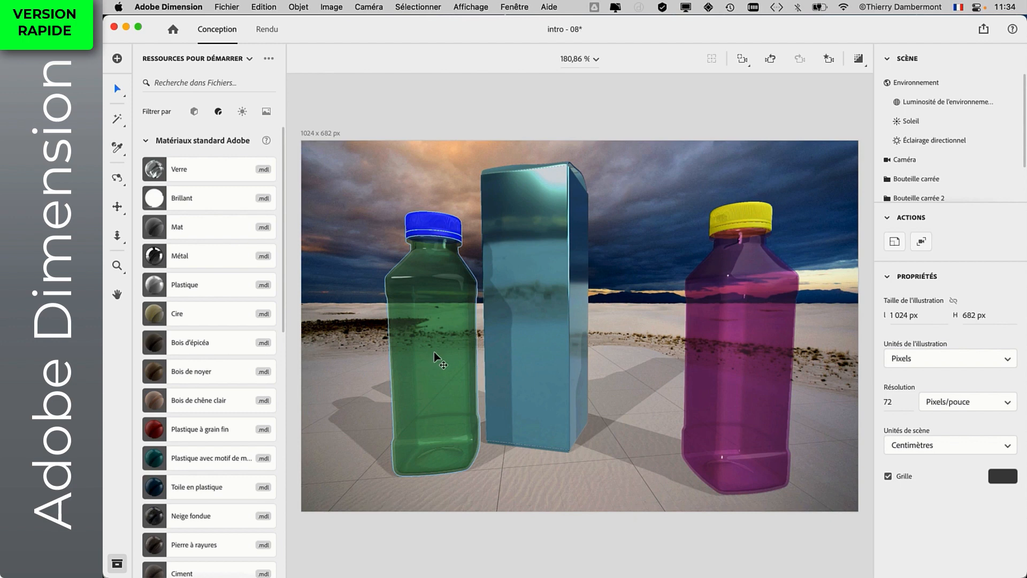
pyautogui.click(434, 355)
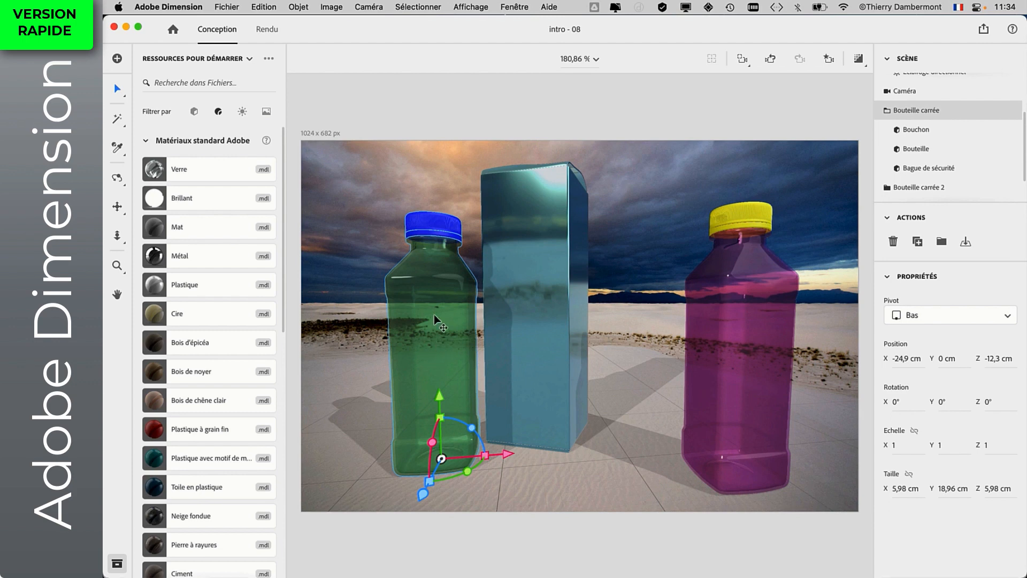
pyautogui.click(226, 6)
pyautogui.moveTo(247, 164)
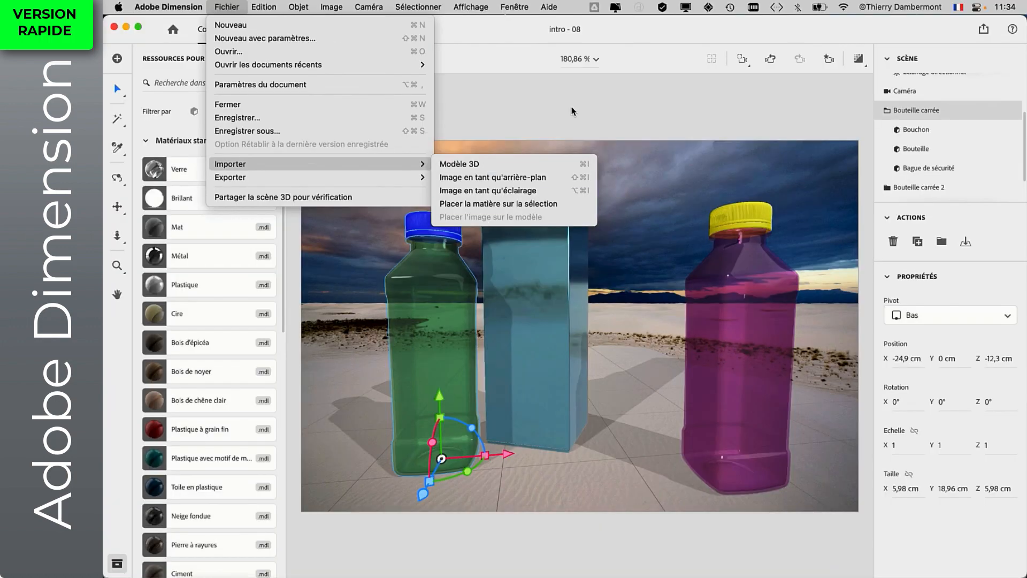
pyautogui.click(599, 97)
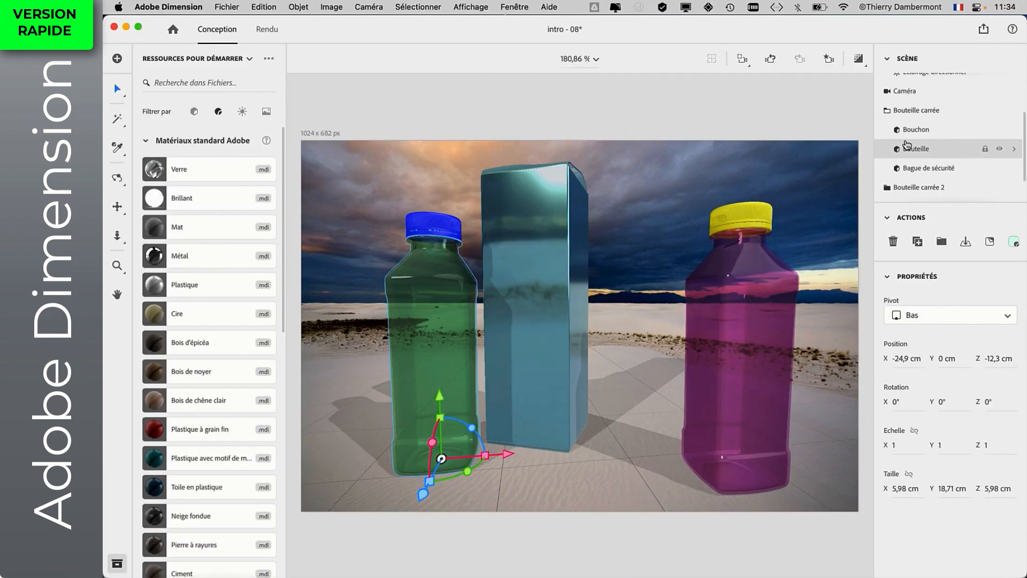
# - Place etiquette-bouteille-01.ai as an image on the Bouteille model inside the green bottle's Bouteille carrée group
pyautogui.click(885, 110)
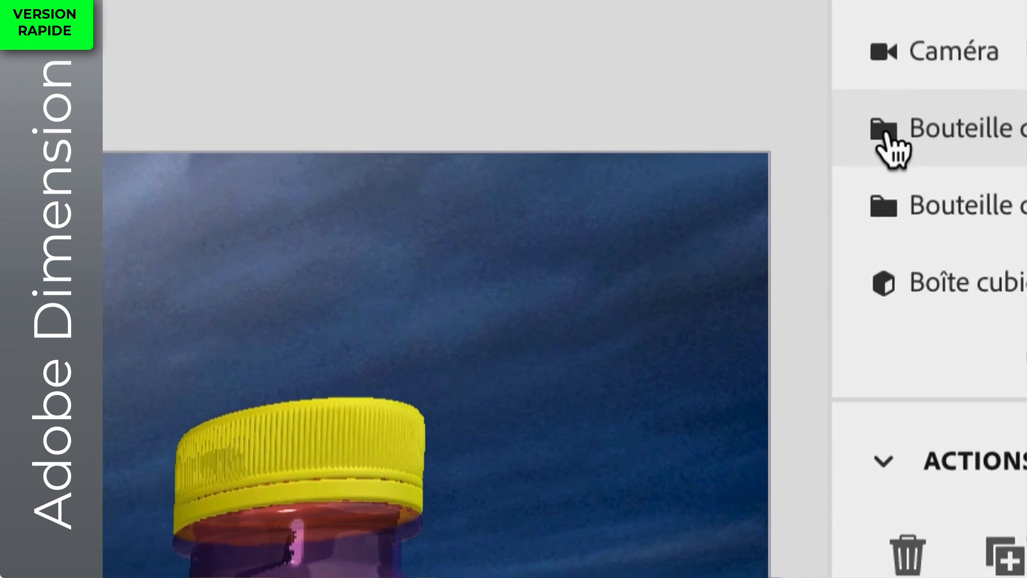
pyautogui.click(886, 136)
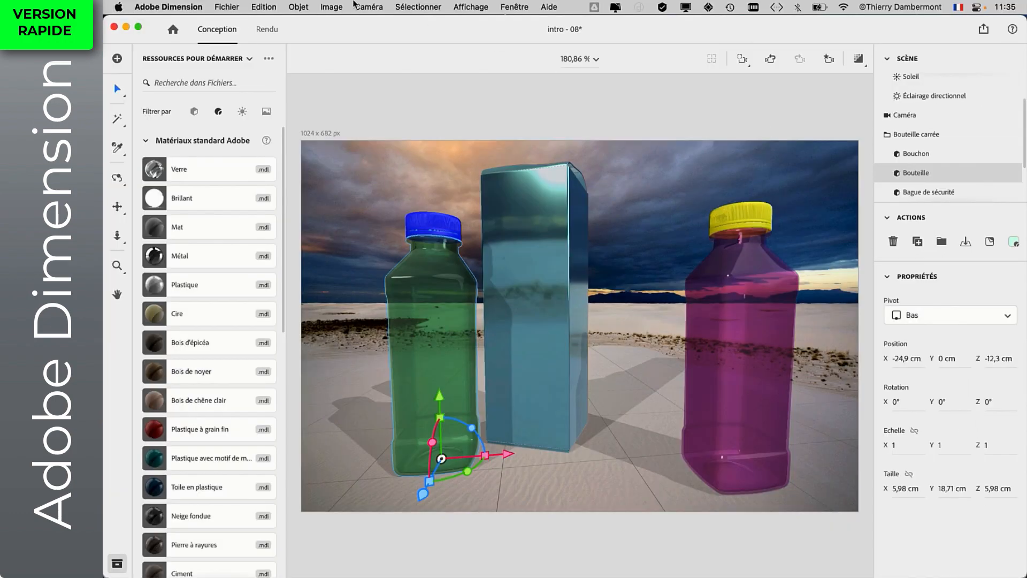
pyautogui.click(227, 7)
pyautogui.moveTo(262, 164)
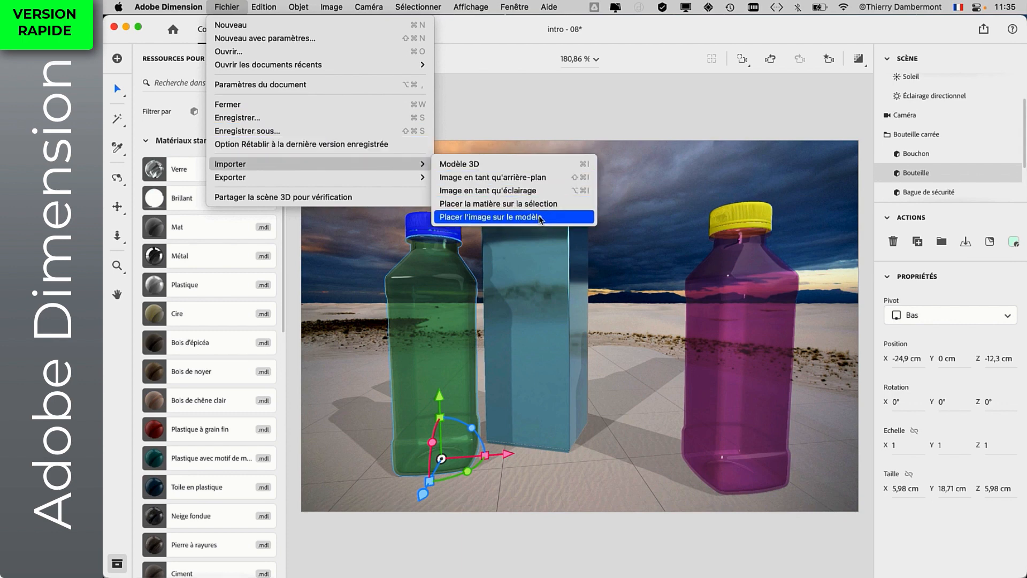
pyautogui.click(226, 6)
pyautogui.click(226, 6)
pyautogui.moveTo(236, 164)
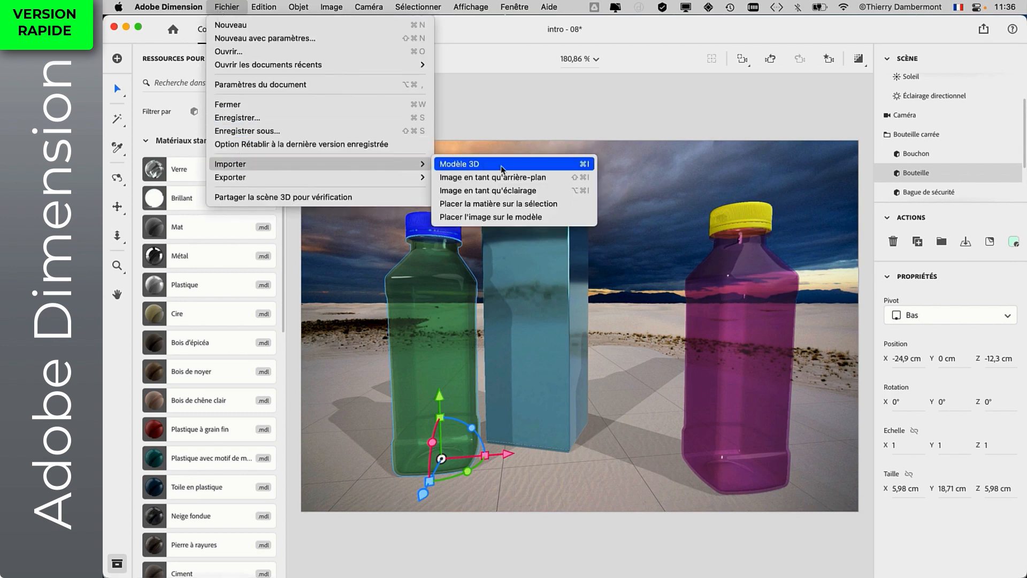
pyautogui.click(497, 216)
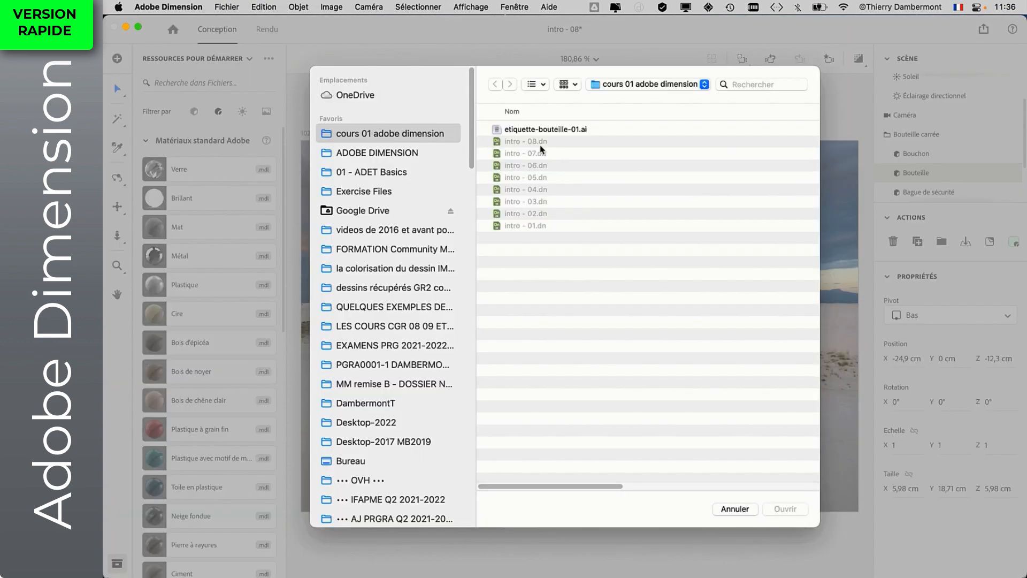
pyautogui.click(530, 131)
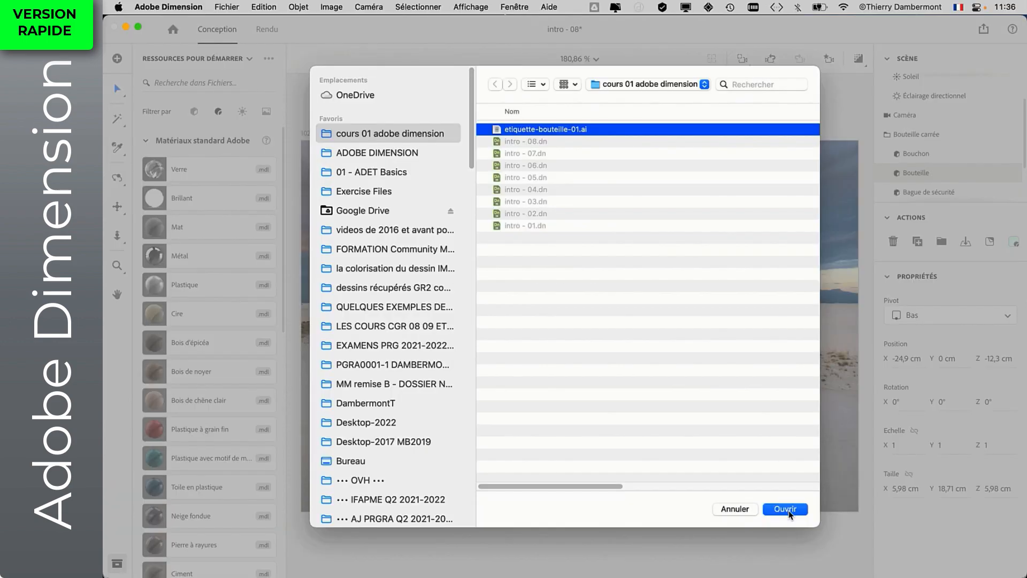
pyautogui.click(785, 509)
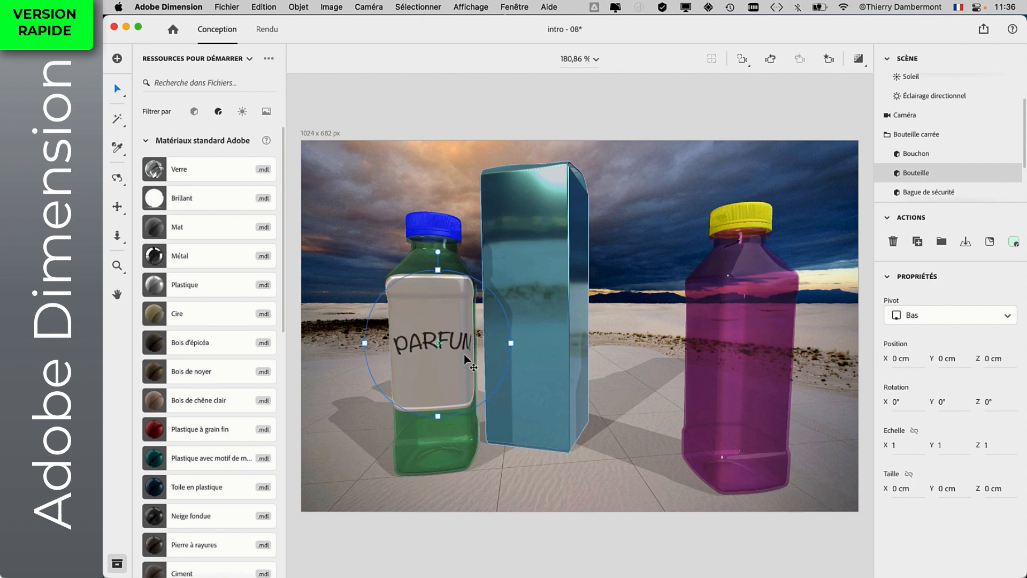
# - Move the PARFUM label down on the green bottle's front face and scale it down to about 8.2%
pyautogui.moveTo(415, 335); pyautogui.dragTo(451, 394)
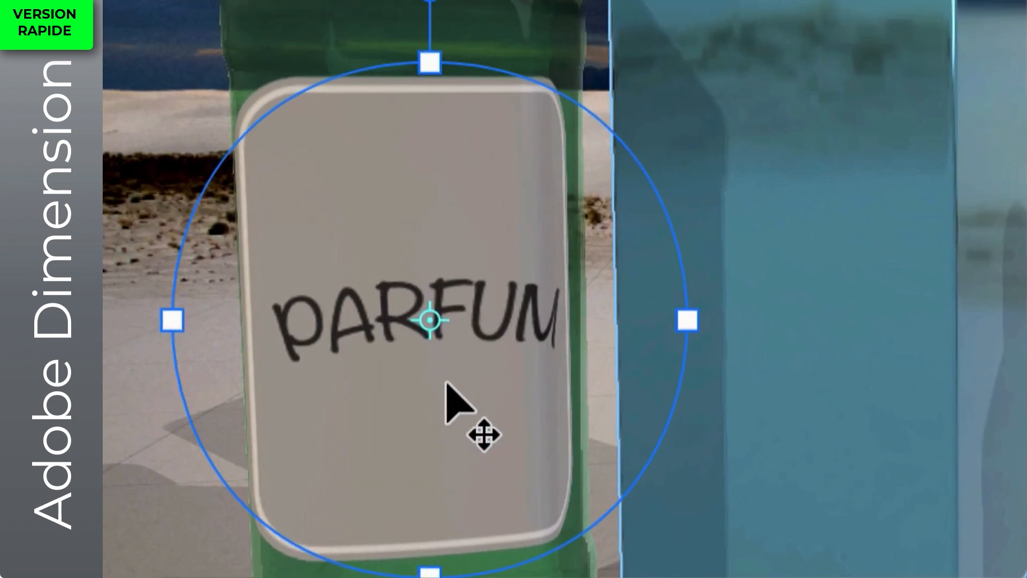
pyautogui.moveTo(340, 271); pyautogui.dragTo(287, 238)
pyautogui.moveTo(436, 375); pyautogui.dragTo(455, 485)
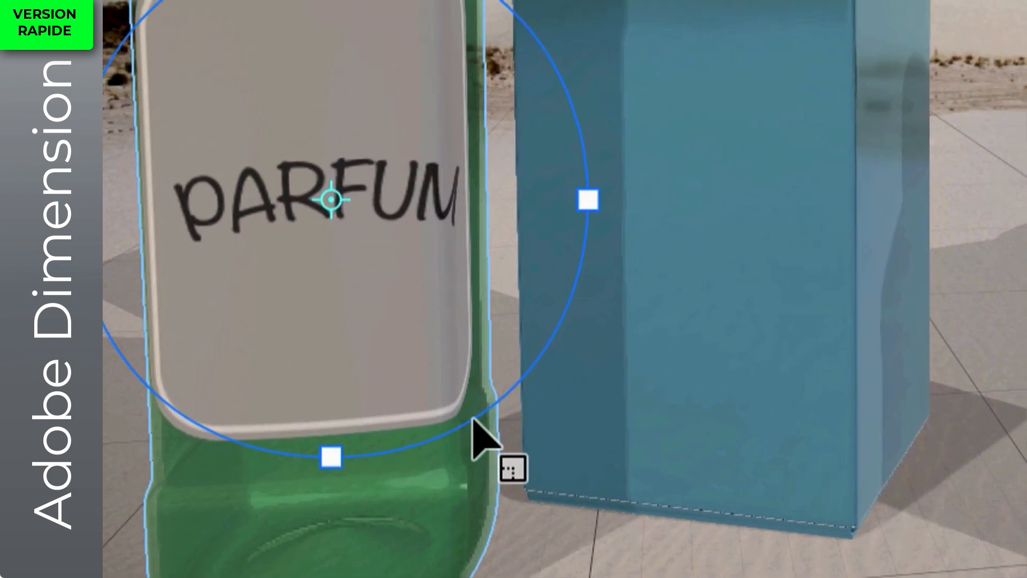
pyautogui.moveTo(473, 415); pyautogui.dragTo(462, 396)
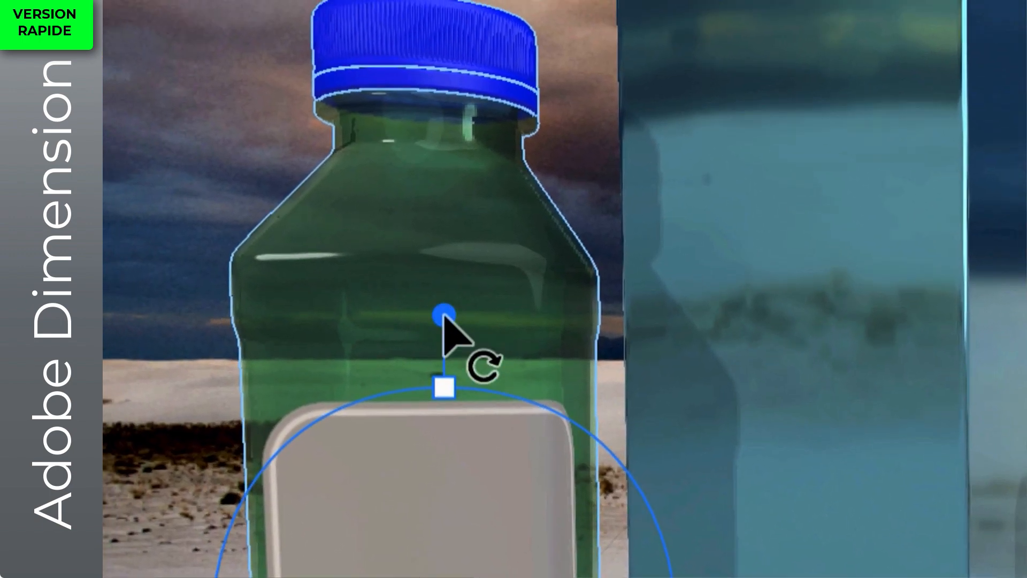
# - Try rotating the label counterclockwise on the green bottle's front, and undo the rotation
pyautogui.moveTo(425, 303); pyautogui.dragTo(619, 503)
pyautogui.moveTo(483, 358); pyautogui.dragTo(403, 330)
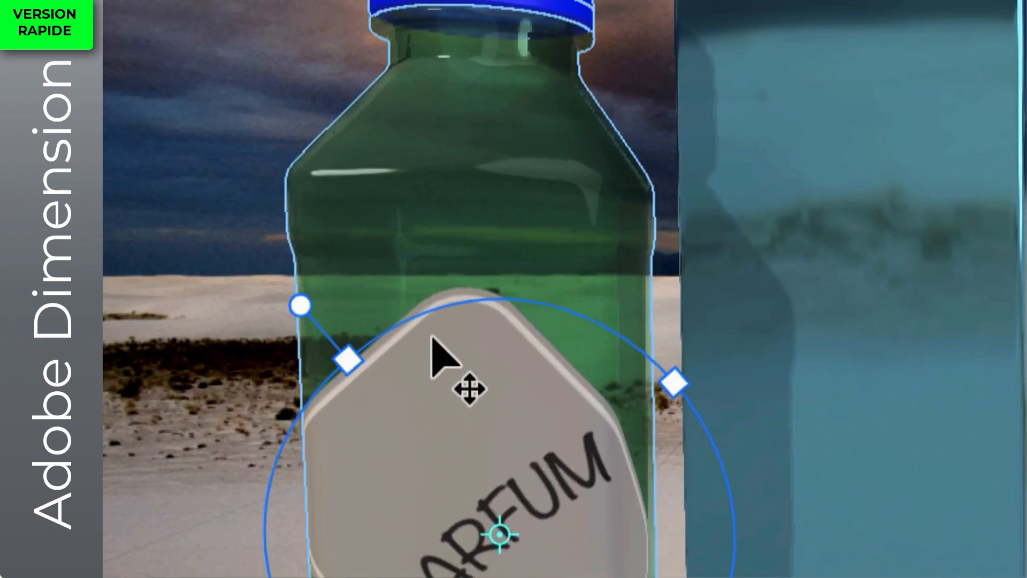
pyautogui.press('super+z')
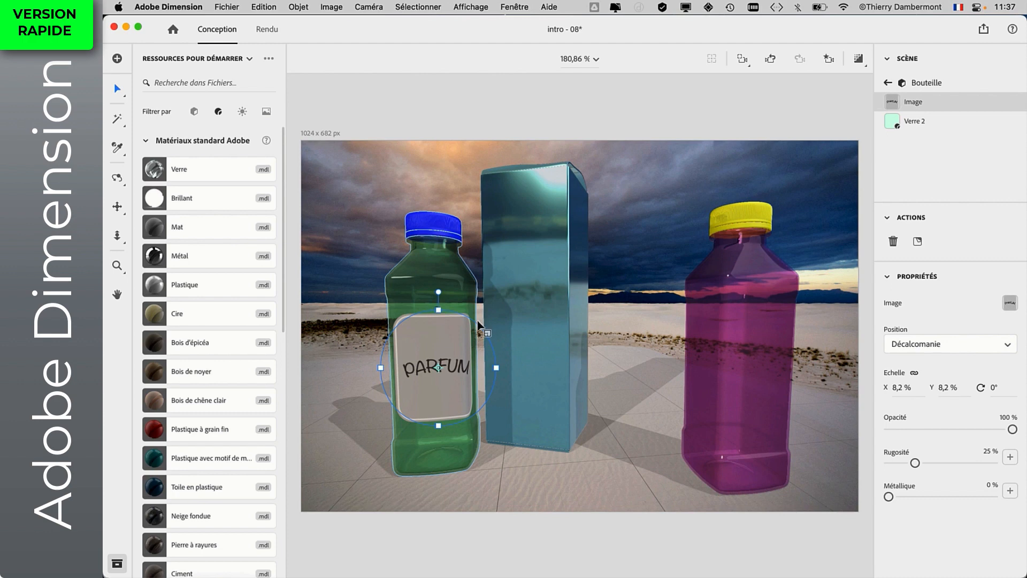
# - Enlarge the label to about 15.7% and reposition it so that it covers nearly the whole body of the green bottle
pyautogui.moveTo(475, 322)
pyautogui.mouseDown()
pyautogui.moveTo(487, 320)
pyautogui.moveTo(470, 325)
pyautogui.mouseUp()
pyautogui.moveTo(438, 356); pyautogui.dragTo(519, 295)
pyautogui.moveTo(469, 336); pyautogui.dragTo(475, 343)
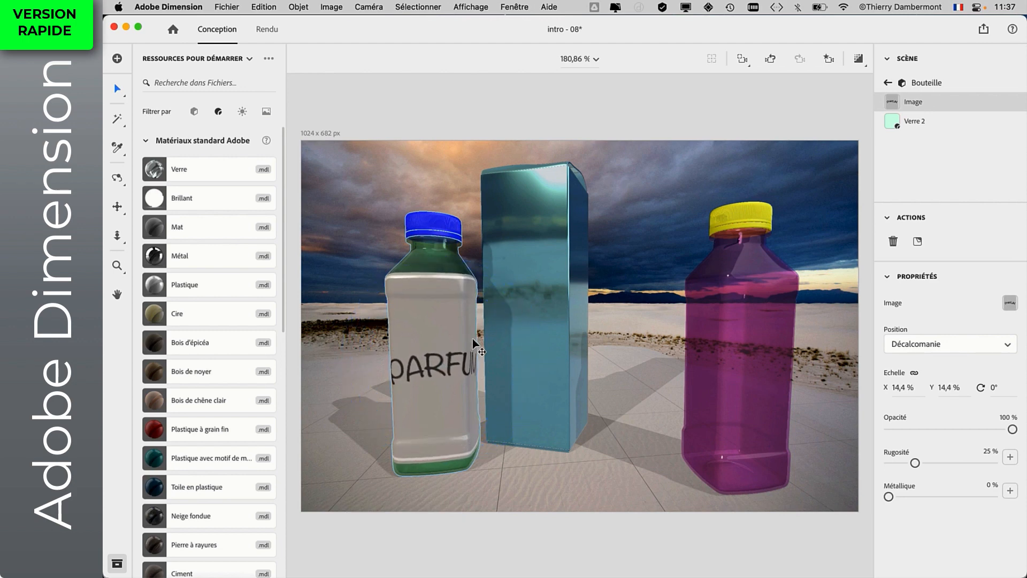
pyautogui.moveTo(525, 305); pyautogui.dragTo(533, 298)
pyautogui.moveTo(473, 334)
pyautogui.mouseDown()
pyautogui.moveTo(473, 354)
pyautogui.moveTo(472, 345)
pyautogui.mouseUp()
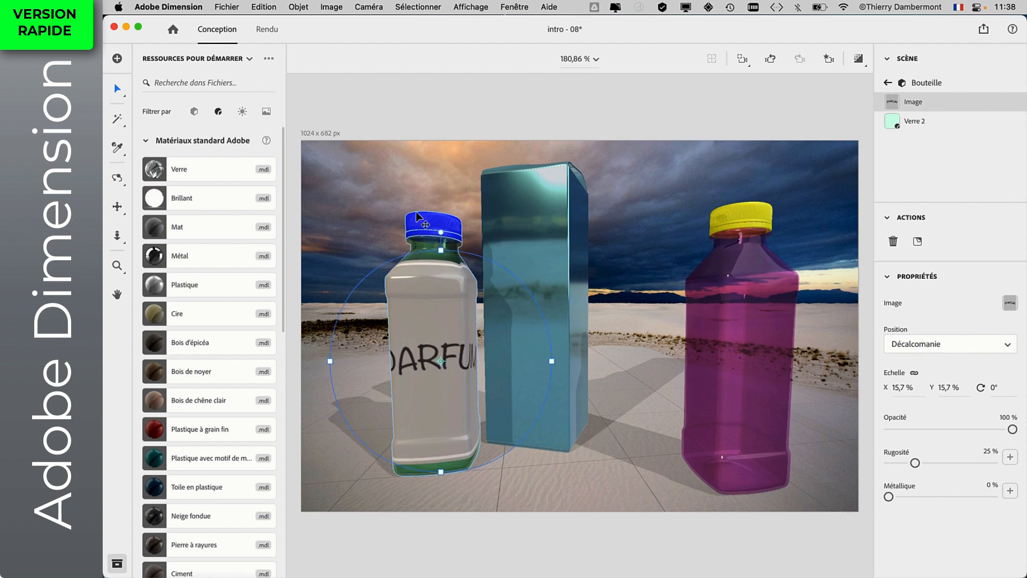
# - Orbit the camera to inspect the labelled green bottle from another angle, and restore the face nouveau camera bookmark
pyautogui.click(117, 179)
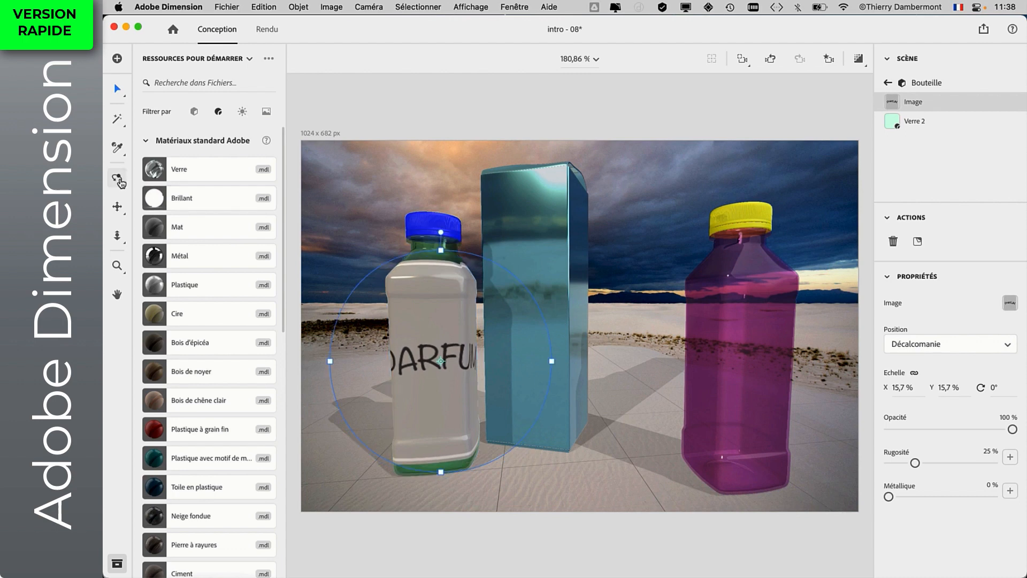
pyautogui.moveTo(355, 310); pyautogui.dragTo(449, 303)
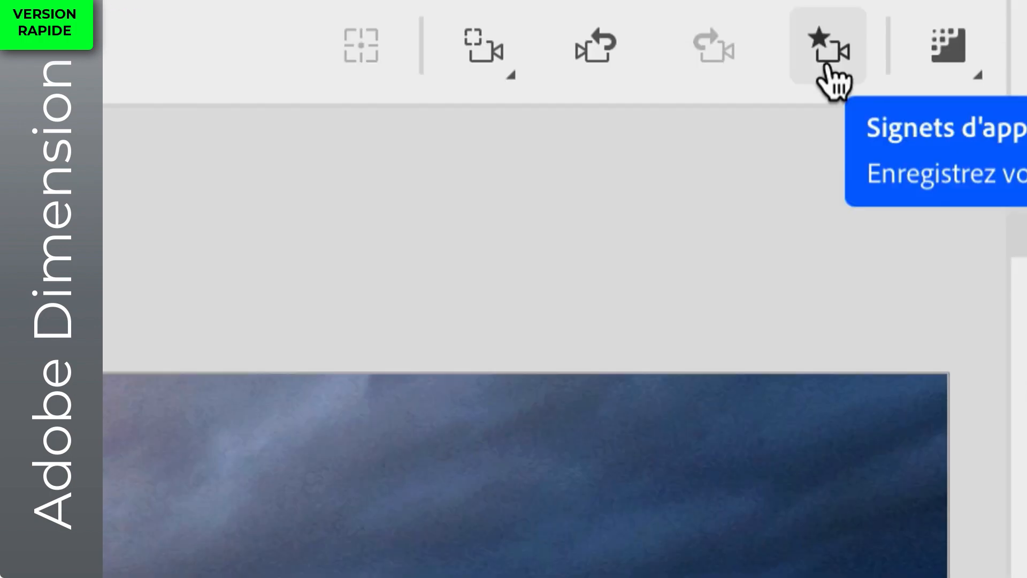
pyautogui.click(828, 62)
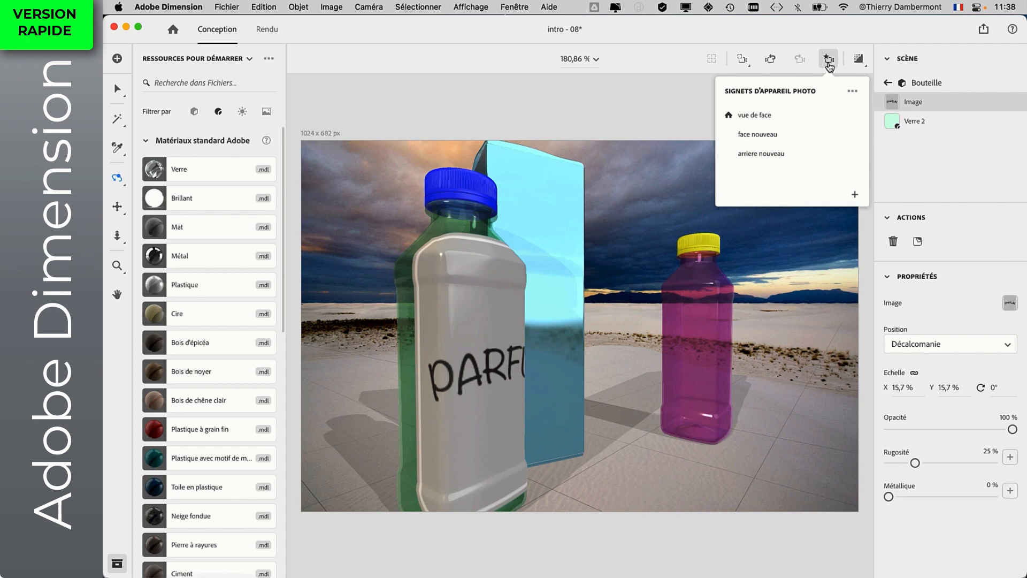
pyautogui.click(754, 136)
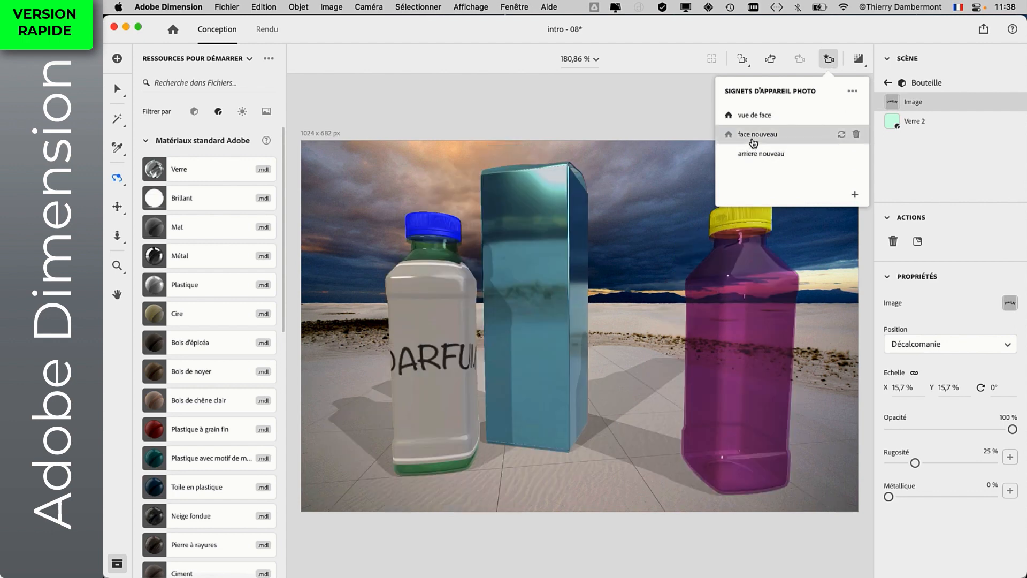
pyautogui.click(606, 116)
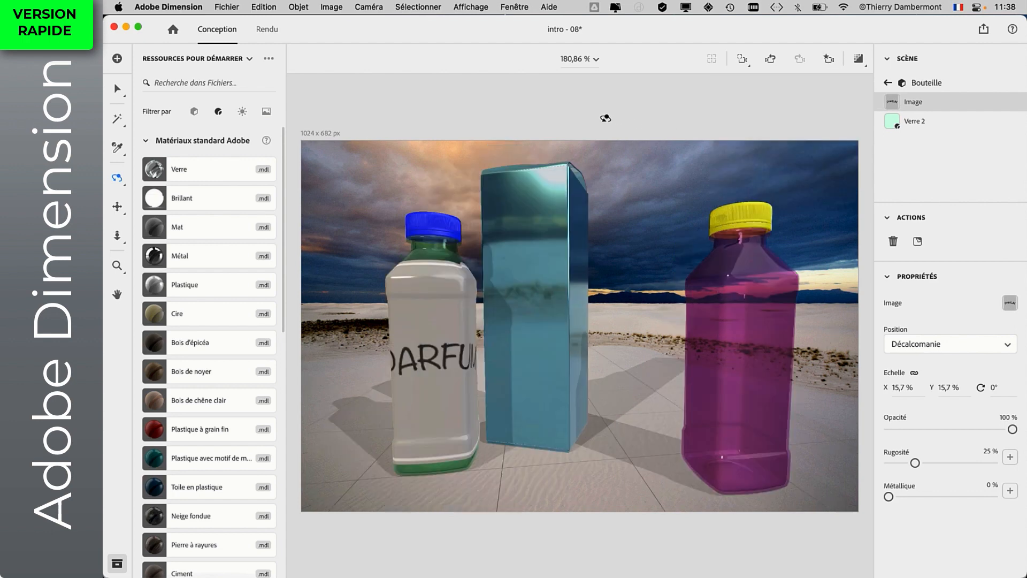
# - Select the Bouteille carrée group of the green bottle and rotate it around its Y axis to about 24°
pyautogui.press('v')
pyautogui.click(448, 138)
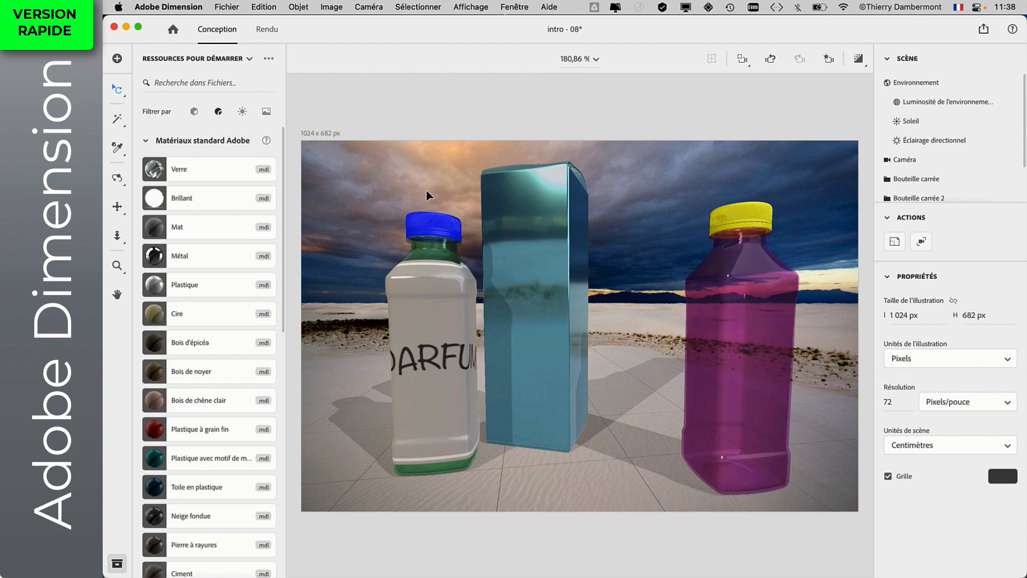
pyautogui.click(434, 249)
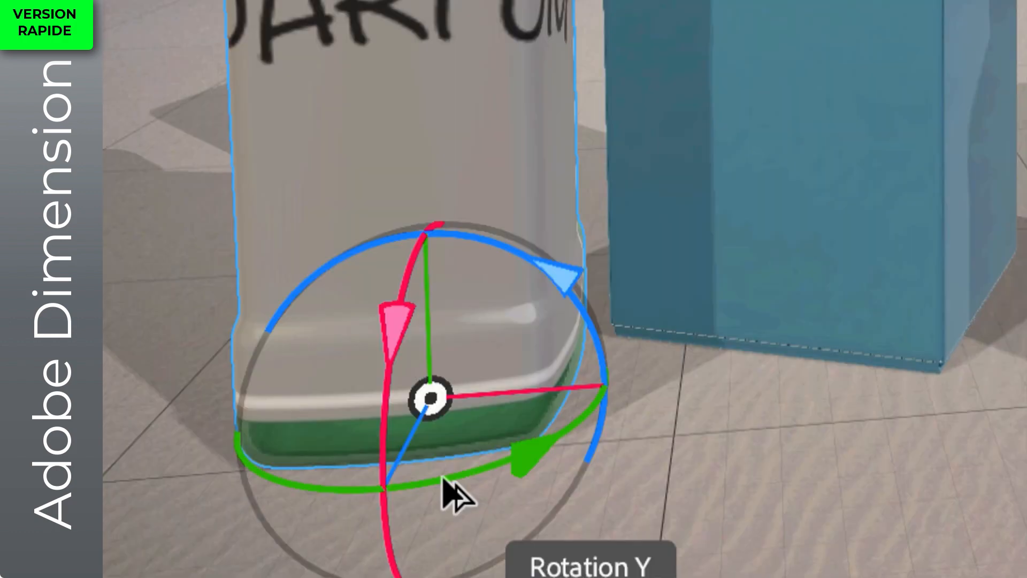
pyautogui.moveTo(448, 482)
pyautogui.mouseDown()
pyautogui.moveTo(474, 468)
pyautogui.moveTo(417, 472)
pyautogui.moveTo(470, 474)
pyautogui.moveTo(464, 460)
pyautogui.moveTo(401, 479)
pyautogui.moveTo(445, 475)
pyautogui.mouseUp()
# - Scale the PARFUM label down to about 9.1% on the green bottle's front, and turn the bottle to about 39° around Y
pyautogui.doubleClick(424, 324)
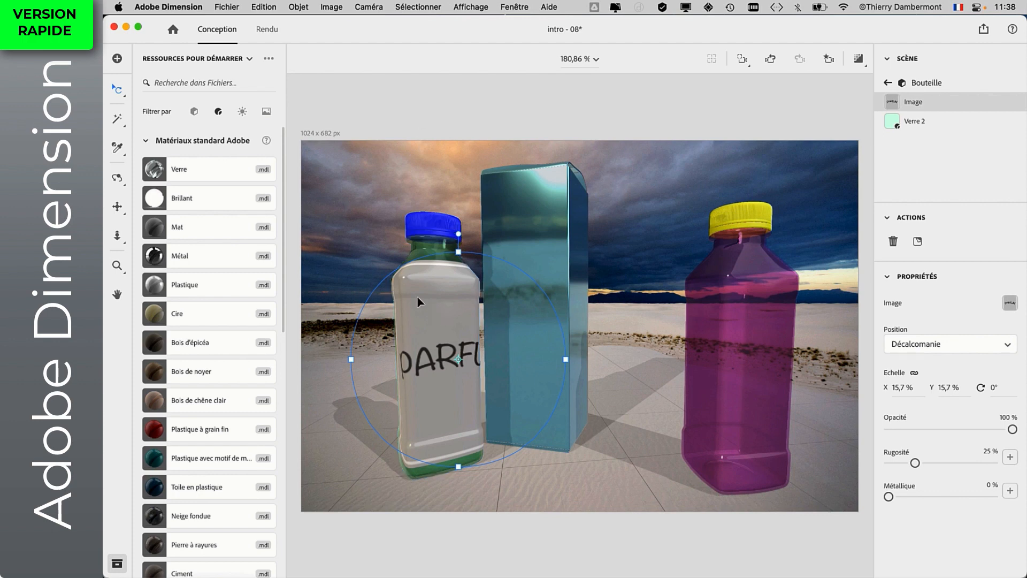
pyautogui.moveTo(559, 322); pyautogui.dragTo(454, 350)
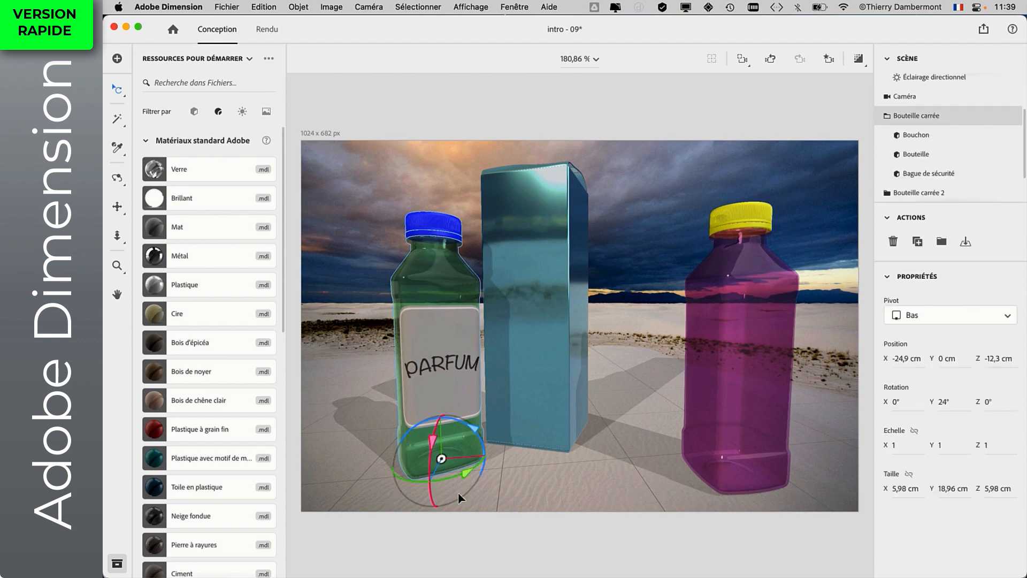
pyautogui.moveTo(456, 484); pyautogui.dragTo(400, 483)
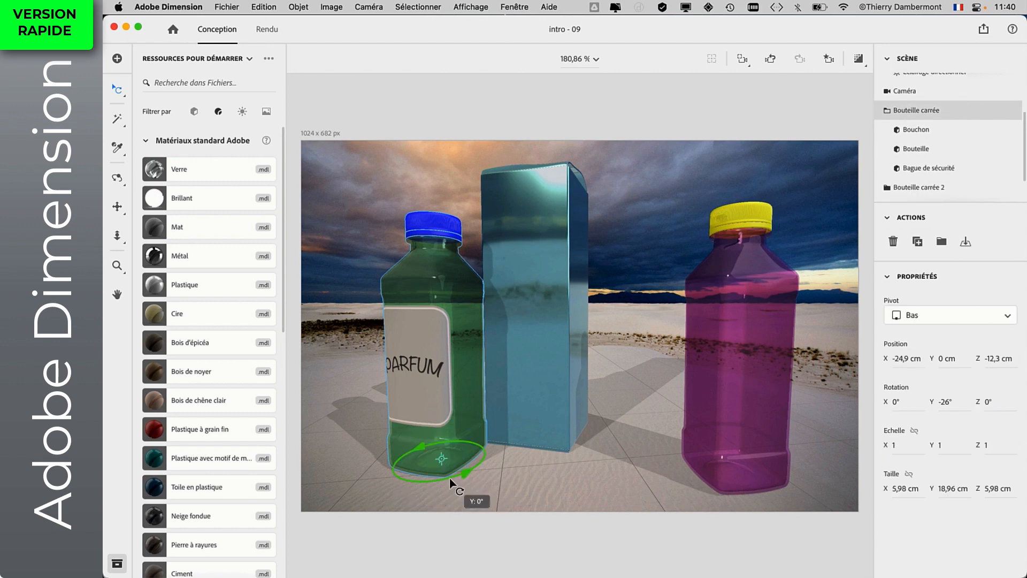
pyautogui.moveTo(449, 478); pyautogui.dragTo(610, 457)
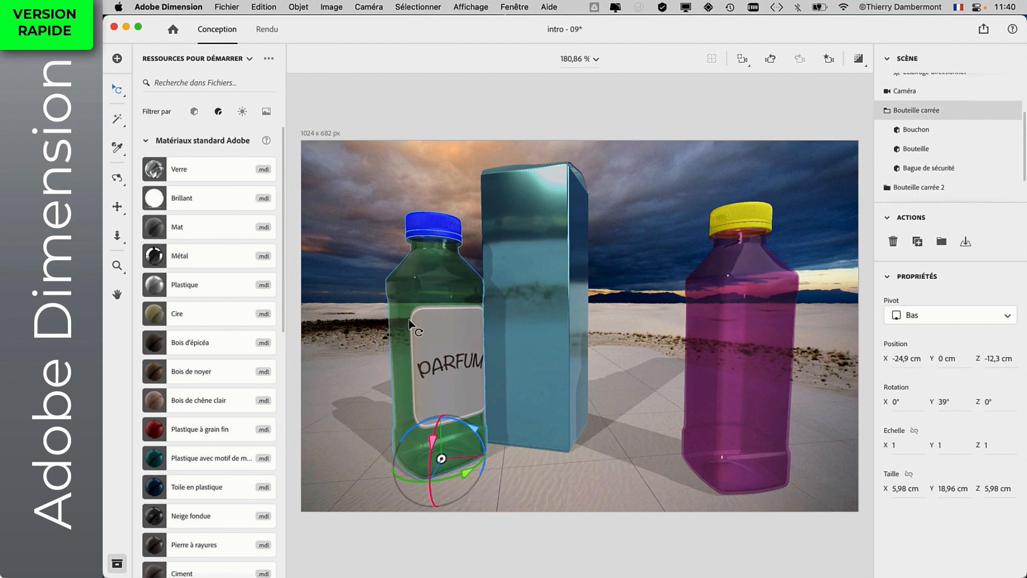
# - Set the PARFUM label's Métallique value to 80% and check its reflections in the render preview
pyautogui.doubleClick(440, 336)
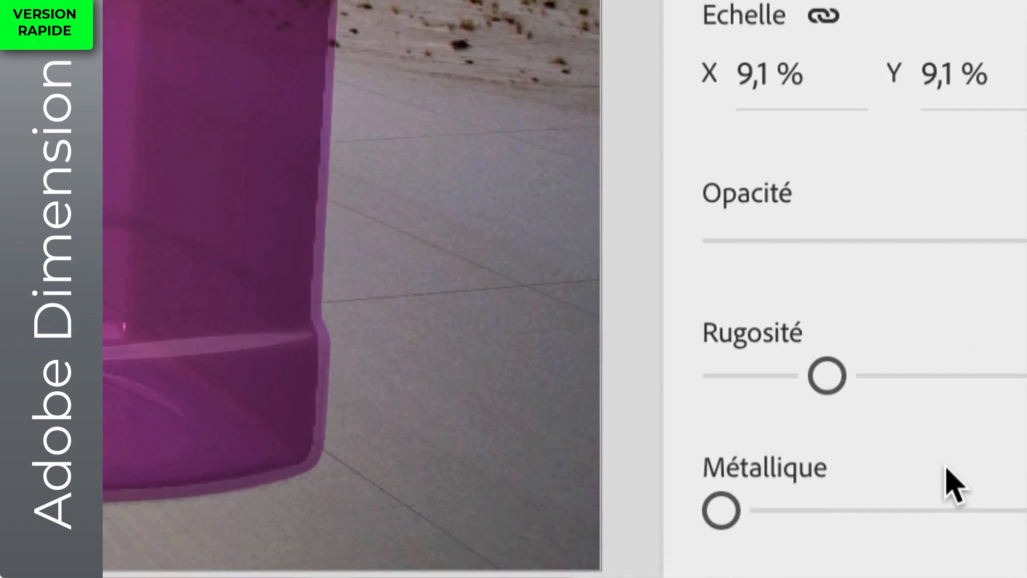
pyautogui.moveTo(931, 512); pyautogui.dragTo(972, 497)
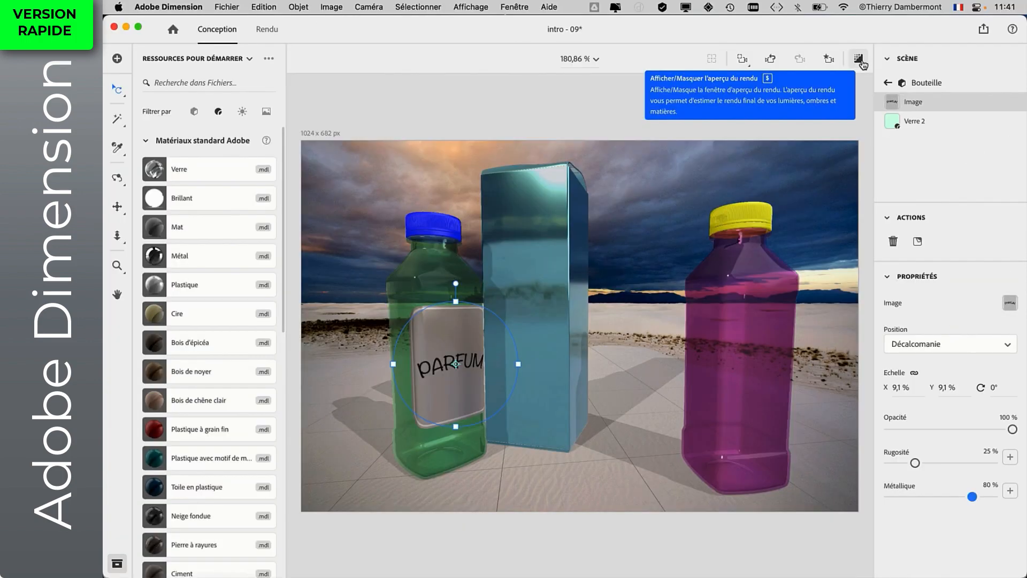
pyautogui.click(859, 60)
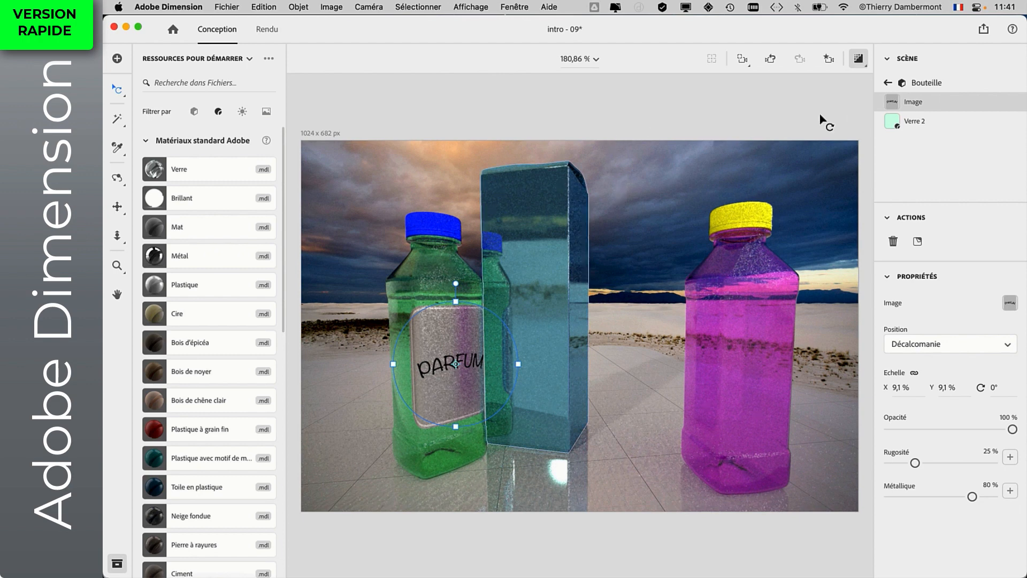
pyautogui.click(859, 59)
# - Move the green bottle back to about -19.7 cm in Z and adjust its X position beside the blue box, checking the render preview
pyautogui.click(426, 488)
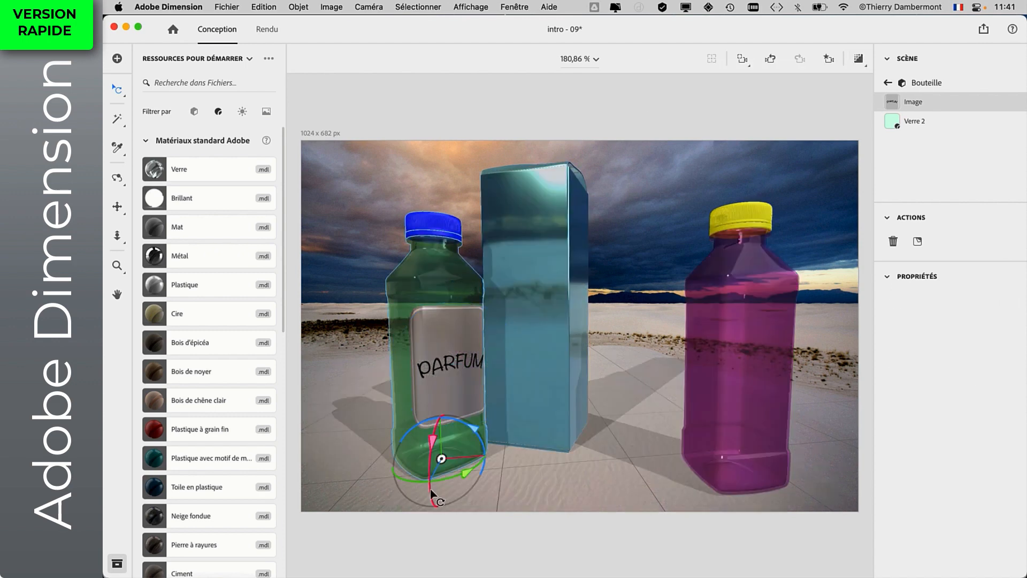
pyautogui.moveTo(426, 488); pyautogui.dragTo(481, 439)
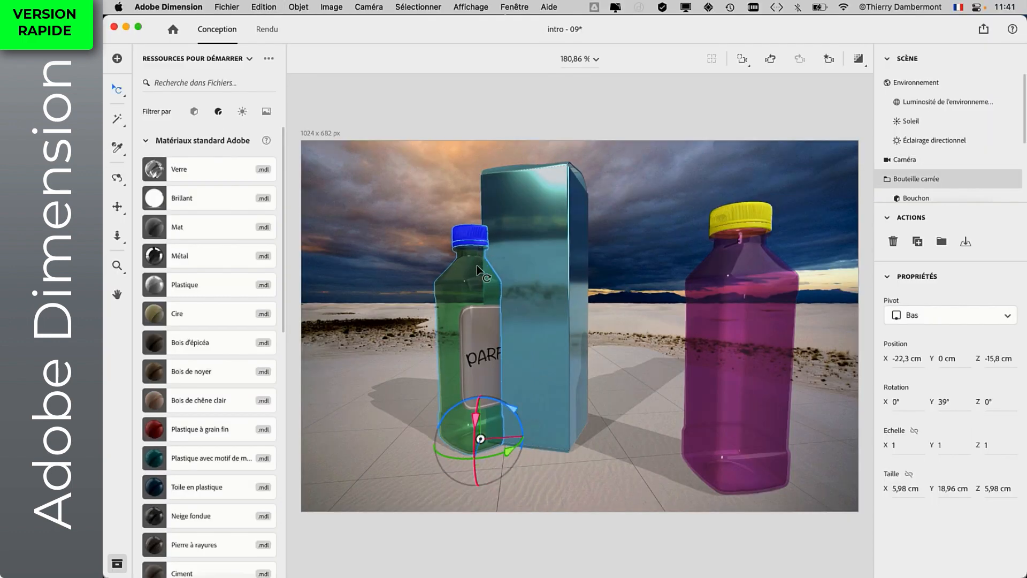
pyautogui.press('v')
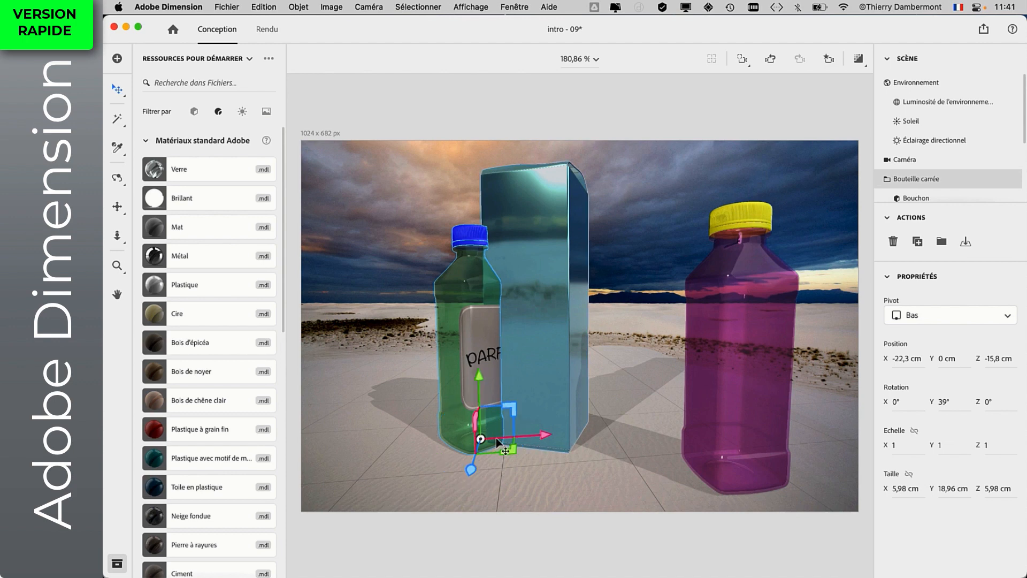
pyautogui.moveTo(484, 439); pyautogui.dragTo(501, 408)
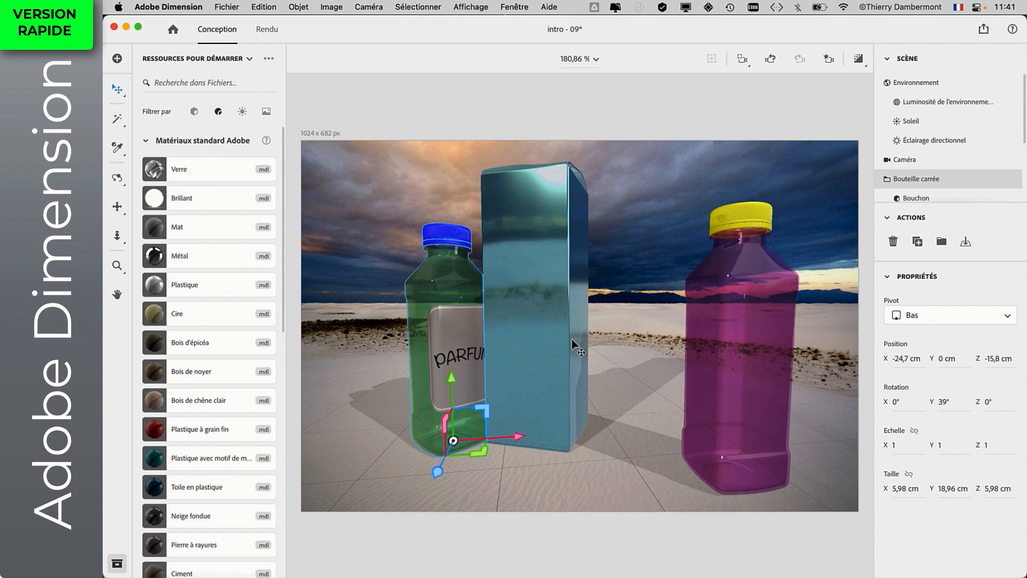
pyautogui.click(858, 59)
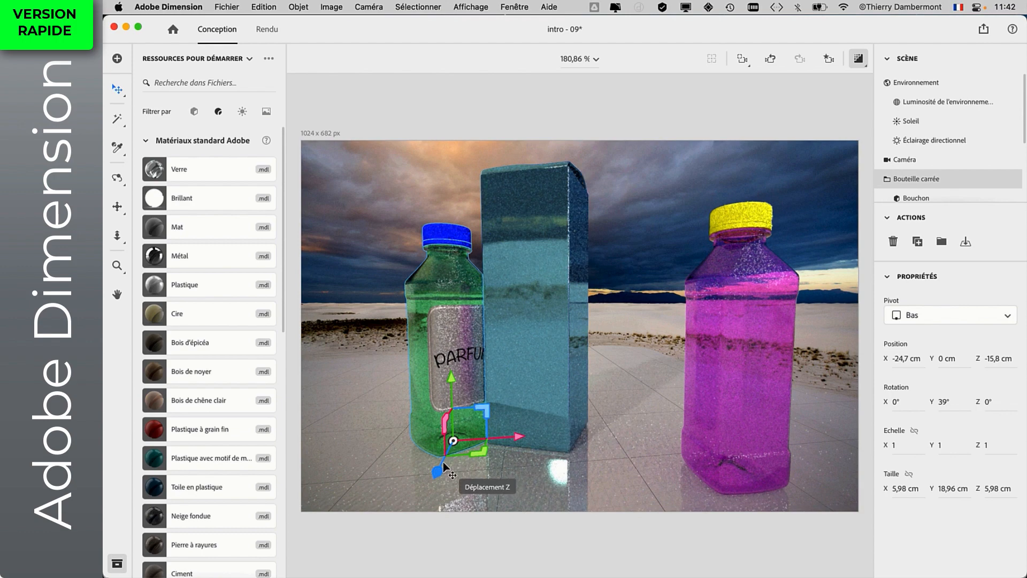
pyautogui.moveTo(443, 461); pyautogui.dragTo(440, 451)
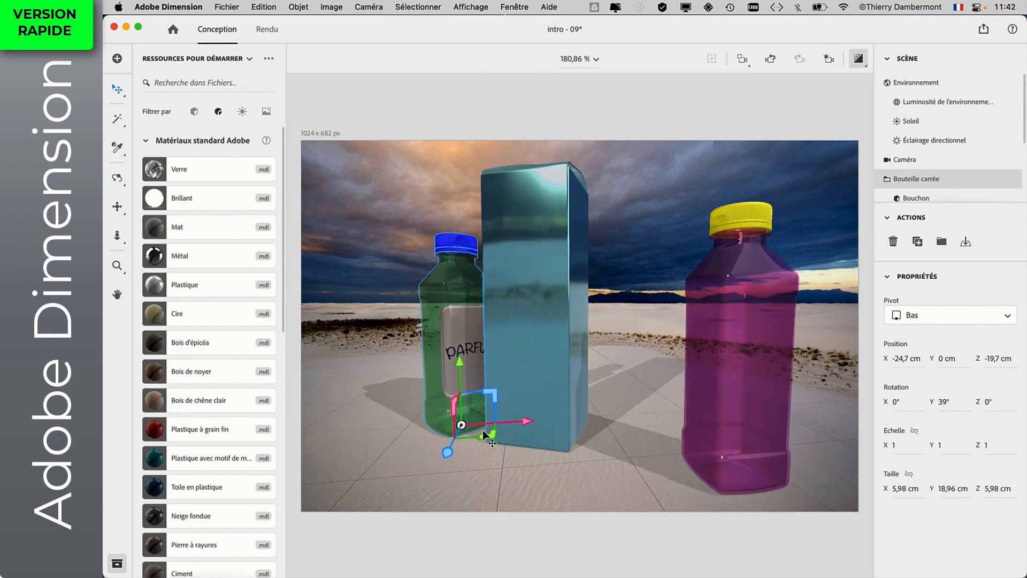
pyautogui.moveTo(505, 421); pyautogui.dragTo(491, 422)
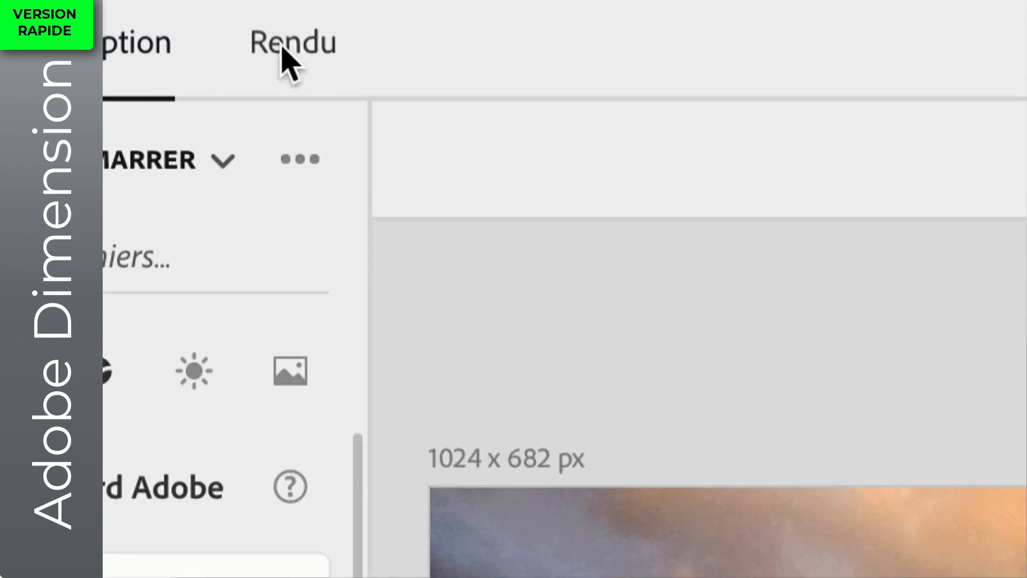
# - Open the render settings for intro - 10 and keep the quality at Faible (rapide)
pyautogui.click(288, 57)
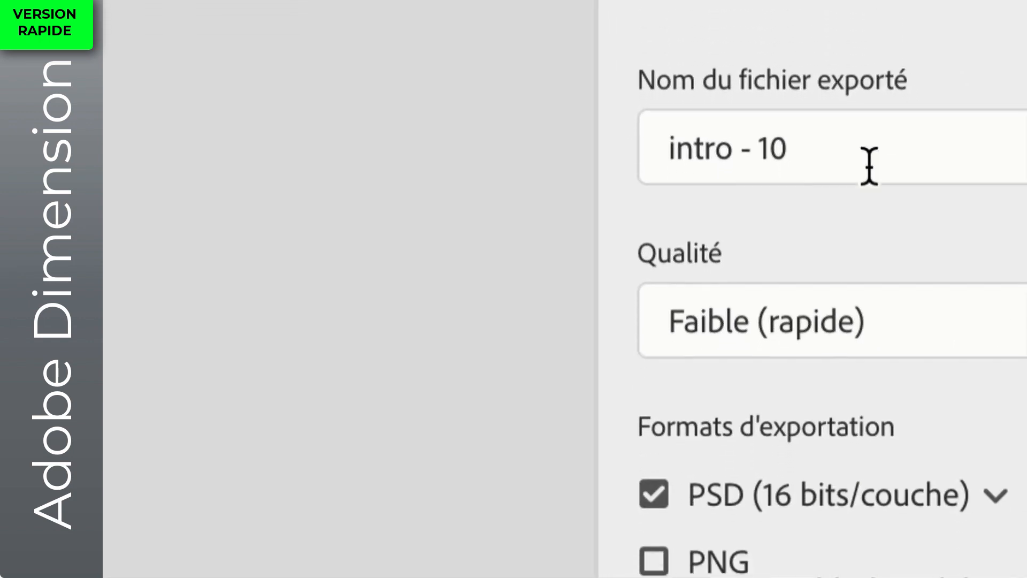
pyautogui.click(885, 452)
pyautogui.click(878, 274)
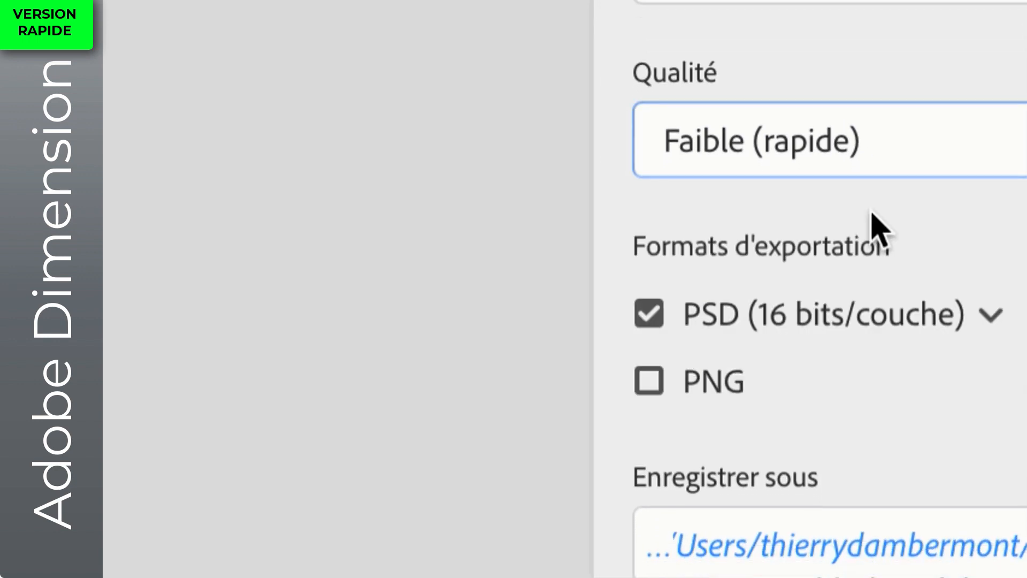
pyautogui.click(893, 214)
pyautogui.click(877, 214)
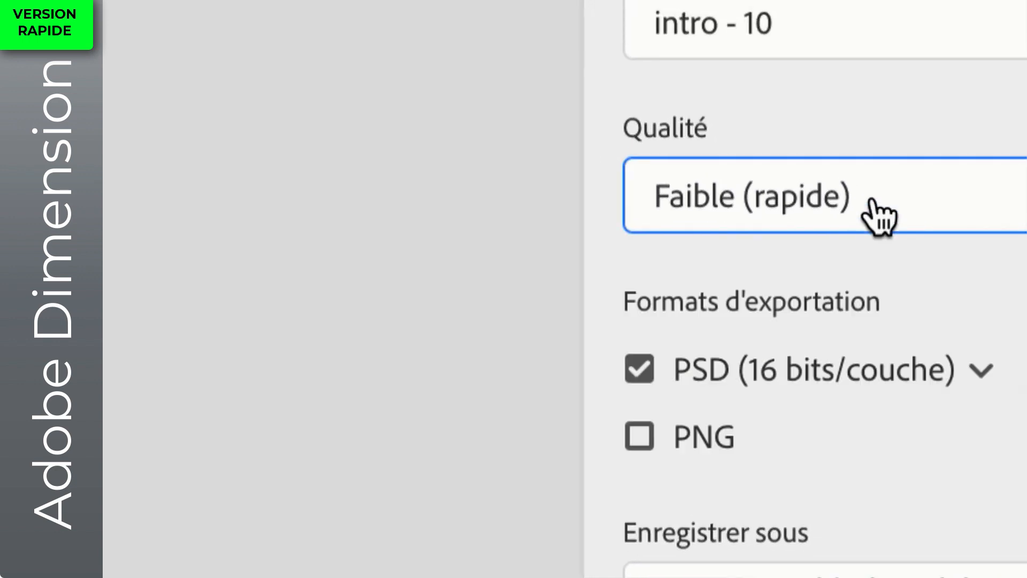
pyautogui.click(878, 214)
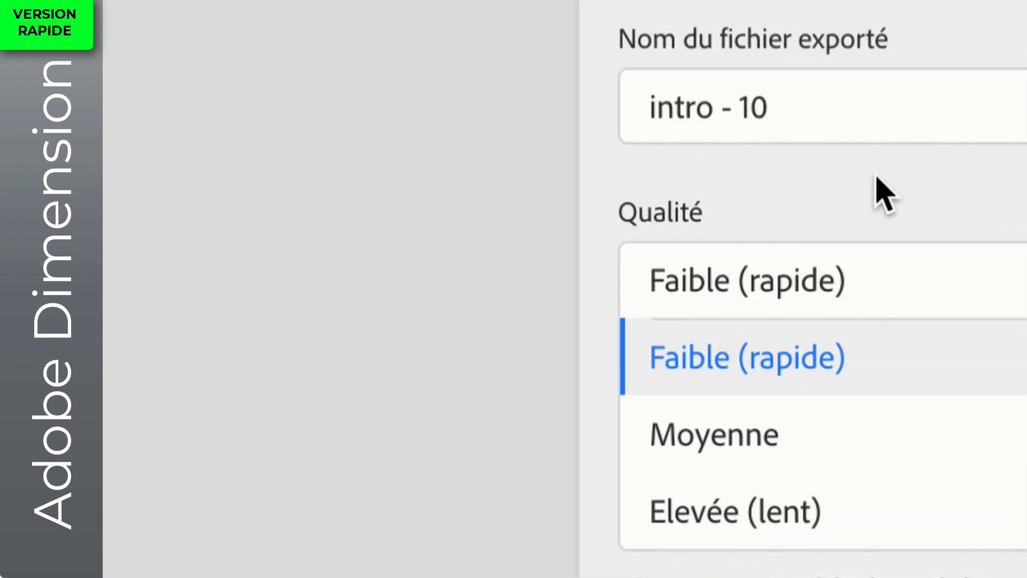
pyautogui.click(882, 197)
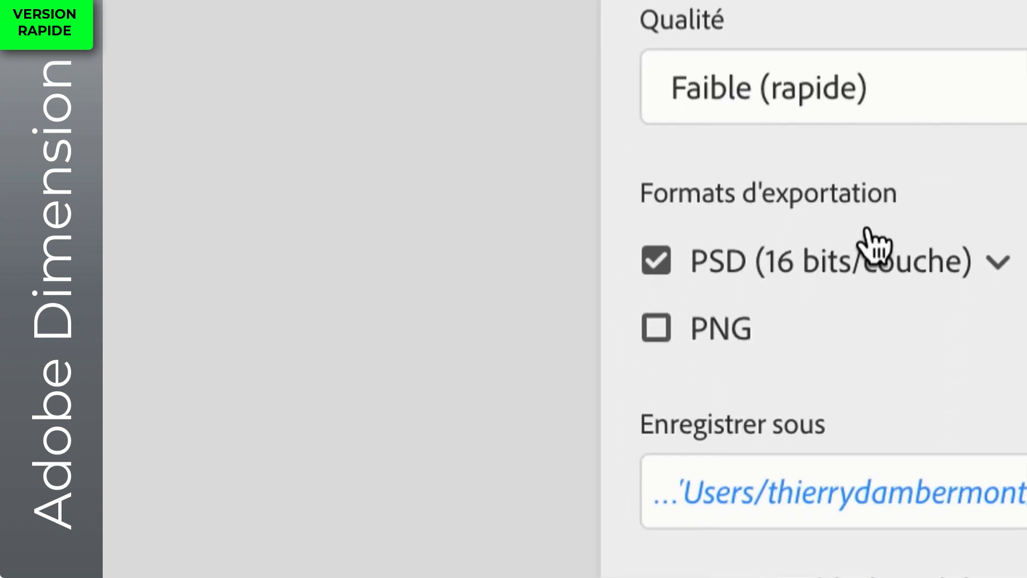
# - Choose PNG instead of PSD (16 bits/couche) as the export format and render the active view to the Desktop
pyautogui.click(778, 238)
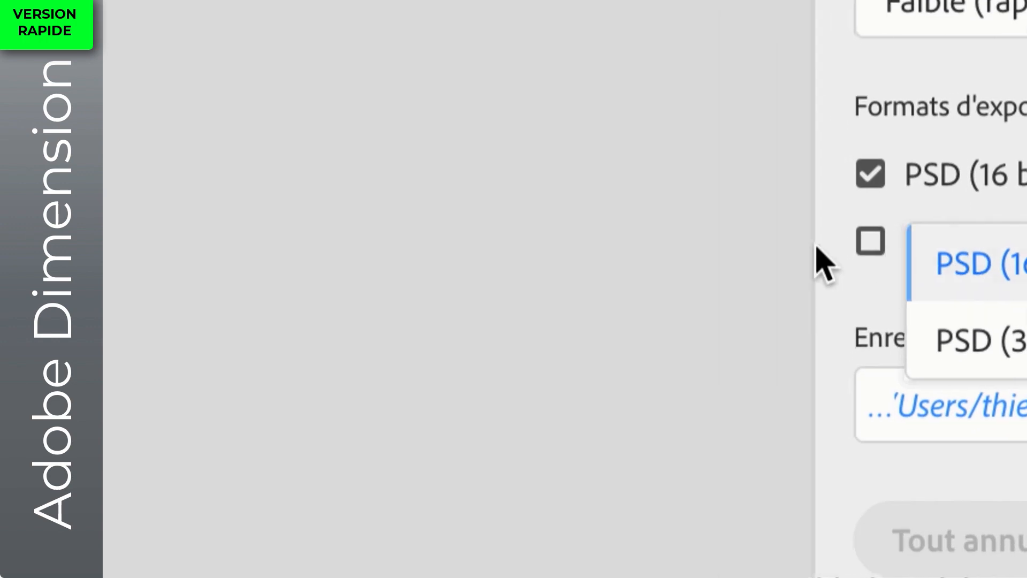
pyautogui.click(830, 250)
pyautogui.click(831, 180)
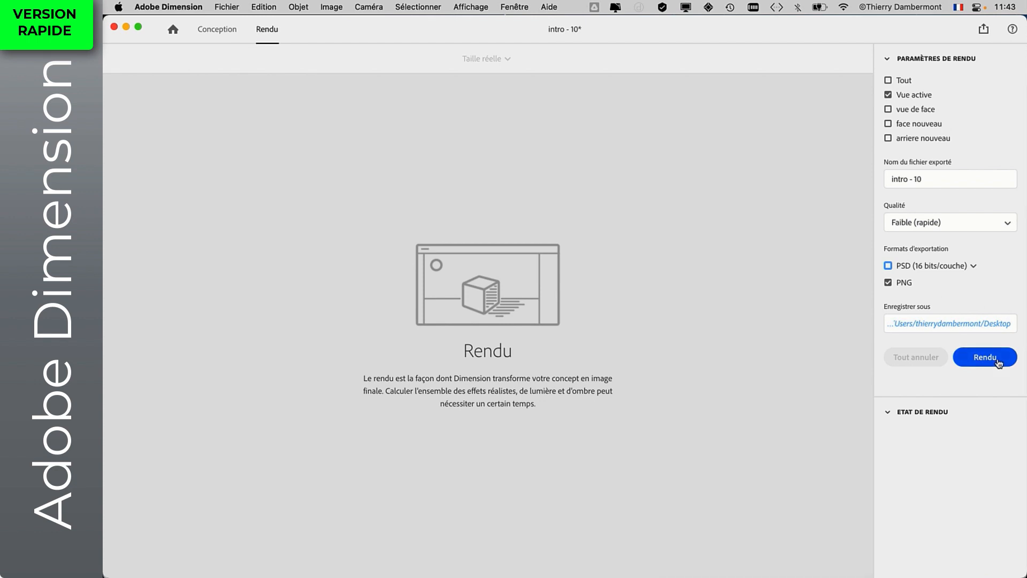
pyautogui.click(998, 362)
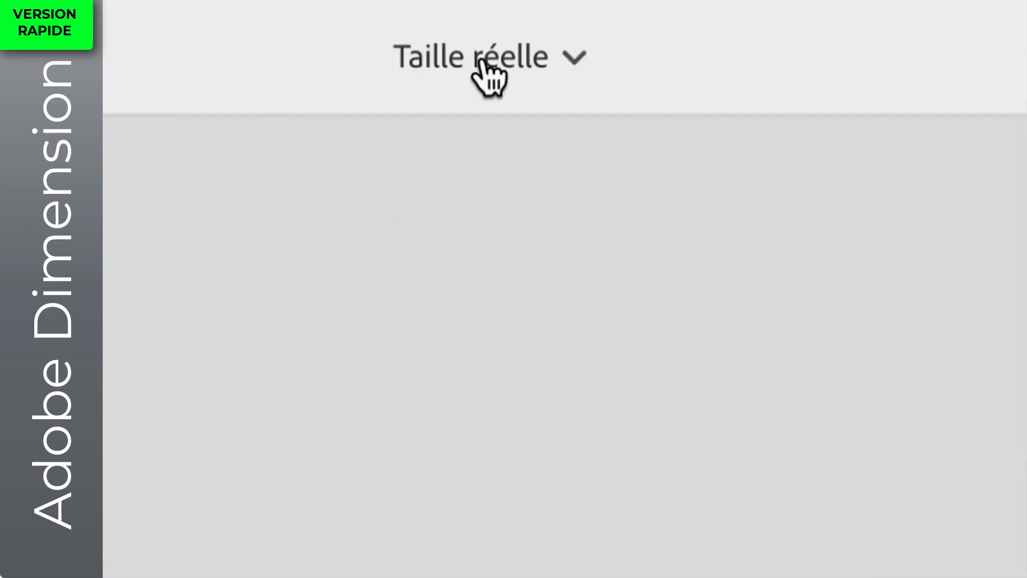
# - Fit the finished render to the screen and look over the available render quality options
pyautogui.click(481, 60)
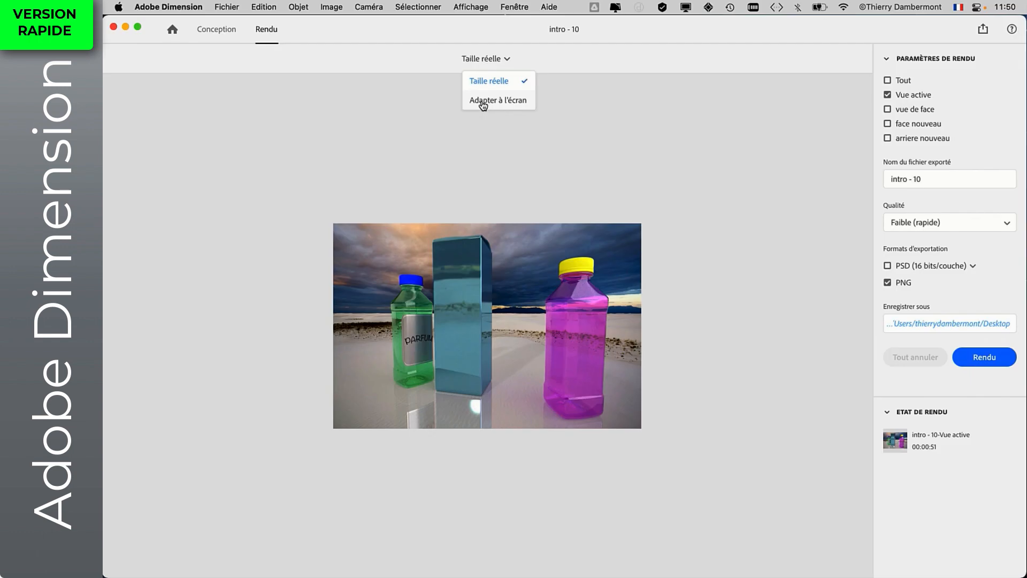
pyautogui.click(483, 101)
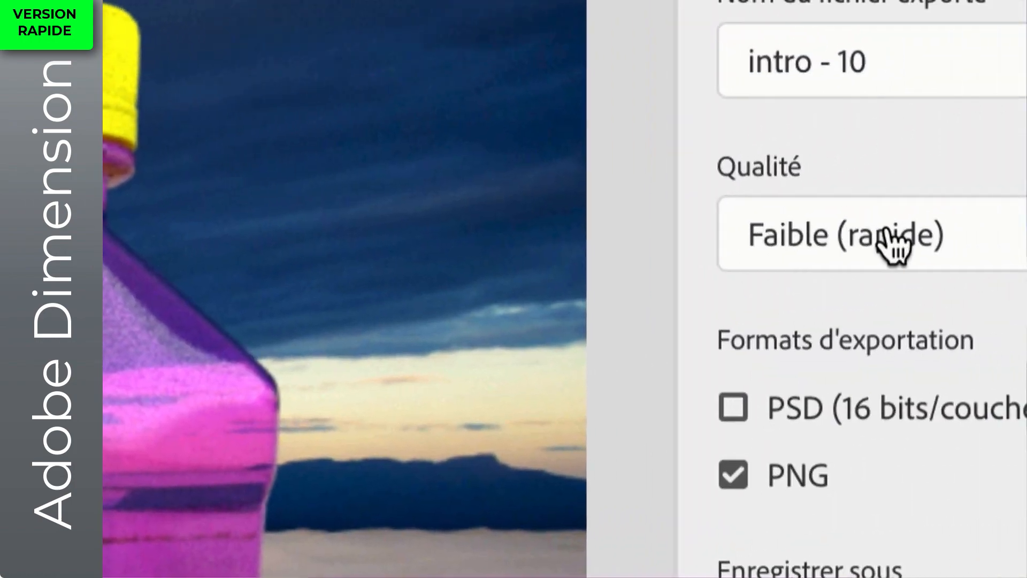
pyautogui.click(889, 235)
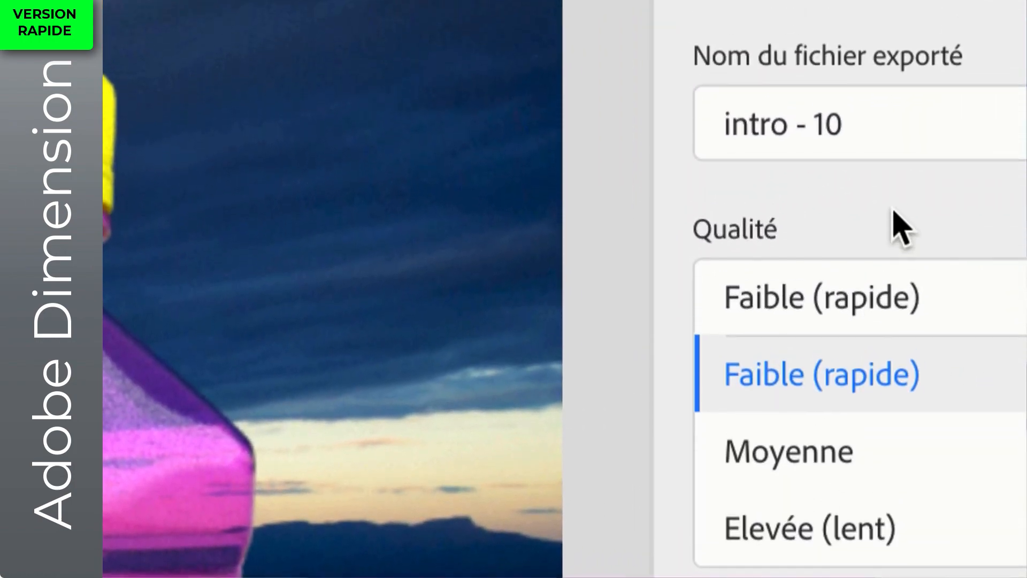
pyautogui.click(892, 140)
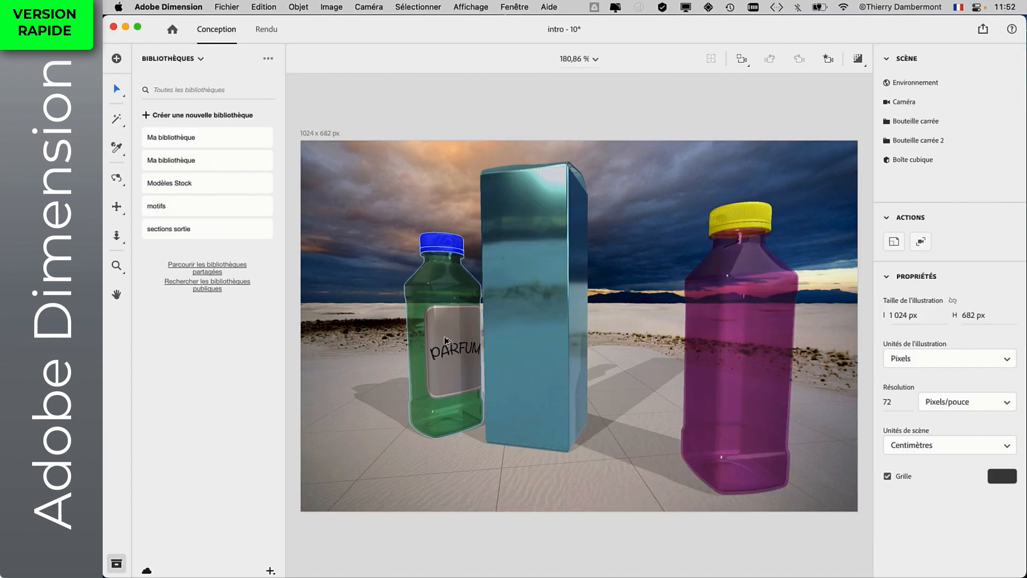
# - Check the editing option for the PARFUM label's image and delete the label from the green bottle
pyautogui.click(449, 331)
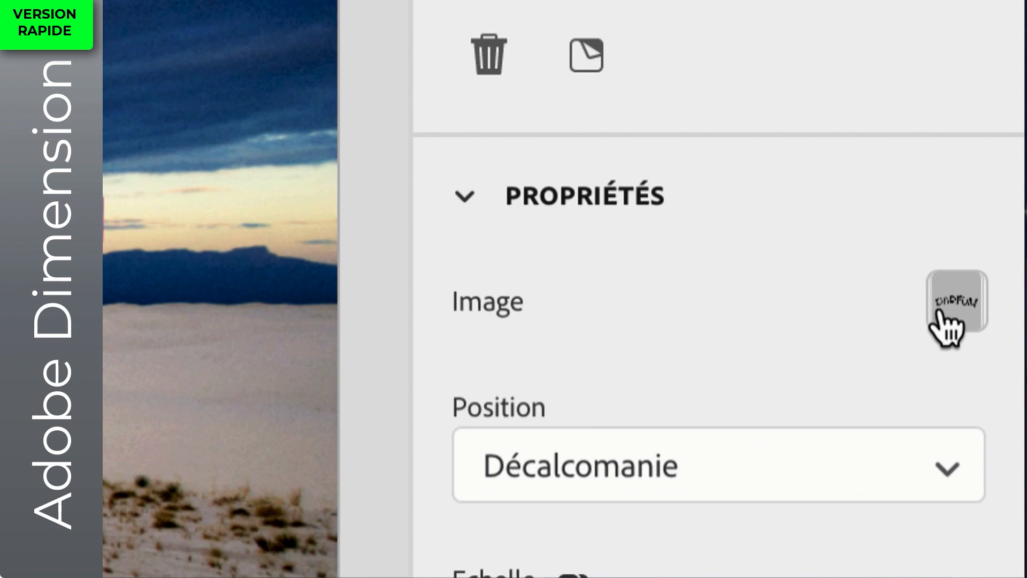
pyautogui.click(939, 316)
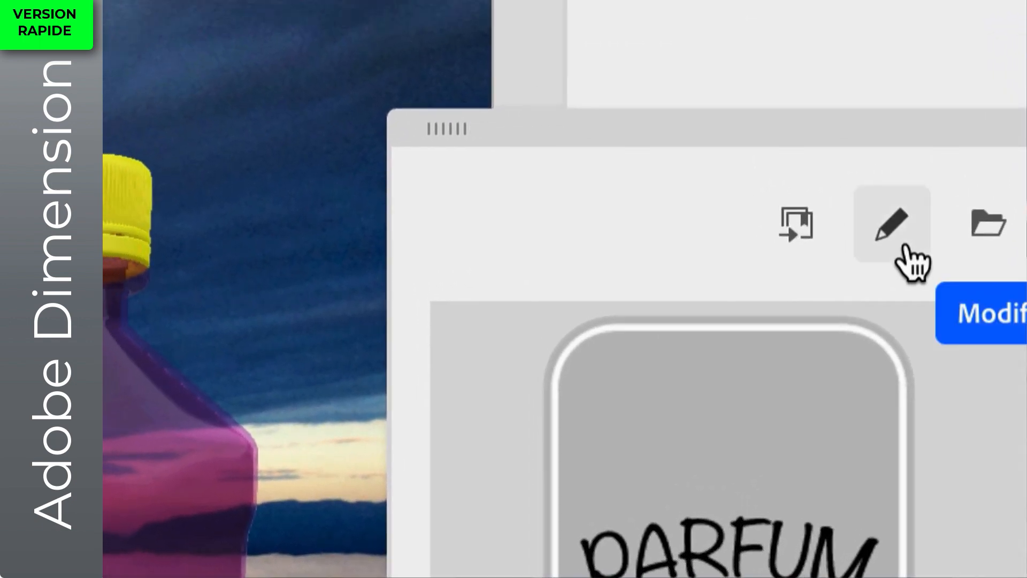
pyautogui.click(904, 246)
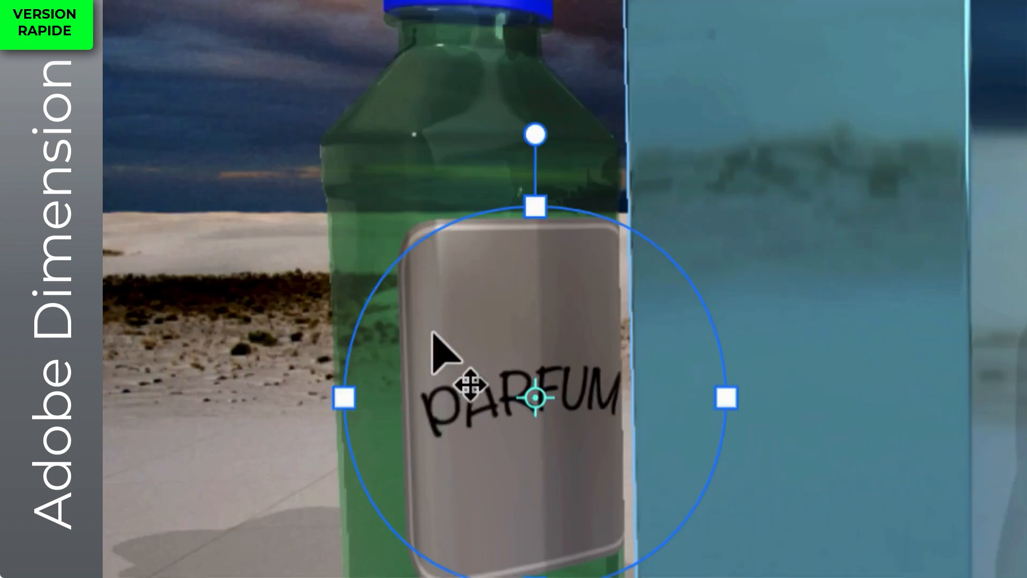
pyautogui.press('Delete')
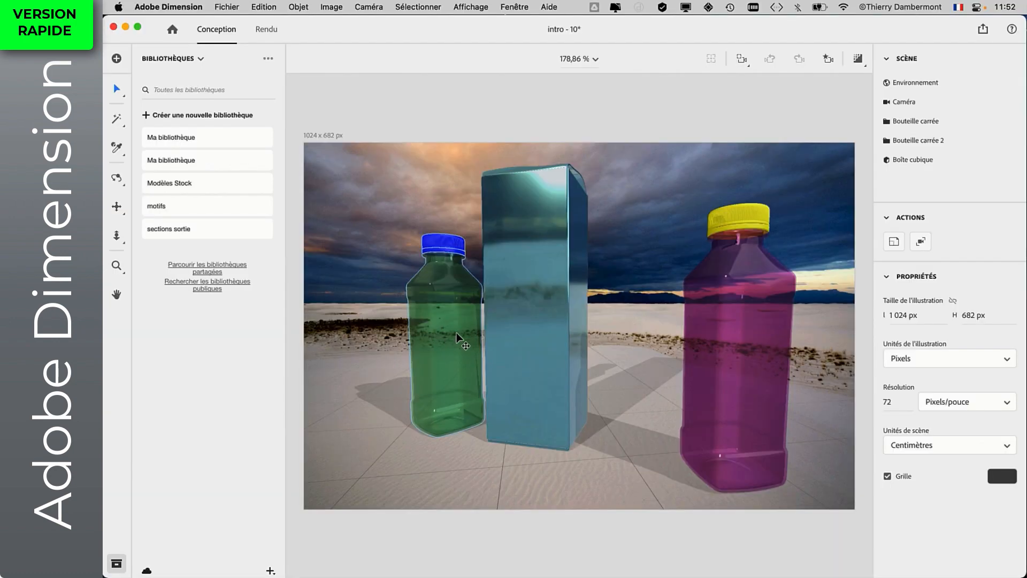
# - Switch to Adobe Illustrator, hide the other applications and open the recent file etiquette-bouteille-01.ai
pyautogui.press('super+Tab')
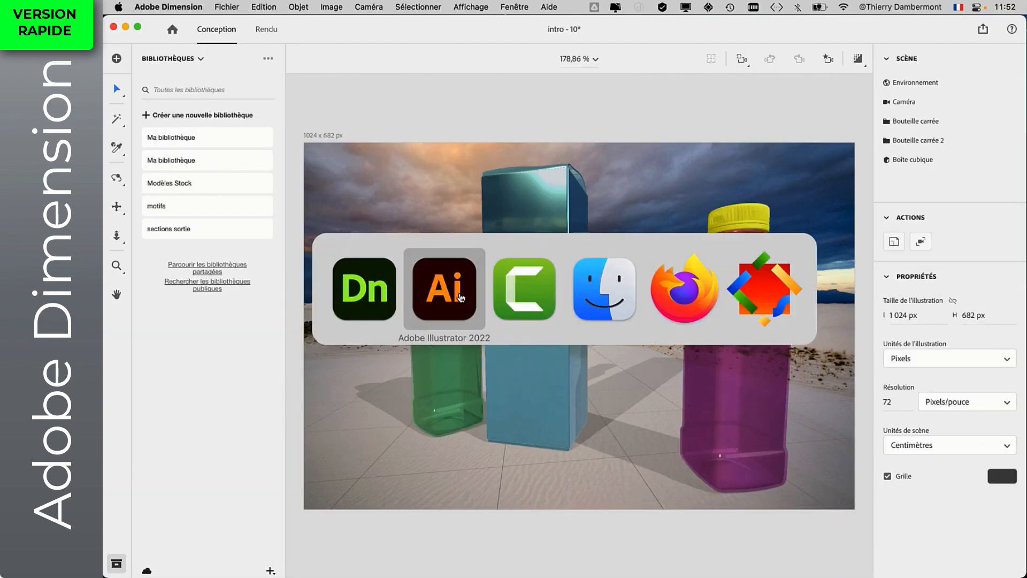
pyautogui.click(460, 297)
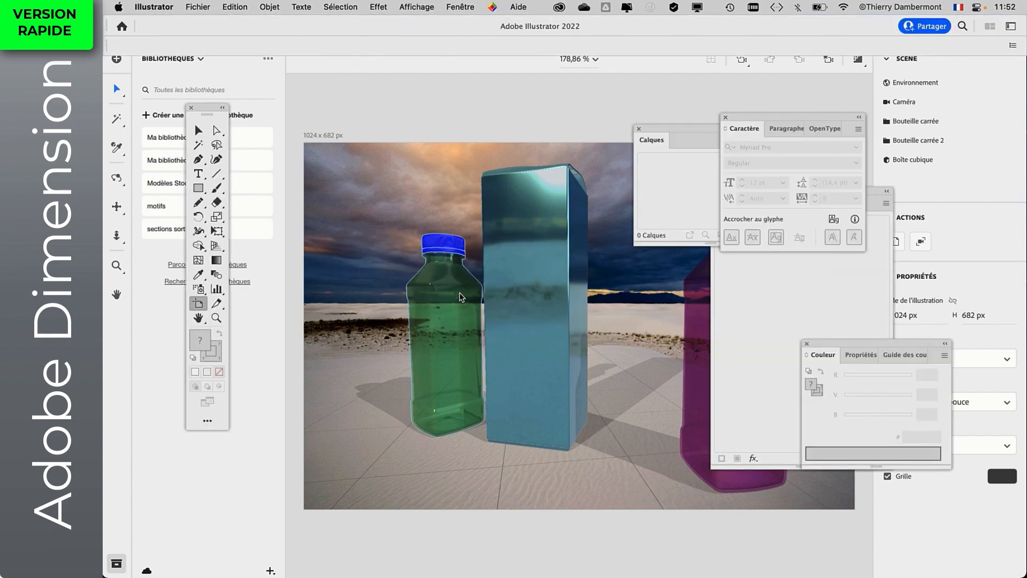
pyautogui.press('alt+super+h')
pyautogui.click(198, 7)
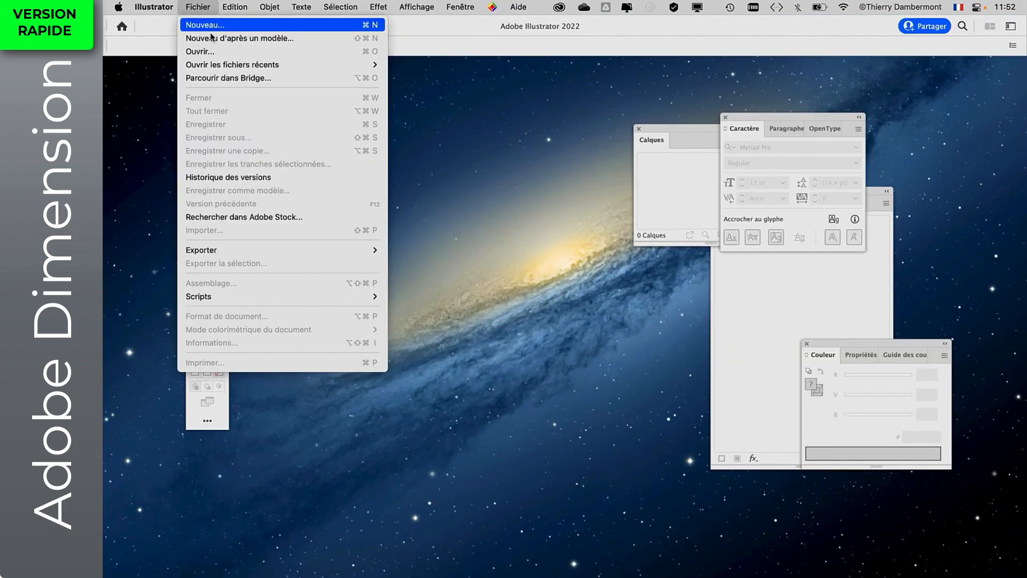
pyautogui.moveTo(278, 64)
pyautogui.click(456, 78)
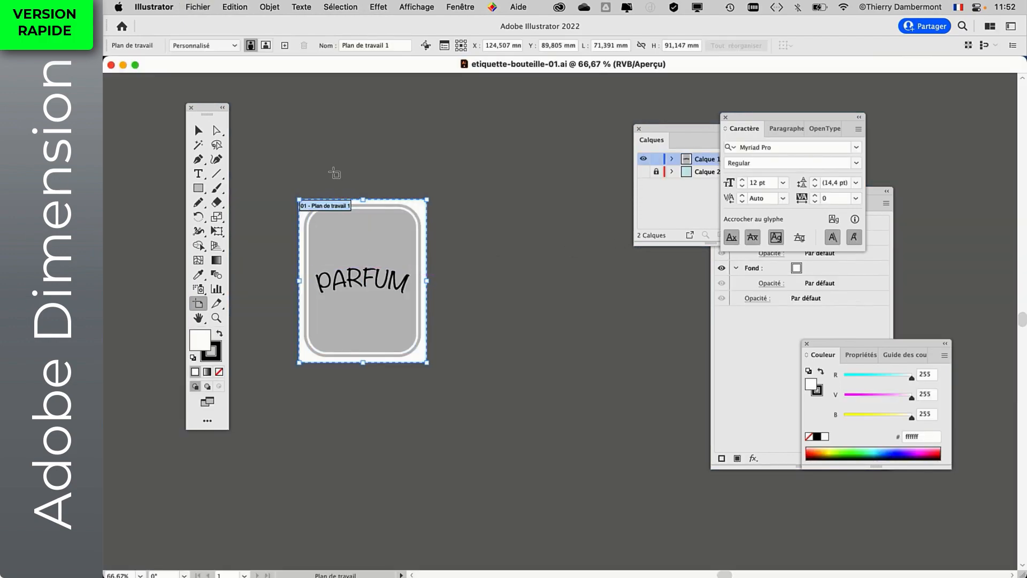
# - Duplicate the PARFUM artboard together with its artwork, placing the copy beside the original at about X 235.64 mm, Y 89.81 mm
pyautogui.click(197, 129)
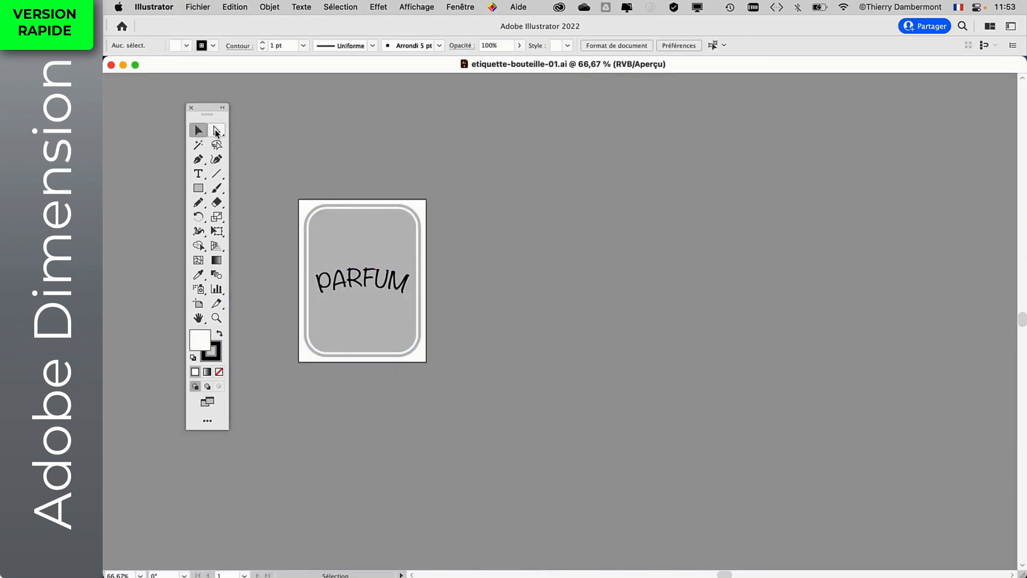
pyautogui.moveTo(203, 108); pyautogui.dragTo(203, 106)
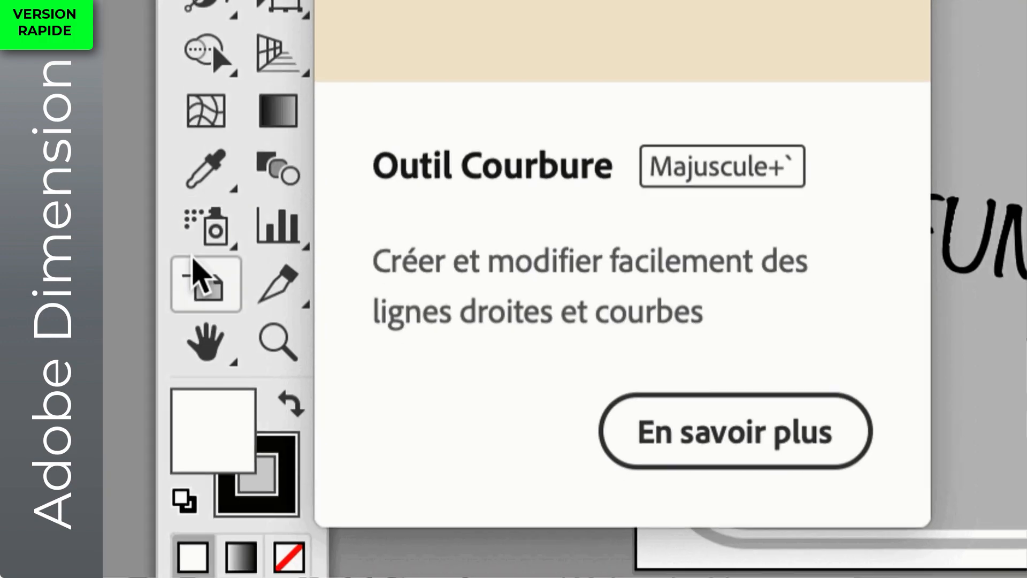
pyautogui.click(196, 303)
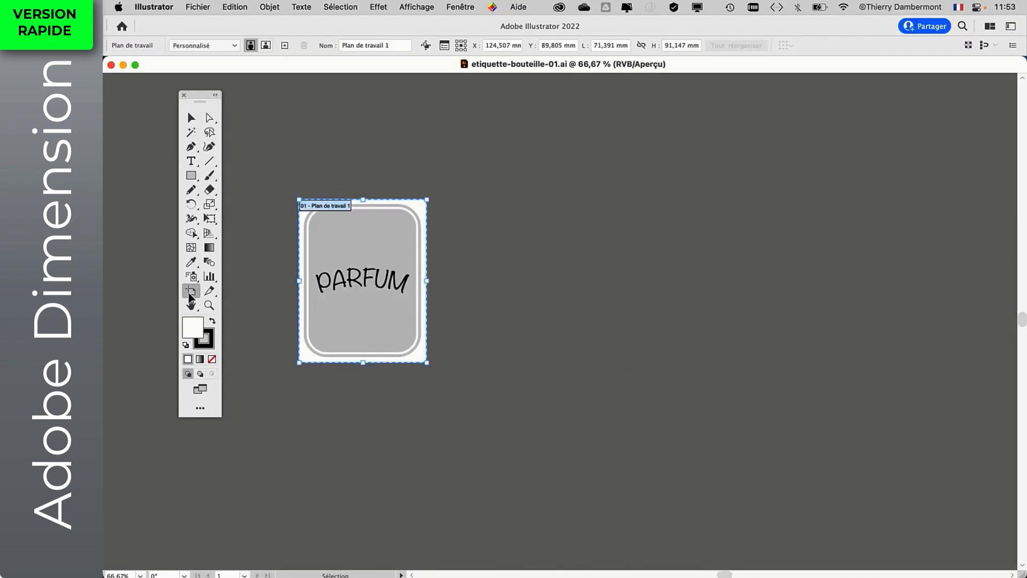
pyautogui.click(426, 51)
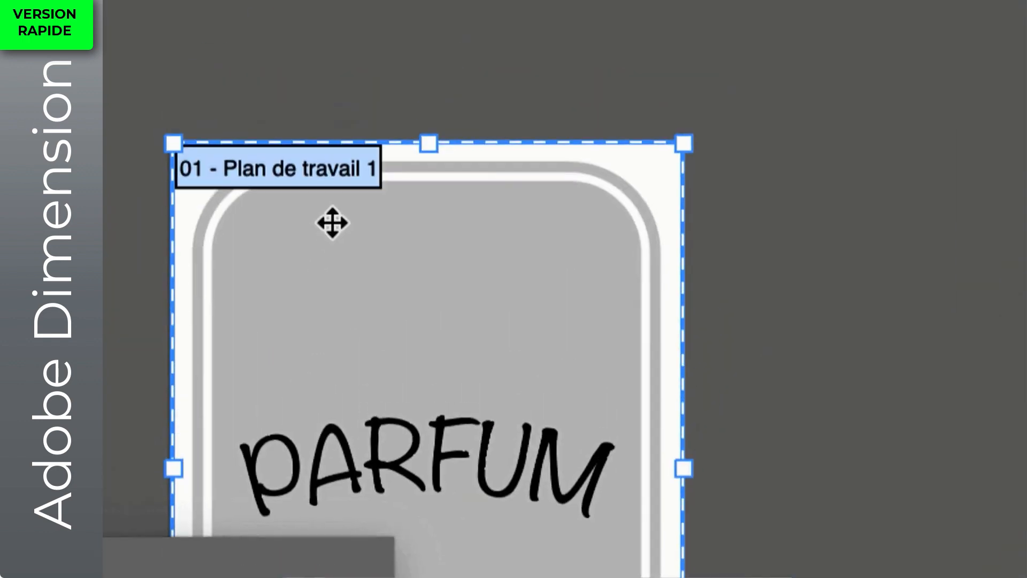
pyautogui.moveTo(316, 222); pyautogui.dragTo(477, 226)
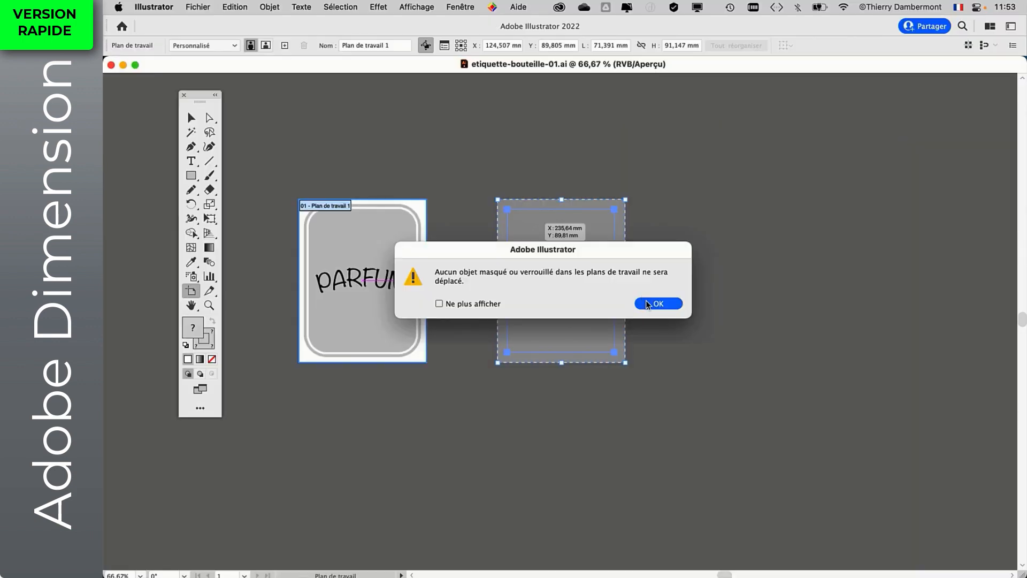
pyautogui.click(647, 303)
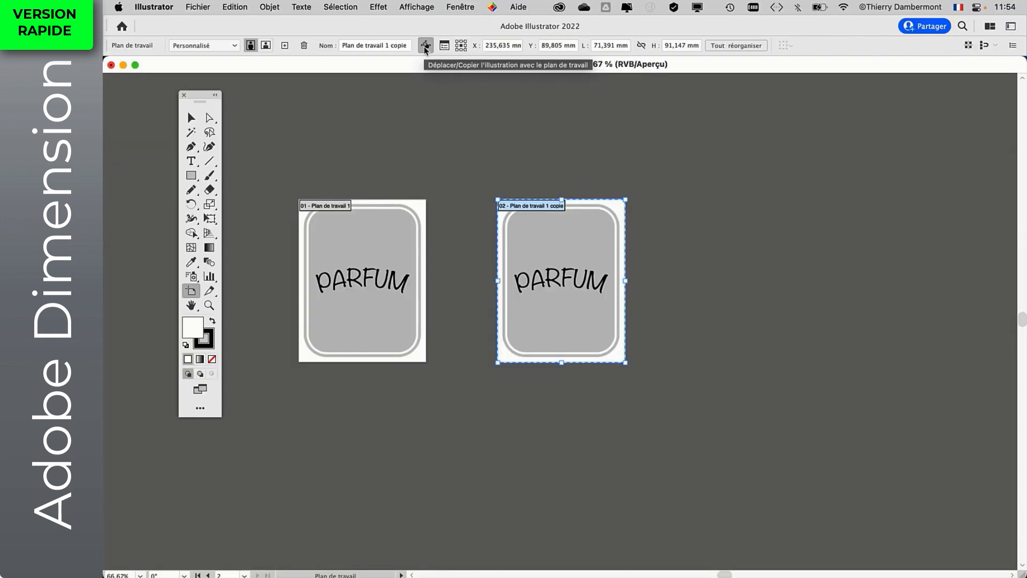
# - Edit the envelope contents of the copied label's warped text to read PERFUME and recentre it on the label
pyautogui.click(192, 118)
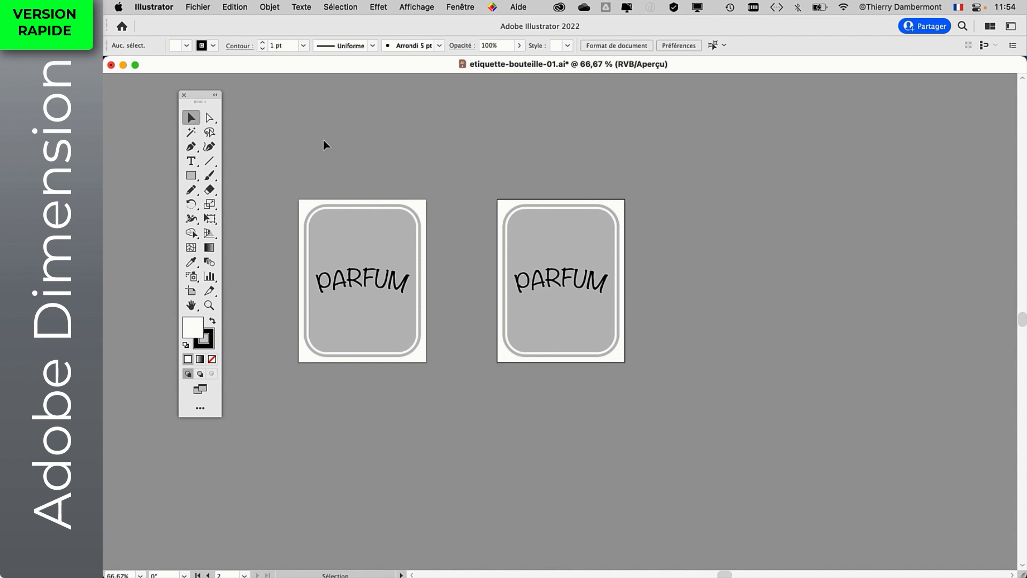
pyautogui.click(550, 287)
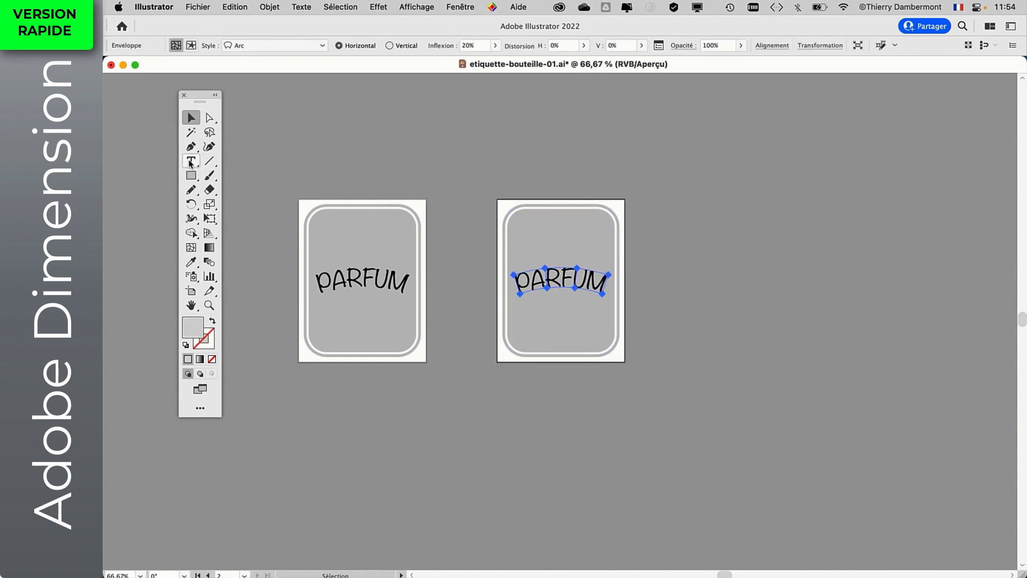
pyautogui.keyDown('alt'); pyautogui.scroll(3, 563, 292); pyautogui.keyUp('alt')
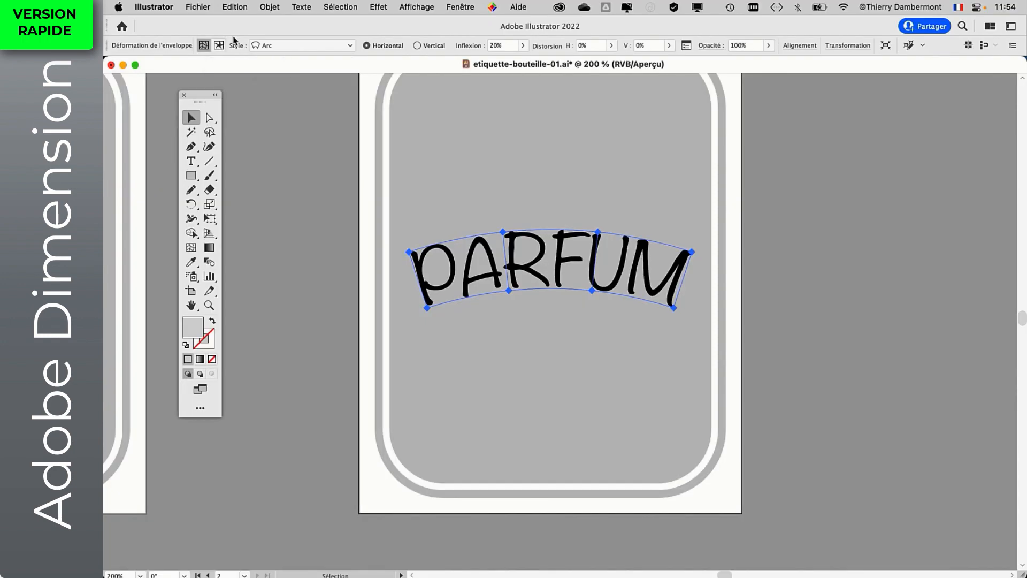
pyautogui.click(278, 6)
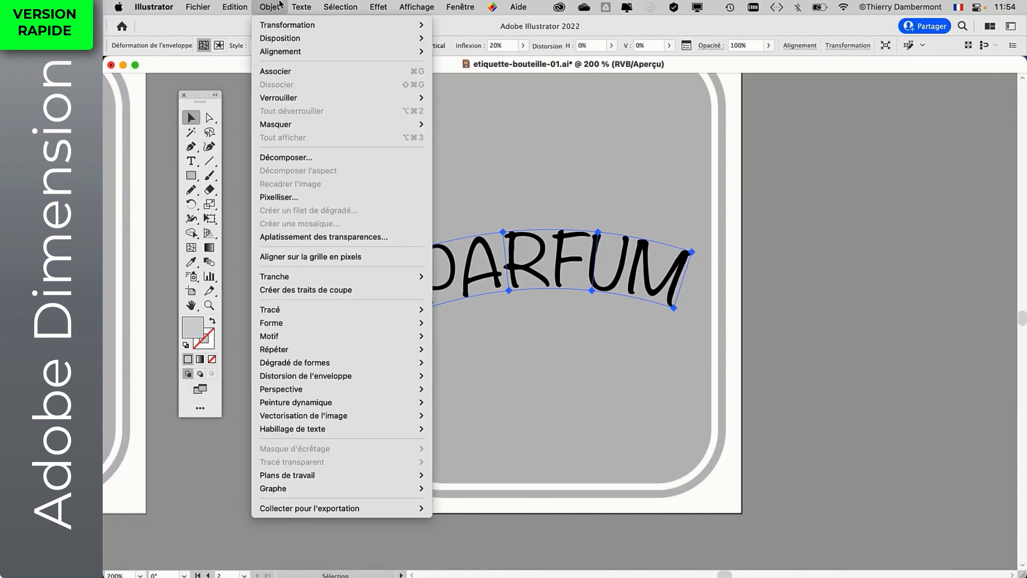
pyautogui.moveTo(328, 380)
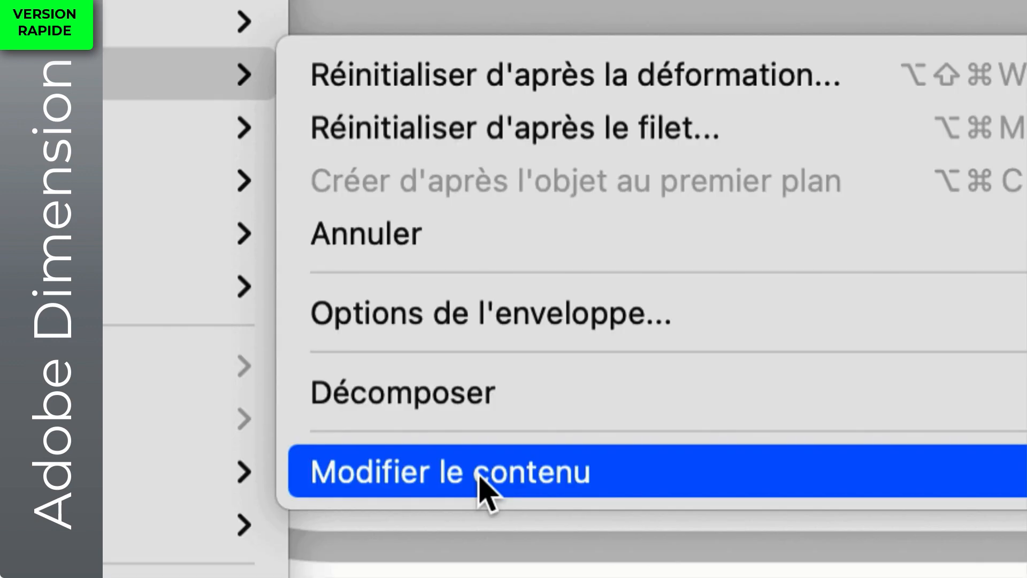
pyautogui.click(484, 484)
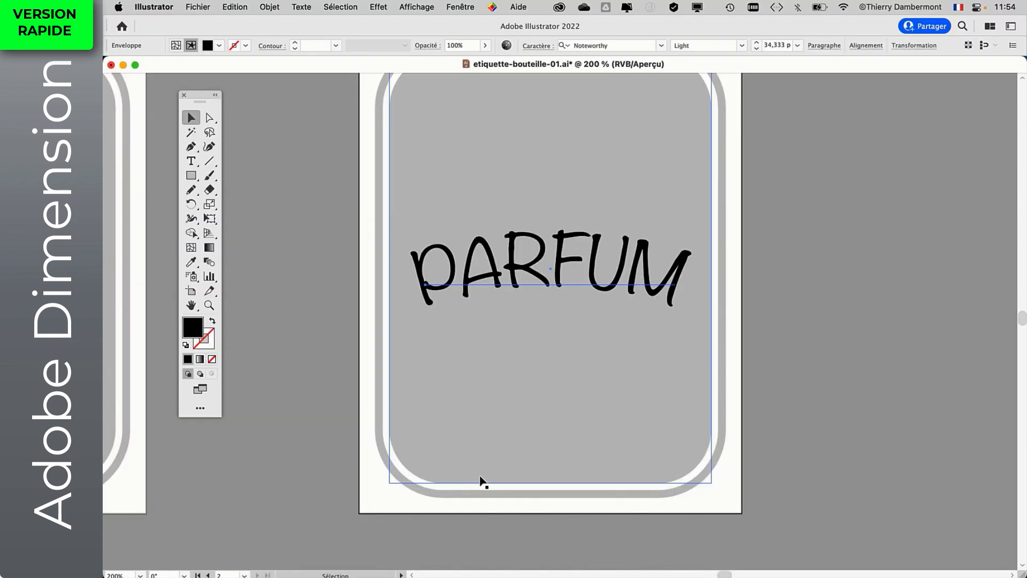
pyautogui.press('t')
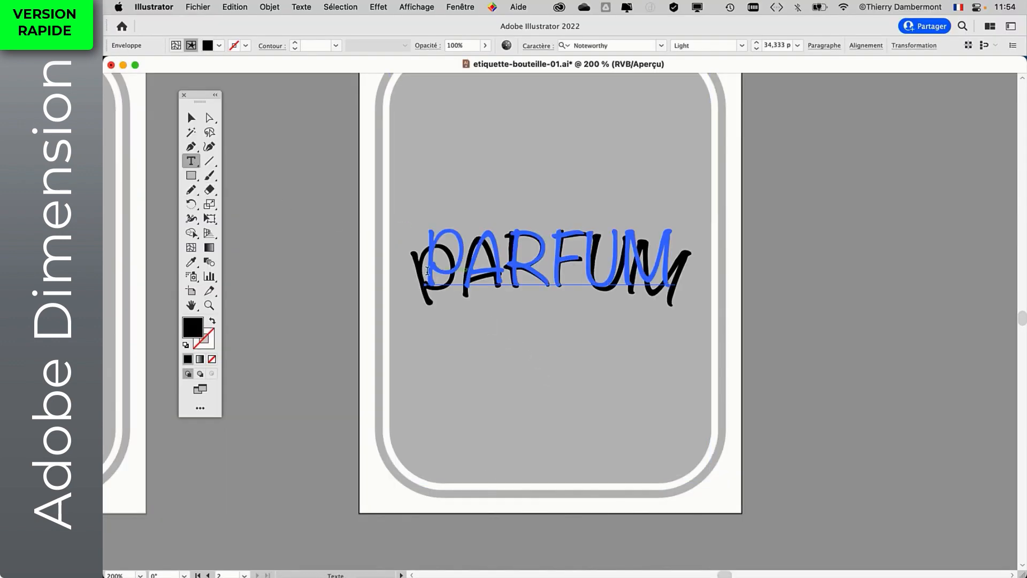
pyautogui.doubleClick(434, 269)
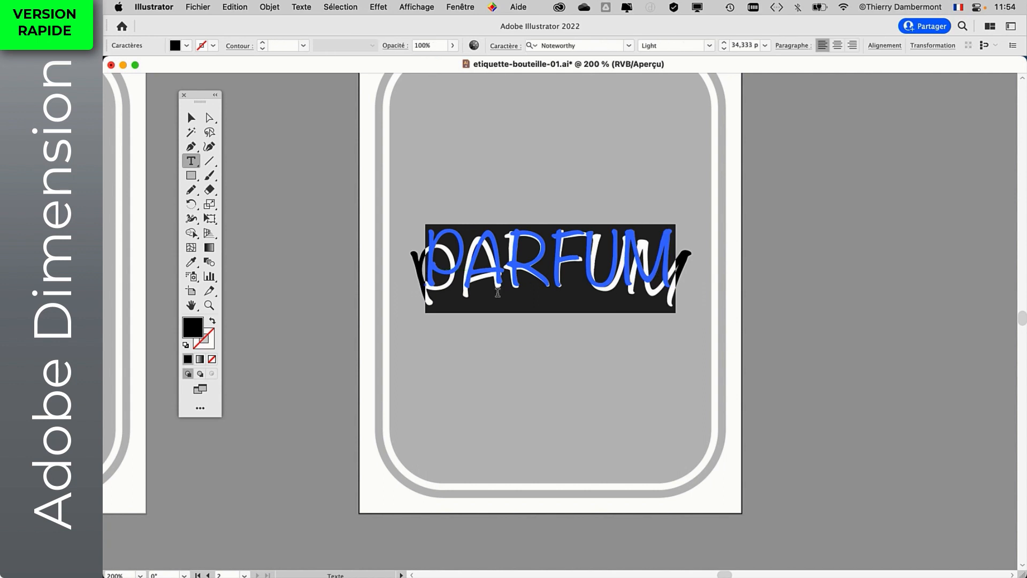
pyautogui.write('PERFUME')
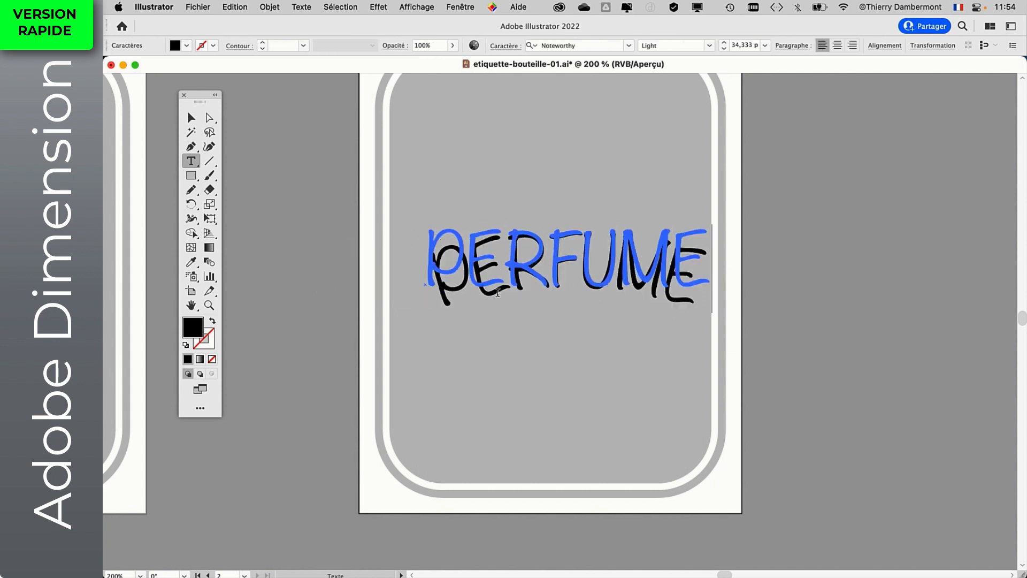
pyautogui.press('Escape')
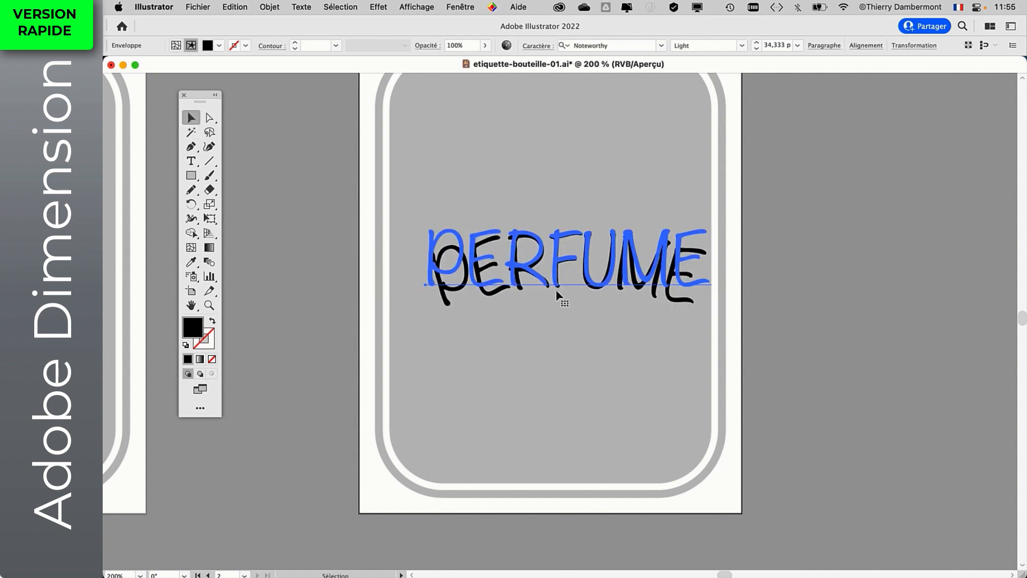
pyautogui.moveTo(556, 287); pyautogui.dragTo(542, 274)
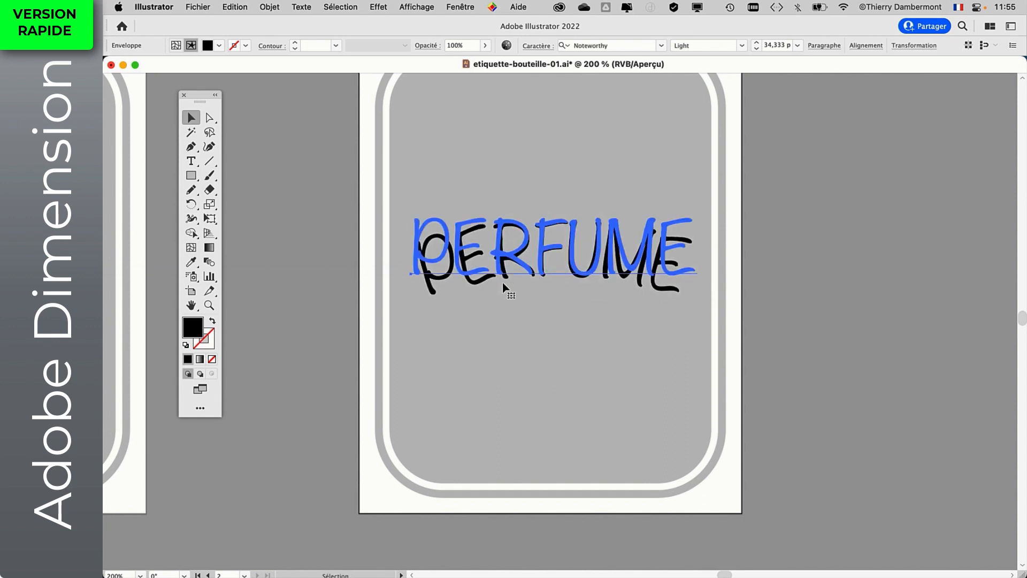
pyautogui.click(280, 328)
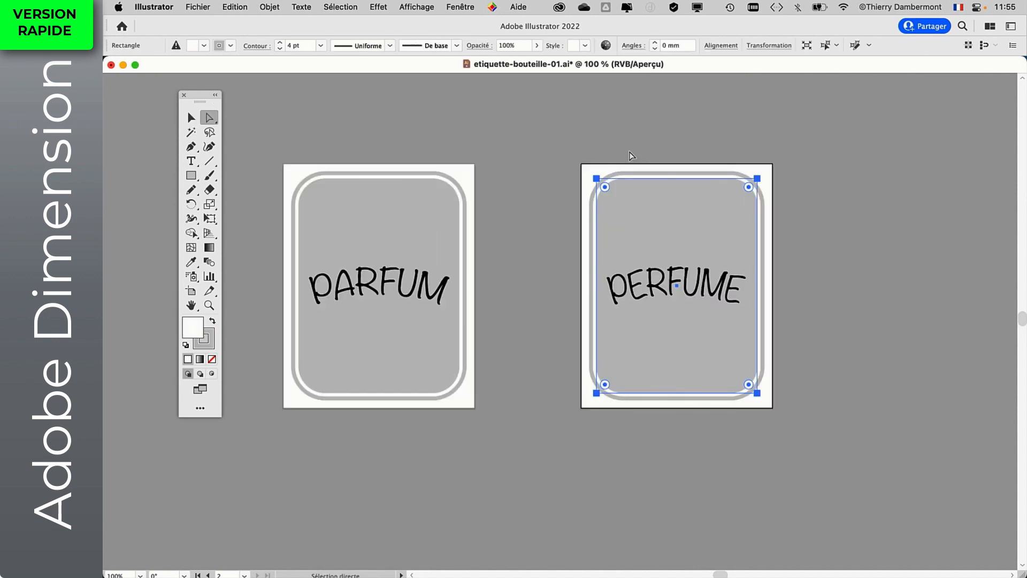
# - Set the PERFUME label's 4 pt stroke to light blue and its upper fill to light brown in its appearance attributes
pyautogui.click(454, 5)
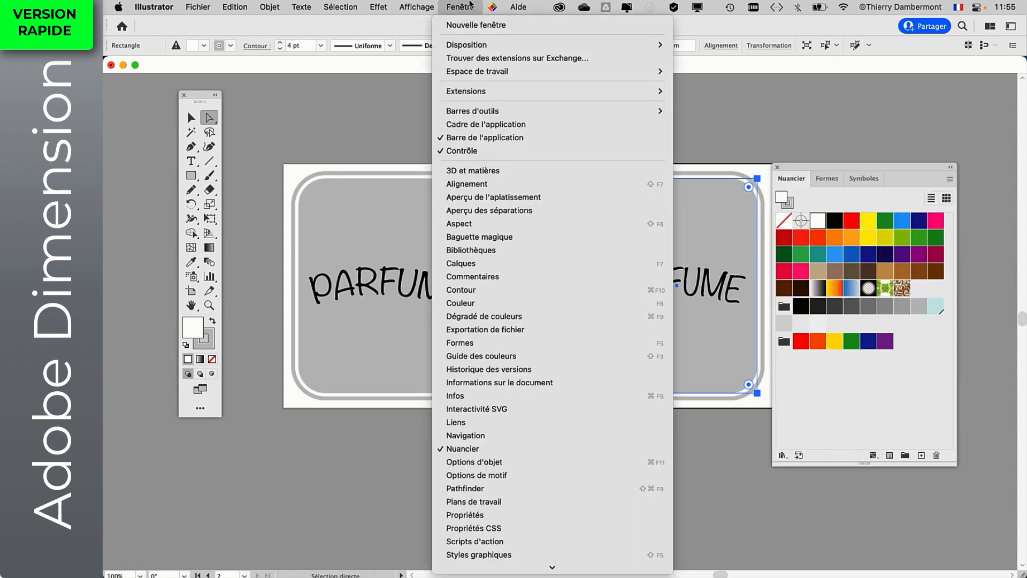
pyautogui.click(463, 226)
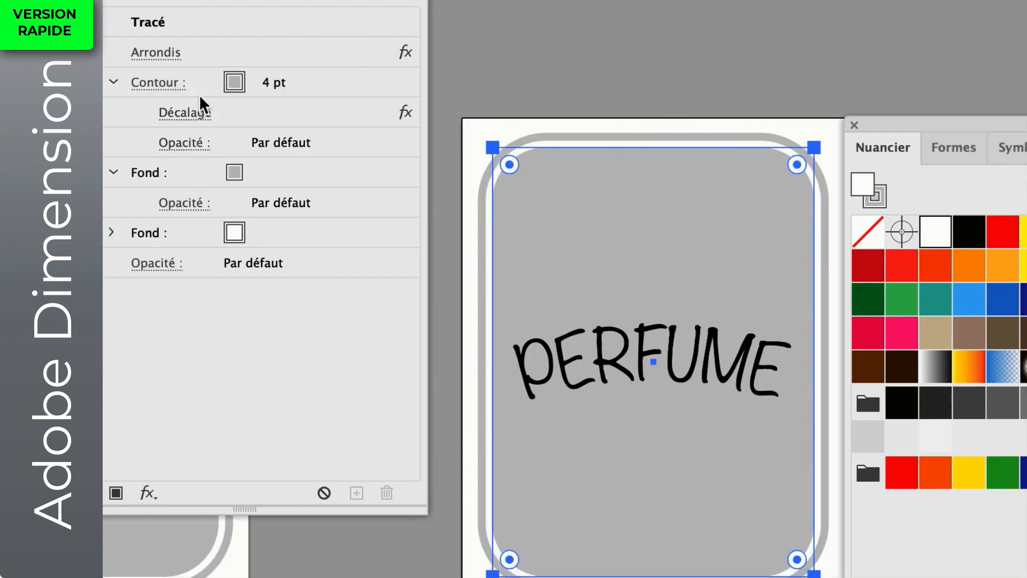
pyautogui.click(235, 85)
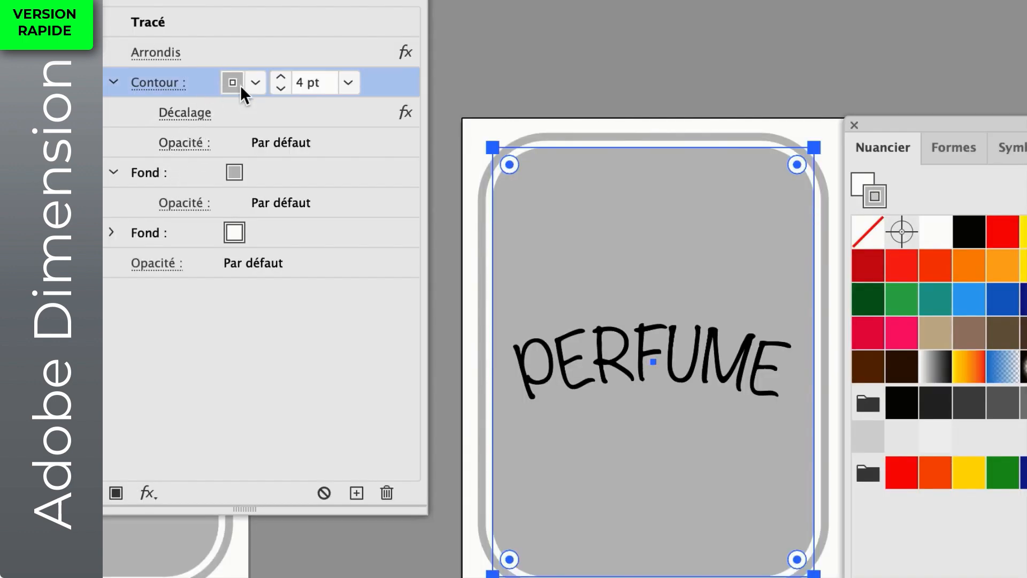
pyautogui.click(969, 298)
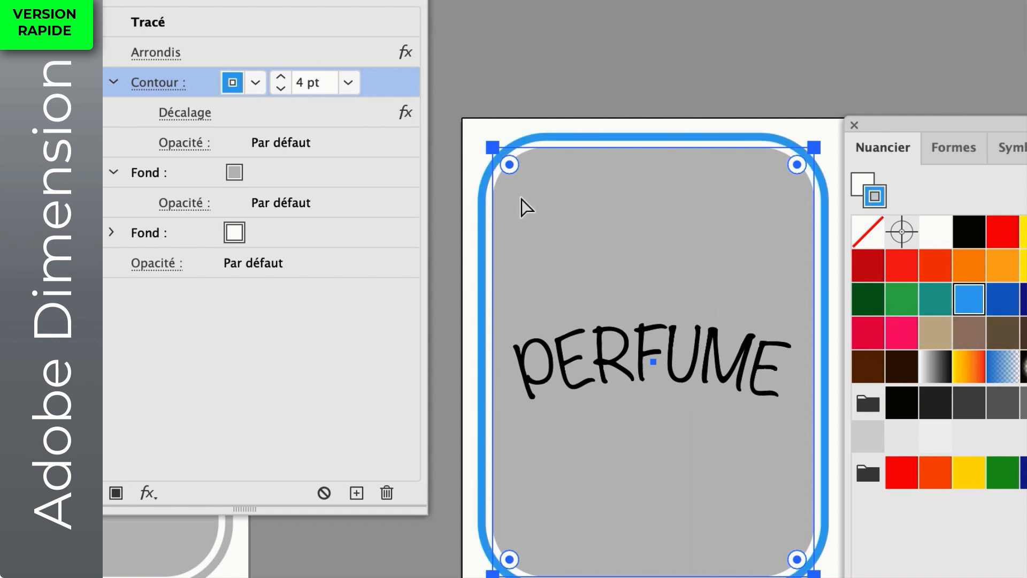
pyautogui.click(291, 170)
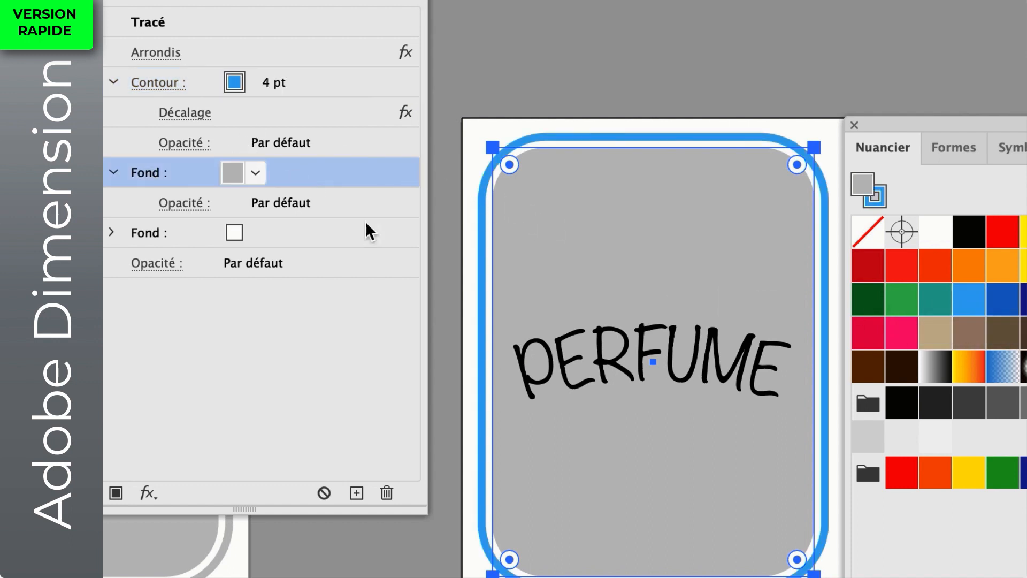
pyautogui.click(1003, 267)
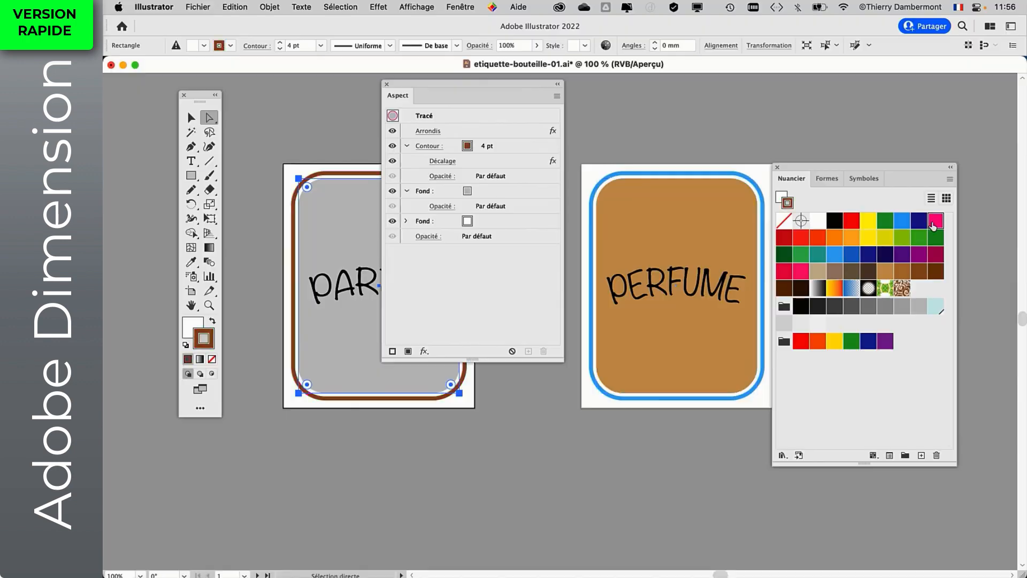
# - Set the PARFUM label's stroke to magenta pink and its upper fill to greyish brown
pyautogui.click(423, 190)
pyautogui.click(936, 271)
pyautogui.click(835, 271)
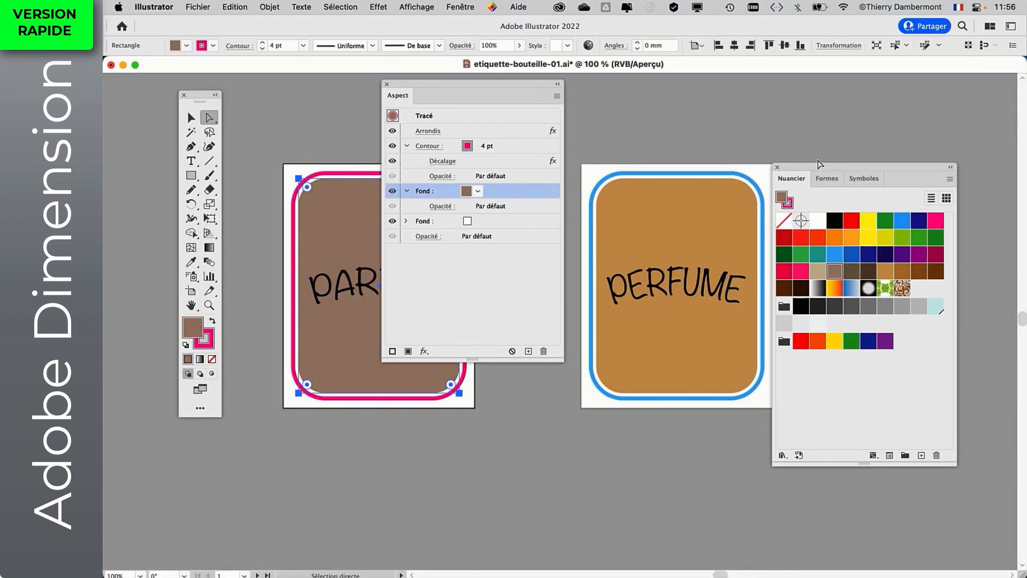
# - Move the PARFUM and PERFUME texts straight up about 20.8 mm on their labels and duplicate both as second lines
pyautogui.moveTo(401, 285); pyautogui.dragTo(424, 272)
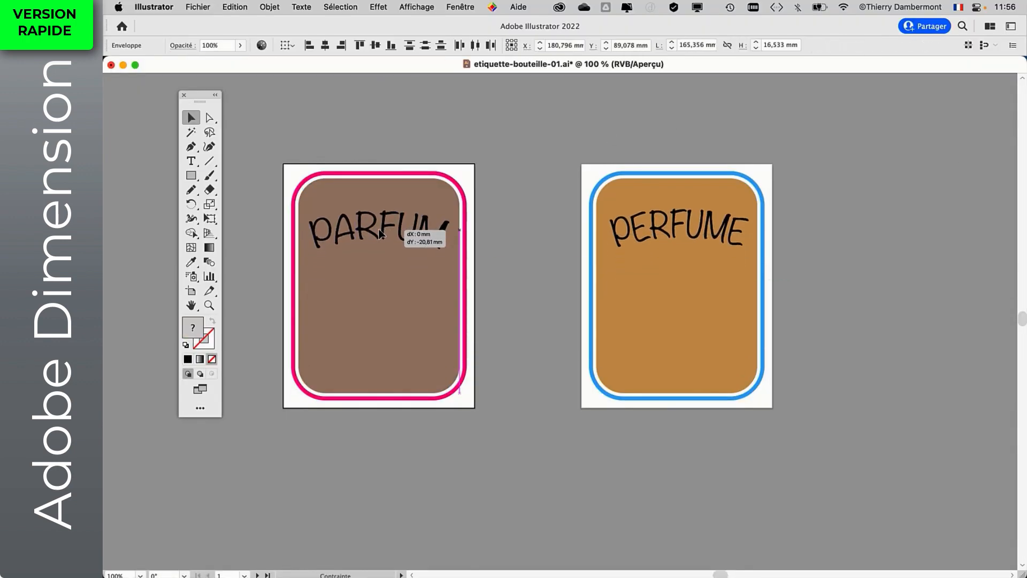
pyautogui.click(529, 248)
pyautogui.click(677, 230)
pyautogui.keyDown('shift'); pyautogui.click(380, 230); pyautogui.keyUp('shift')
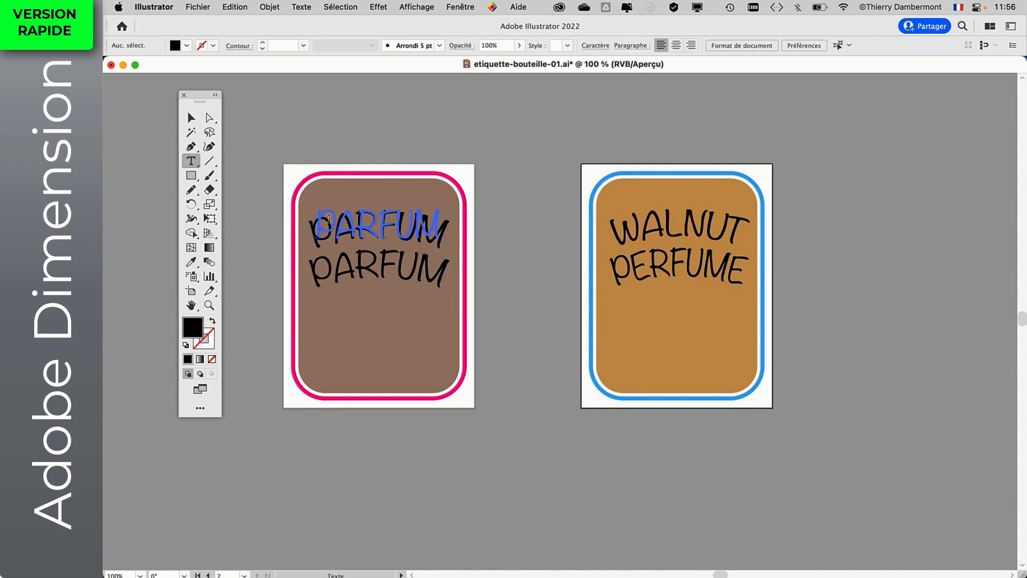
# - Replace the upper PARFUM line on the magenta label with COCONUT
pyautogui.doubleClick(328, 218)
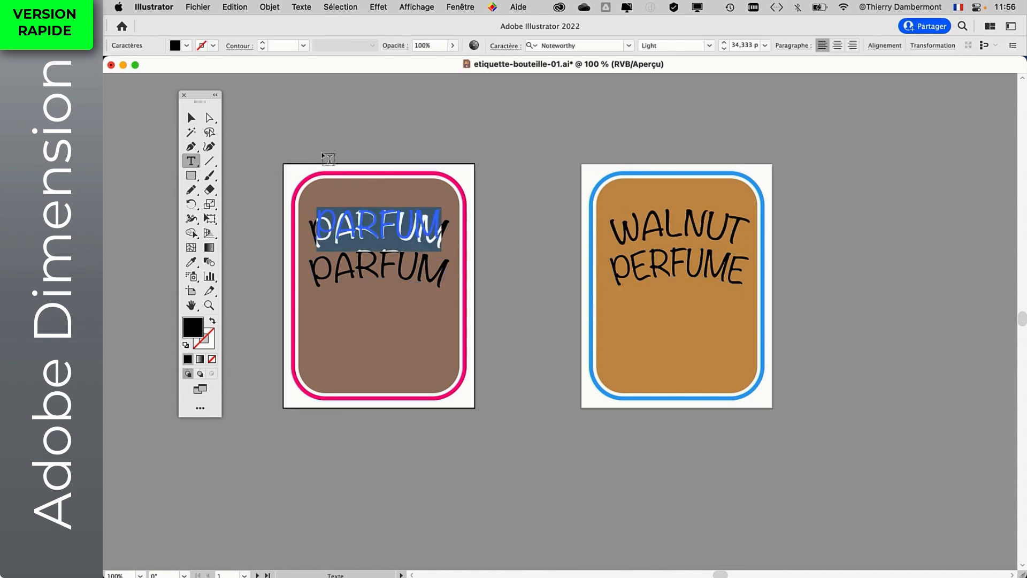
pyautogui.write('COCONU')
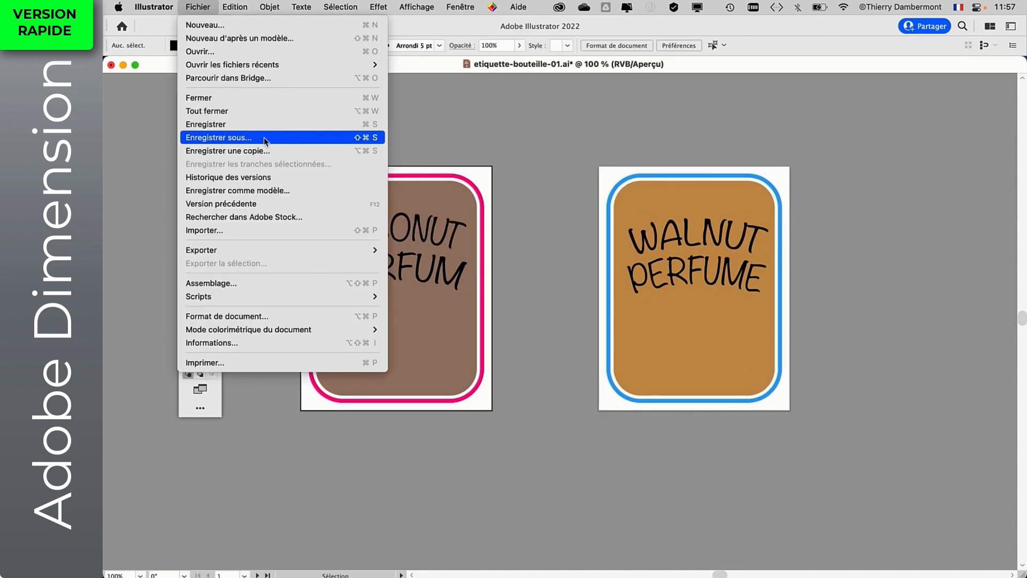
# - Save the label document under the new name etiquette-bouteille-02.ai in the cours 01 adobe dimension folder
pyautogui.click(264, 137)
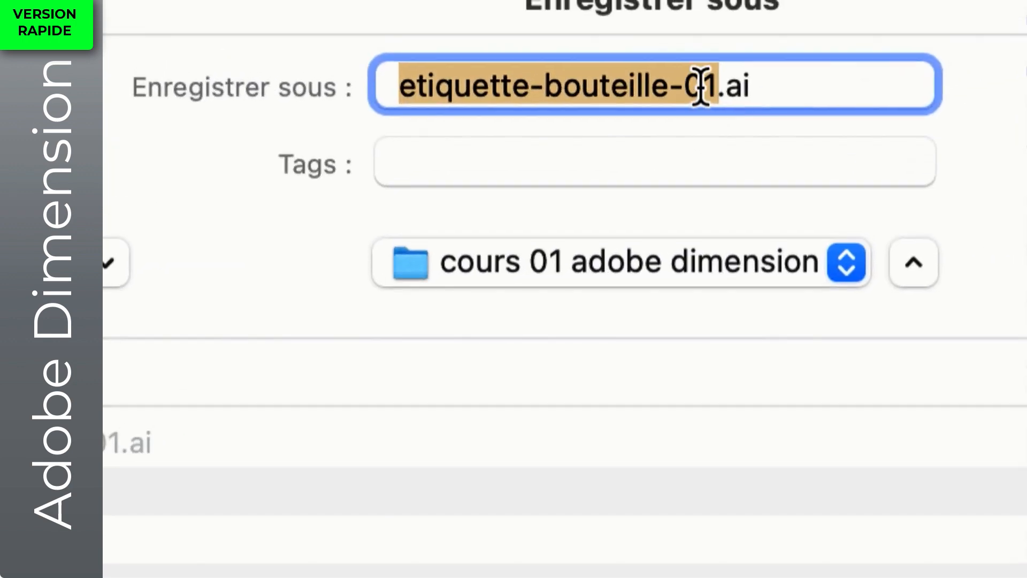
pyautogui.click(710, 86)
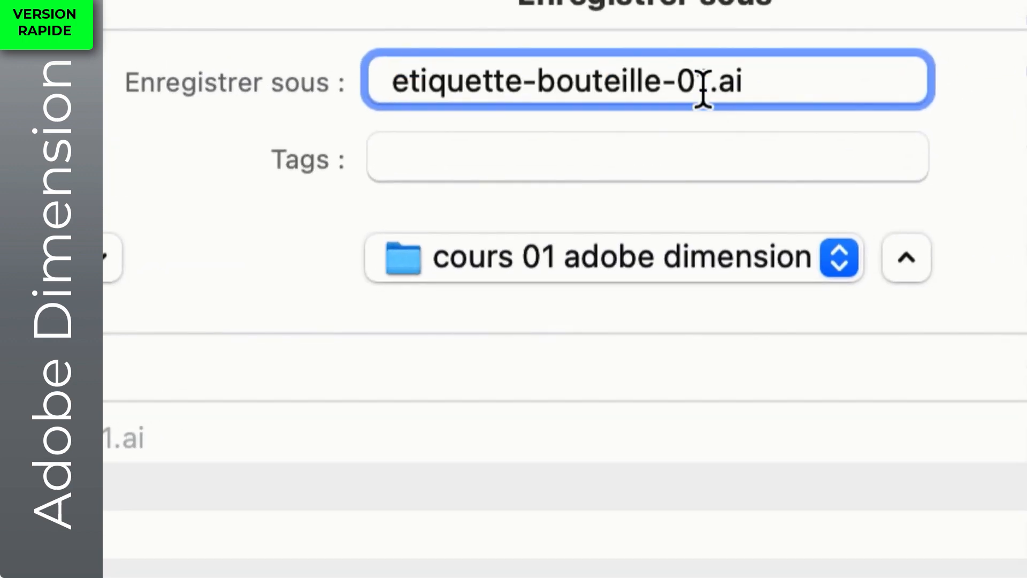
pyautogui.hotkey('shift', 'Left')
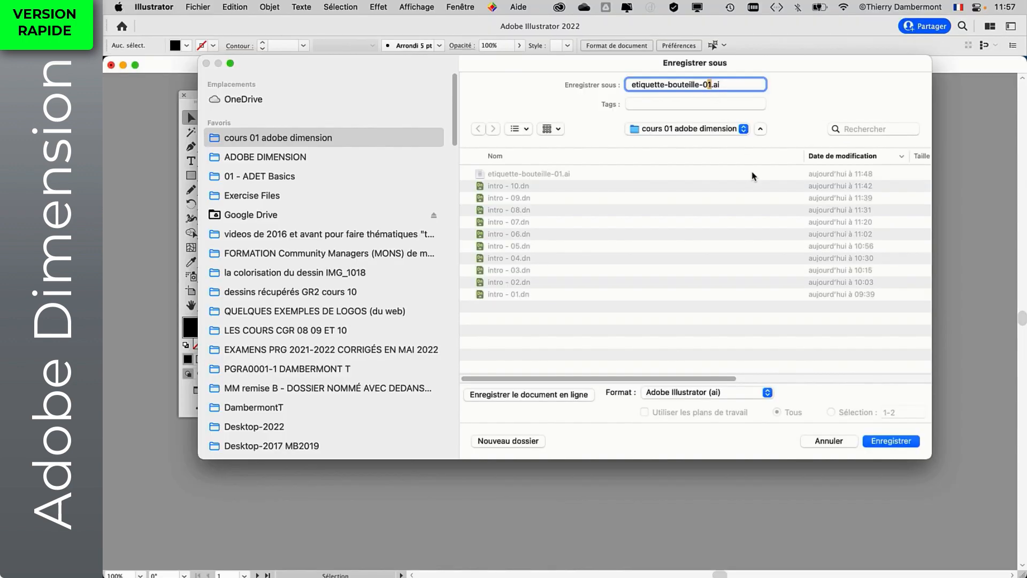
pyautogui.click(893, 442)
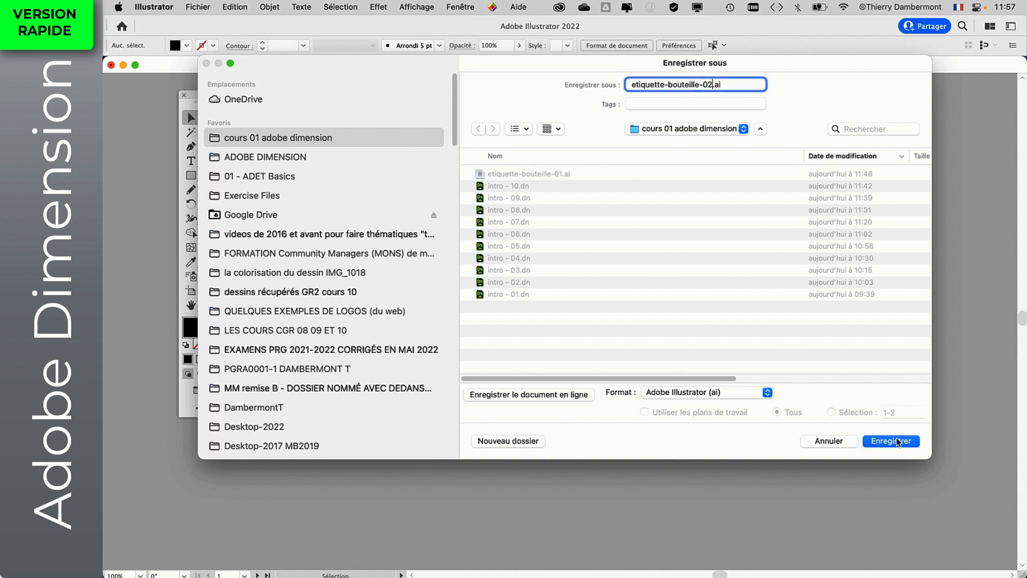
pyautogui.click(748, 421)
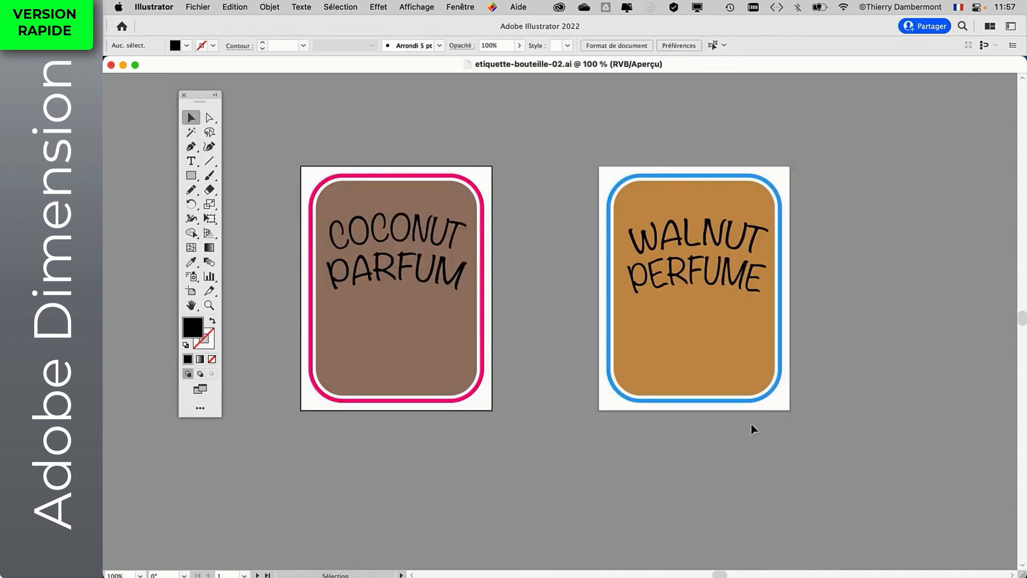
# - Switch to Dimension and place the image etiquette-bouteille-02.ai on the Bouteille model of the green bottle
pyautogui.press('super+Tab')
pyautogui.press('Tab')
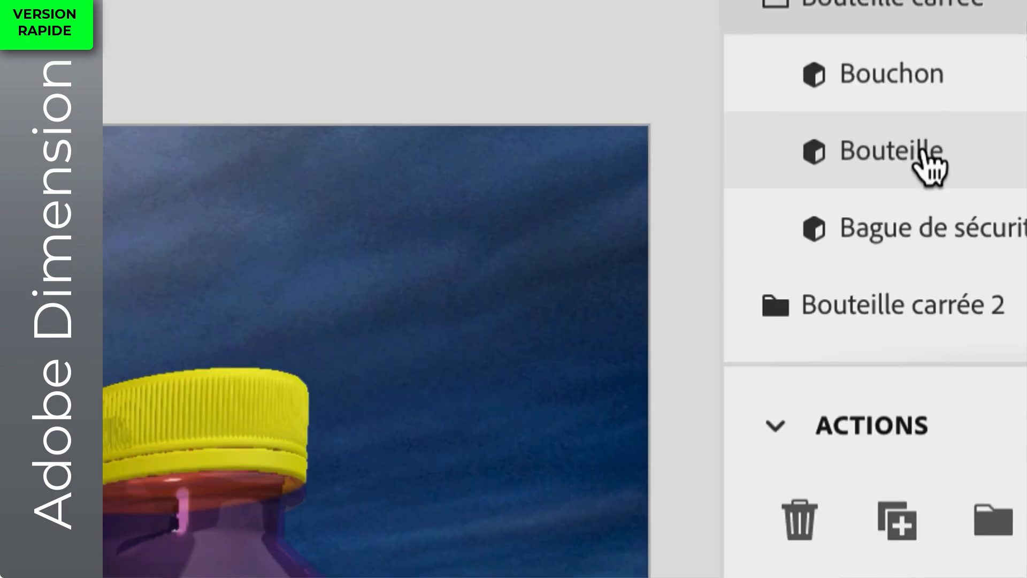
pyautogui.click(921, 150)
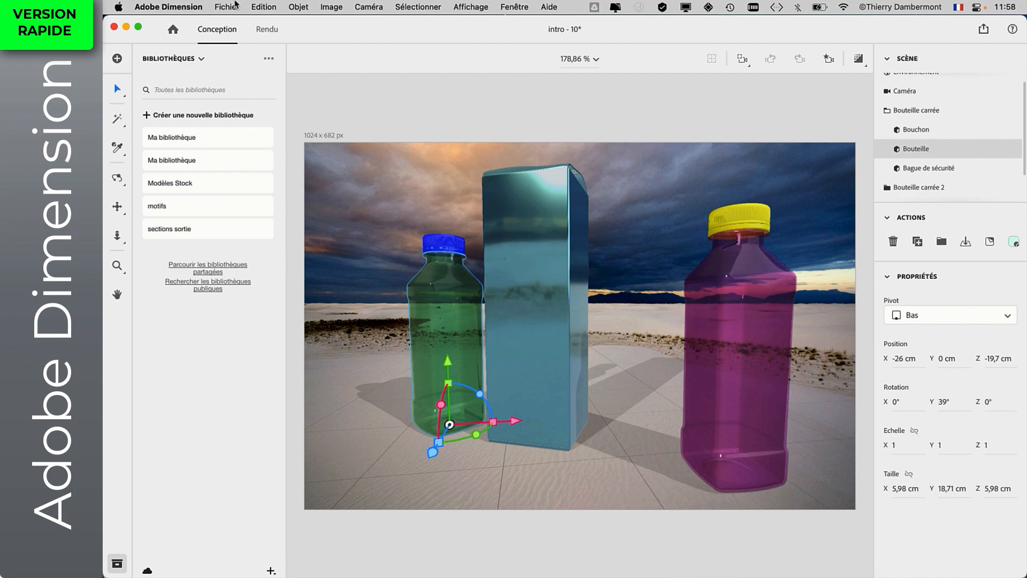
pyautogui.click(227, 6)
pyautogui.moveTo(374, 164)
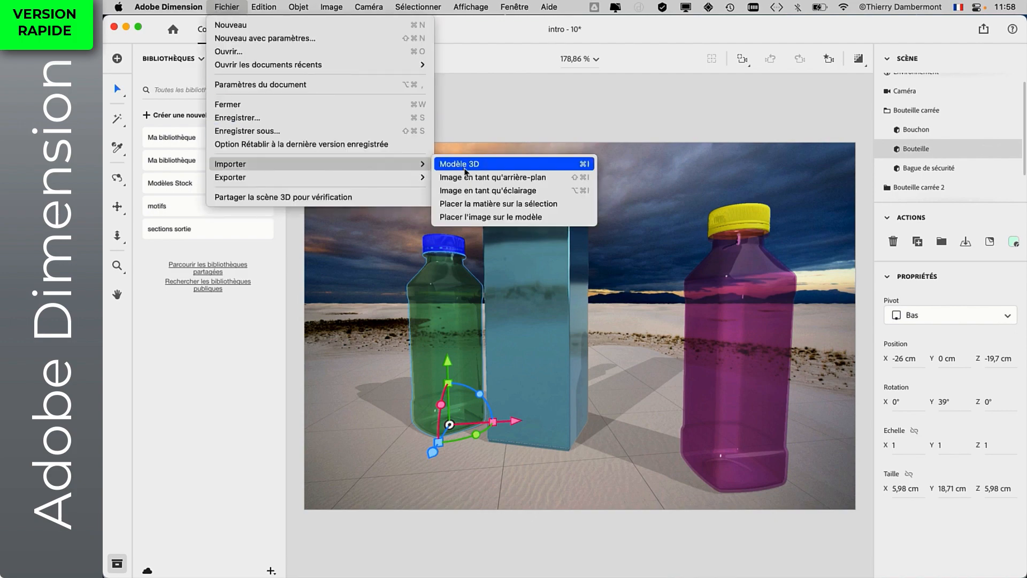
pyautogui.click(566, 218)
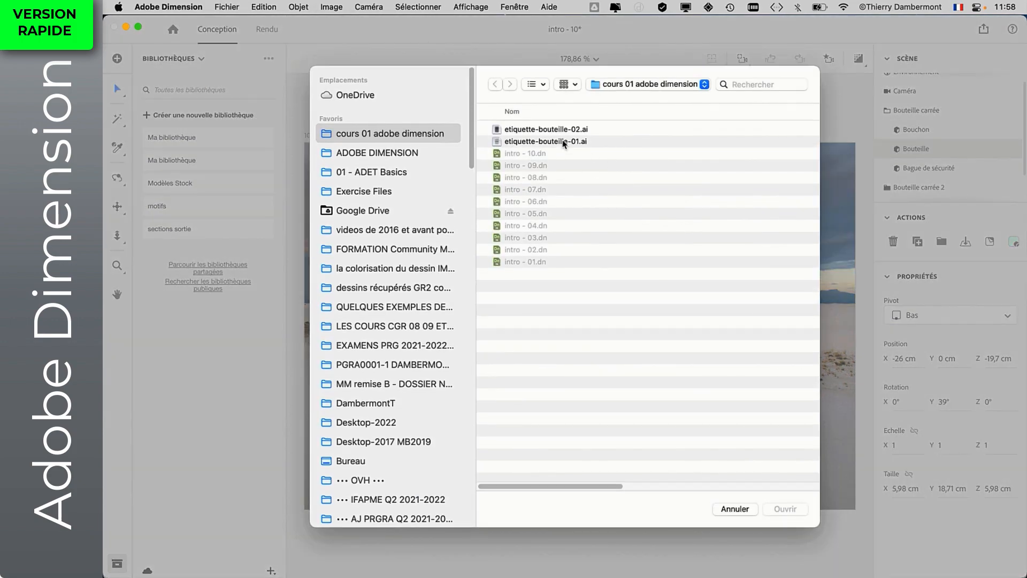
pyautogui.click(573, 130)
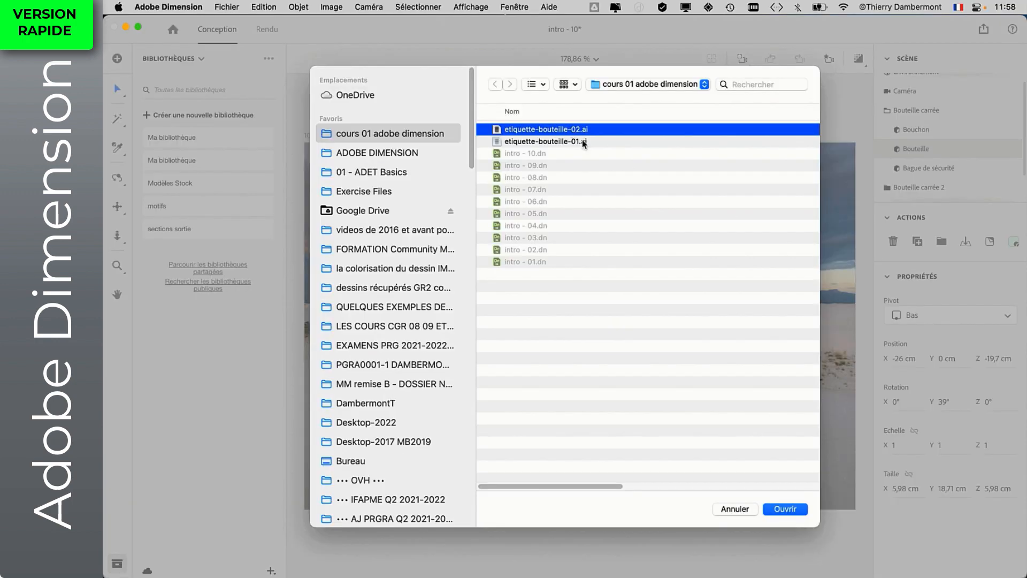
pyautogui.doubleClick(572, 130)
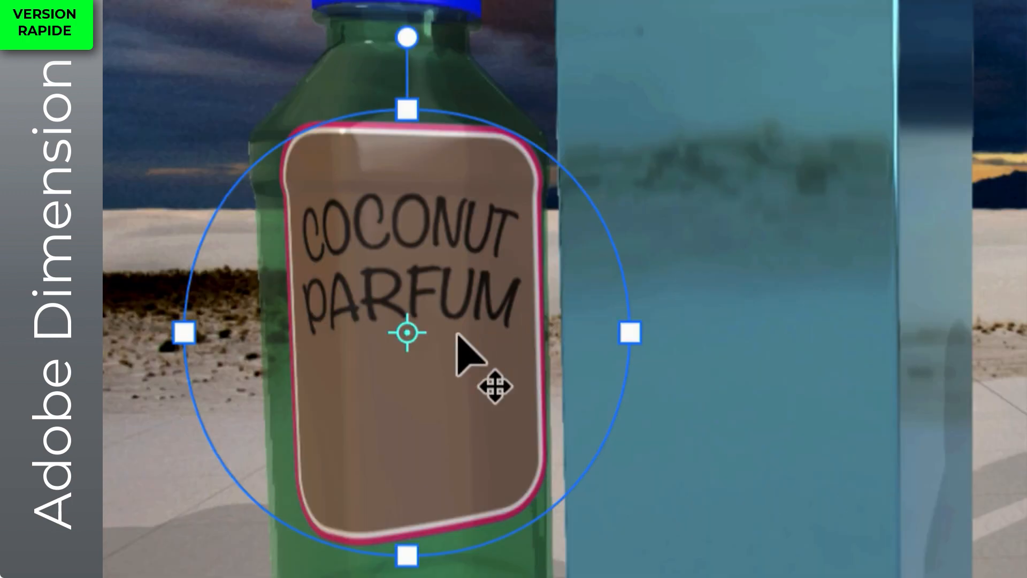
# - Move the COCONUT PARFUM label down onto the green bottle's body and scale it down to 6.9 %
pyautogui.moveTo(456, 333); pyautogui.dragTo(457, 420)
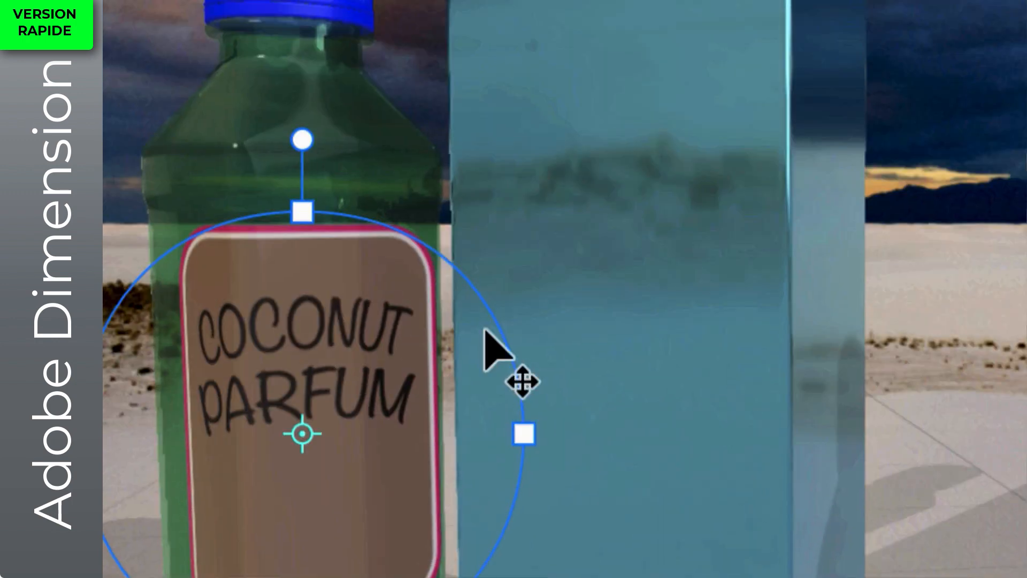
pyautogui.moveTo(477, 315); pyautogui.dragTo(440, 379)
pyautogui.moveTo(404, 429); pyautogui.dragTo(427, 434)
pyautogui.moveTo(468, 339); pyautogui.dragTo(484, 313)
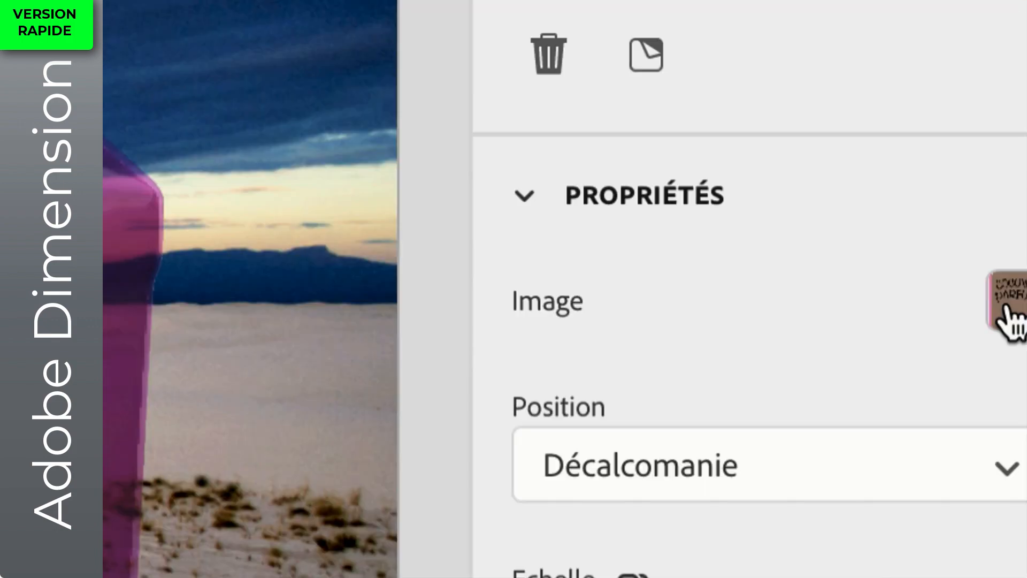
# - Set the label image's artboard to Plan de travail 2 so the bottle carries the WALNUT PERFUME design
pyautogui.click(1006, 310)
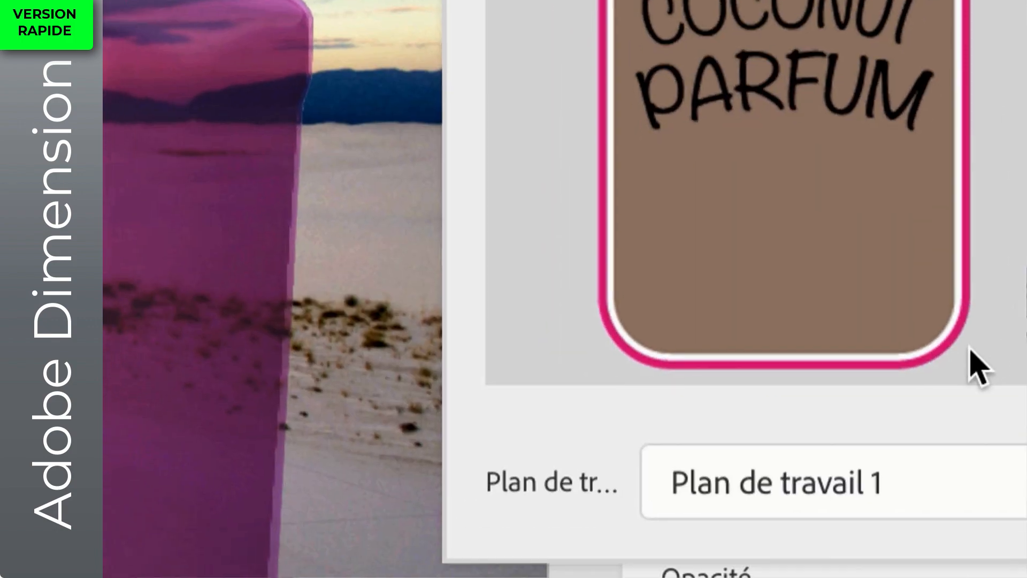
pyautogui.click(709, 577)
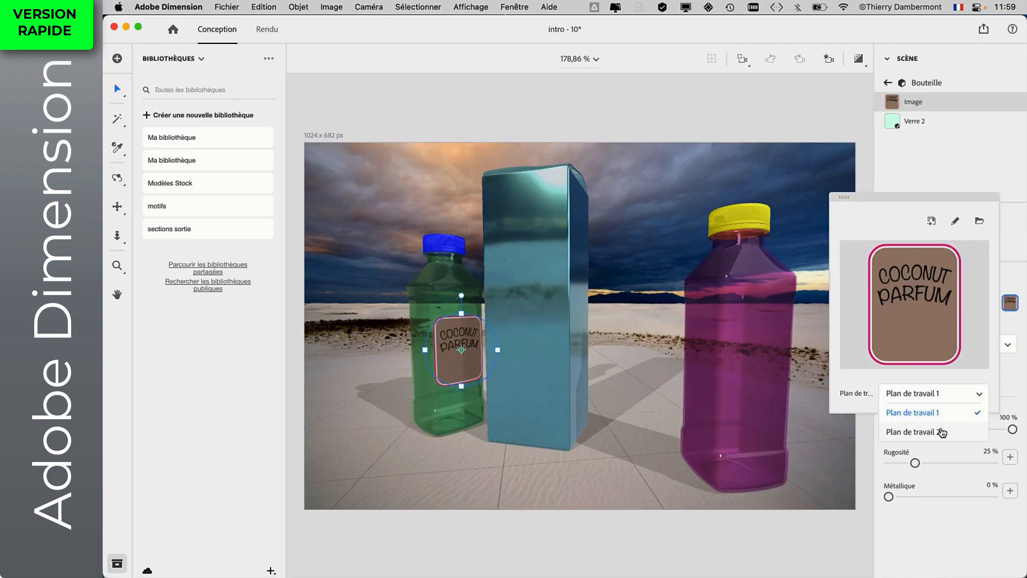
pyautogui.click(942, 433)
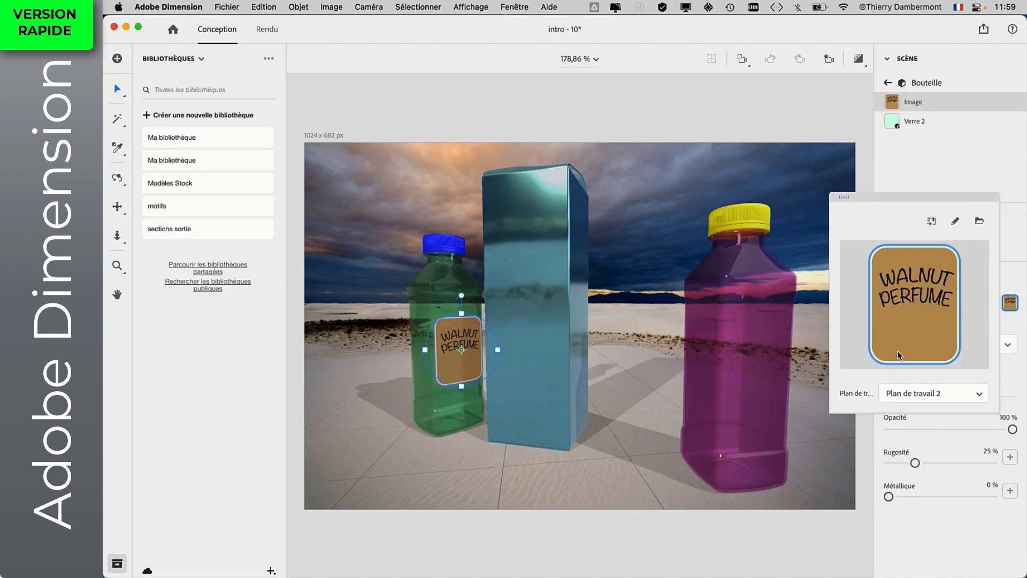
# - Alternate the label image between Plan de travail 1 and Plan de travail 2 to compare both designs, ending on Plan de travail 2
pyautogui.click(927, 396)
pyautogui.click(925, 413)
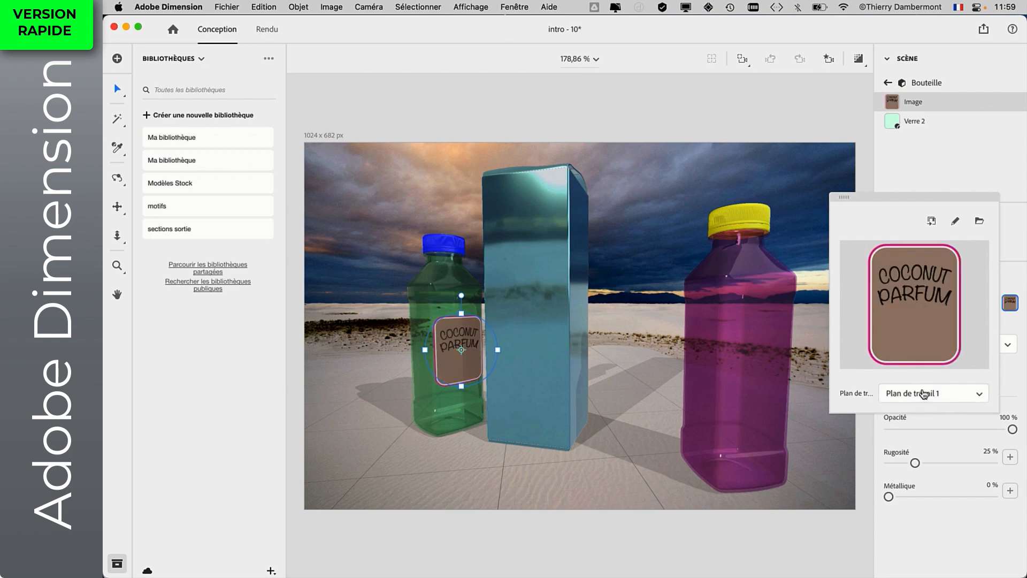
pyautogui.click(924, 395)
pyautogui.click(923, 431)
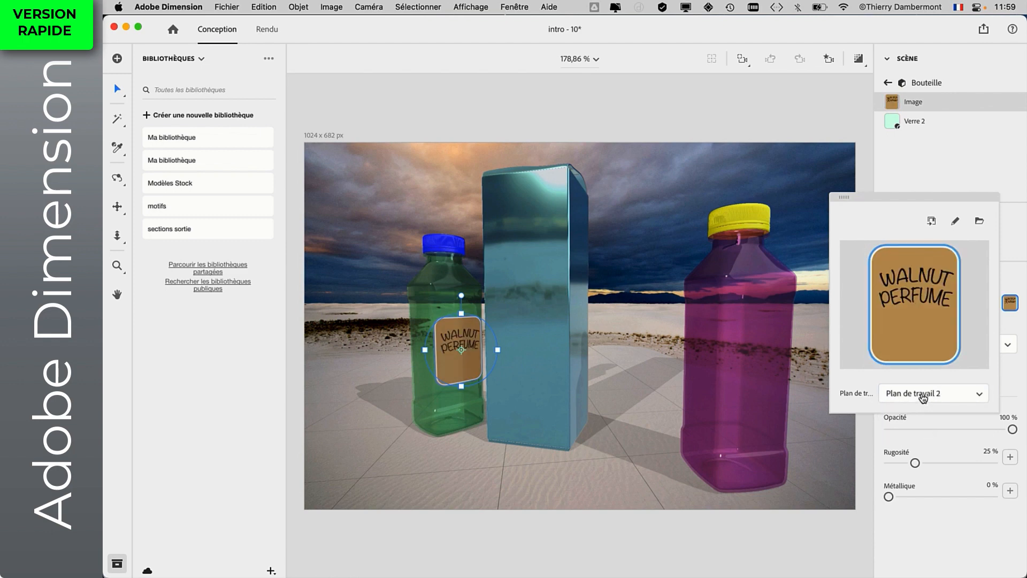
pyautogui.click(923, 396)
pyautogui.click(923, 413)
pyautogui.click(921, 401)
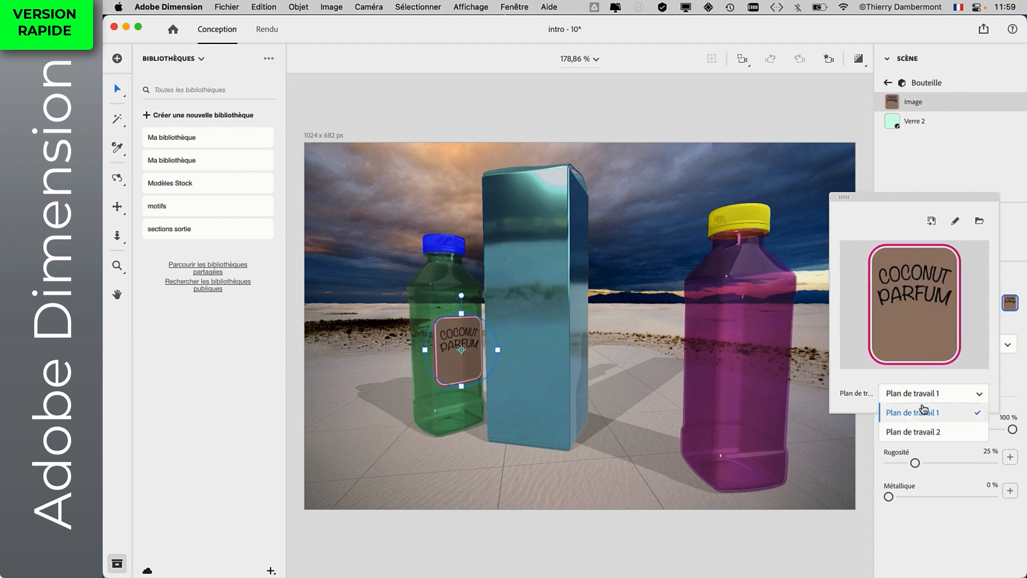
pyautogui.click(925, 431)
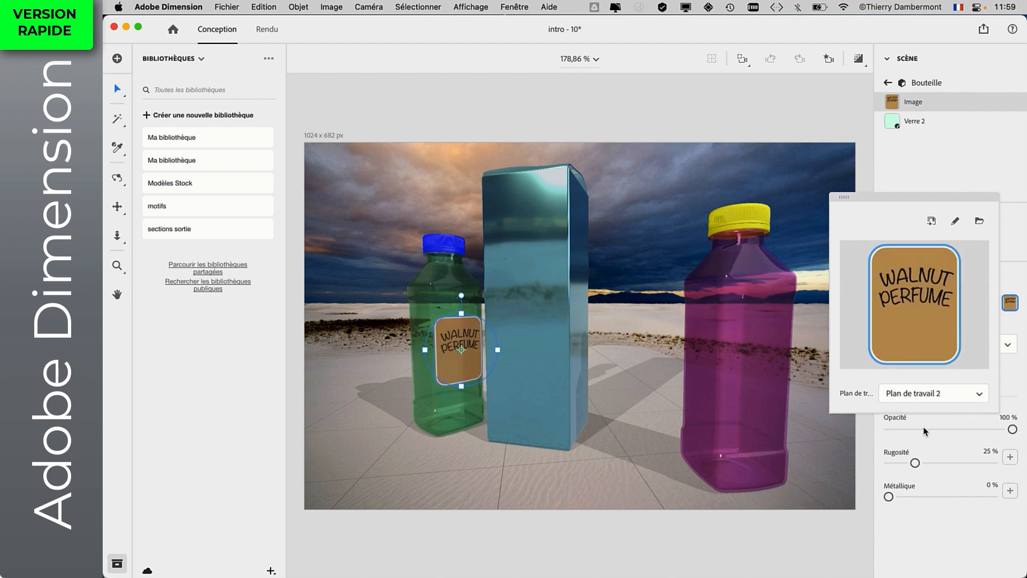
# - Duplicate the labelled green bottle and place the copy before the box at X -17.2 cm, Z -11.7 cm, rotated -37° around Y
pyautogui.click(794, 117)
pyautogui.click(435, 280)
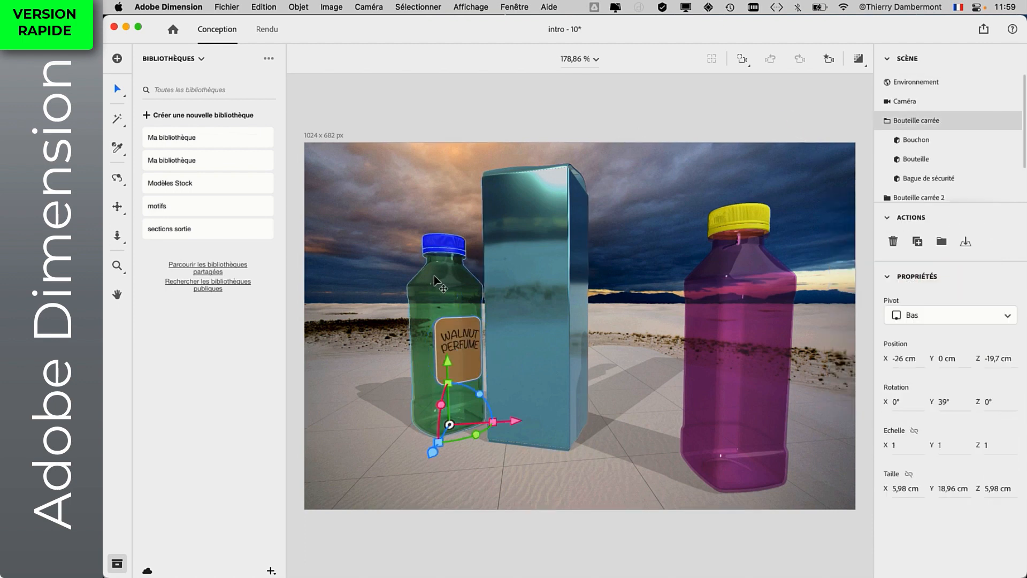
pyautogui.moveTo(433, 278); pyautogui.dragTo(537, 481)
# - Set the front bottle's label to Plan de travail 1 and move that bottle to X -12.6 cm, Z -8.2 cm
pyautogui.doubleClick(519, 362)
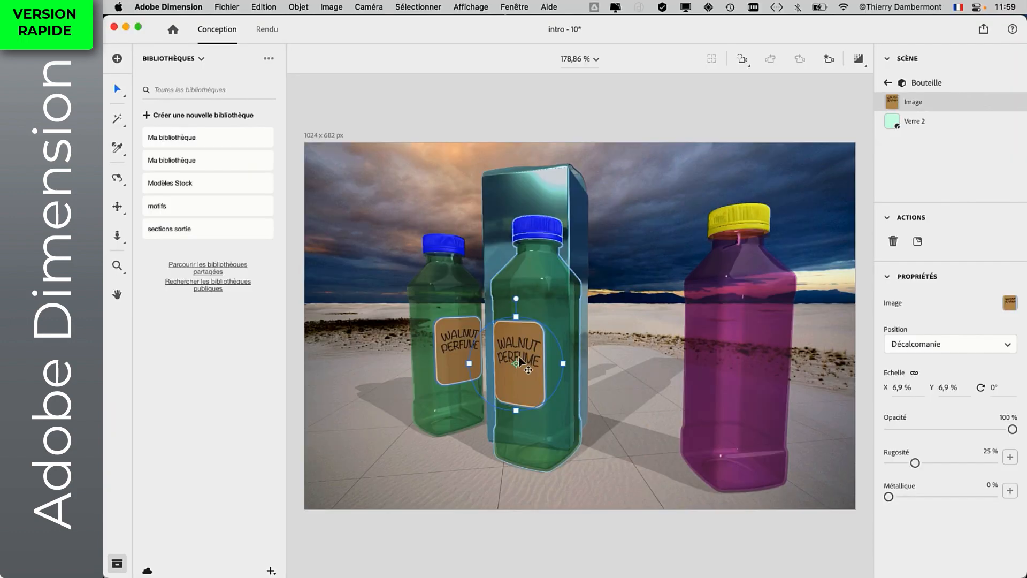
pyautogui.click(1010, 304)
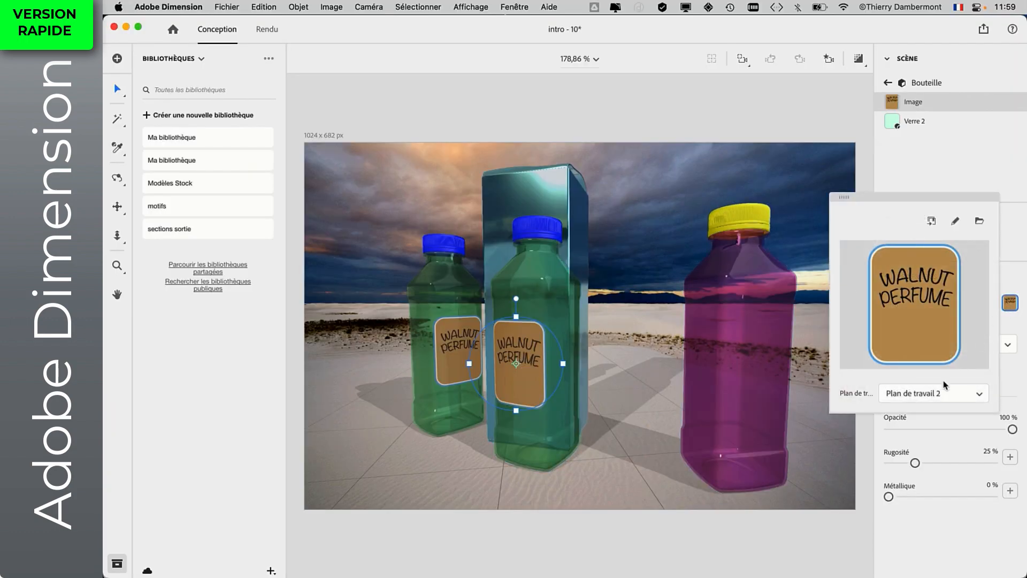
pyautogui.click(936, 394)
pyautogui.click(928, 412)
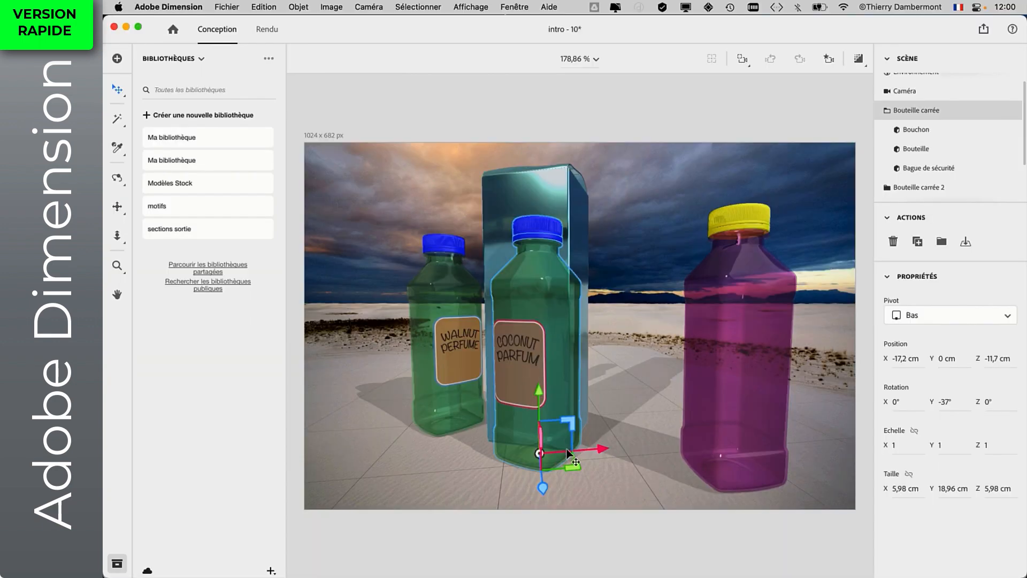
pyautogui.moveTo(568, 453); pyautogui.dragTo(646, 469)
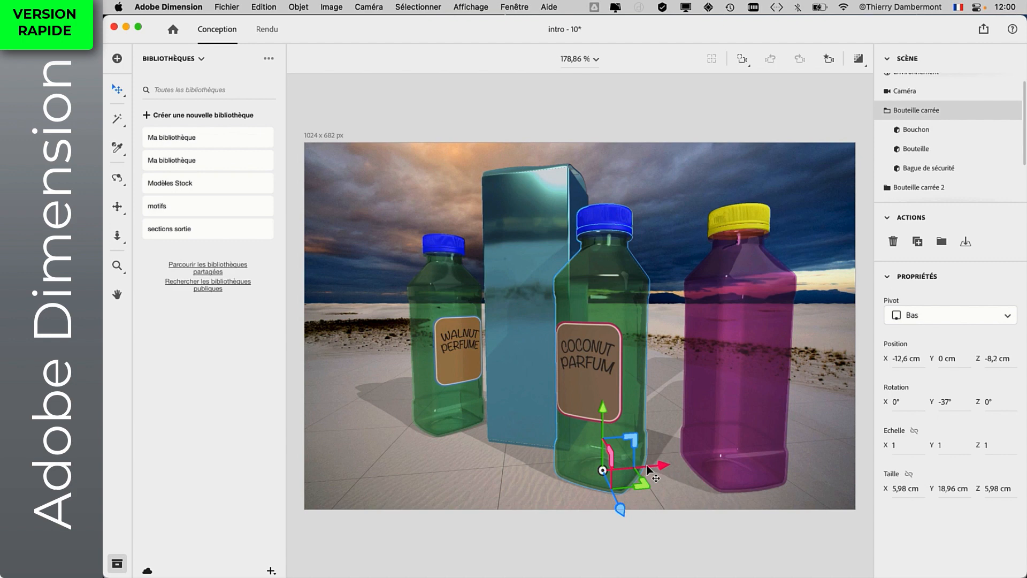
# - Switch to Illustrator and create a new portrait Letter document of 215.9 x 279.4 mm in RGB
pyautogui.press('super+Tab')
pyautogui.press('super+Tab')
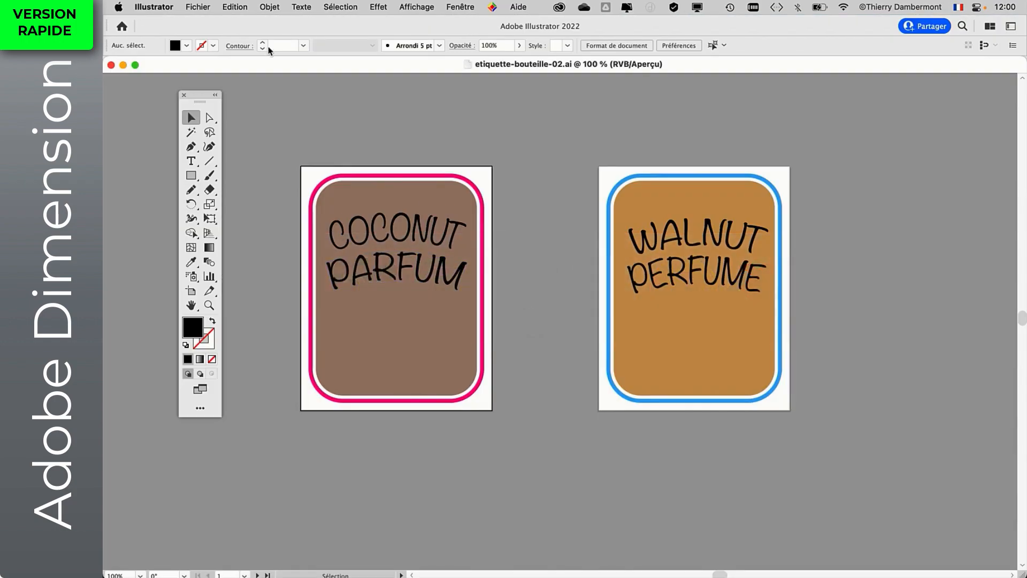
pyautogui.click(198, 6)
pyautogui.click(219, 23)
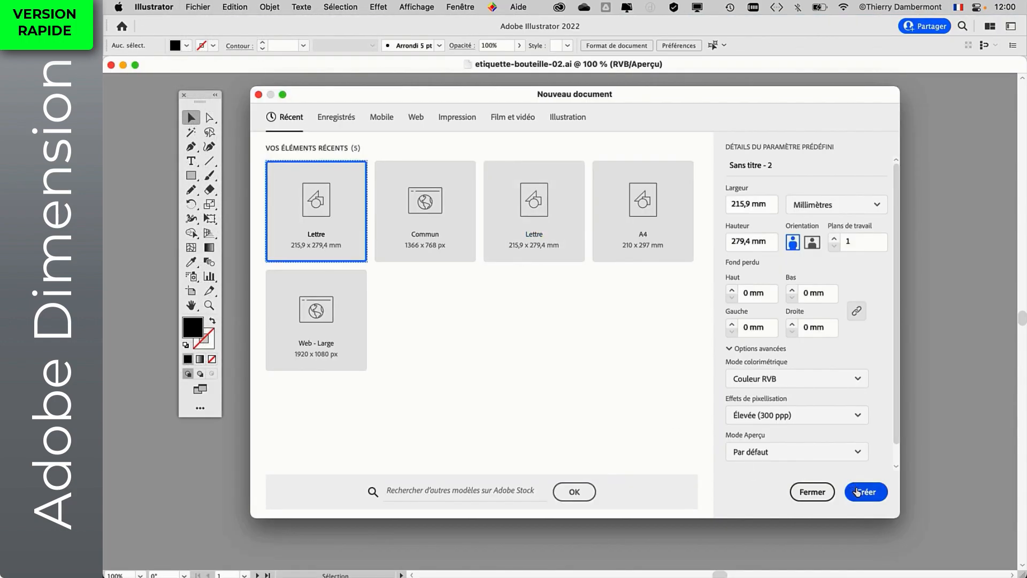
pyautogui.click(858, 492)
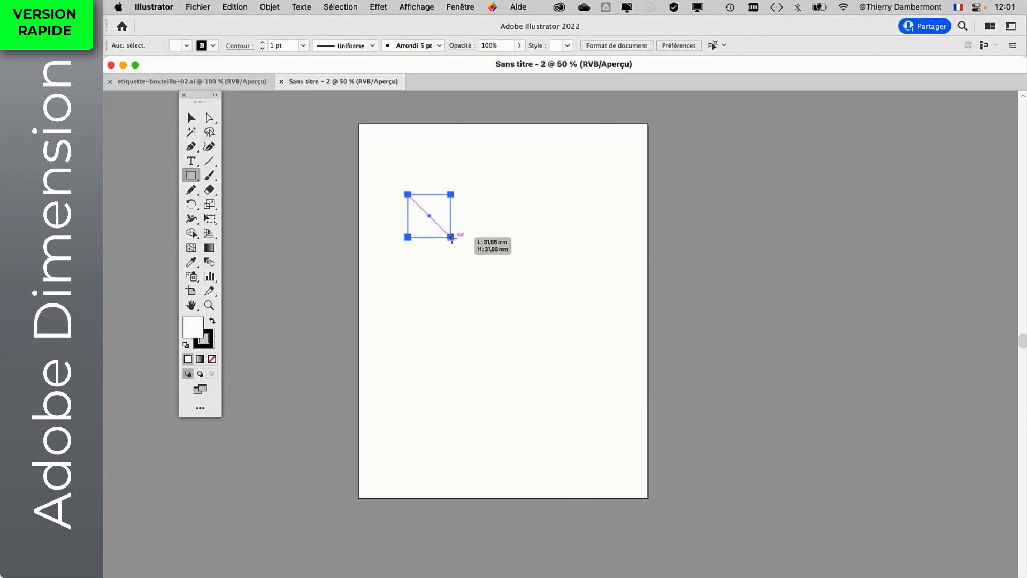
# - Draw a square in the upper part of the page with no stroke and fill it with the greyish brown swatch
pyautogui.moveTo(451, 239); pyautogui.dragTo(464, 251)
pyautogui.click(192, 119)
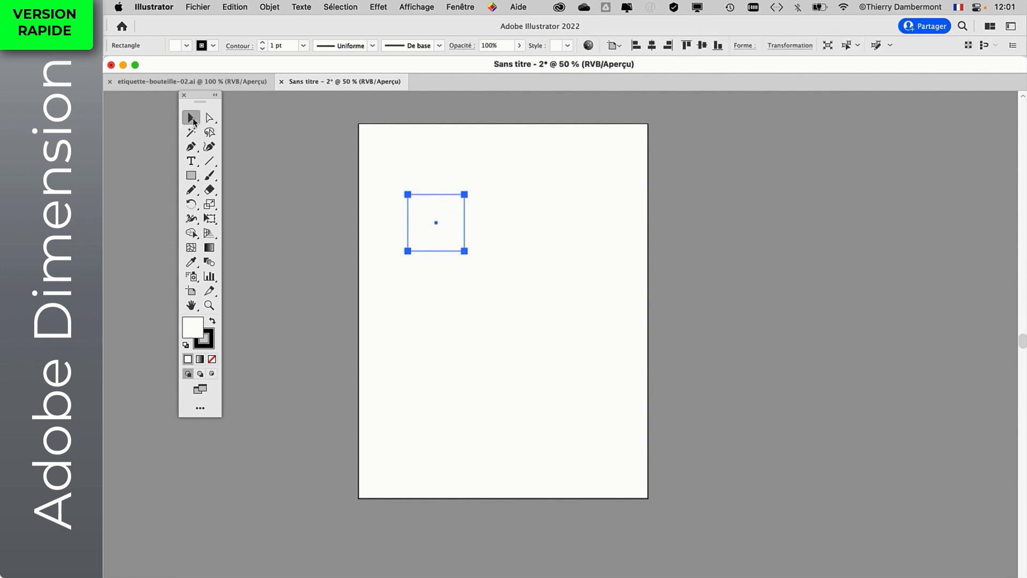
pyautogui.click(212, 359)
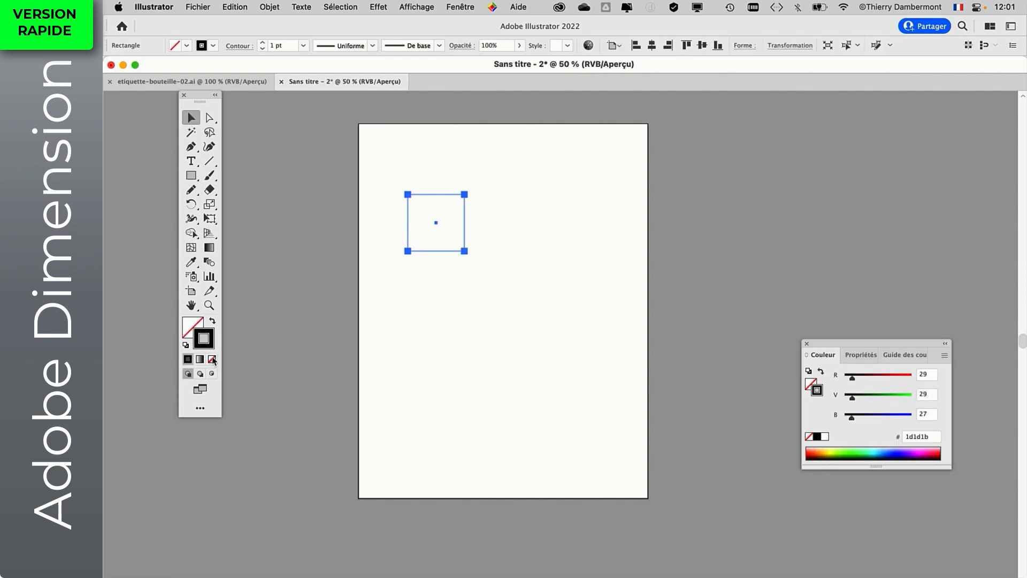
pyautogui.click(460, 7)
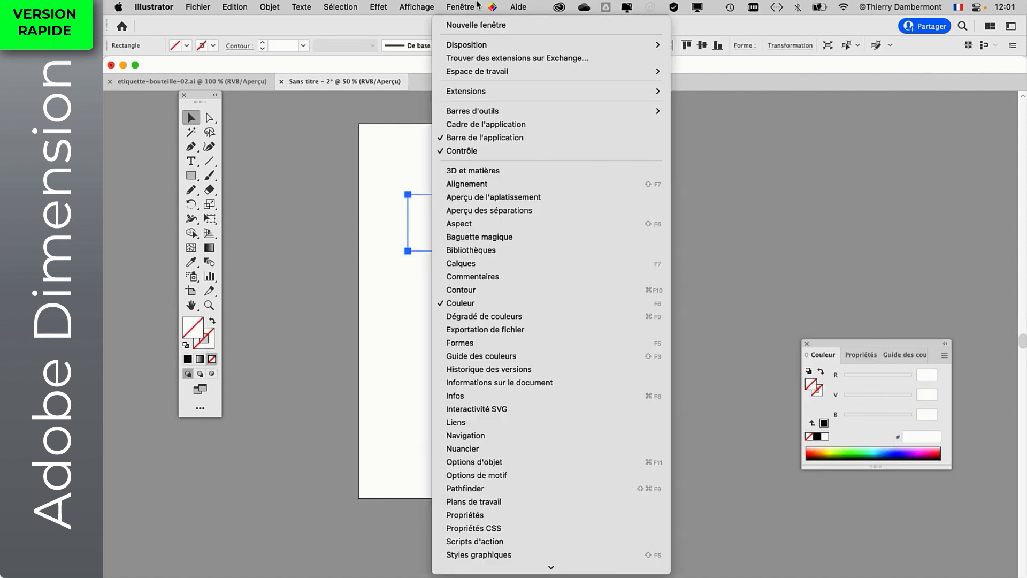
pyautogui.click(540, 448)
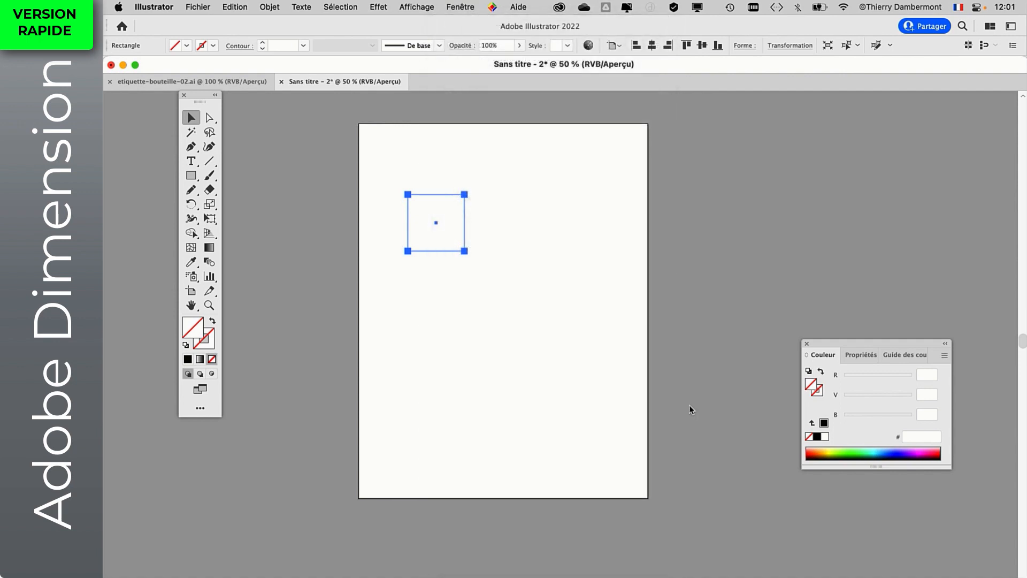
pyautogui.click(834, 271)
# - Duplicate the square into a beige copy, a smaller green copy and a larger orange copy scattered around it
pyautogui.keyDown('alt'); pyautogui.moveTo(439, 240); pyautogui.dragTo(562, 217); pyautogui.keyUp('alt')
pyautogui.click(818, 271)
pyautogui.click(209, 219)
pyautogui.keyDown('shift'); pyautogui.moveTo(569, 182); pyautogui.dragTo(392, 467); pyautogui.keyUp('shift')
pyautogui.click(902, 237)
pyautogui.press('v')
pyautogui.click(833, 237)
pyautogui.click(209, 218)
pyautogui.press('v')
# - Duplicate the group of four coloured squares and arrange the copies as four staggered clusters covering the page
pyautogui.press('super+a')
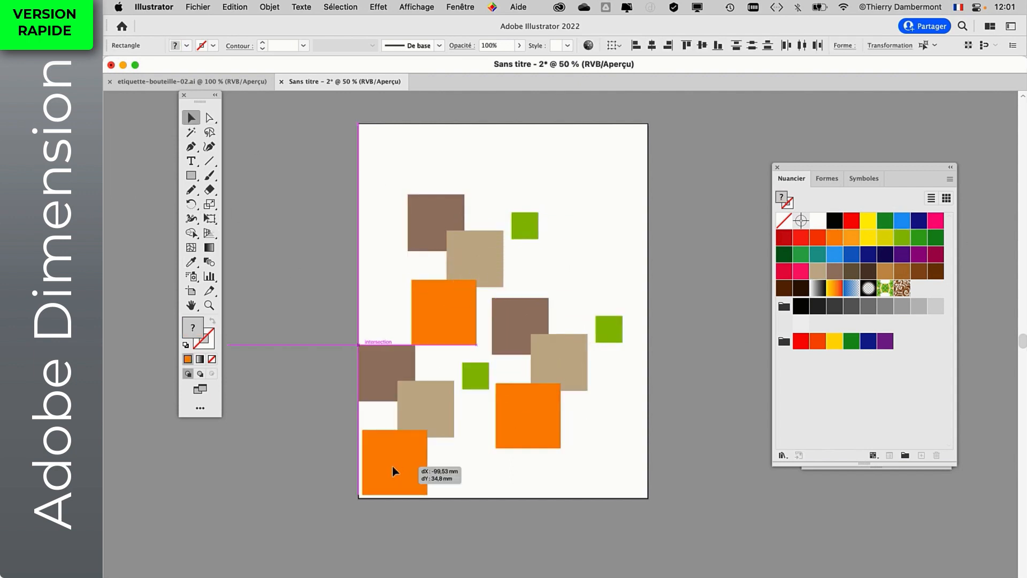
pyautogui.moveTo(376, 168); pyautogui.dragTo(514, 292)
pyautogui.moveTo(467, 262); pyautogui.dragTo(414, 231)
pyautogui.moveTo(482, 300); pyautogui.dragTo(607, 406)
pyautogui.keyDown('alt'); pyautogui.keyDown('shift'); pyautogui.moveTo(533, 418); pyautogui.dragTo(532, 244); pyautogui.keyUp('shift'); pyautogui.keyUp('alt')
pyautogui.click(664, 413)
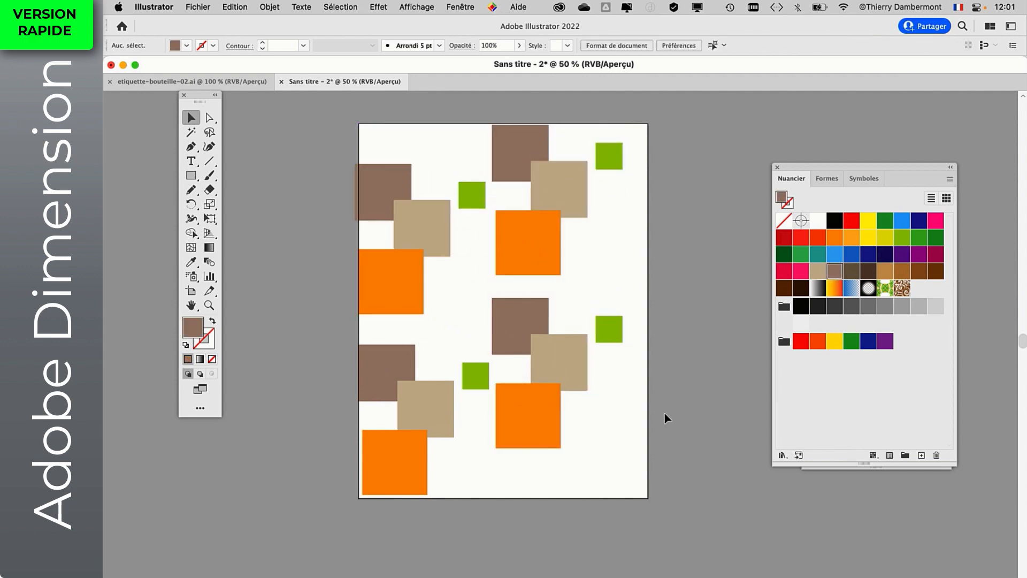
# - Save the pattern document as motif-01.ai in the cours 01 adobe dimension folder with Illustrator 2020 compatibility
pyautogui.click(198, 6)
pyautogui.click(214, 135)
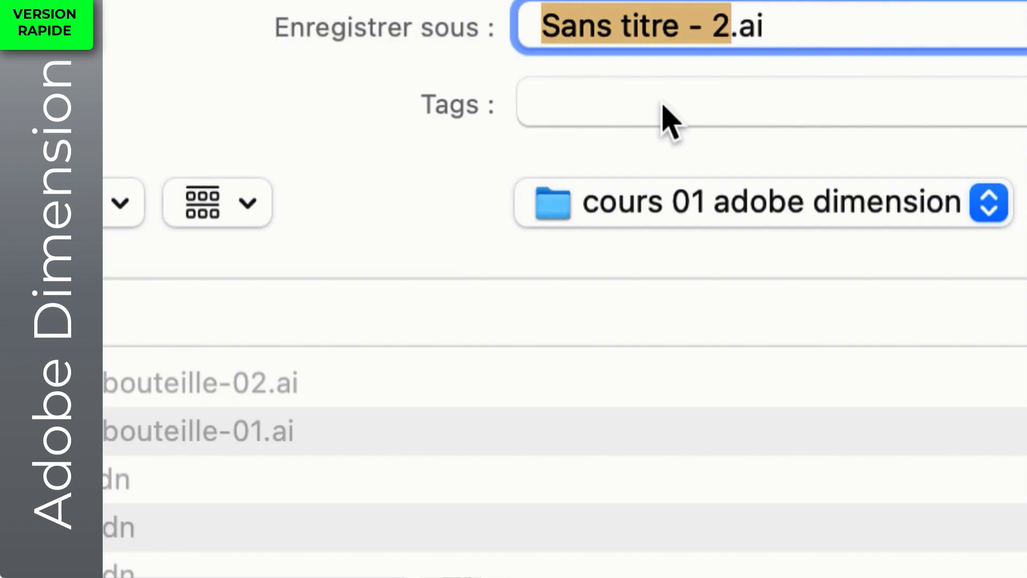
pyautogui.write('motif')
pyautogui.write(' - 01')
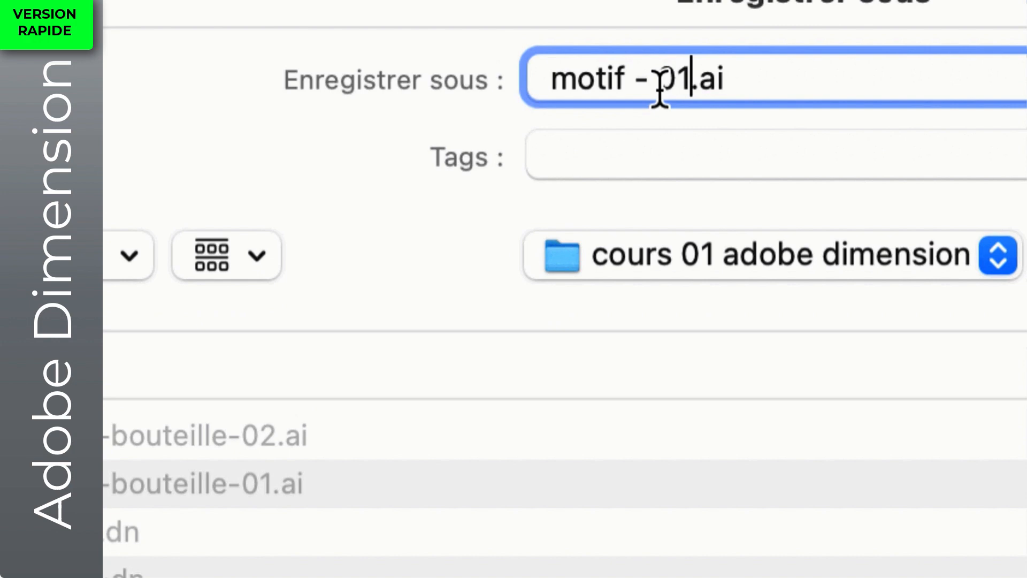
pyautogui.click(660, 92)
pyautogui.press('BackSpace')
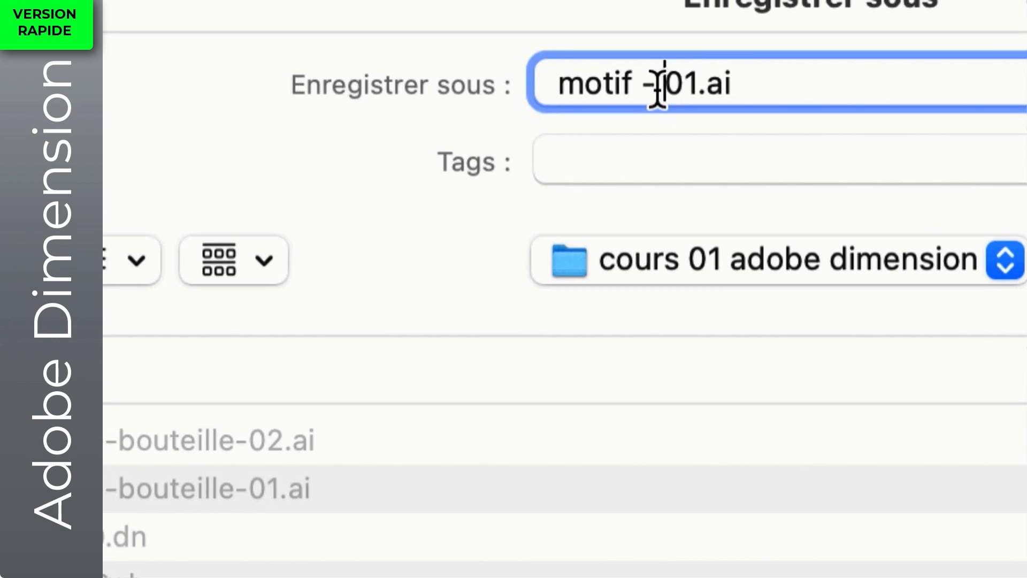
pyautogui.click(644, 92)
pyautogui.press('BackSpace')
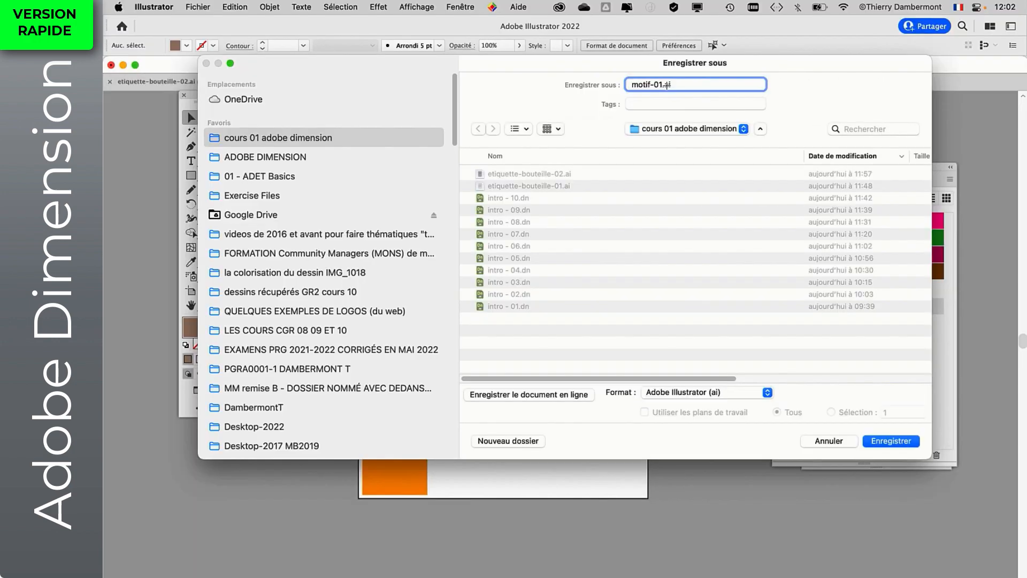
pyautogui.click(889, 443)
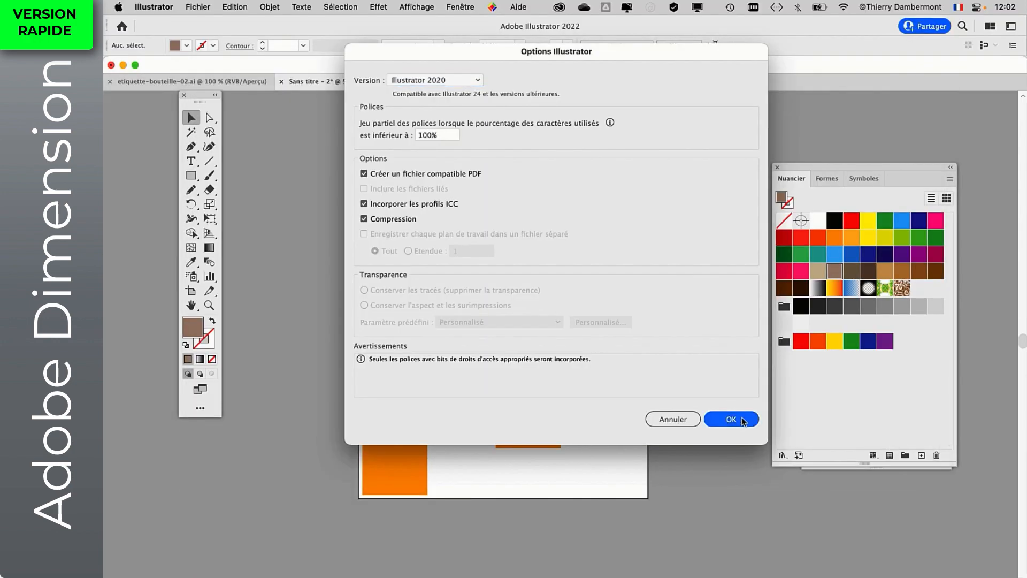
pyautogui.click(737, 415)
# - Switch to Dimension and select the tall blue metallic box (Boîte cubique) as a whole object
pyautogui.press('super+Tab')
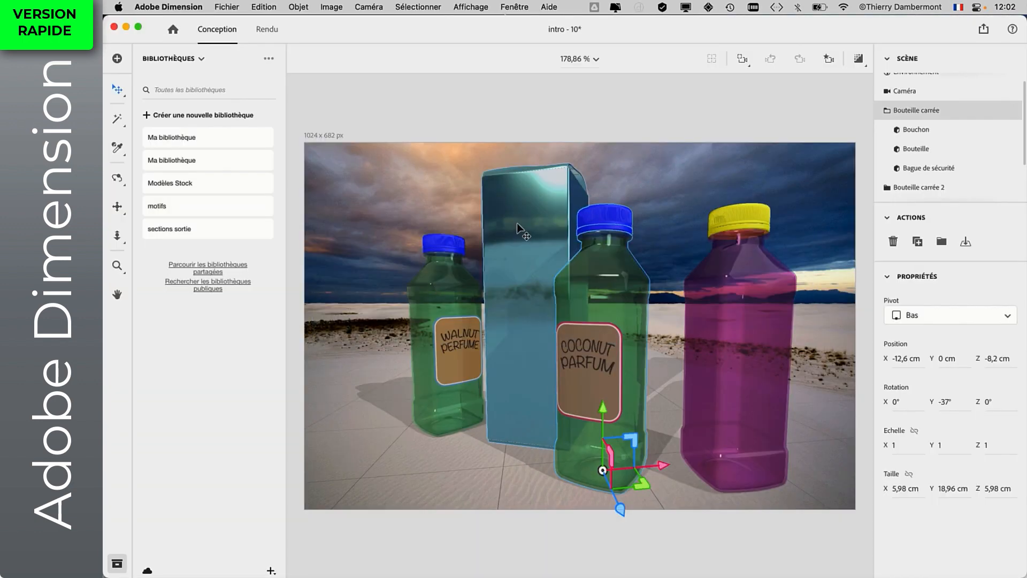
pyautogui.click(516, 223)
pyautogui.doubleClick(516, 223)
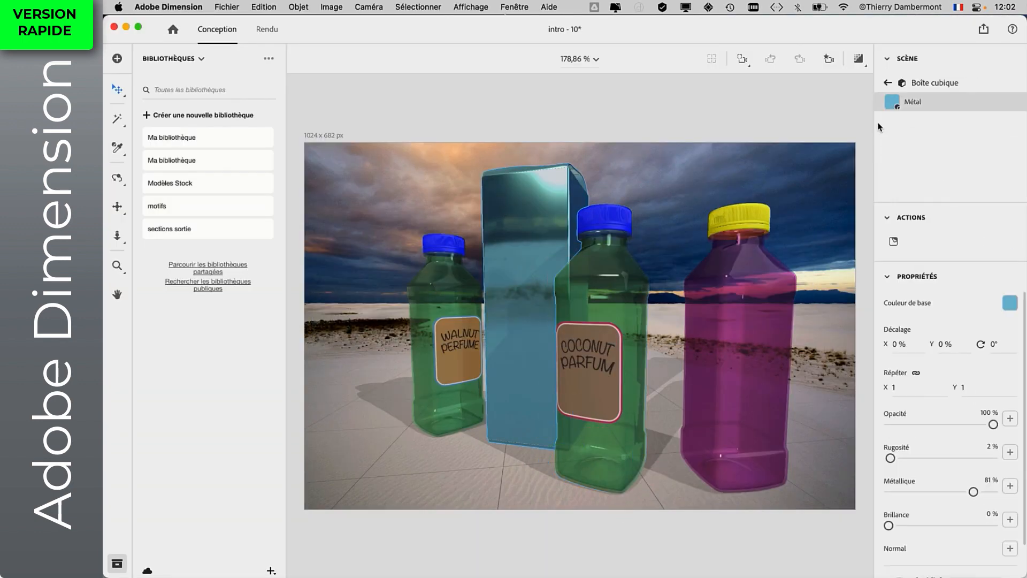
pyautogui.click(374, 126)
pyautogui.click(521, 205)
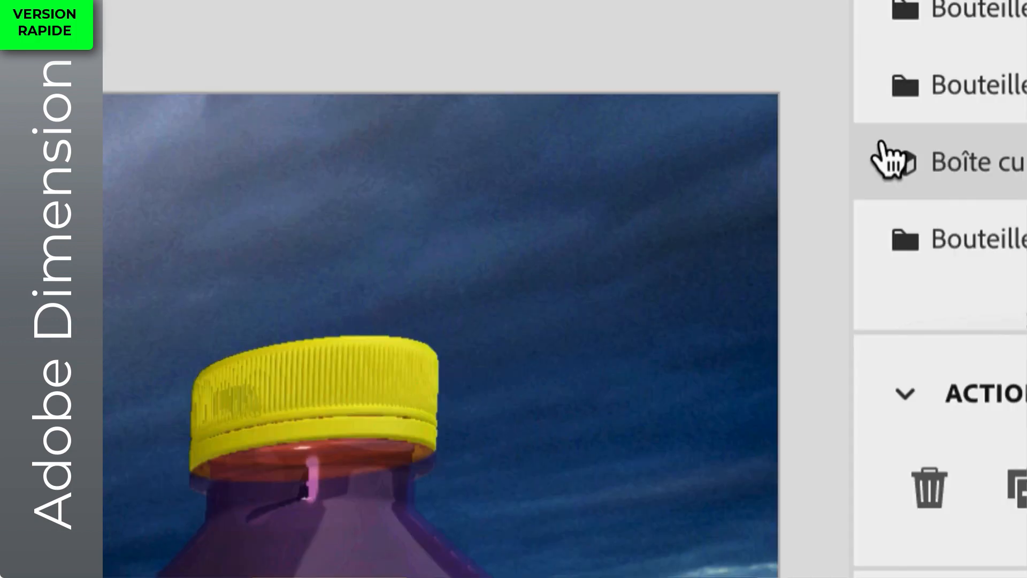
pyautogui.doubleClick(889, 155)
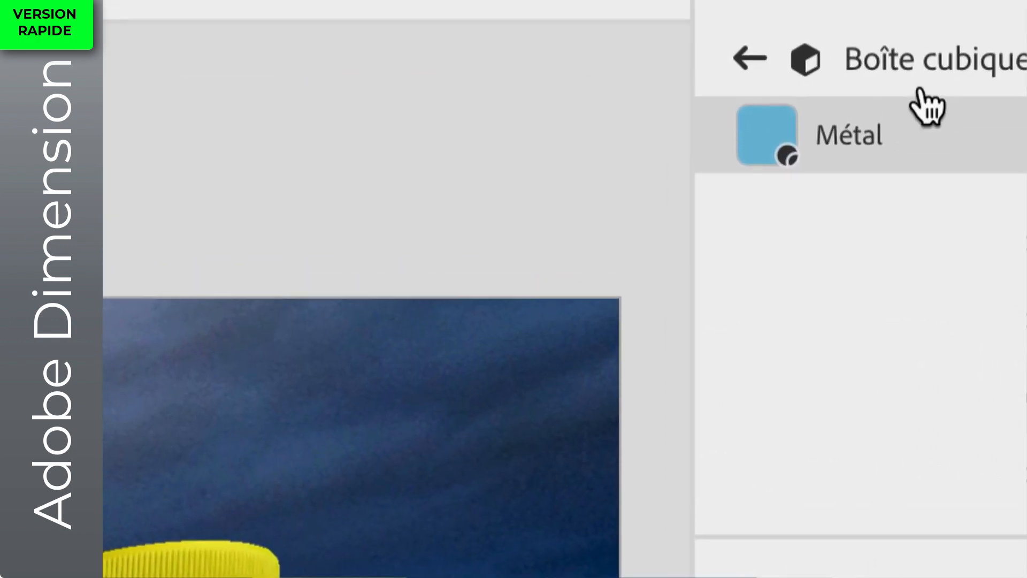
pyautogui.click(794, 78)
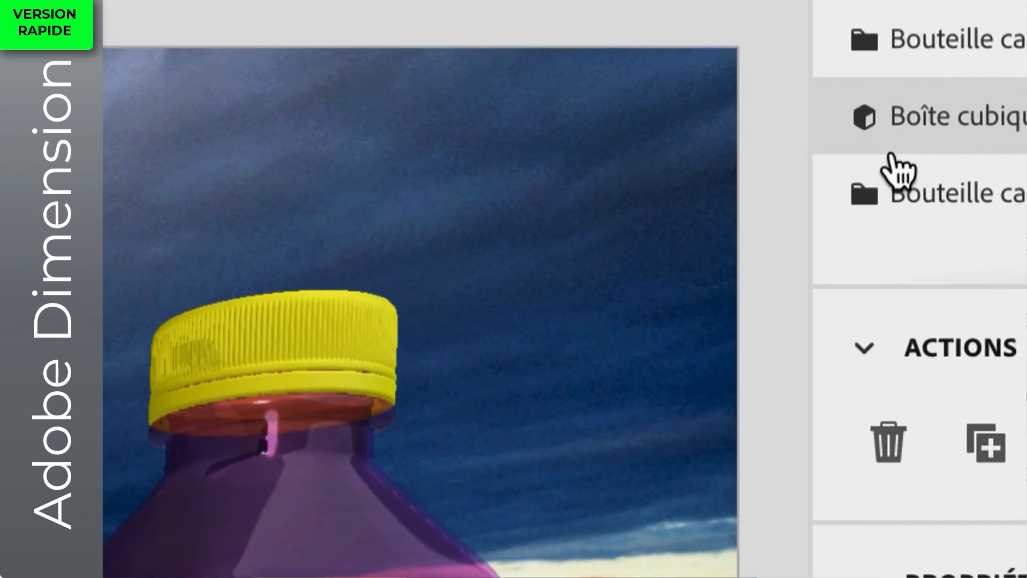
# - Import motif-01.ai as a graphic on the selected box
pyautogui.click(224, 7)
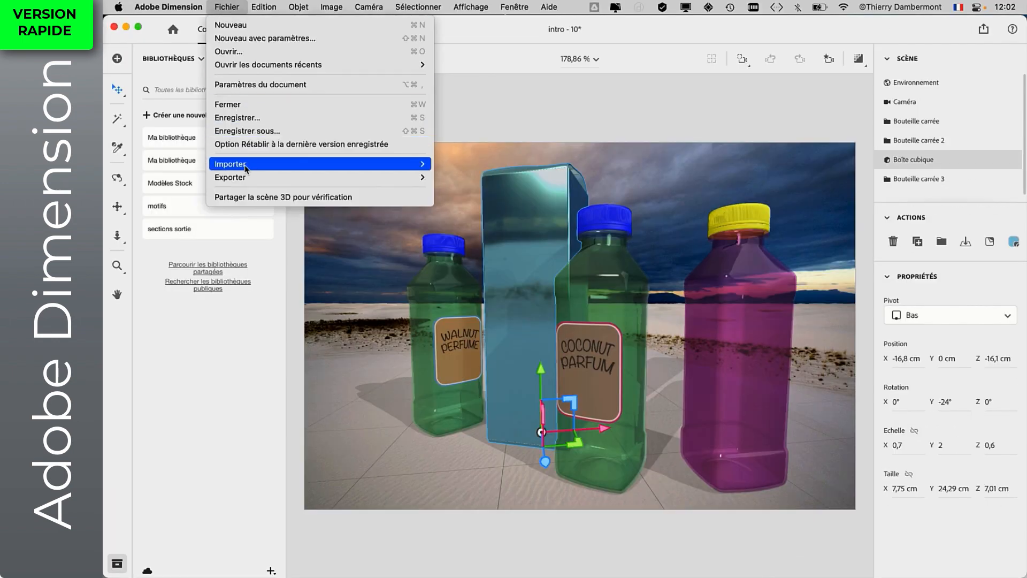
pyautogui.moveTo(246, 165)
pyautogui.click(538, 217)
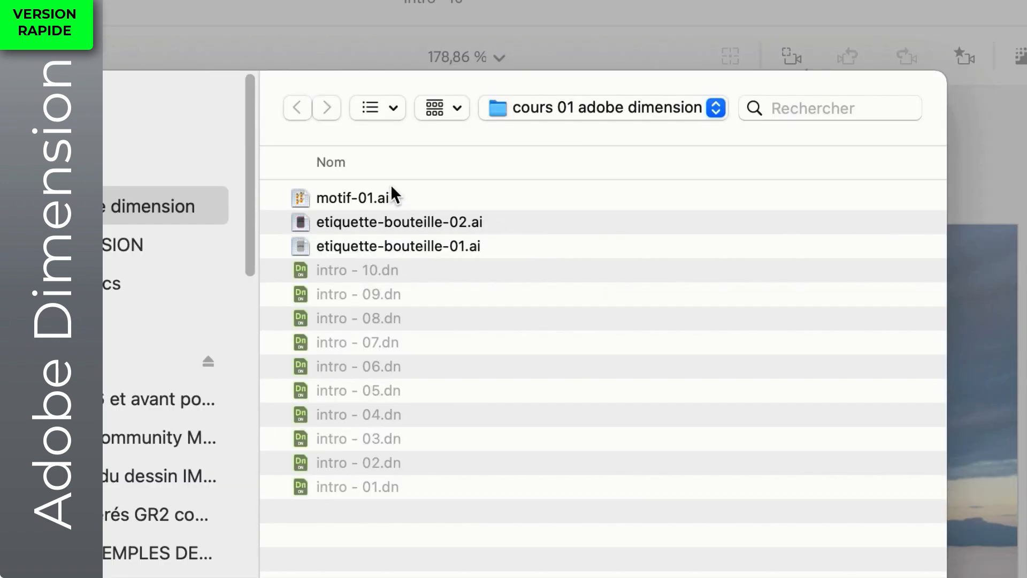
pyautogui.click(546, 128)
pyautogui.press('Return')
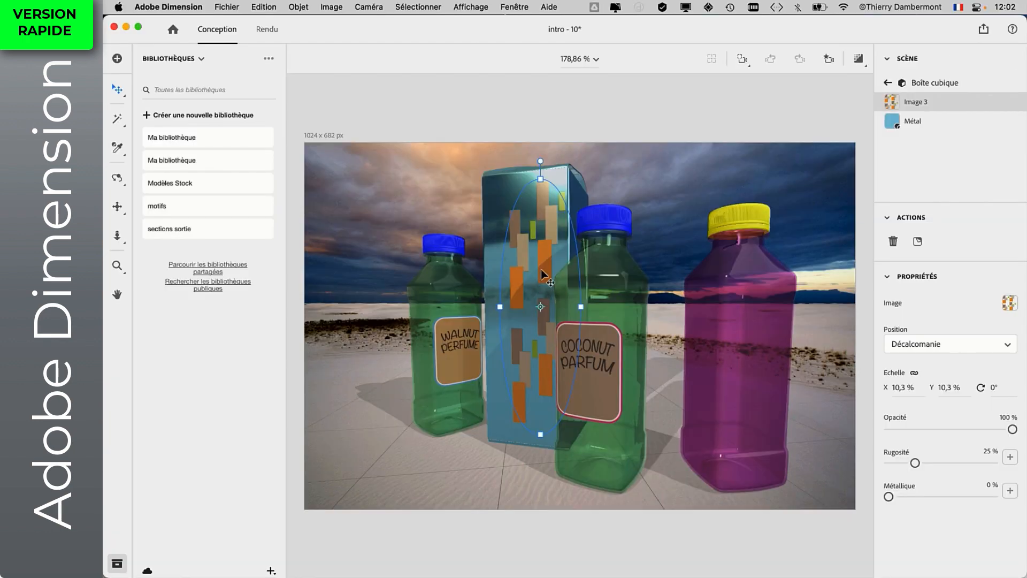
# - Reposition and enlarge the pattern decal so the squares cover the front face of the box
pyautogui.moveTo(541, 268); pyautogui.dragTo(526, 281)
pyautogui.moveTo(549, 243); pyautogui.dragTo(602, 204)
pyautogui.click(600, 208)
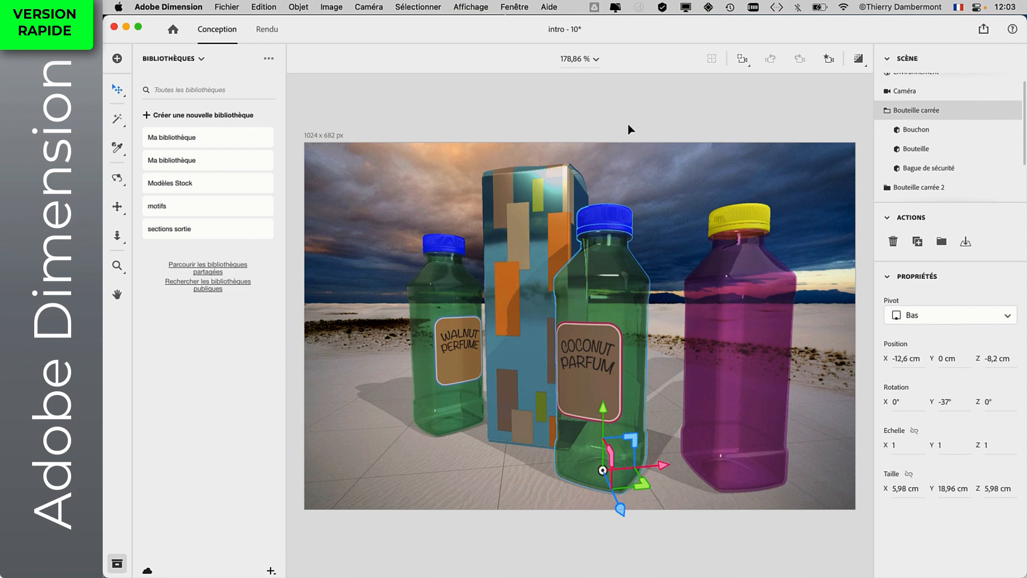
pyautogui.click(628, 128)
# - Hide the front COCONUT PARFUM bottle (Bouteille carrée) so the box is unobstructed
pyautogui.click(607, 224)
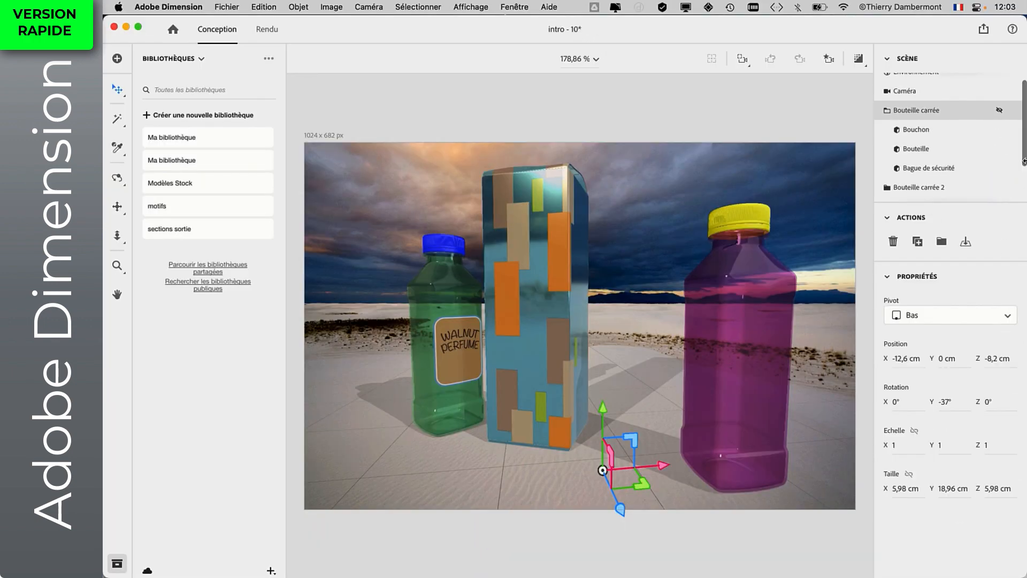
pyautogui.click(998, 110)
pyautogui.click(998, 110)
pyautogui.click(998, 110)
pyautogui.click(999, 110)
pyautogui.click(998, 110)
pyautogui.click(999, 110)
# - Save the scene as a new version named intro - 11.dn
pyautogui.click(227, 7)
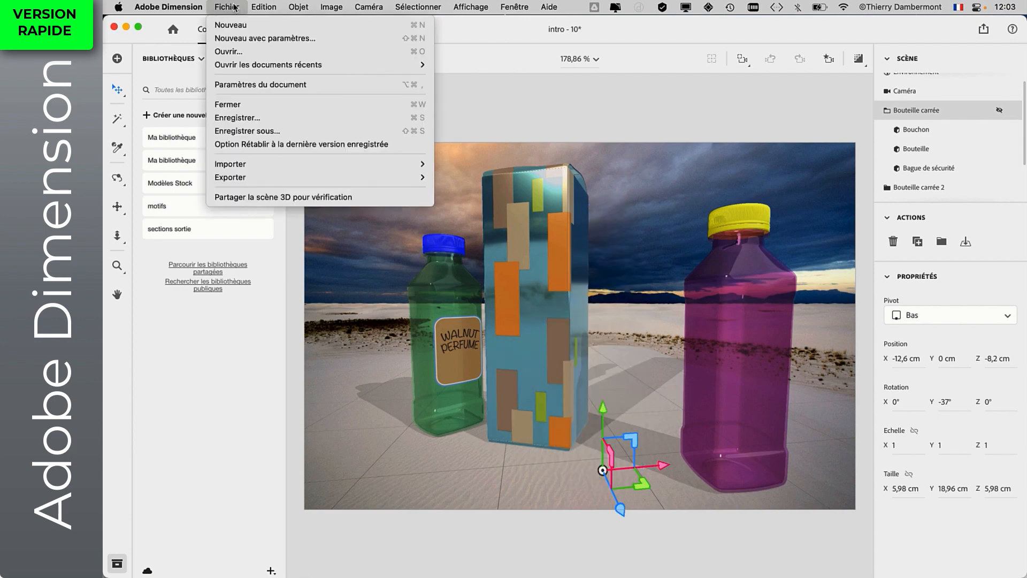
pyautogui.click(719, 227)
pyautogui.press('shift+super+s')
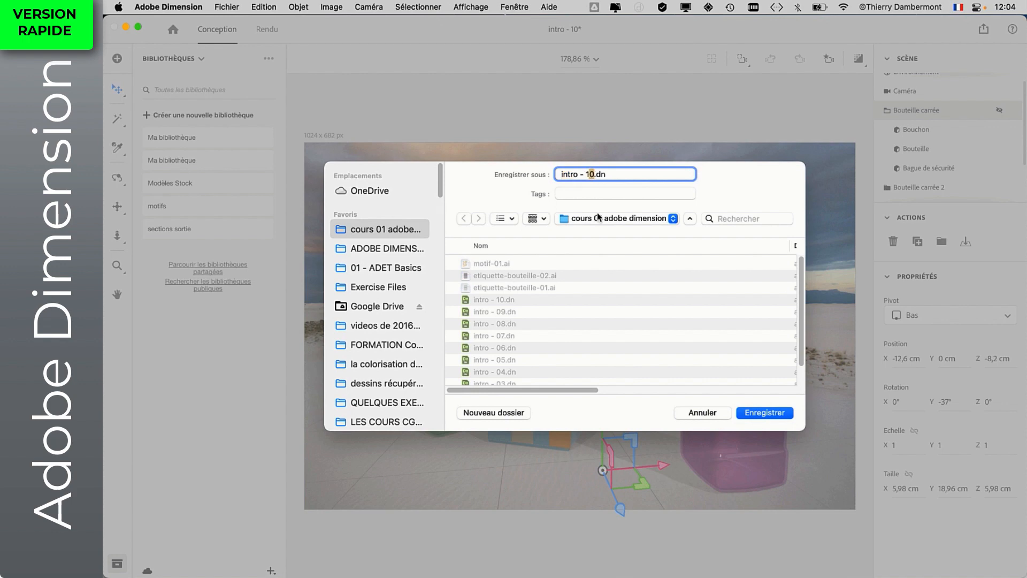
pyautogui.write('1')
pyautogui.press('Return')
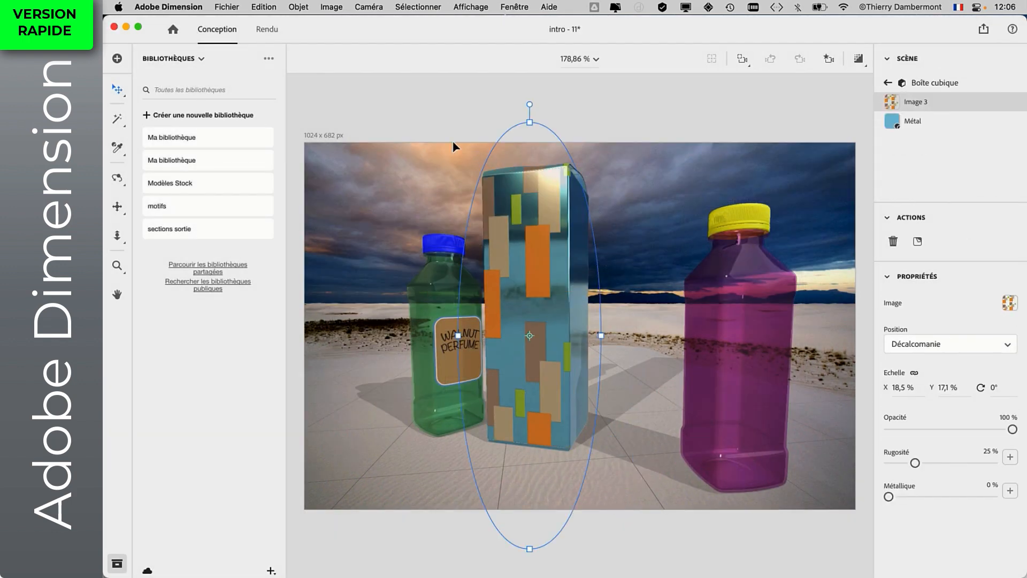
# - Switch to Illustrator and create another new portrait Letter document of 215.9 x 279.4 mm in RGB
pyautogui.click(370, 84)
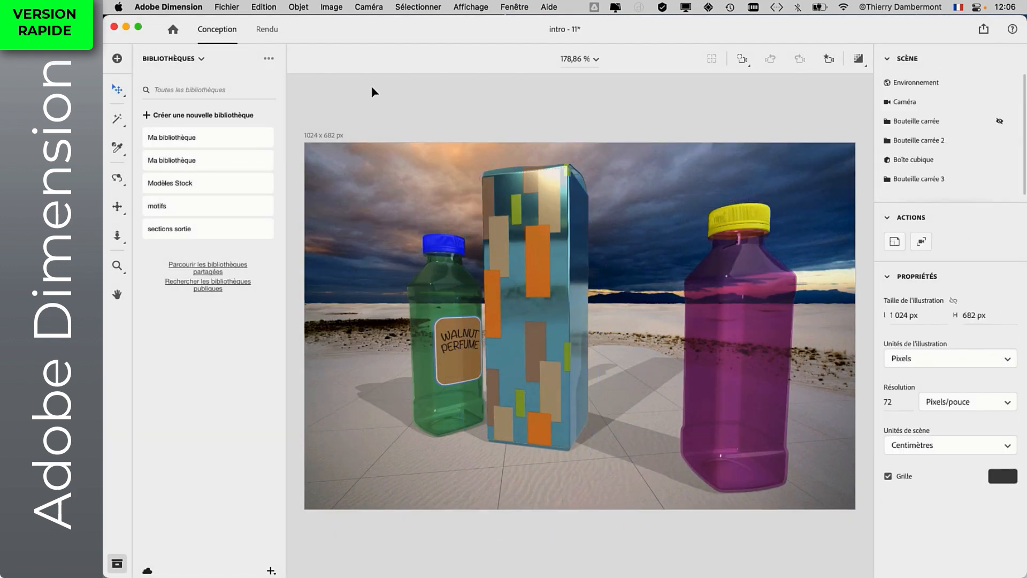
pyautogui.click(553, 246)
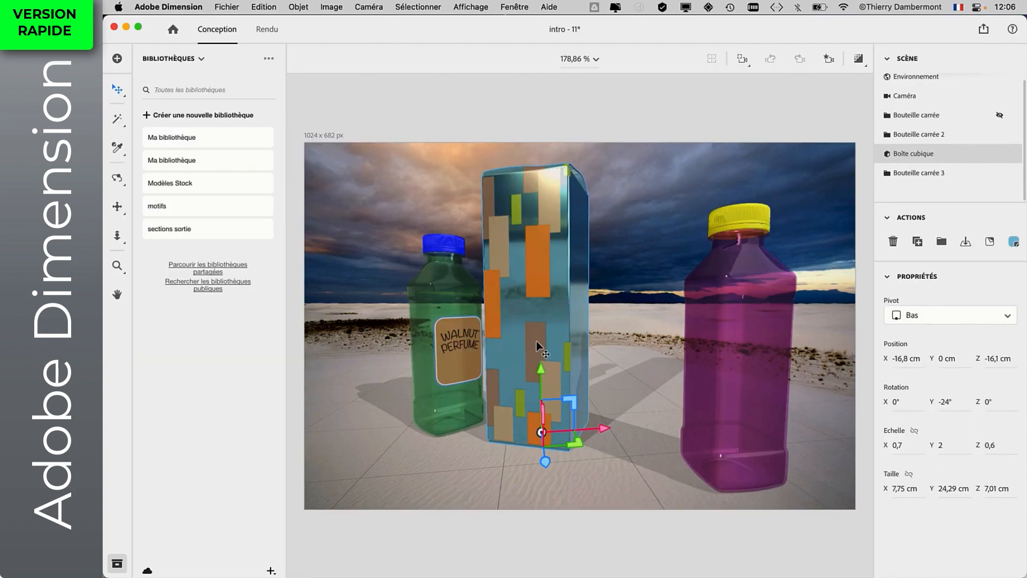
pyautogui.press('super+Tab')
pyautogui.press('super+Tab')
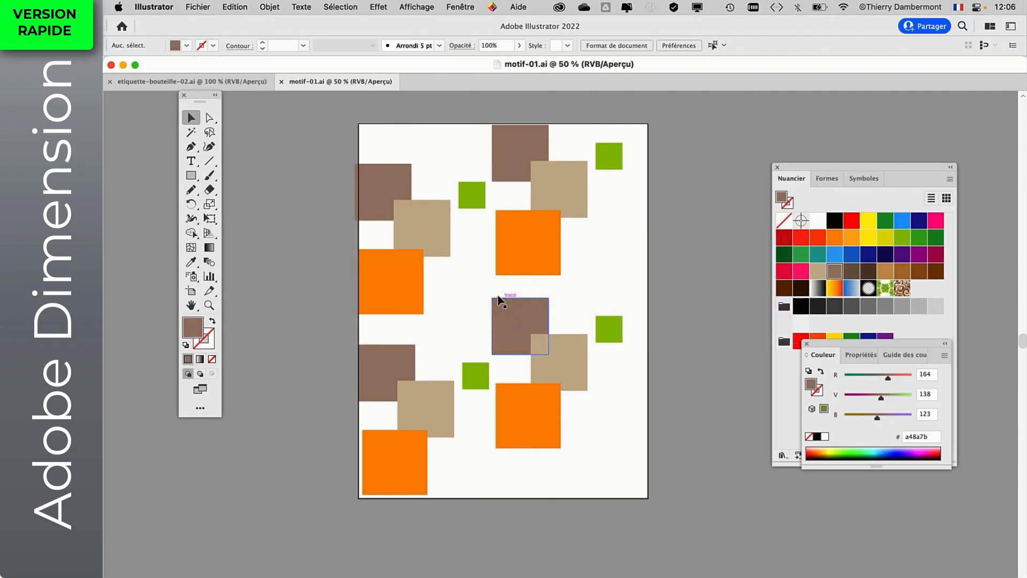
pyautogui.moveTo(478, 245); pyautogui.dragTo(388, 302)
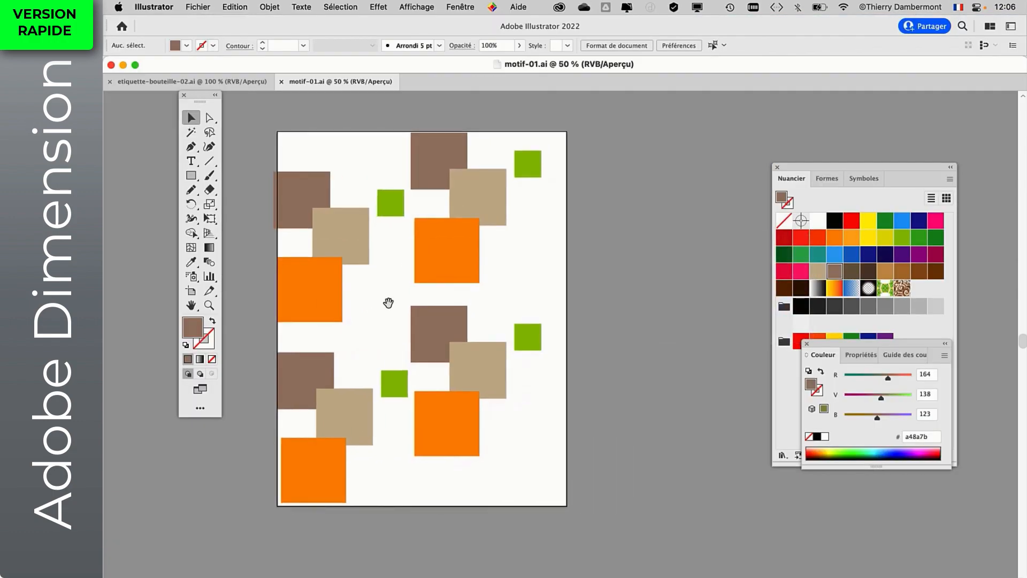
pyautogui.moveTo(794, 171); pyautogui.dragTo(852, 162)
pyautogui.click(202, 5)
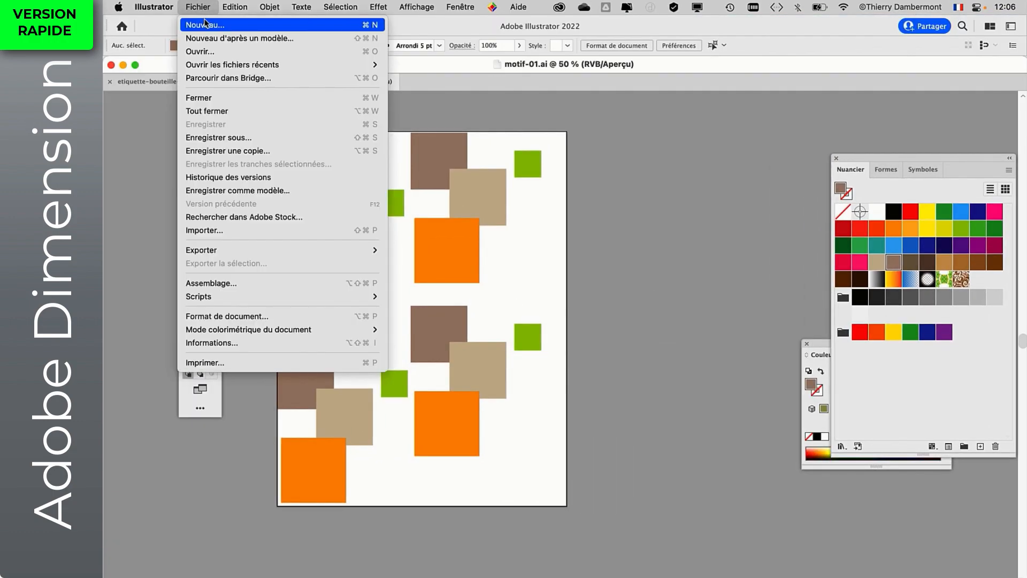
pyautogui.click(207, 24)
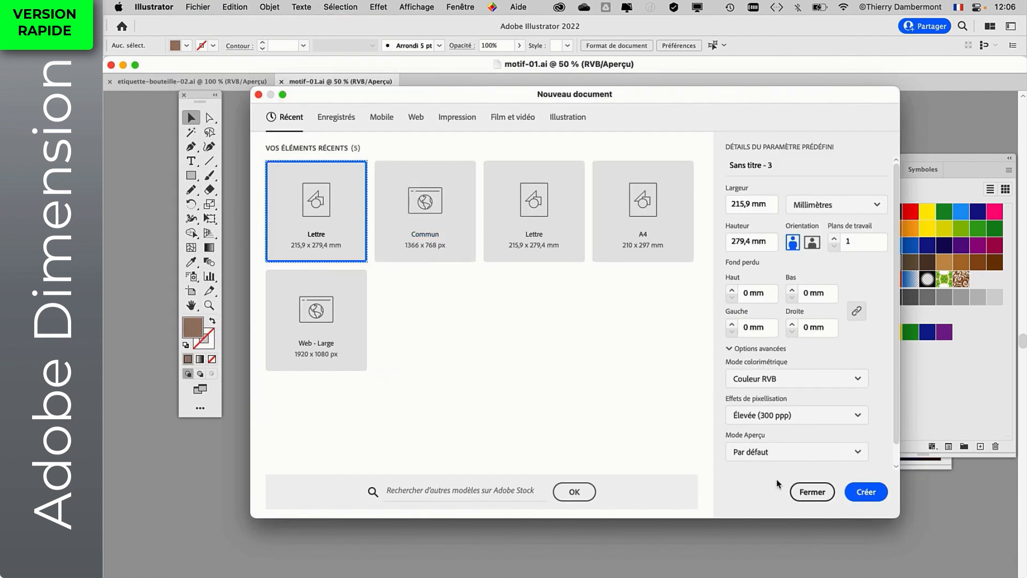
pyautogui.click(866, 492)
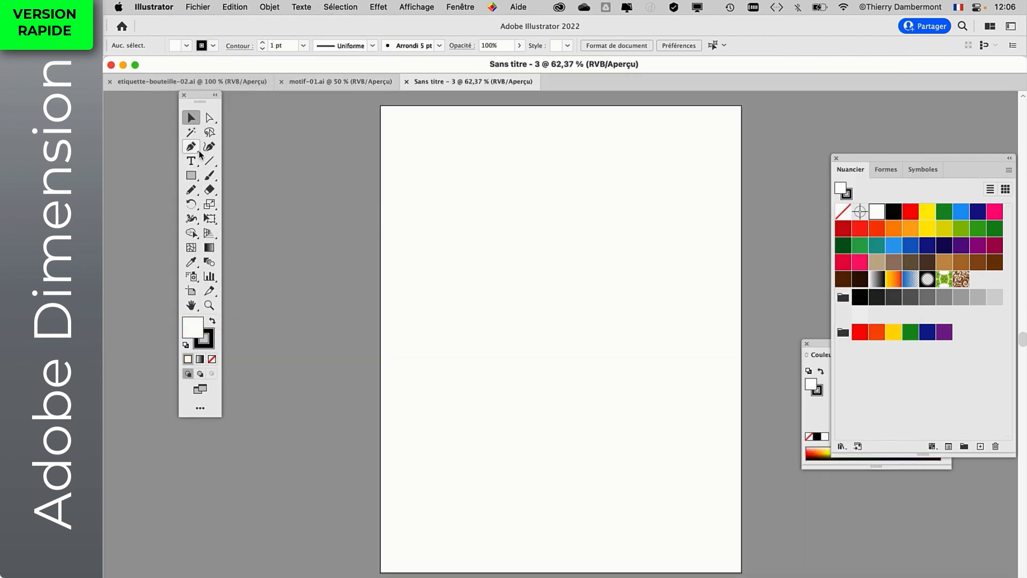
# - Add the text "Damby", enlarge it to about 117.6 pt and place it in the upper part of the page
pyautogui.click(192, 159)
pyautogui.click(460, 253)
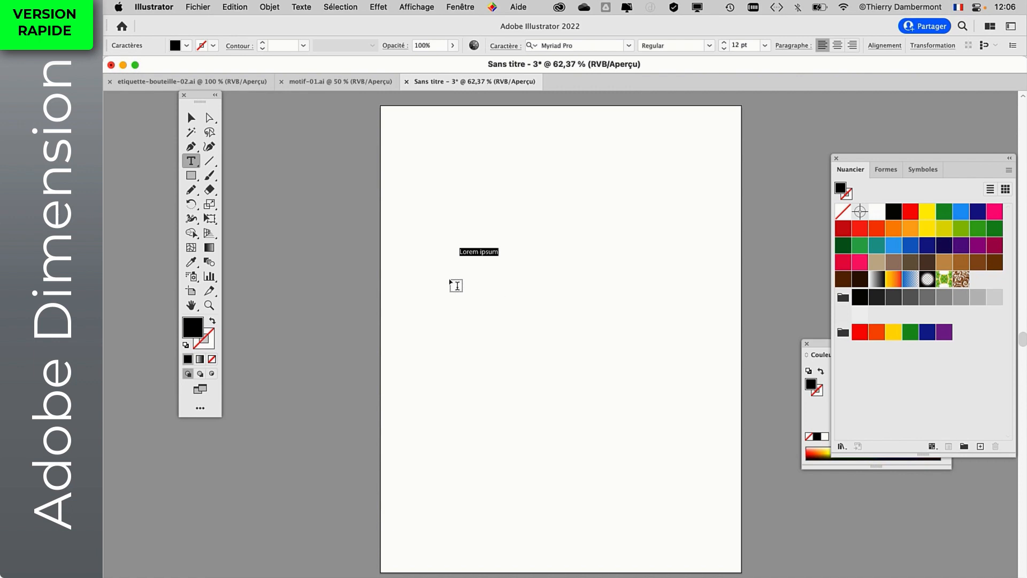
pyautogui.write('e')
pyautogui.press('Escape')
pyautogui.click(209, 218)
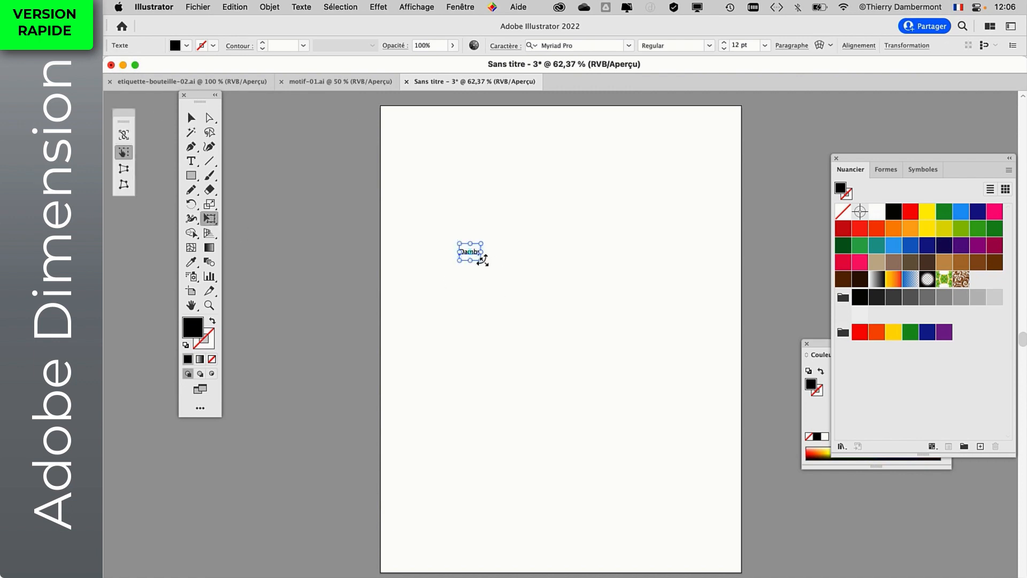
pyautogui.moveTo(483, 260); pyautogui.dragTo(669, 321)
pyautogui.moveTo(591, 294); pyautogui.dragTo(551, 203)
# - Set the Damby text to Myriad Pro Semibold with Optique kerning
pyautogui.click(460, 7)
pyautogui.scroll(-3, 553, 488)
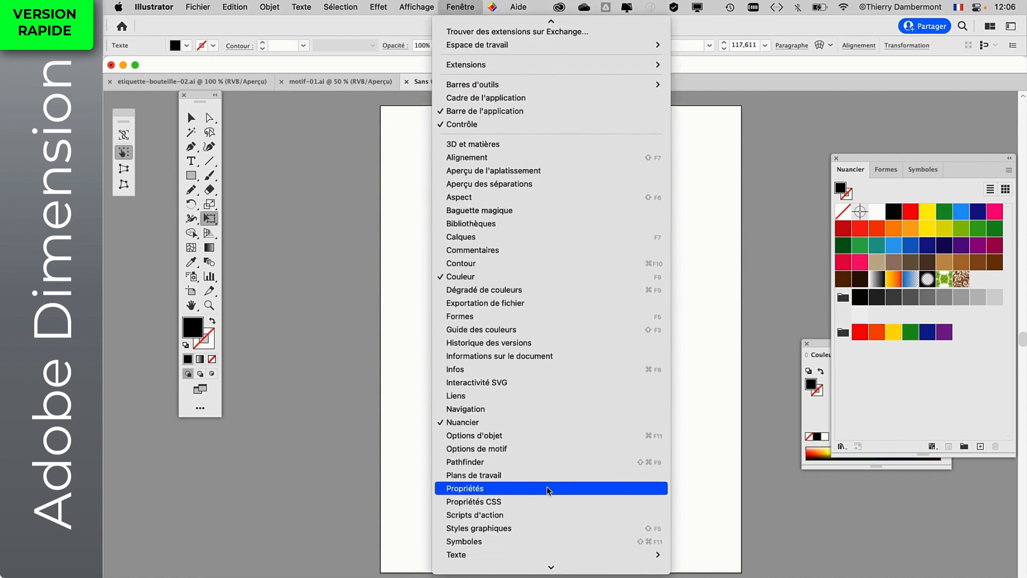
pyautogui.moveTo(642, 528)
pyautogui.click(695, 485)
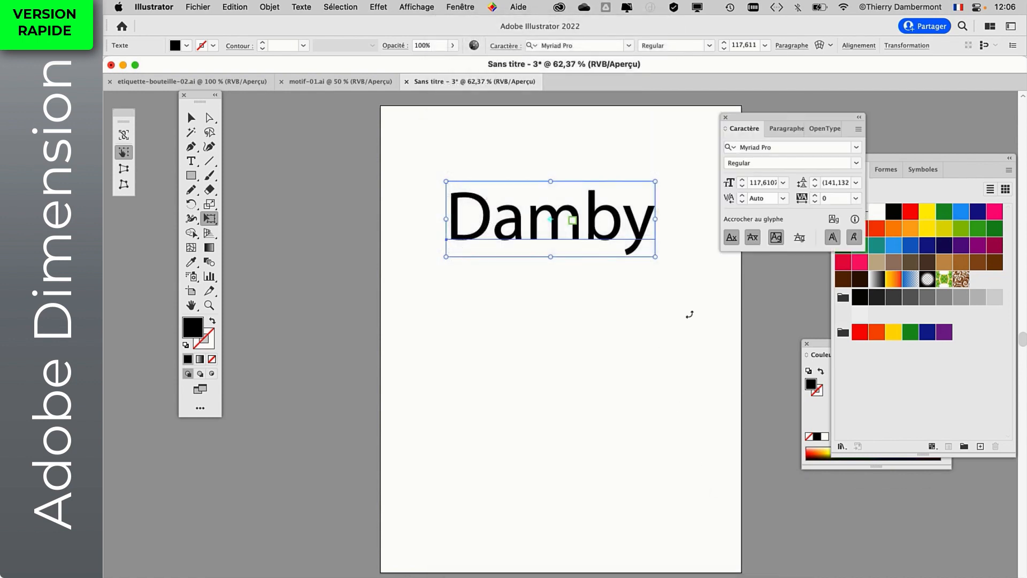
pyautogui.click(776, 164)
pyautogui.click(856, 164)
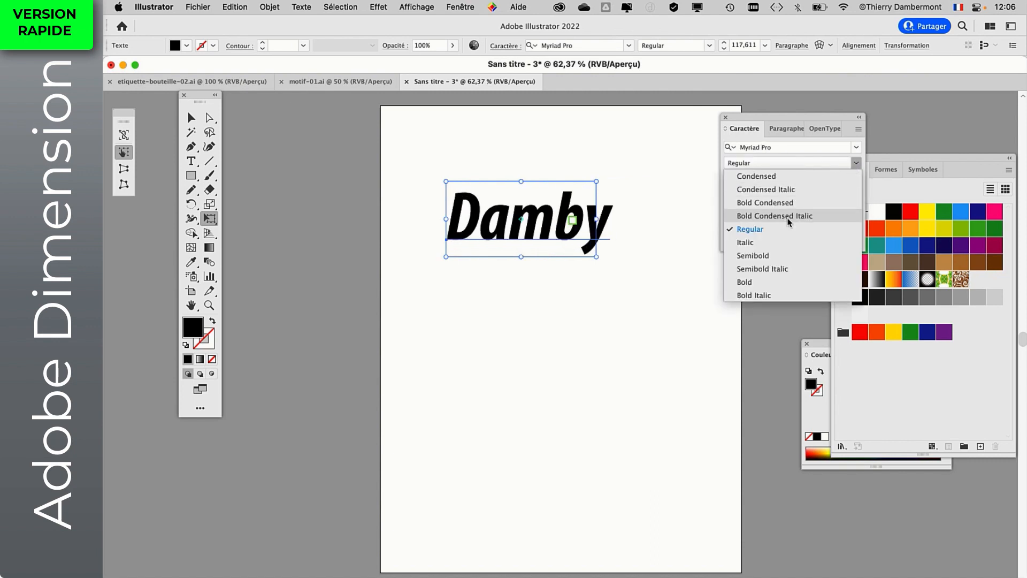
pyautogui.click(780, 258)
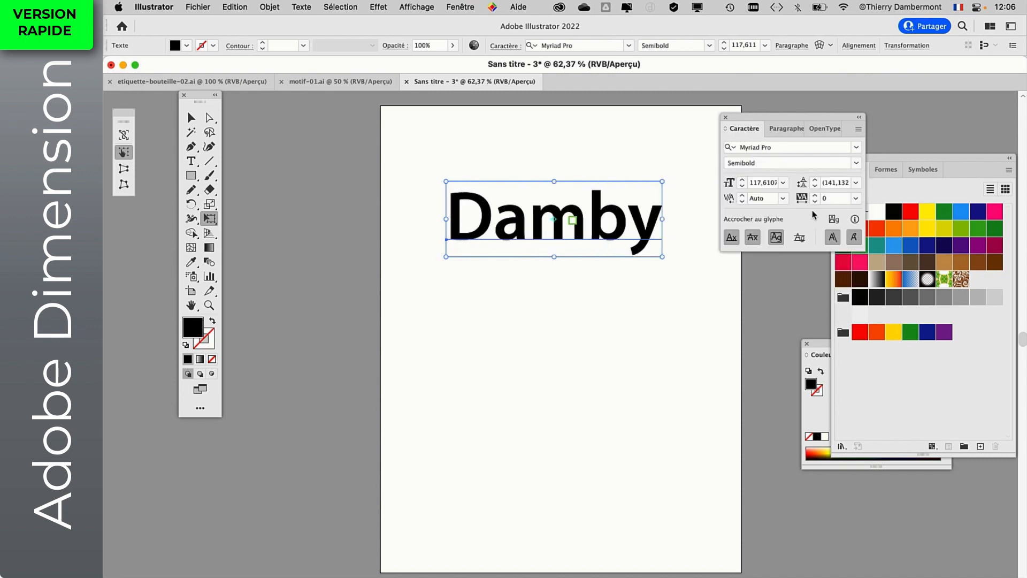
pyautogui.click(783, 199)
pyautogui.click(797, 227)
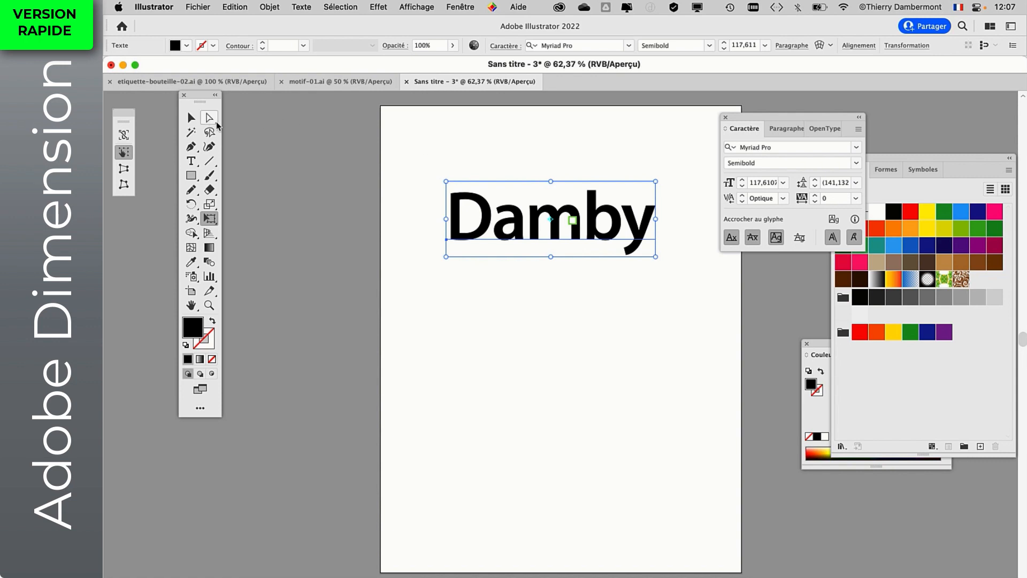
# - Select the Damby text object and remove its fill colour
pyautogui.click(191, 118)
pyautogui.click(190, 161)
pyautogui.moveTo(448, 220); pyautogui.dragTo(743, 243)
pyautogui.click(187, 114)
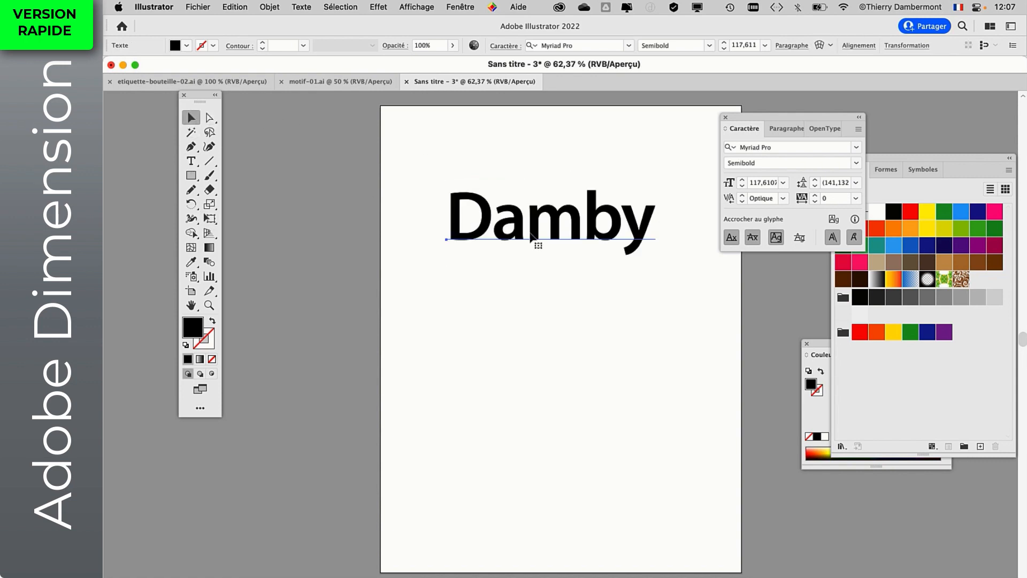
pyautogui.click(866, 224)
pyautogui.click(843, 212)
# - Add a new green fill to the Damby text through its Appearance attributes
pyautogui.click(460, 7)
pyautogui.click(498, 224)
pyautogui.click(557, 96)
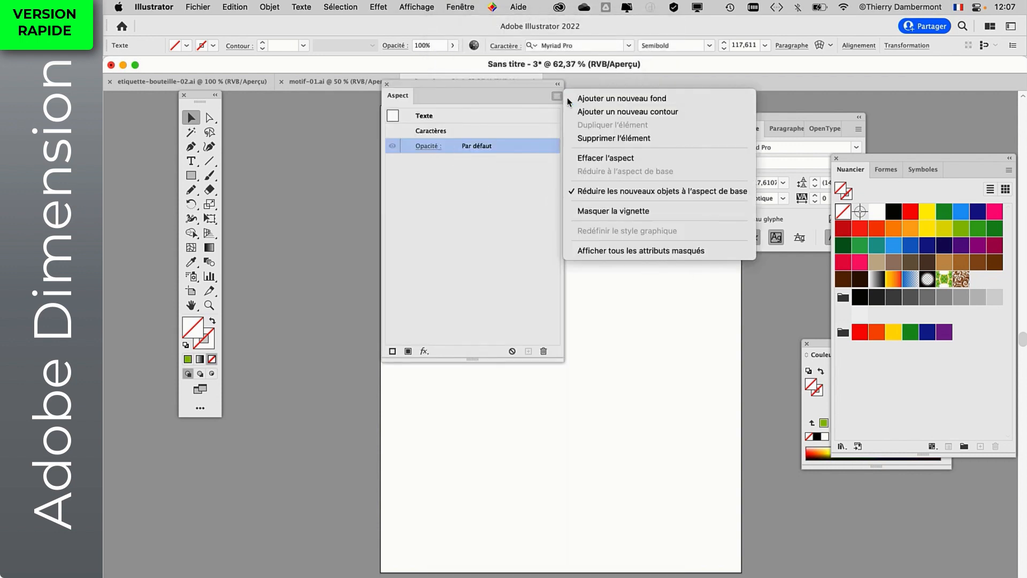
pyautogui.click(609, 99)
pyautogui.click(478, 160)
pyautogui.click(379, 190)
pyautogui.moveTo(442, 84); pyautogui.dragTo(764, 85)
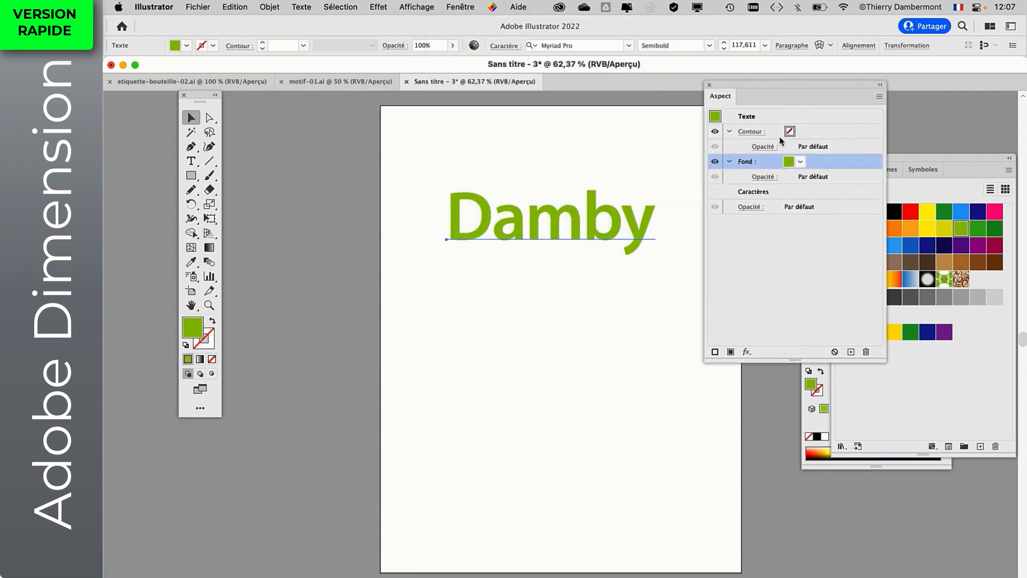
# - Give the Damby text a green 1 pt stroke in its Appearance attributes
pyautogui.click(800, 131)
pyautogui.click(699, 164)
pyautogui.click(378, 6)
pyautogui.click(872, 134)
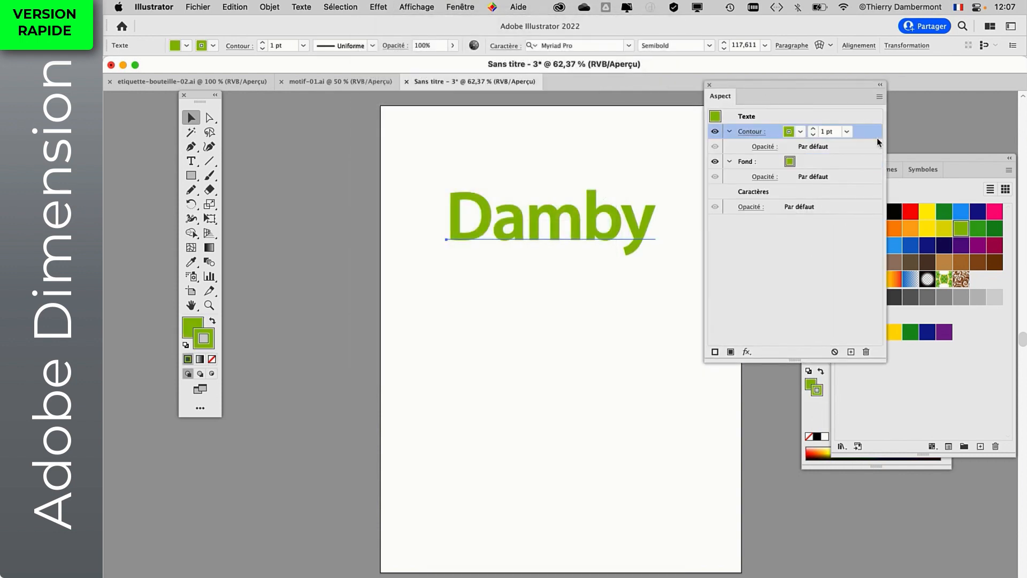
# - Offset the green stroke from the letters by 2 mm with the Décalage effect
pyautogui.click(378, 6)
pyautogui.moveTo(406, 197)
pyautogui.click(647, 197)
pyautogui.moveTo(561, 216); pyautogui.dragTo(465, 315)
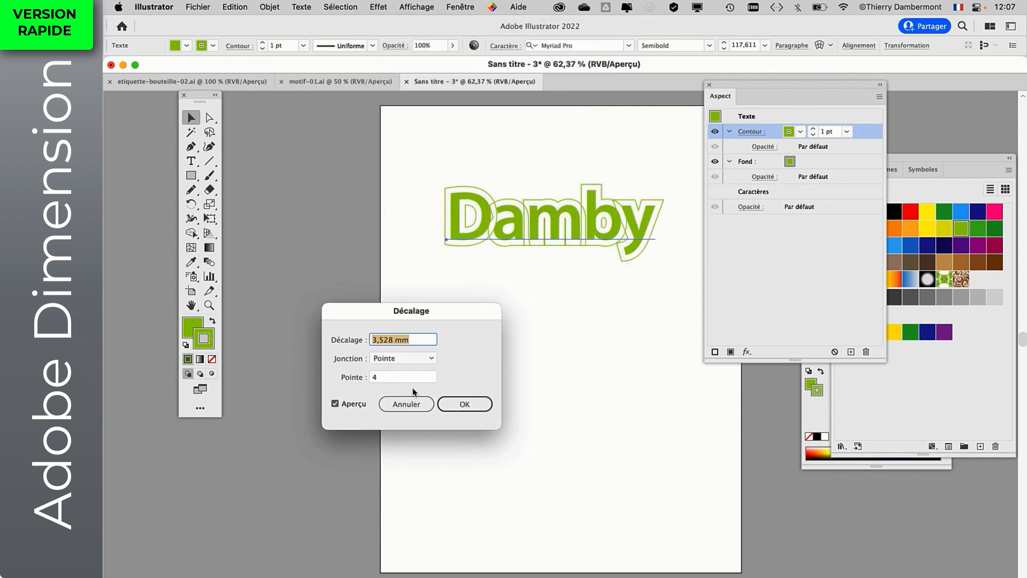
pyautogui.write('2')
pyautogui.press('Tab')
pyautogui.click(467, 410)
# - Widen the Damby text's letter spacing to a tracking of 90
pyautogui.moveTo(764, 86); pyautogui.dragTo(378, 370)
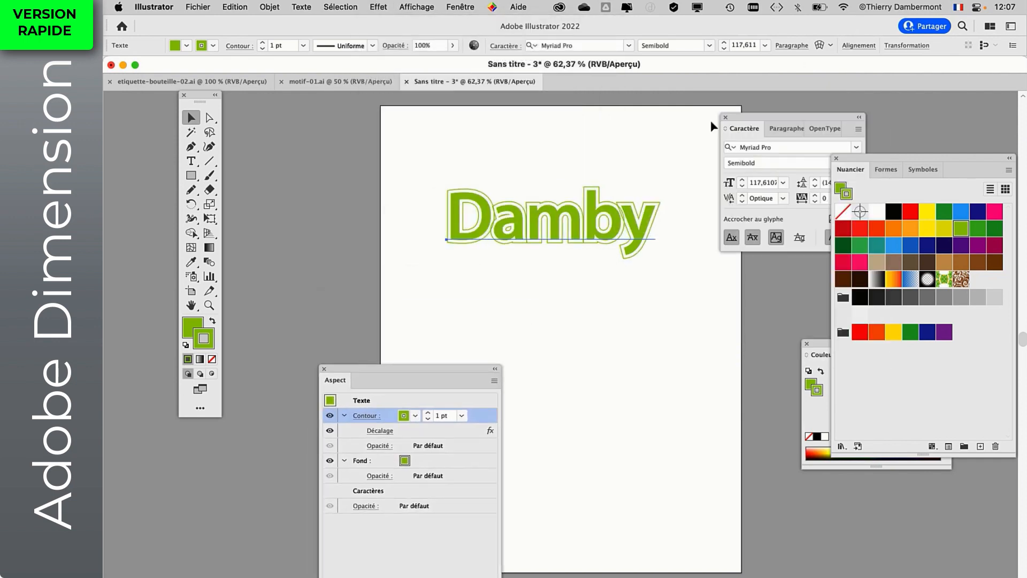
pyautogui.moveTo(733, 123); pyautogui.dragTo(607, 104)
pyautogui.click(678, 172)
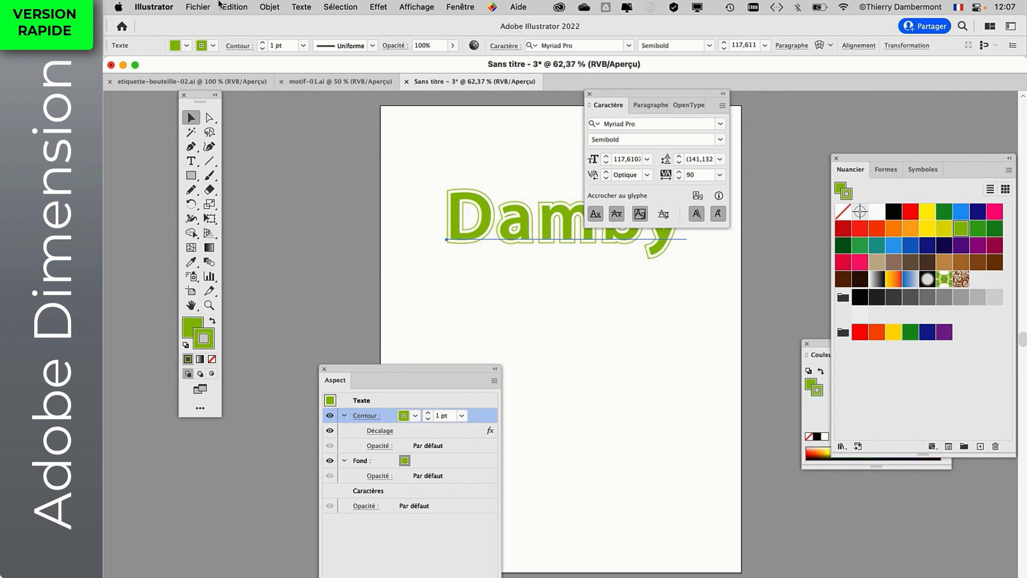
# - Resize the artboard so it fits closely around the Damby text
pyautogui.click(202, 4)
pyautogui.click(202, 4)
pyautogui.moveTo(663, 99); pyautogui.dragTo(898, 106)
pyautogui.moveTo(422, 378); pyautogui.dragTo(227, 488)
pyautogui.moveTo(228, 488); pyautogui.dragTo(206, 501)
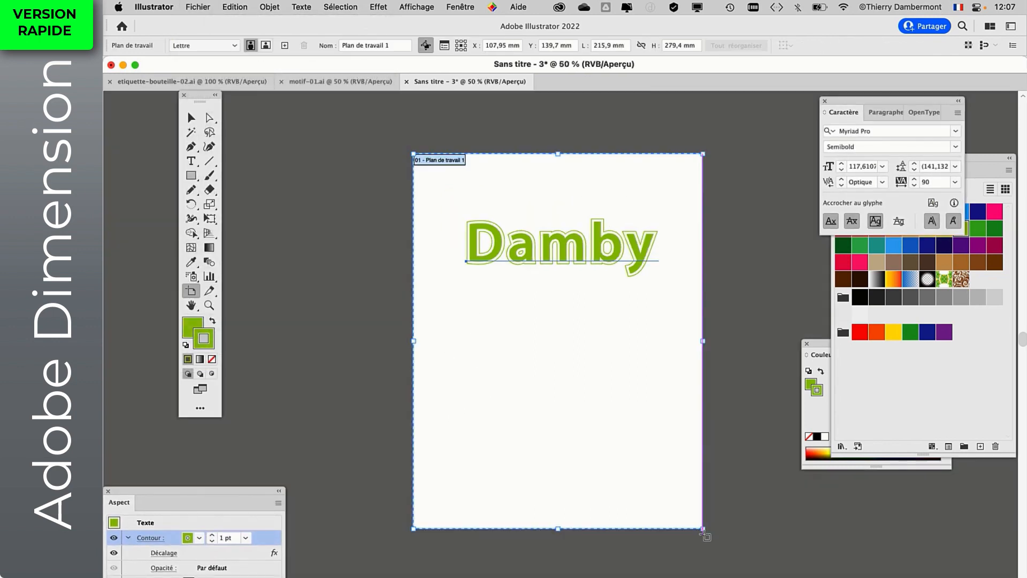
pyautogui.moveTo(702, 528); pyautogui.dragTo(666, 287)
pyautogui.click(190, 117)
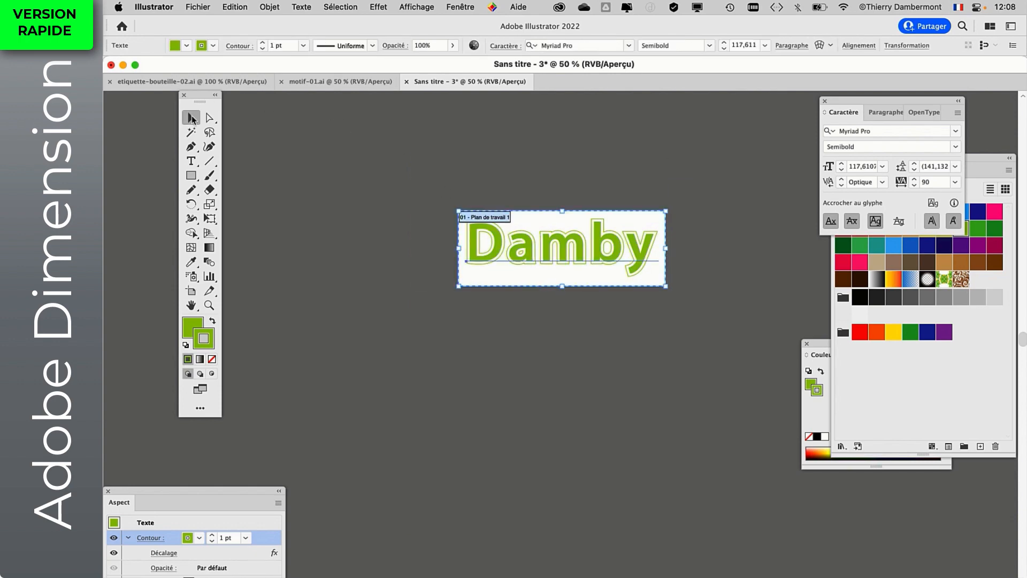
# - Save the Illustrator document as marque-01.ai in the cours 01 adobe dimension folder
pyautogui.click(198, 7)
pyautogui.click(218, 137)
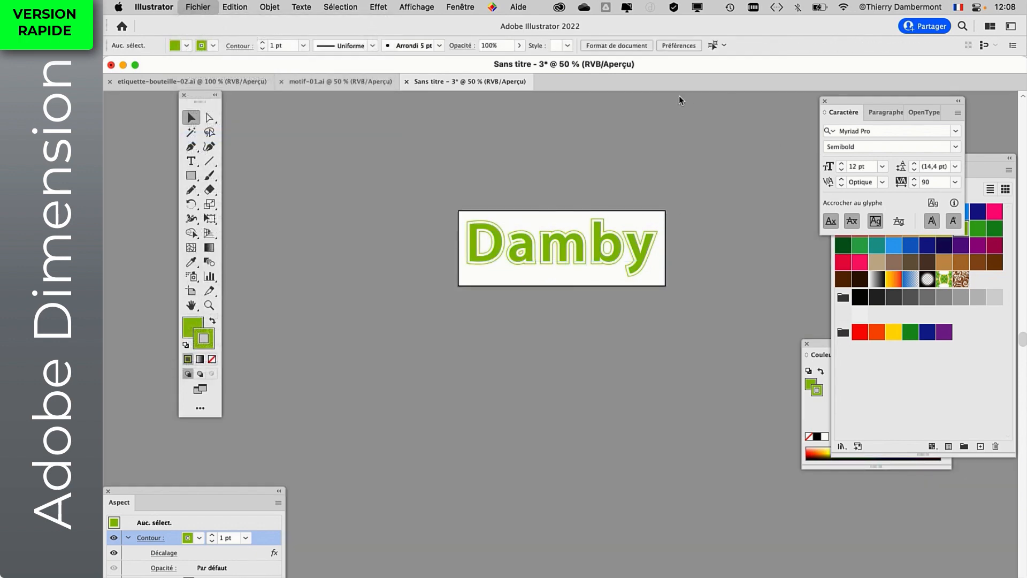
pyautogui.write('marque-01.ai')
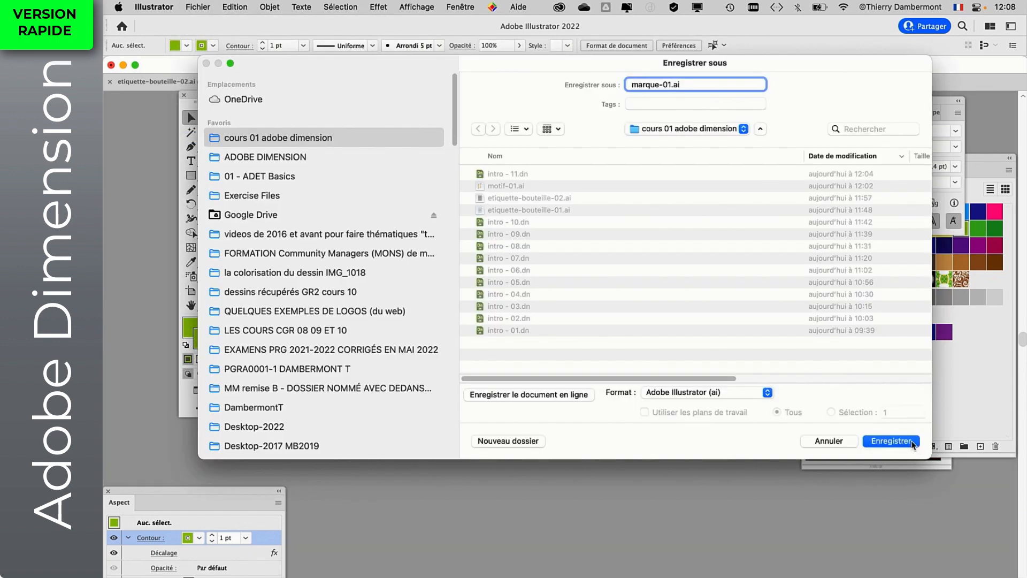
pyautogui.click(890, 441)
pyautogui.click(729, 419)
# - Switch to Dimension, place marque-01.ai on the box as a decal and centre it on the front face
pyautogui.press('super+Tab')
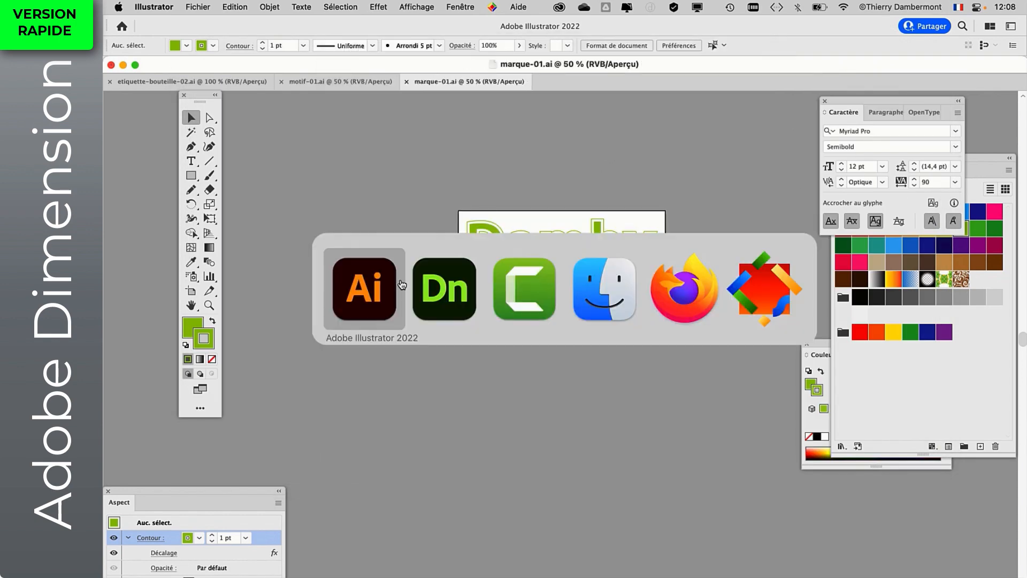
pyautogui.click(444, 289)
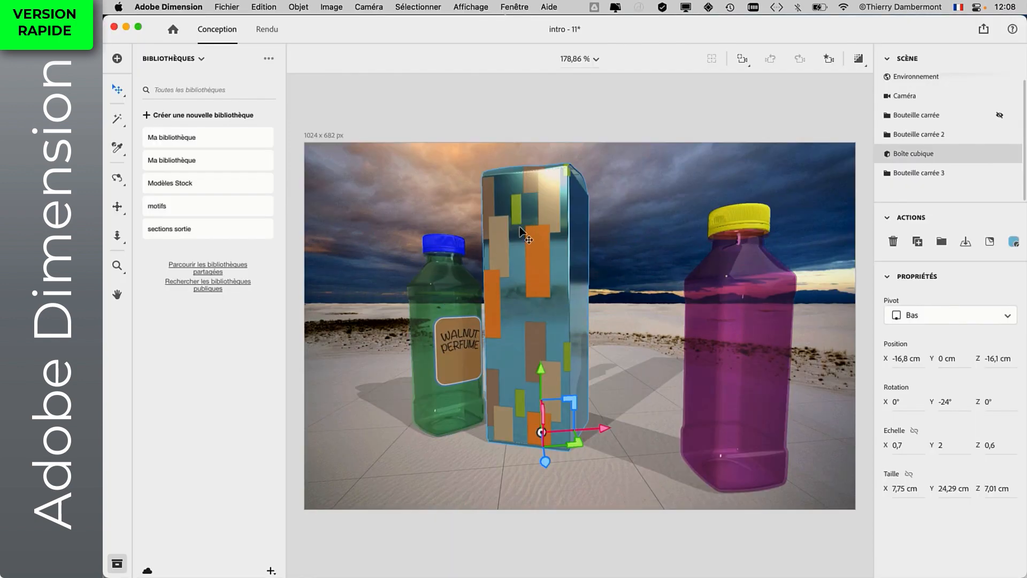
pyautogui.click(227, 6)
pyautogui.moveTo(291, 162)
pyautogui.click(497, 220)
pyautogui.click(797, 499)
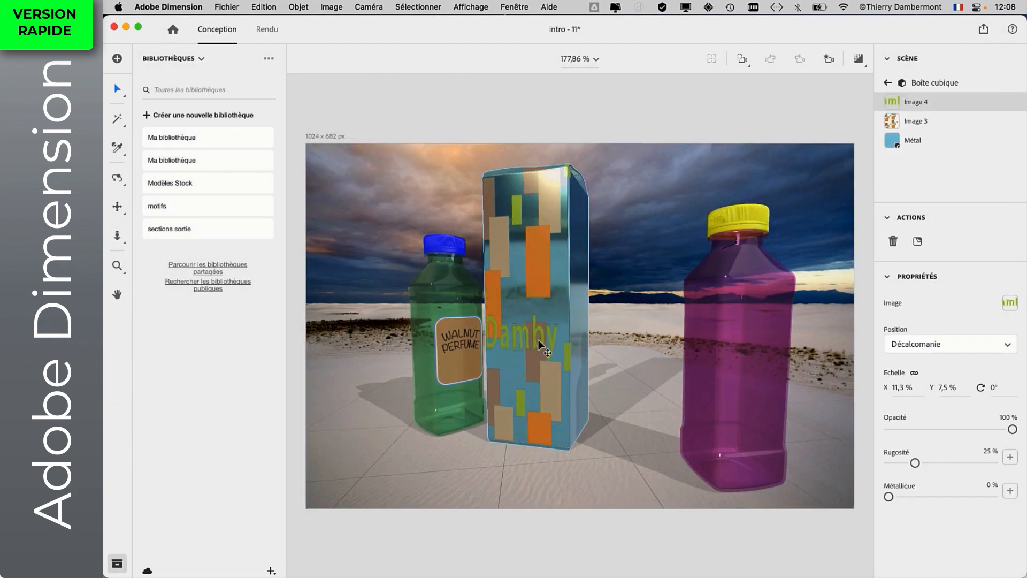
pyautogui.moveTo(538, 344); pyautogui.dragTo(544, 321)
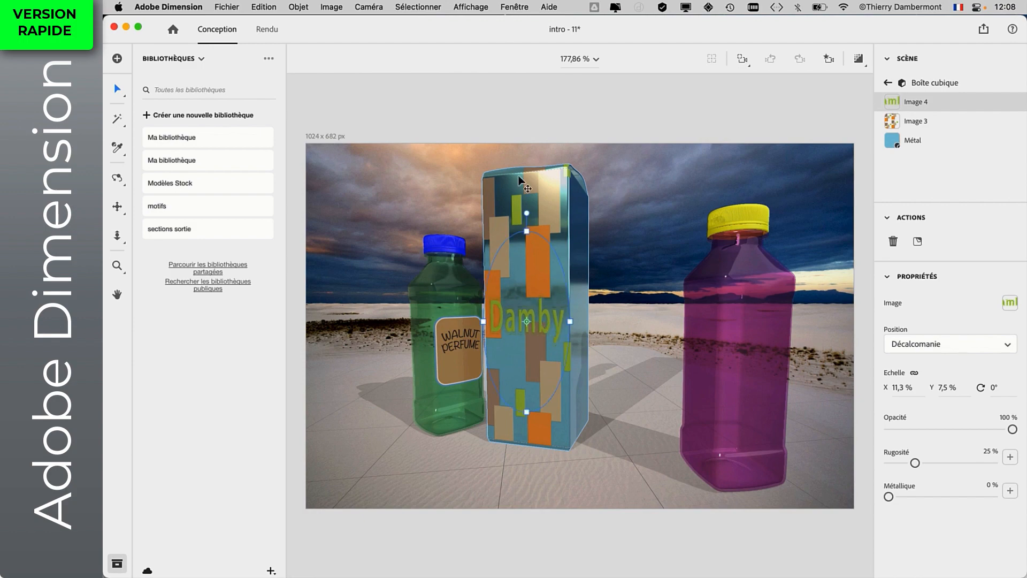
pyautogui.click(674, 124)
# - Save the scene as a new version named intro - 12.dn
pyautogui.press('super+shift+s')
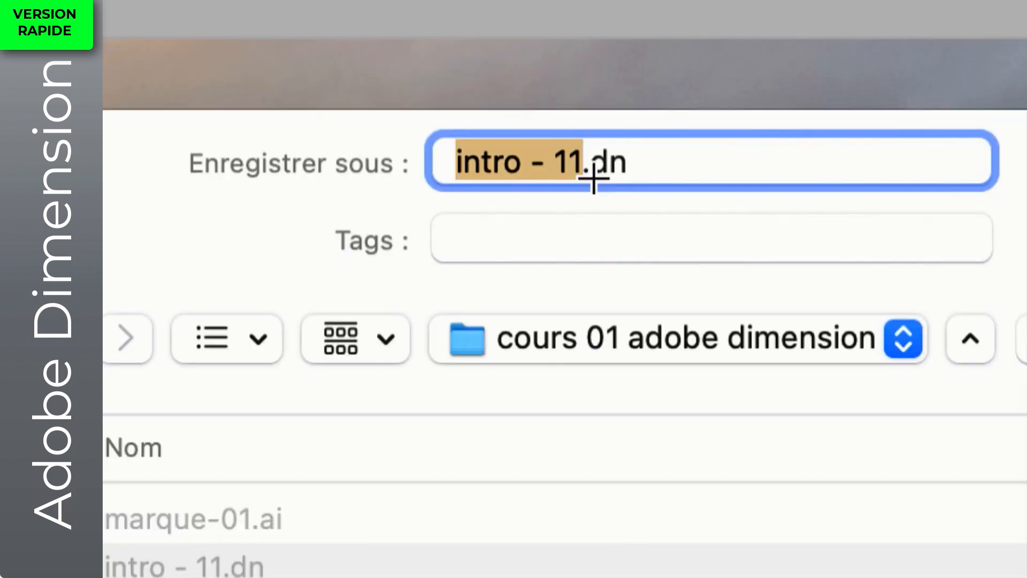
pyautogui.click(591, 175)
pyautogui.hotkey('shift', 'Right')
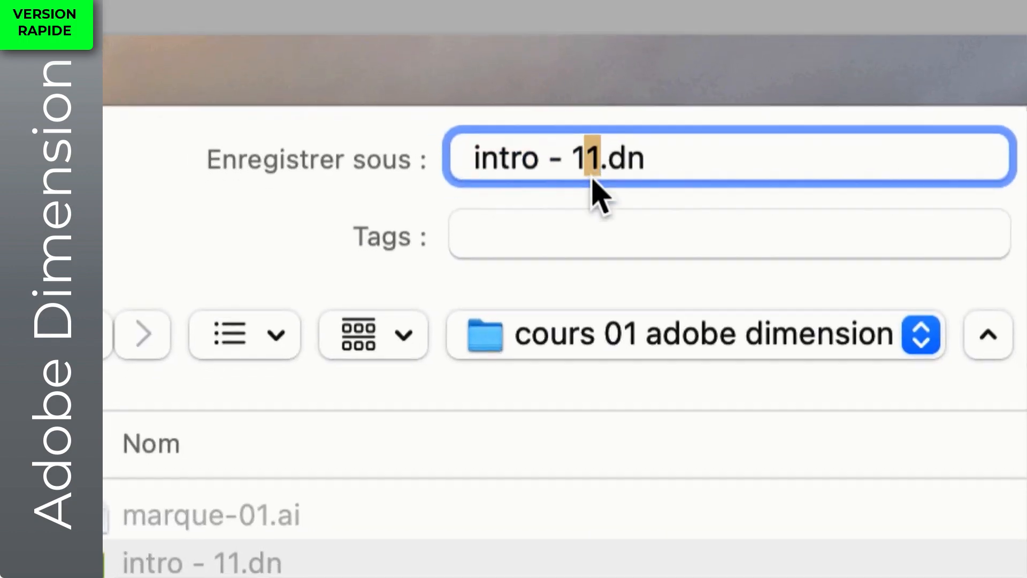
pyautogui.write('2')
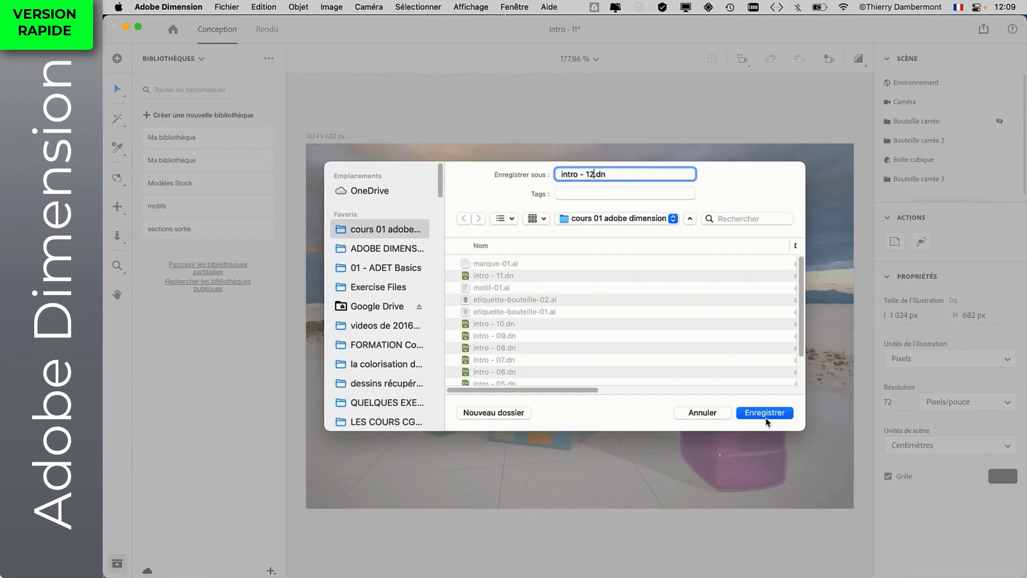
pyautogui.click(765, 414)
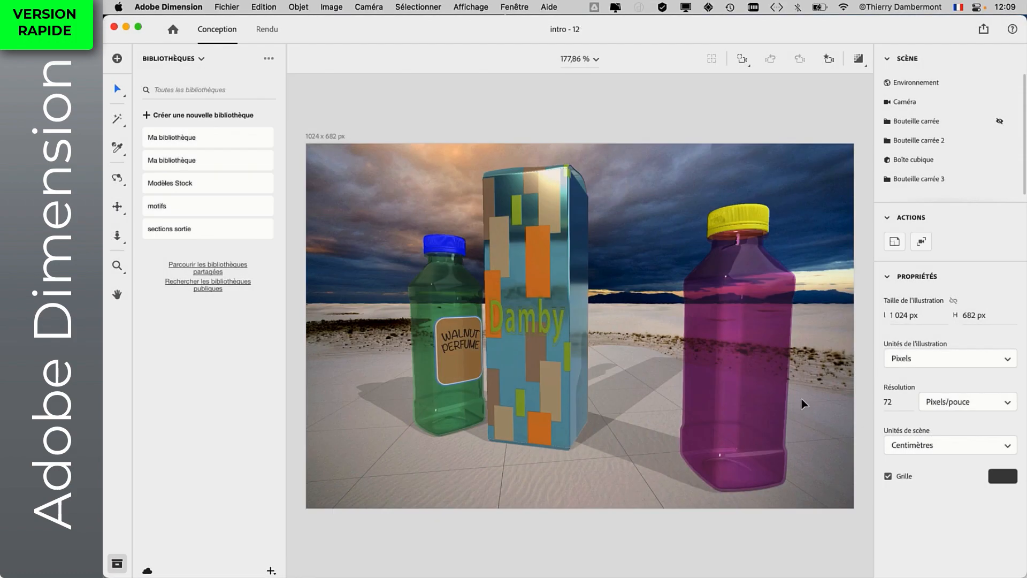
# - Replace the box's metal material with Bois d'épicéa from the starter materials
pyautogui.scroll(-3, 511, 241)
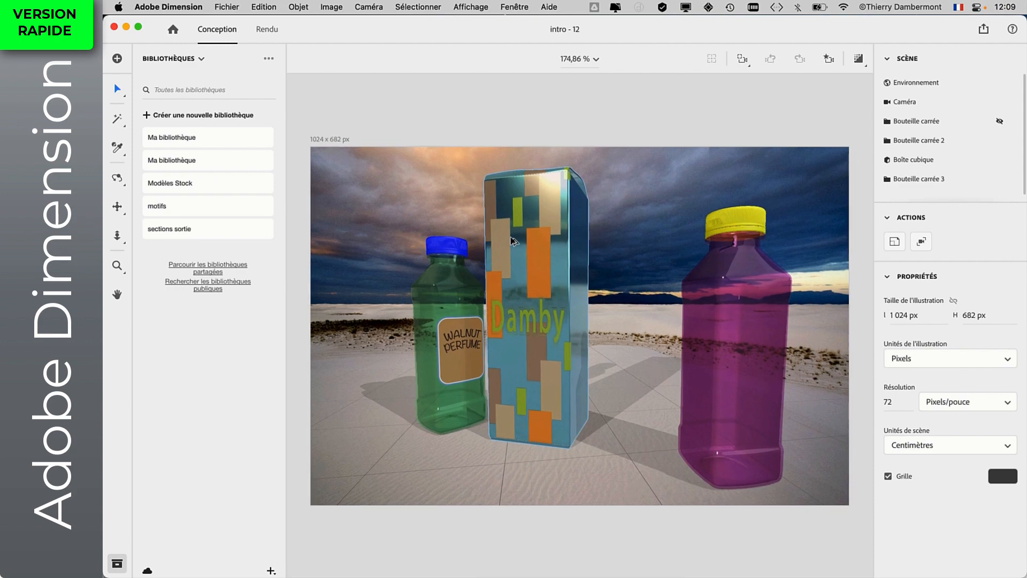
pyautogui.click(528, 244)
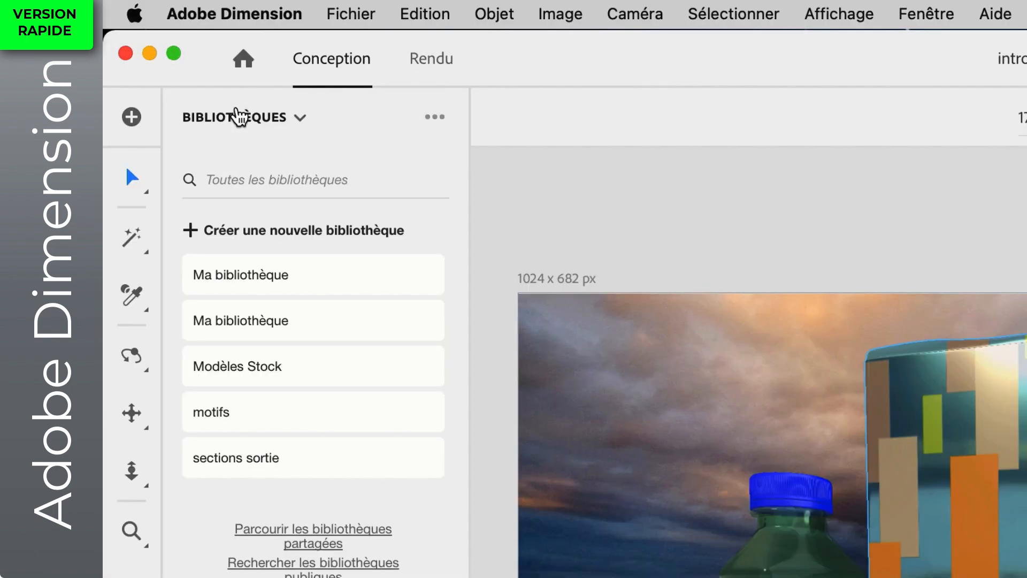
pyautogui.click(175, 58)
pyautogui.click(191, 83)
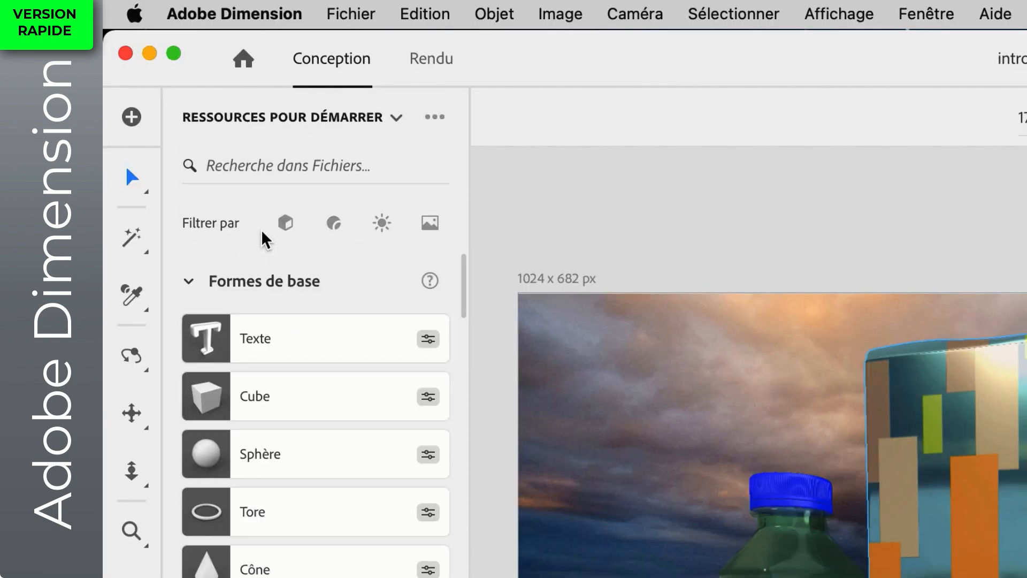
pyautogui.click(334, 222)
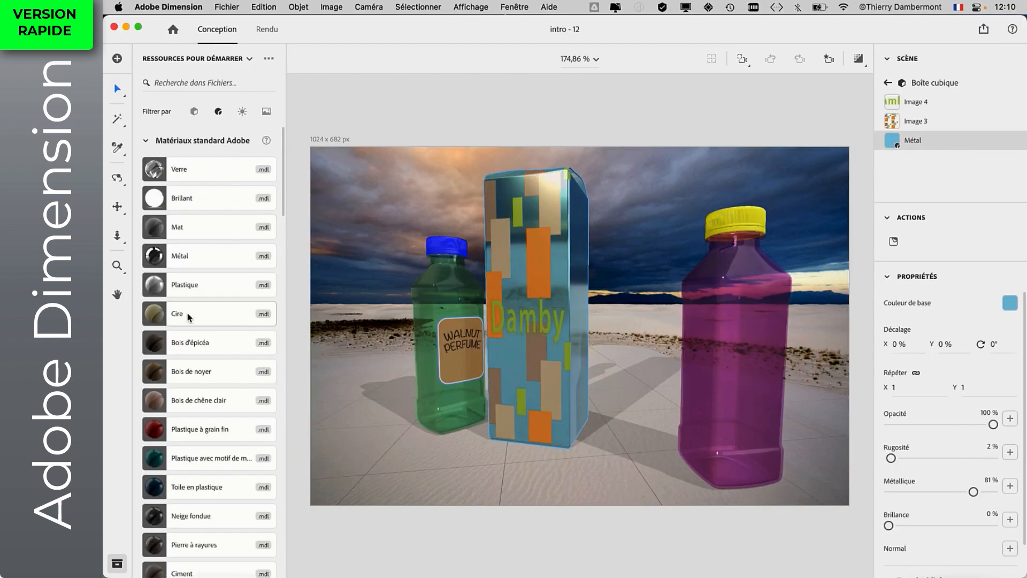
pyautogui.click(189, 346)
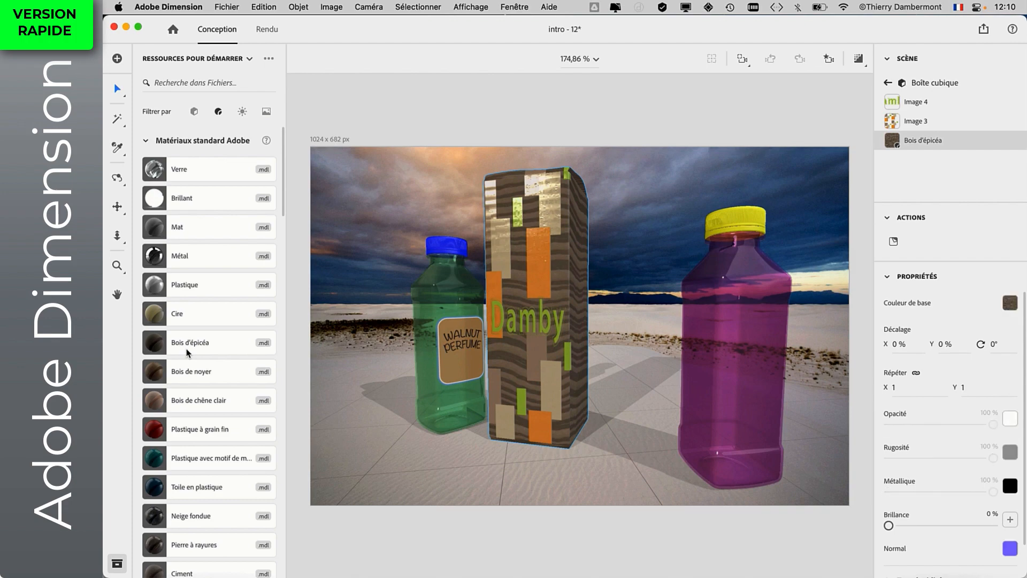
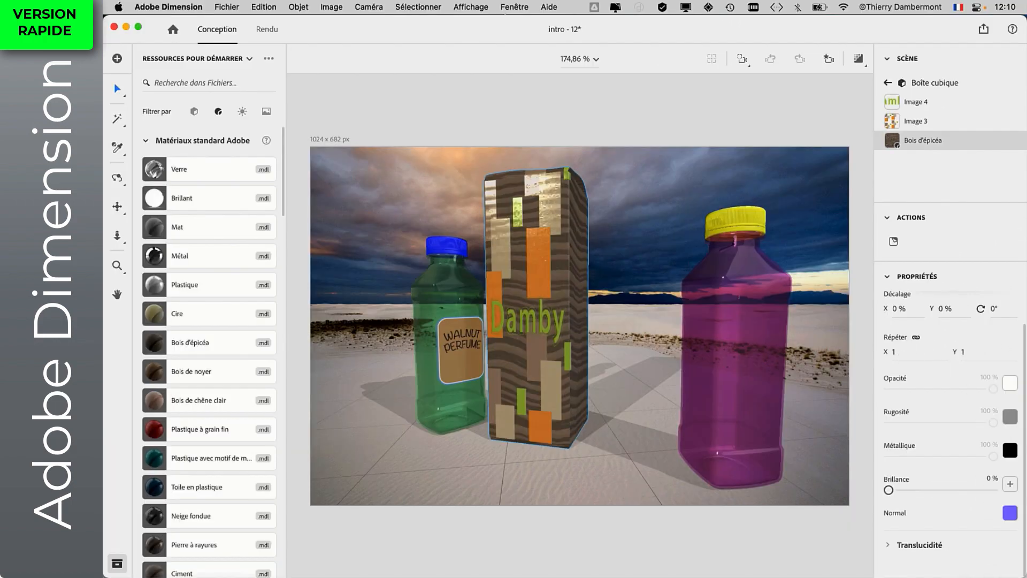
# - Set the spruce wood texture's repeat to 2,4 in X and Y
pyautogui.press('Down')
pyautogui.press('Down')
pyautogui.press('Down')
pyautogui.press('Down')
pyautogui.press('Down')
pyautogui.press('Down')
pyautogui.press('Down')
pyautogui.press('Down')
pyautogui.press('Down')
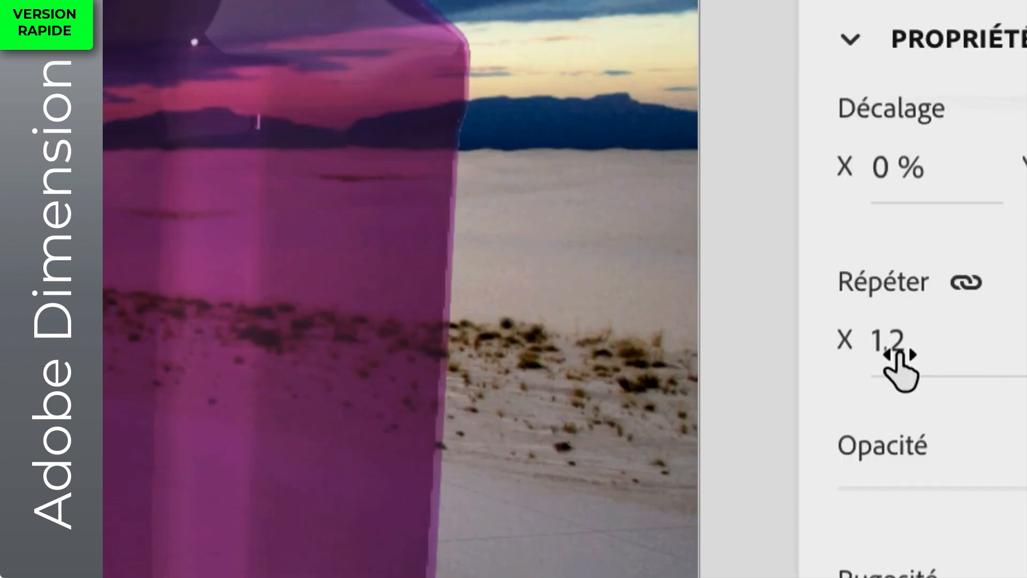
pyautogui.moveTo(900, 354); pyautogui.dragTo(938, 357)
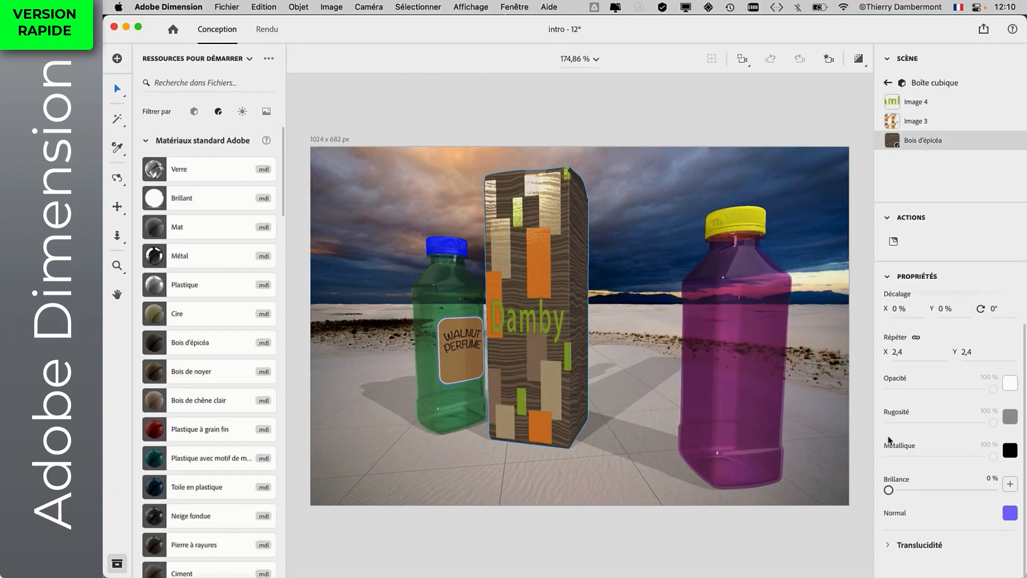
# - Set the metallic value of the box's coloured-squares decal to 85 %
pyautogui.click(533, 274)
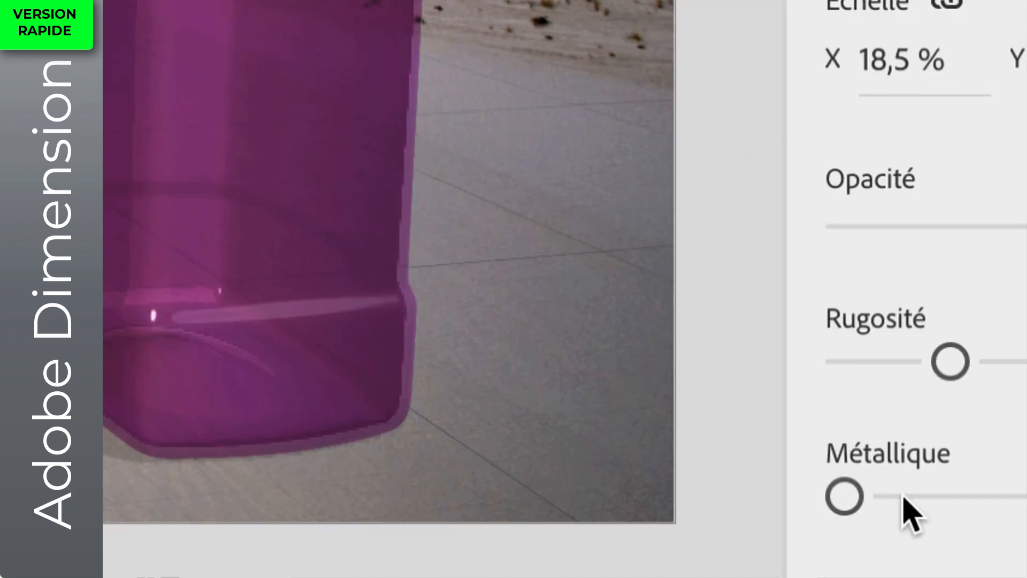
pyautogui.moveTo(904, 498); pyautogui.dragTo(926, 498)
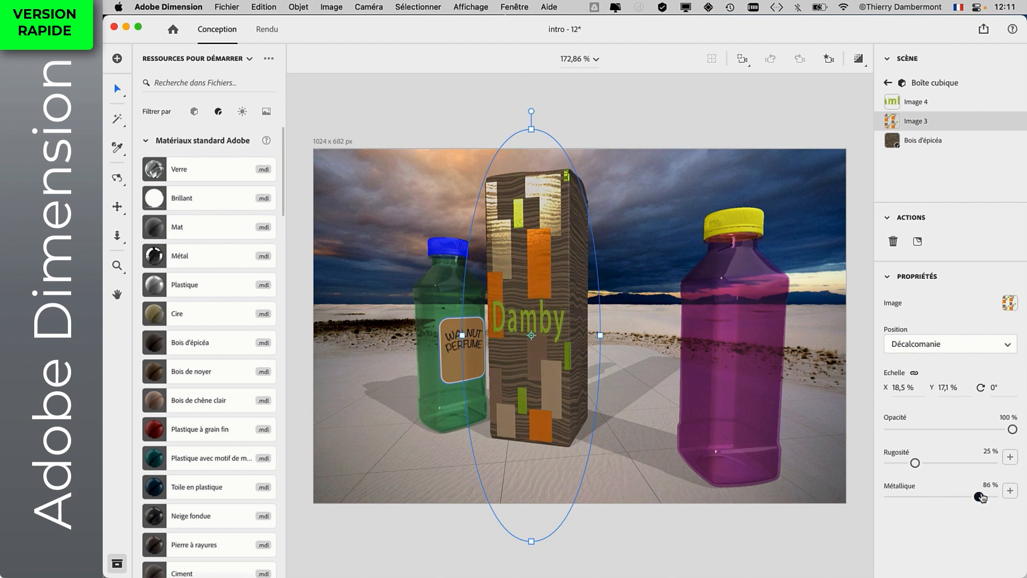
pyautogui.moveTo(978, 498)
pyautogui.mouseDown()
pyautogui.moveTo(842, 501)
pyautogui.moveTo(969, 496)
pyautogui.mouseUp()
pyautogui.moveTo(984, 498)
pyautogui.mouseDown()
pyautogui.moveTo(890, 498)
pyautogui.moveTo(976, 497)
pyautogui.mouseUp()
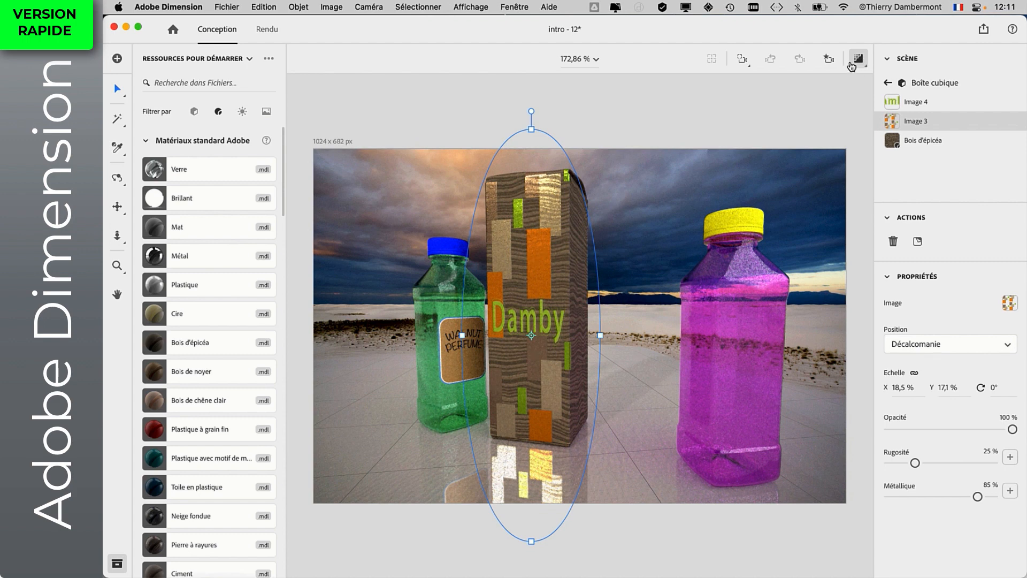
# - Turn off the render preview and move the Walnut Perfume bottle forward to about X -25,2 cm, Z -10,2 cm
pyautogui.click(857, 58)
pyautogui.click(469, 441)
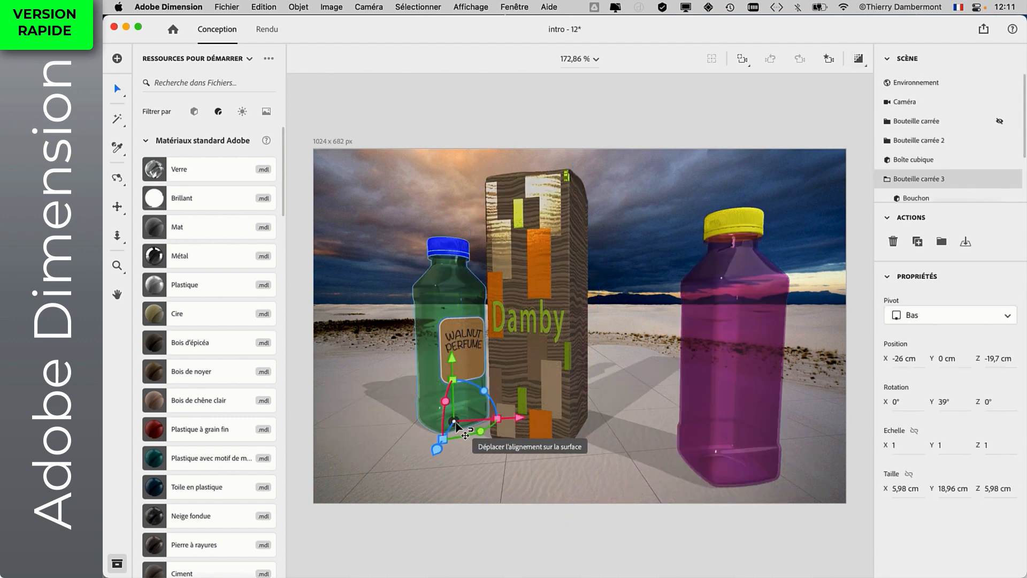
pyautogui.moveTo(457, 426); pyautogui.dragTo(436, 465)
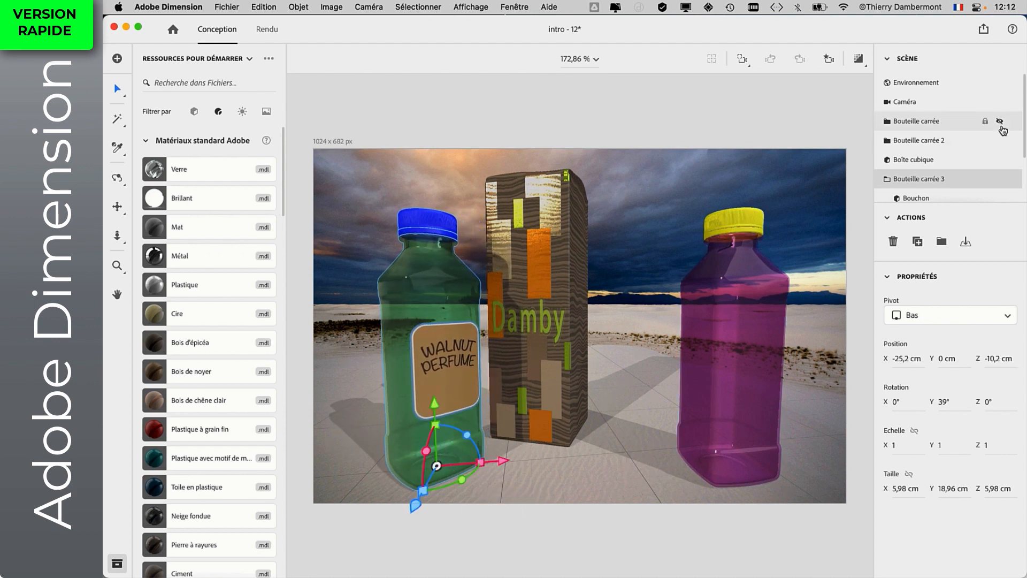
# - Show the hidden Coconut Parfum bottle, move it to about X -11,7 cm, Z -8,2 cm, and collapse the bottle groups in the scene list
pyautogui.click(999, 121)
pyautogui.click(603, 466)
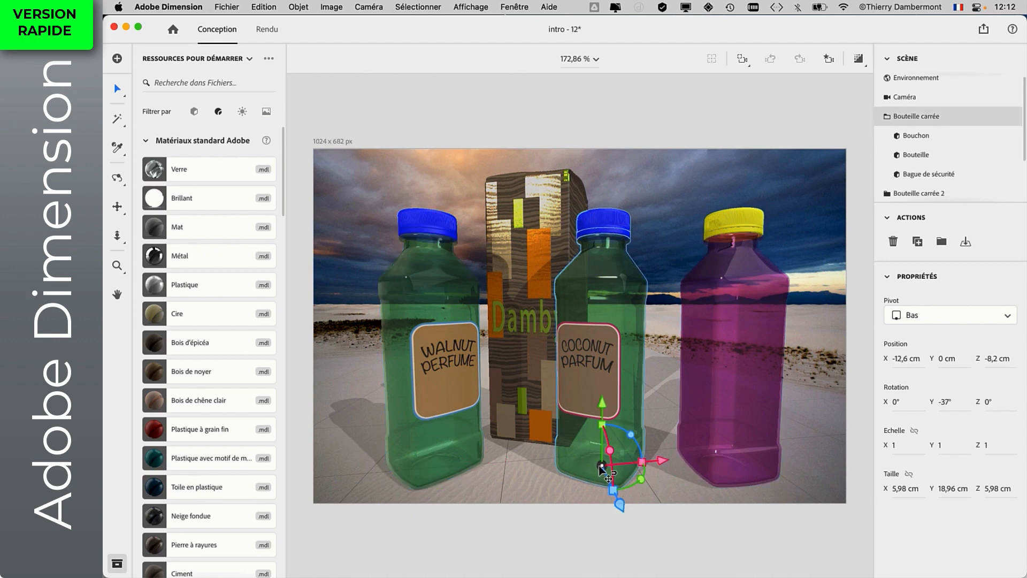
pyautogui.moveTo(603, 467); pyautogui.dragTo(612, 464)
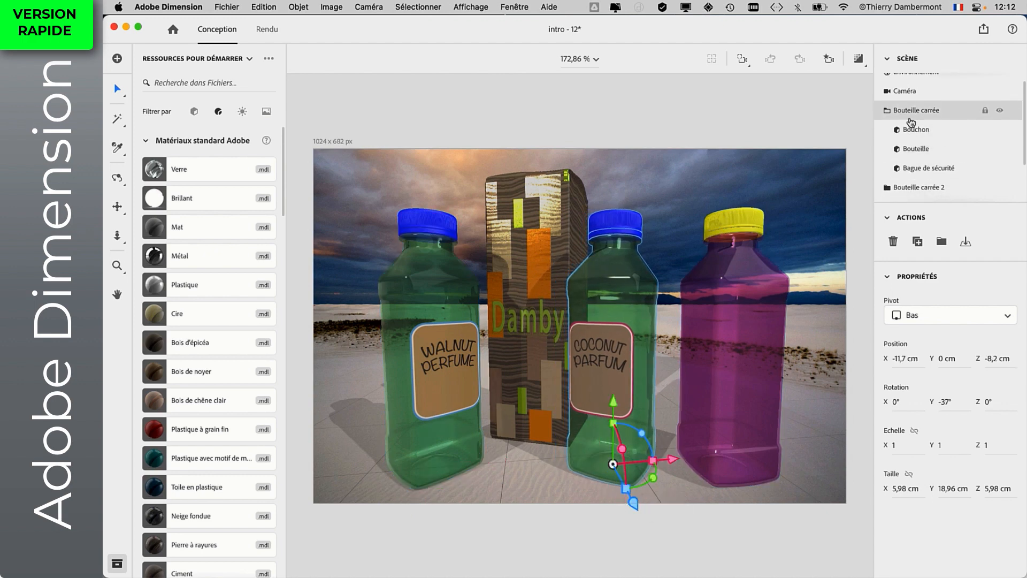
pyautogui.click(888, 111)
pyautogui.click(889, 155)
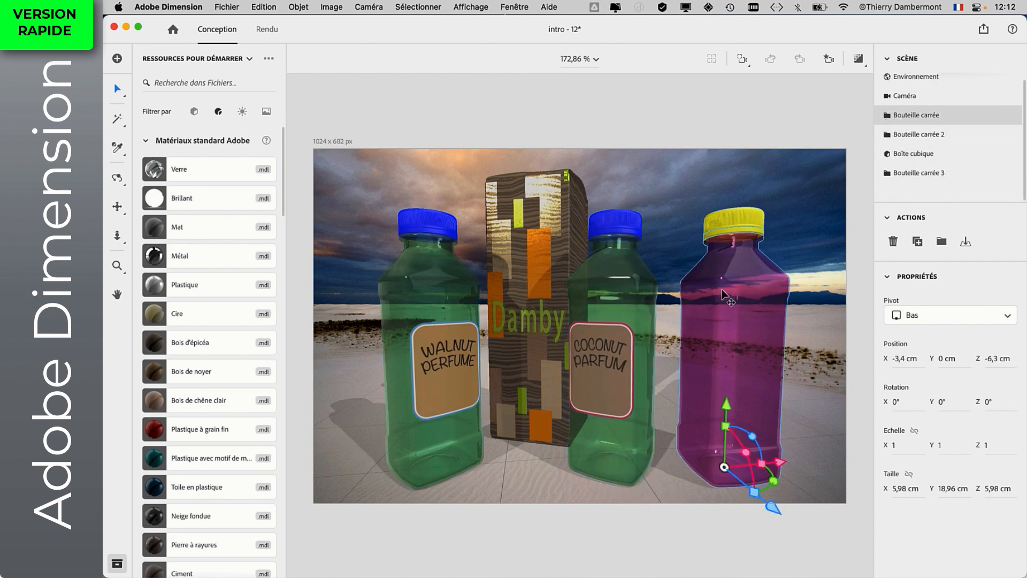
# - Hide the magenta bottle with the yellow cap and clear the selection
pyautogui.click(998, 111)
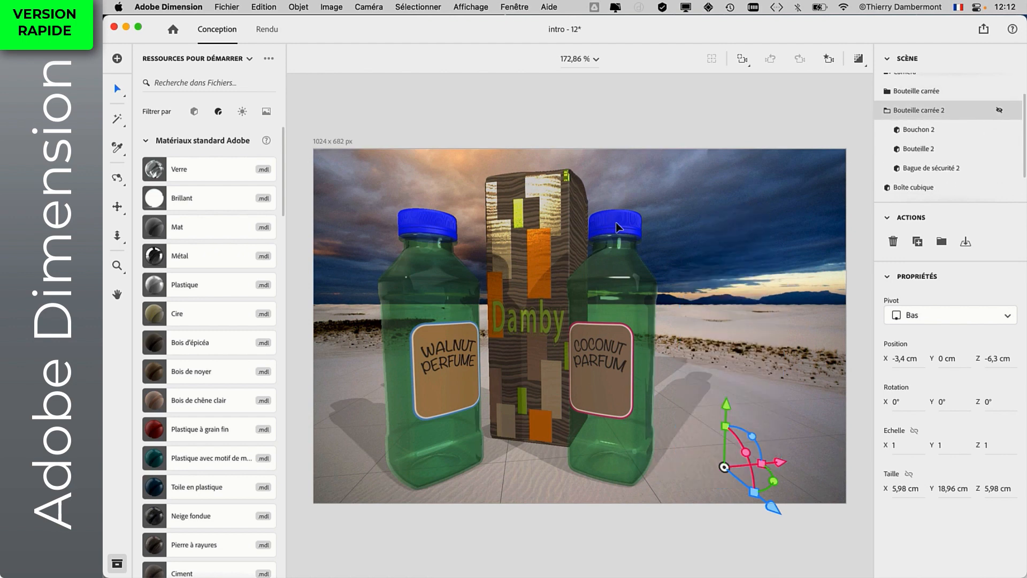
pyautogui.click(387, 105)
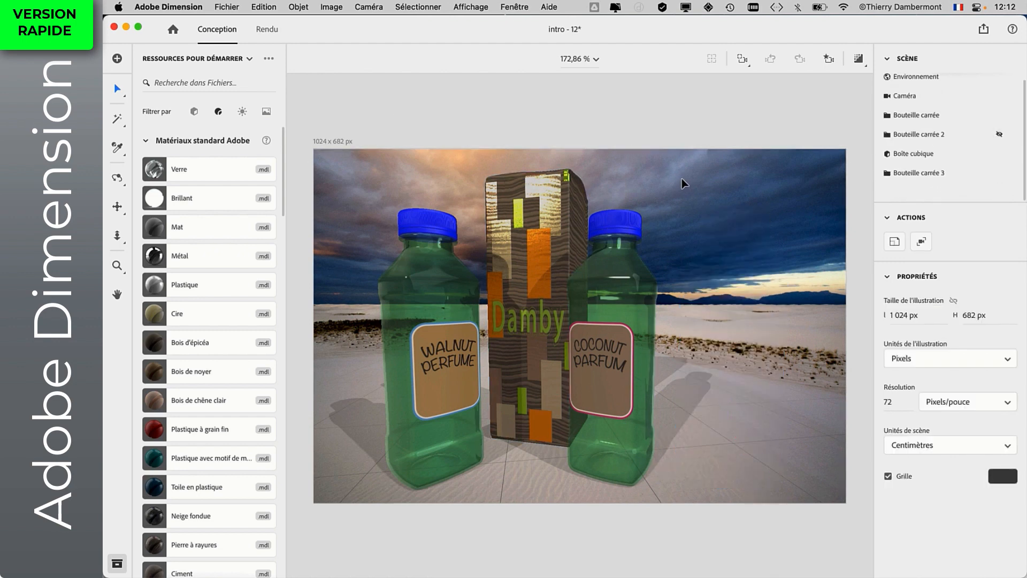
# - Set the illustration width to 2048 px with its proportions locked
pyautogui.click(858, 58)
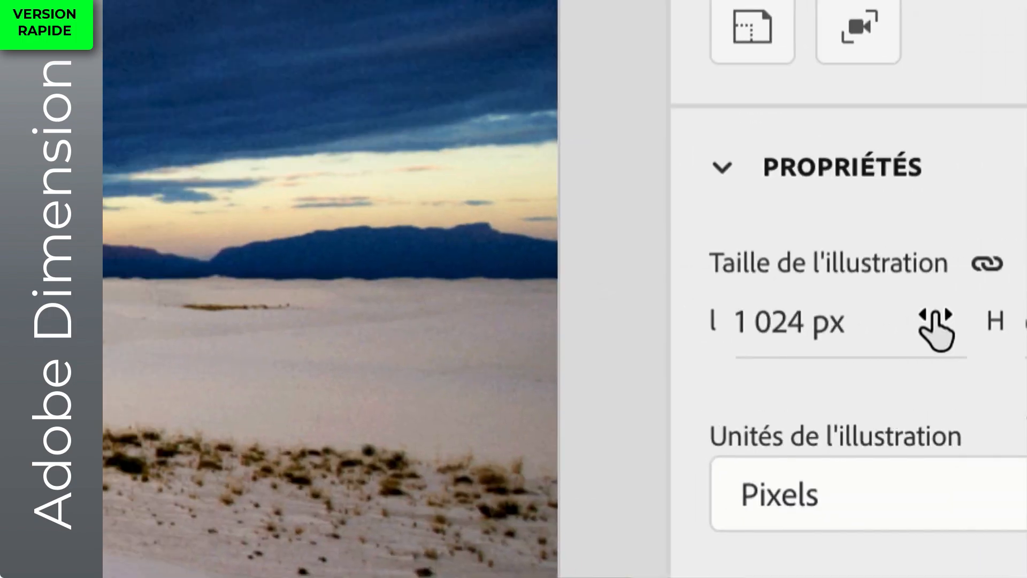
pyautogui.click(941, 316)
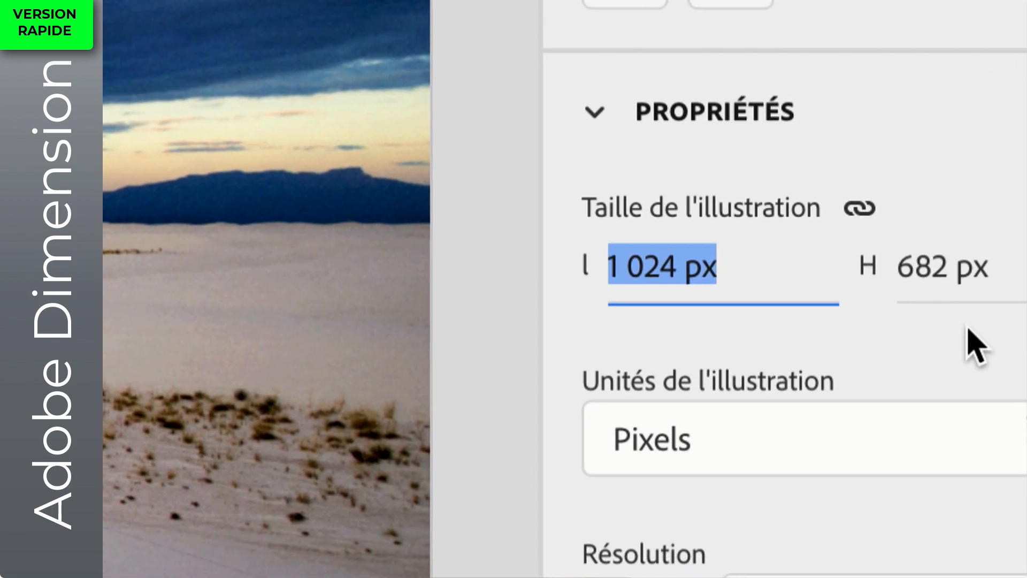
pyautogui.write('2048')
pyautogui.press('Tab')
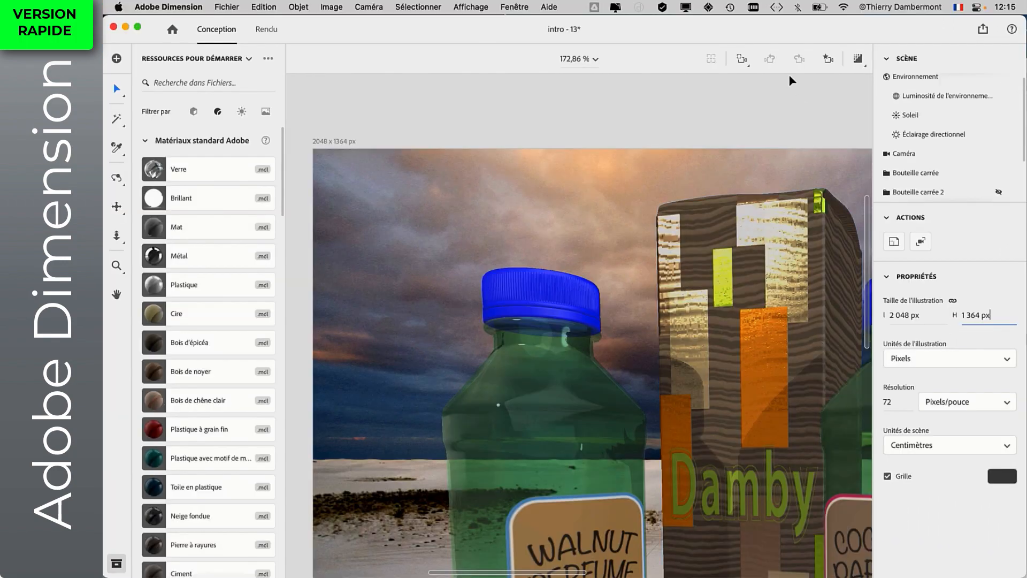
# - Reframe the camera view around the two green bottles and the box, and switch to the render settings
pyautogui.click(742, 59)
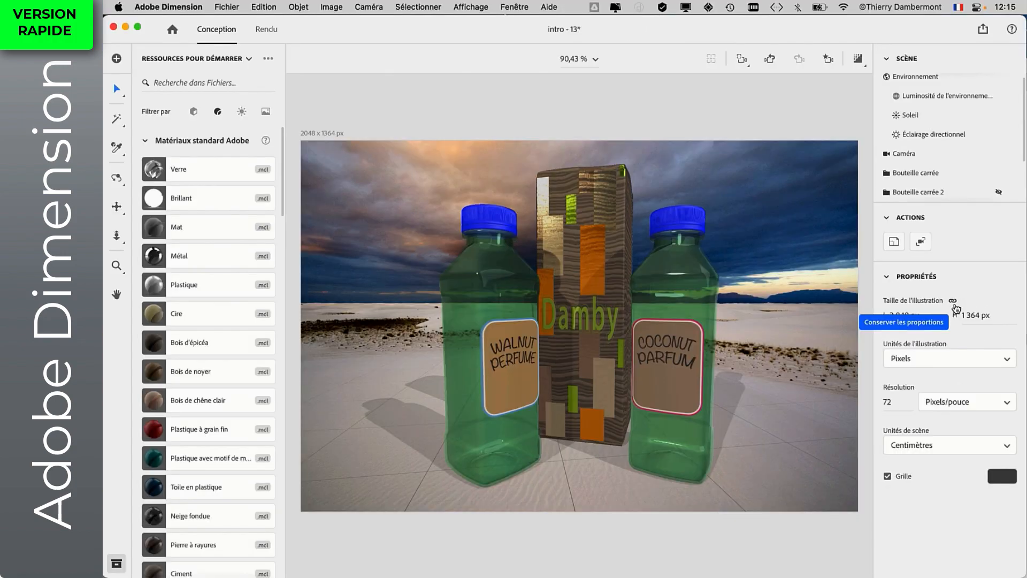
pyautogui.click(268, 31)
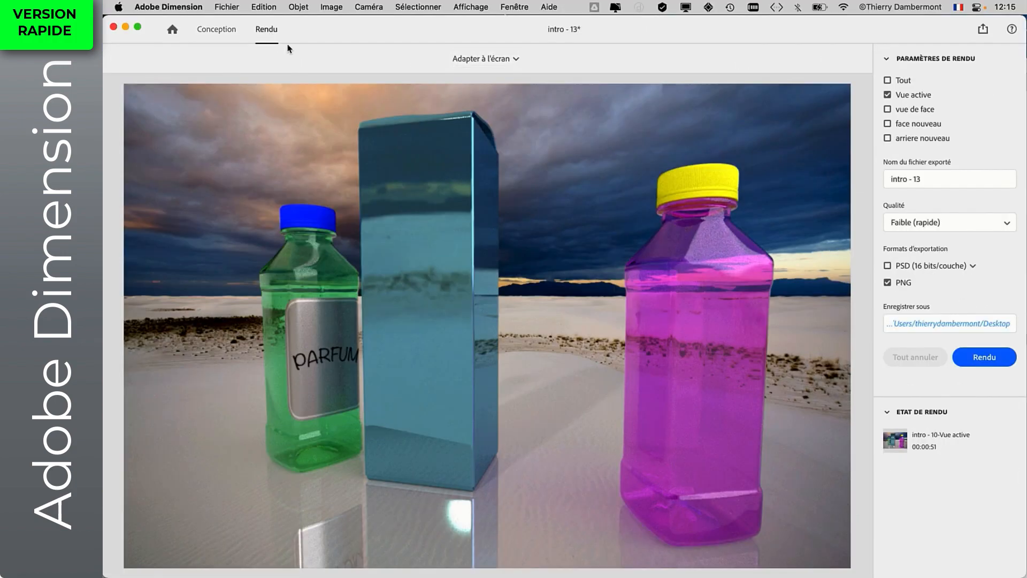